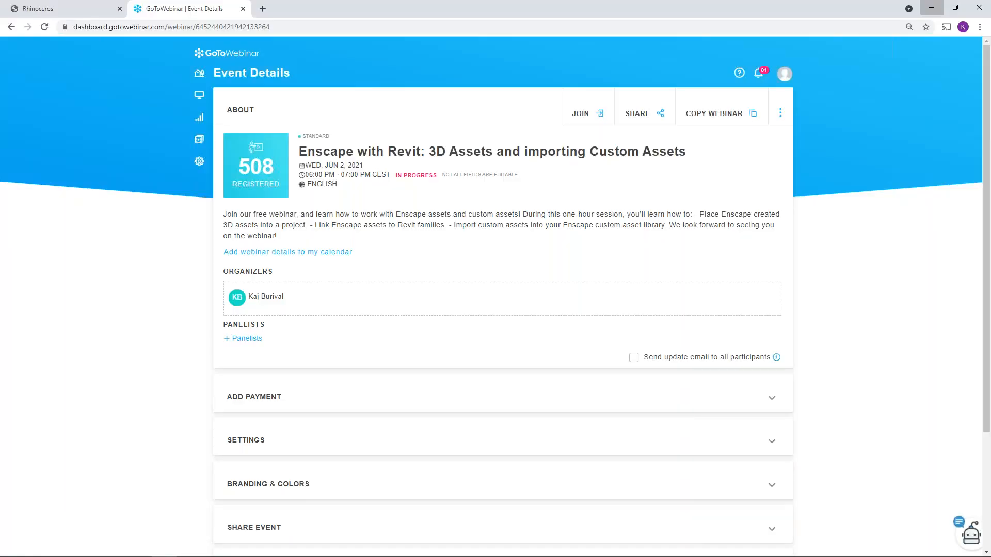
- Open enscape3d.com in the browser and close the Rhinoceros tab
{"action": "left_click", "coordinate": [170, 27]}
{"action": "type", "text": "enscape3d.com"}
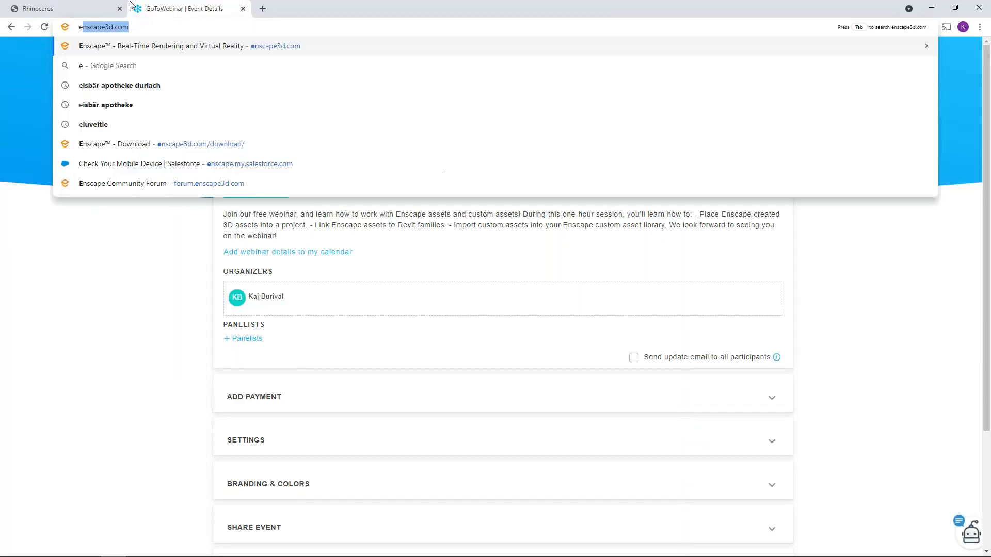
{"action": "key", "text": "Return"}
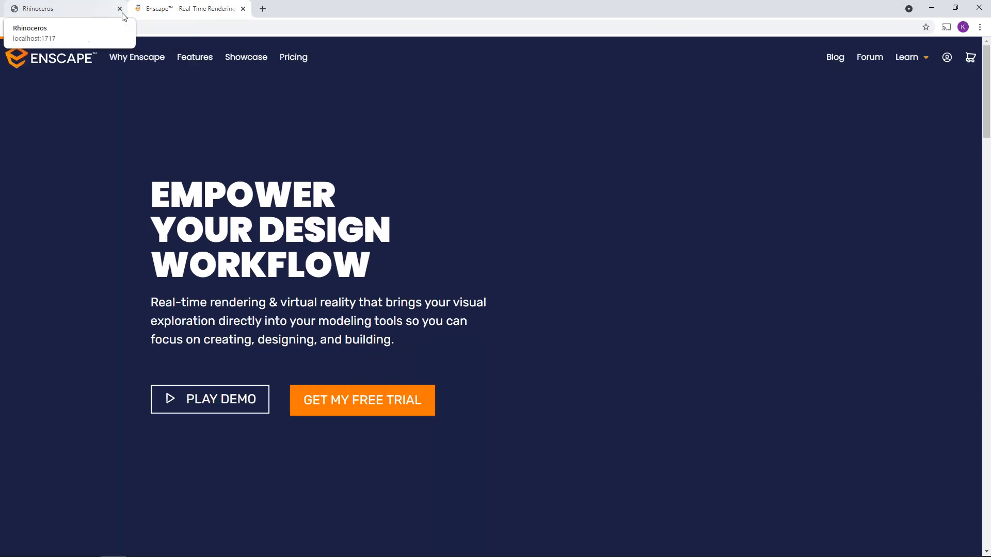
{"action": "left_click", "coordinate": [119, 8]}
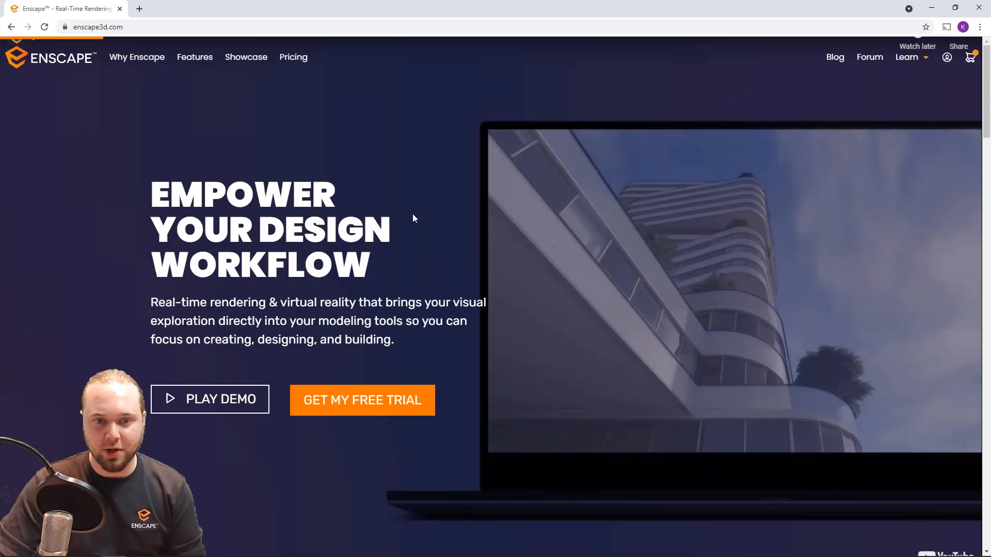
- Open the Free Sample Projects page from the site footer and view the free Revit project downloads
{"action": "scroll", "coordinate": [412, 216], "scroll_direction": "down", "scroll_amount": 20}
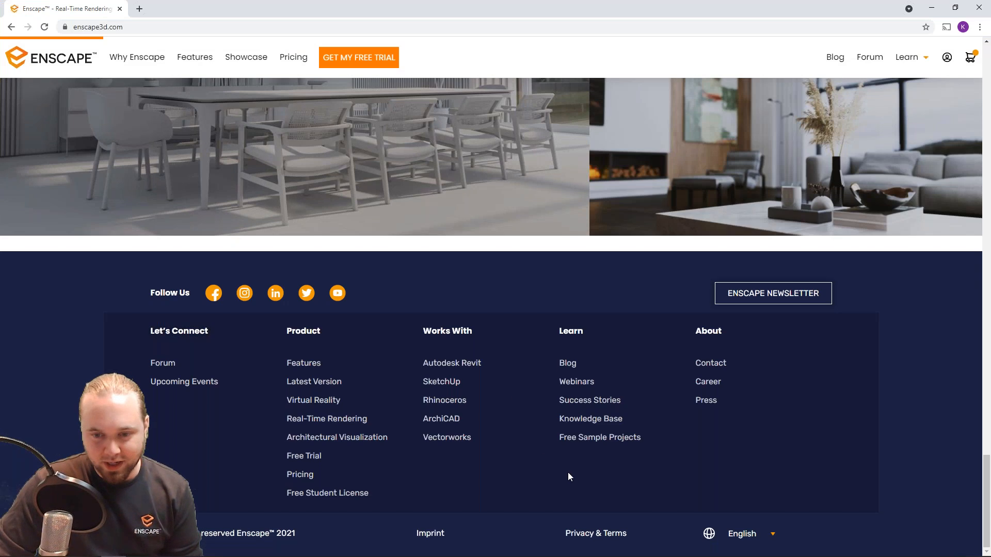
{"action": "left_click", "coordinate": [608, 447]}
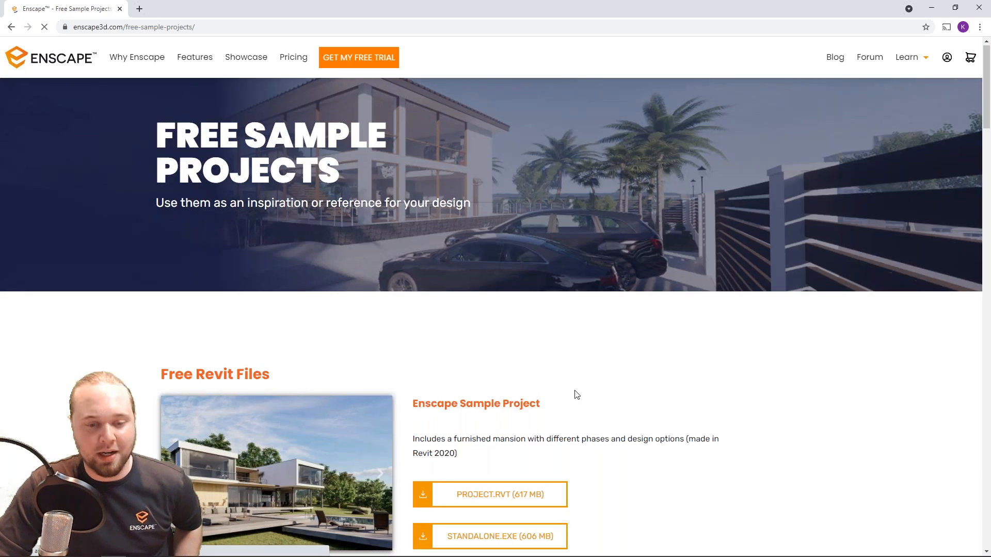
{"action": "scroll", "coordinate": [323, 283], "scroll_direction": "down", "scroll_amount": 4}
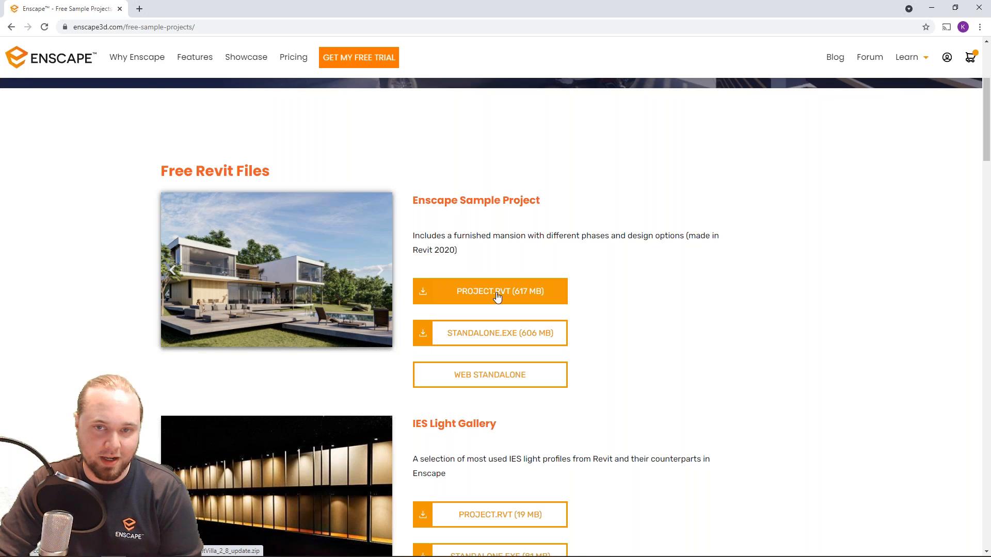
- Switch from the browser to the Enscape render window and resize it to occupy half of the screen
{"action": "left_click", "coordinate": [930, 6]}
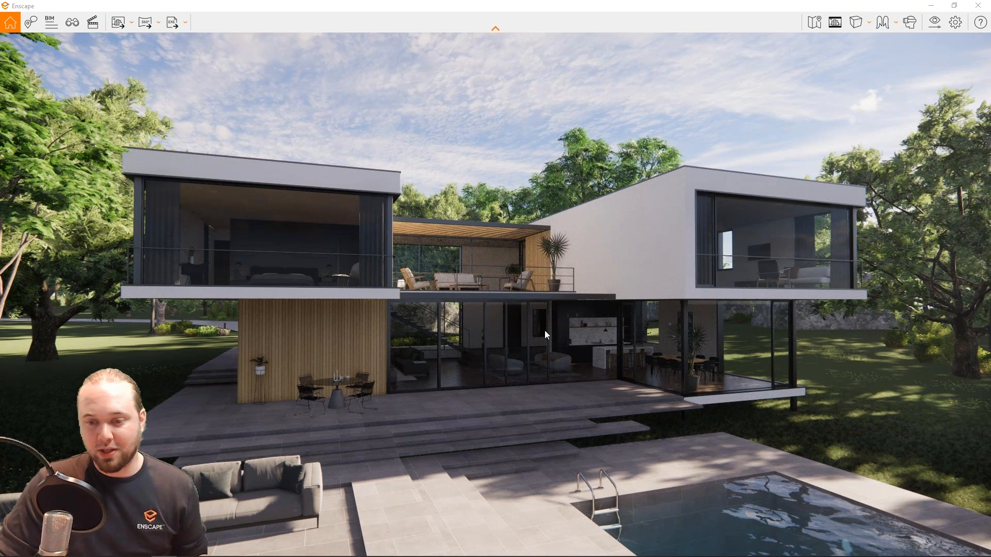
{"action": "left_click_drag", "start_coordinate": [583, 37], "coordinate": [555, 5]}
{"action": "double_click", "coordinate": [563, 5]}
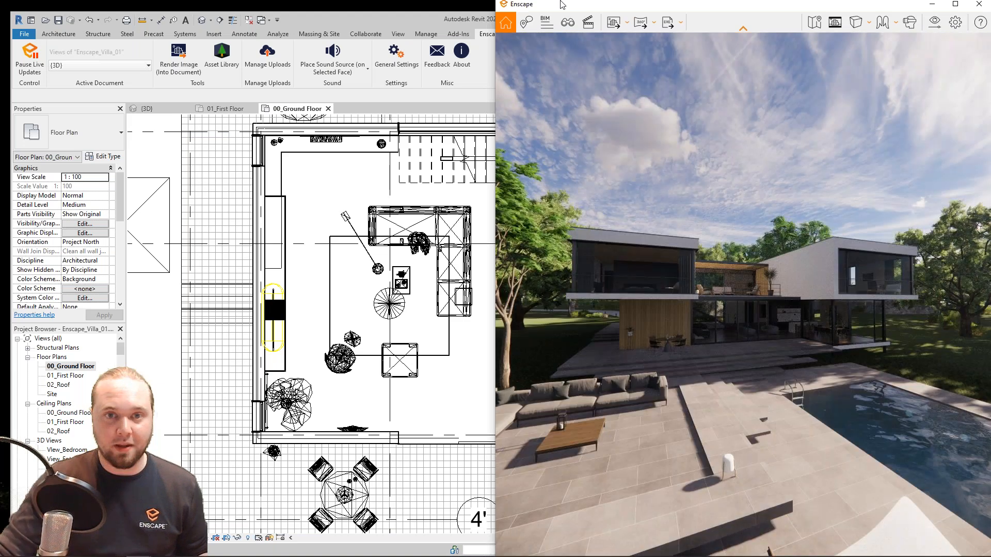
- Tile the Revit window with the ground floor plan side by side with the Enscape render window
{"action": "left_click", "coordinate": [356, 25]}
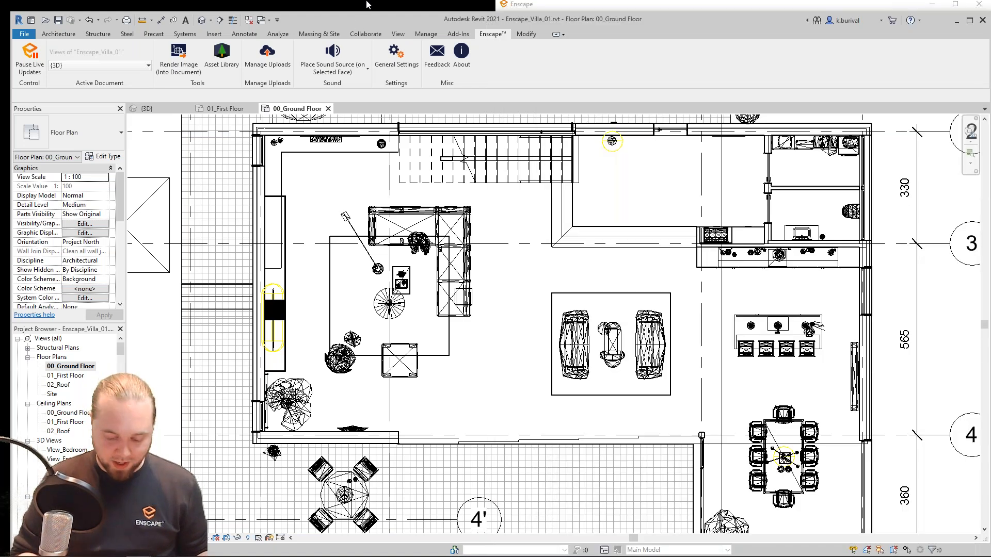
{"action": "key", "text": "super+Left"}
{"action": "key", "text": "super+Down"}
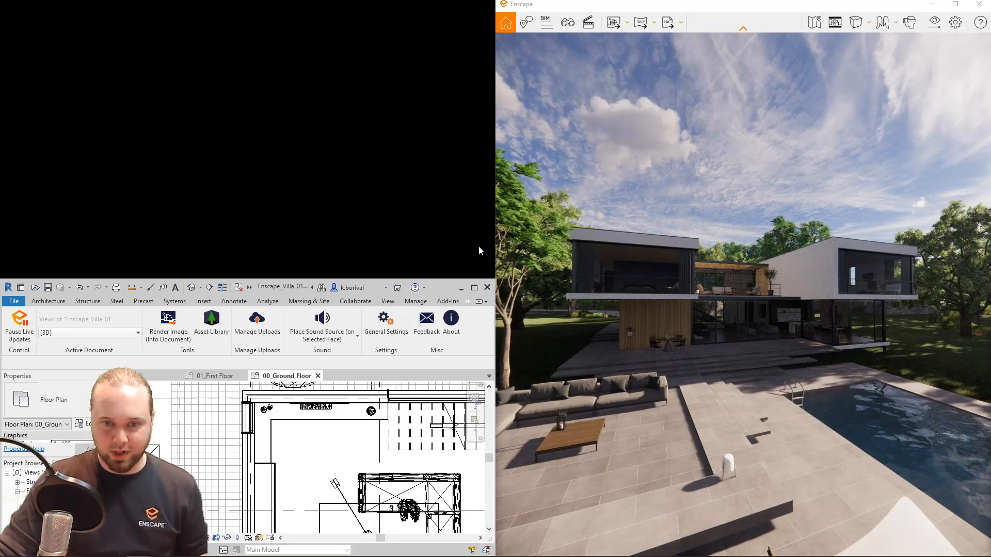
{"action": "left_click_drag", "start_coordinate": [285, 284], "coordinate": [284, 180]}
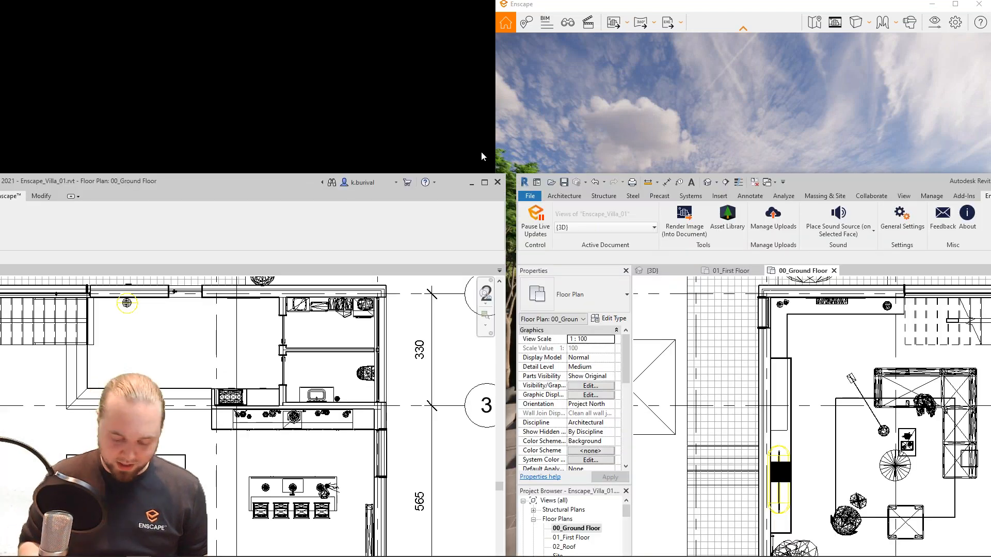
{"action": "key", "text": "super+Left"}
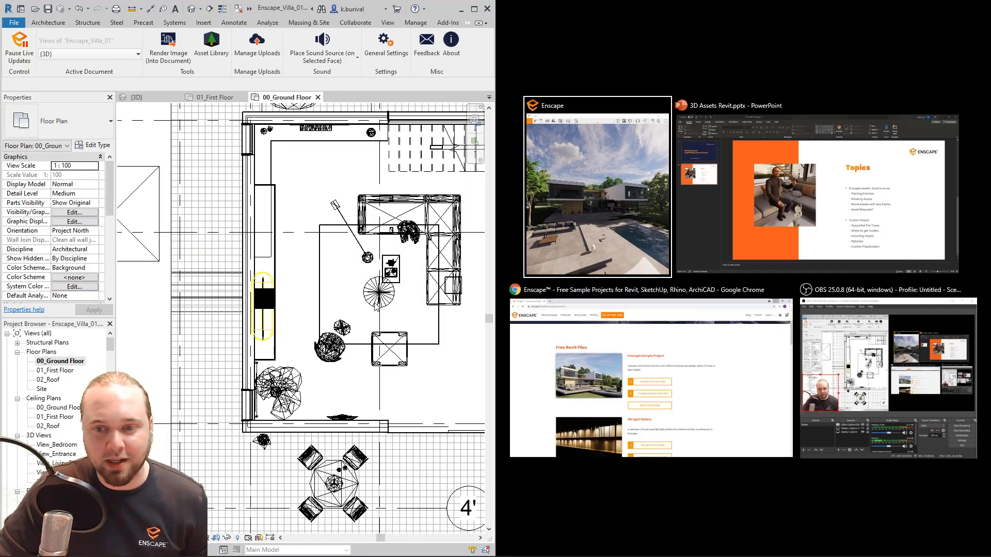
{"action": "left_click", "coordinate": [379, 306]}
{"action": "scroll", "coordinate": [376, 304], "scroll_direction": "down", "scroll_amount": 1}
{"action": "scroll", "coordinate": [378, 306], "scroll_direction": "down", "scroll_amount": 3}
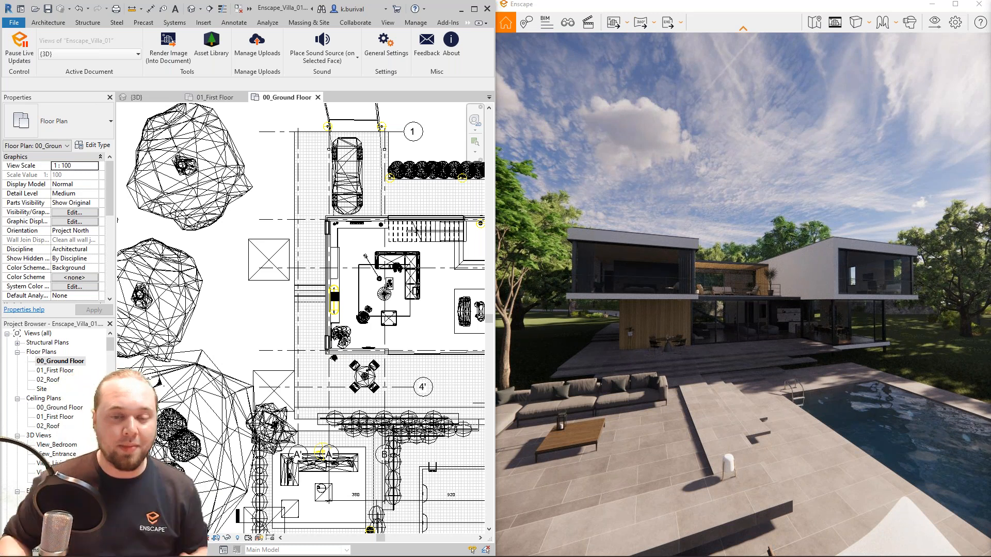
- Open the Enscape Asset Library and look through the full list of Enscape assets
{"action": "left_click", "coordinate": [207, 48]}
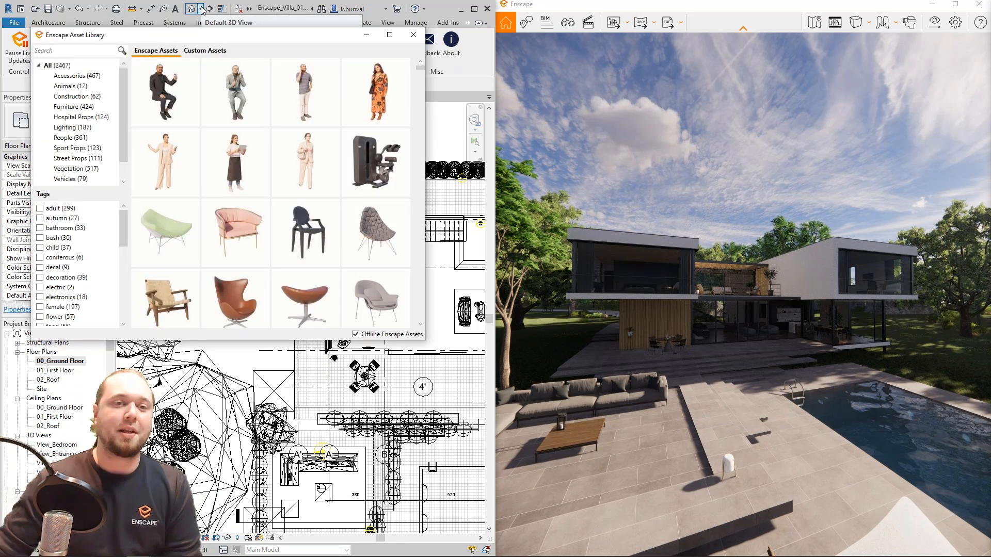
{"action": "left_click_drag", "start_coordinate": [276, 44], "coordinate": [358, 77]}
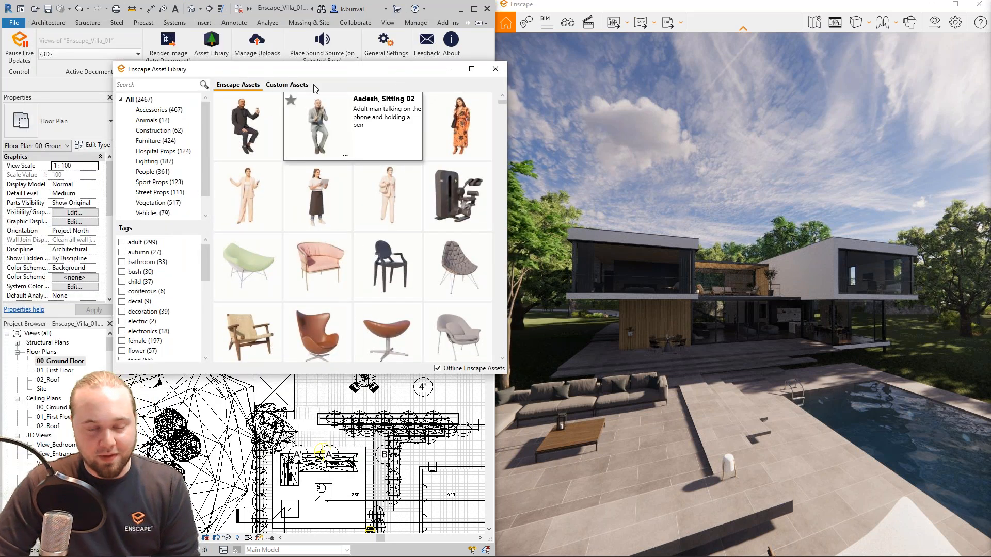
{"action": "scroll", "coordinate": [337, 229], "scroll_direction": "down", "scroll_amount": 5}
{"action": "scroll", "coordinate": [338, 234], "scroll_direction": "down", "scroll_amount": 5}
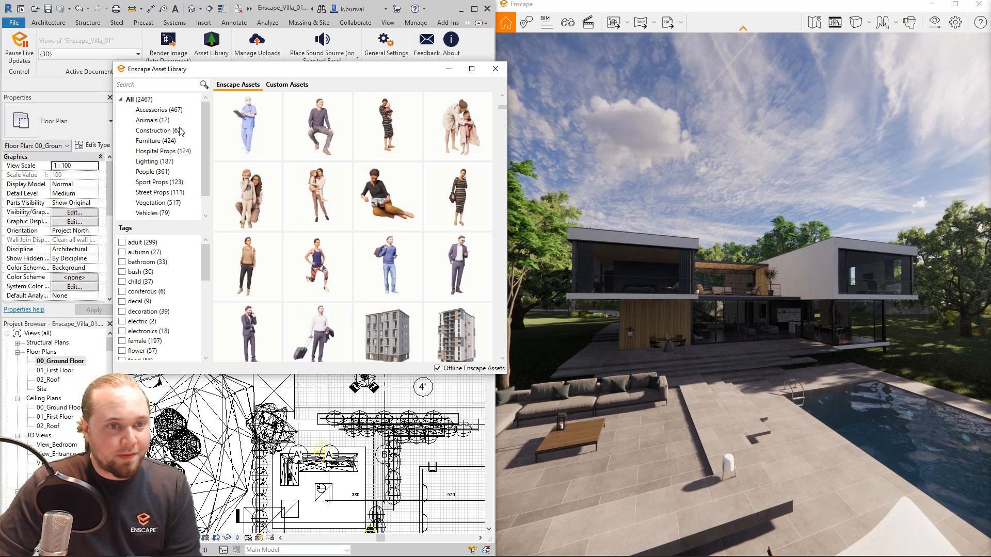
- Browse the Accessories, Animals and Lighting categories of the asset library, ending on Accessories
{"action": "left_click", "coordinate": [165, 112]}
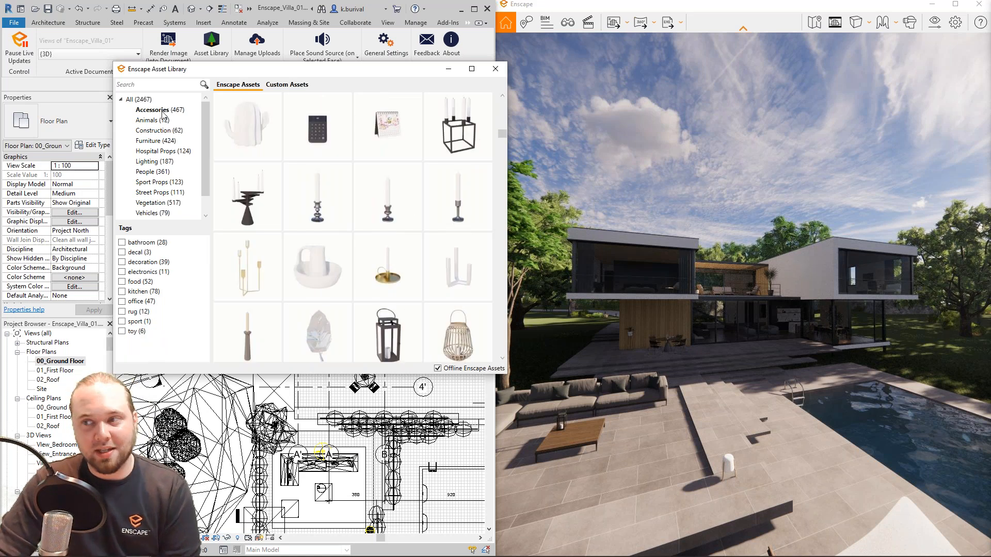
{"action": "mouse_move", "coordinate": [239, 117]}
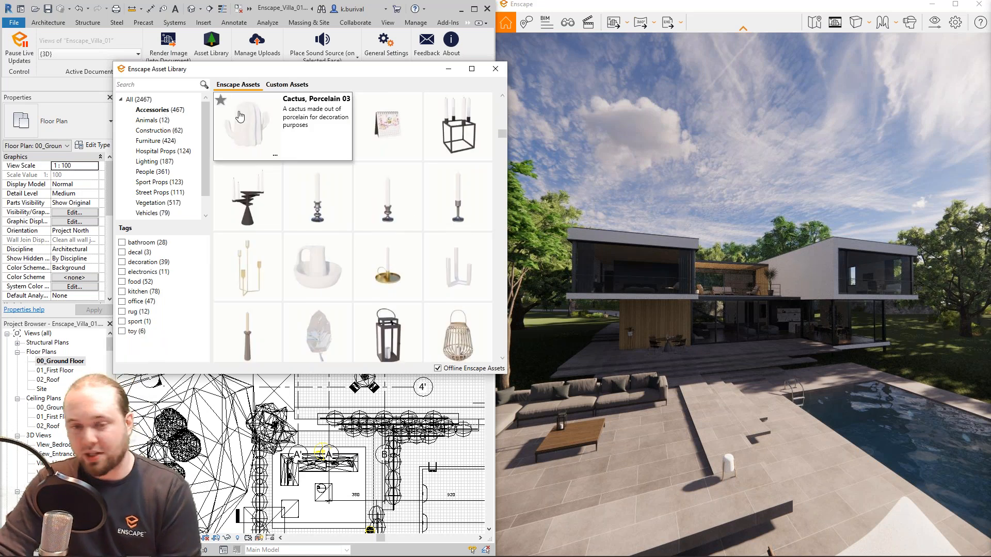
{"action": "left_click", "coordinate": [155, 120]}
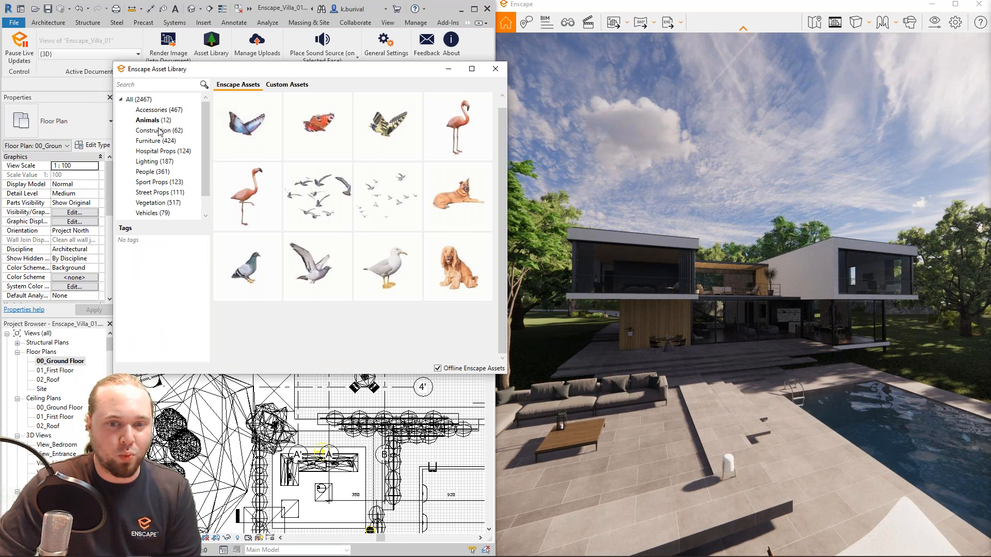
{"action": "left_click", "coordinate": [154, 161]}
{"action": "left_click", "coordinate": [149, 110]}
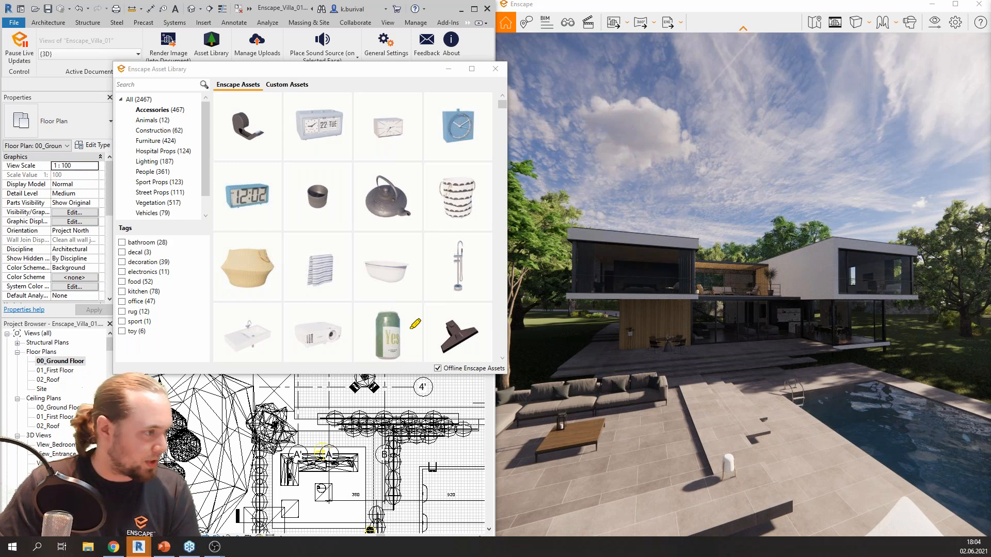
{"action": "mouse_move", "coordinate": [438, 355]}
{"action": "left_mouse_down"}
{"action": "mouse_move", "coordinate": [495, 388]}
{"action": "mouse_move", "coordinate": [527, 362]}
{"action": "mouse_move", "coordinate": [432, 355]}
{"action": "left_mouse_up"}
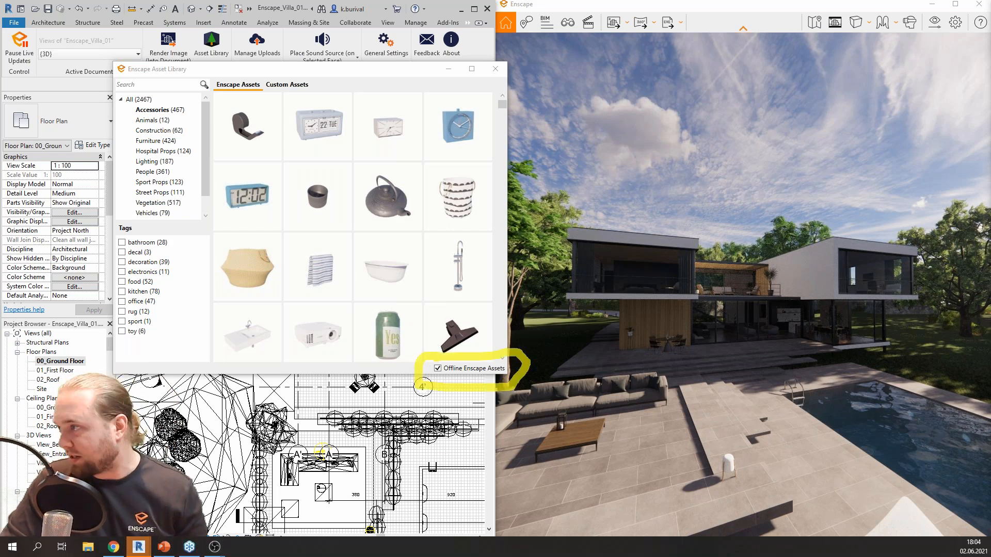
{"action": "key", "text": "Escape"}
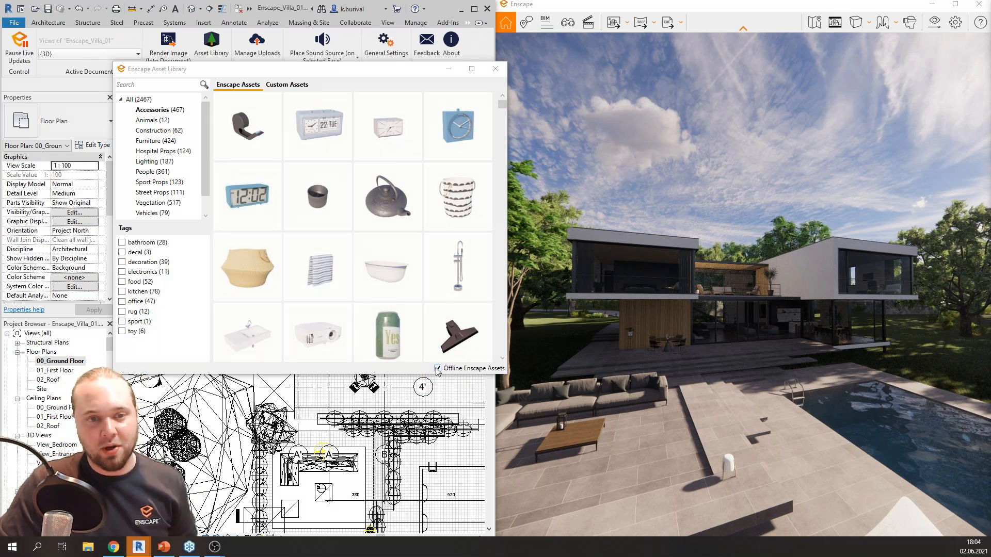
{"action": "mouse_move", "coordinate": [407, 328]}
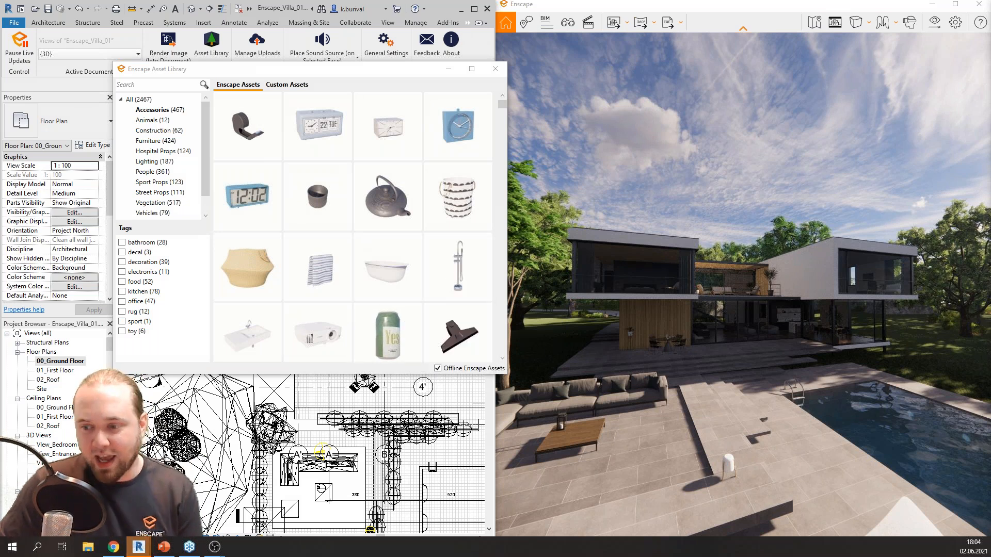
{"action": "mouse_move", "coordinate": [139, 547]}
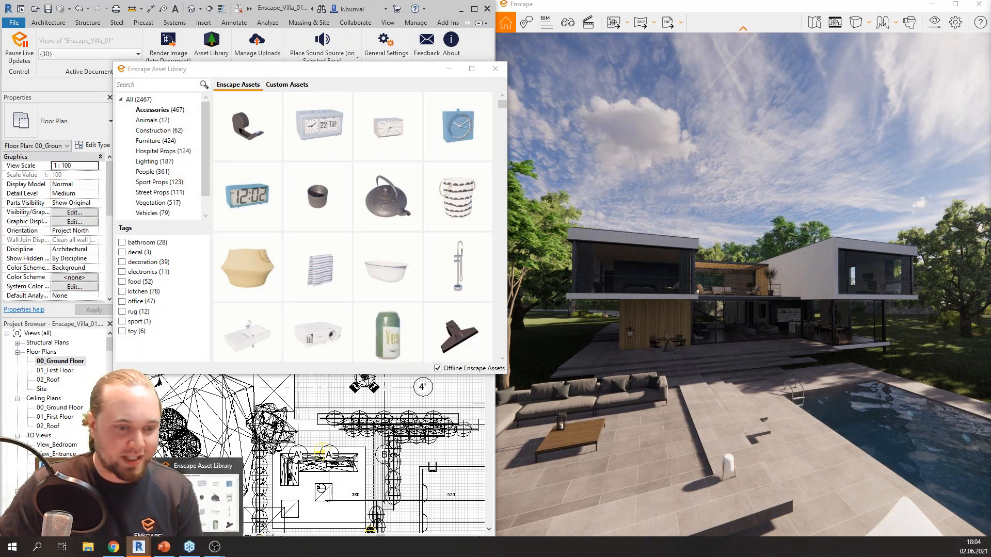
{"action": "left_click", "coordinate": [215, 498]}
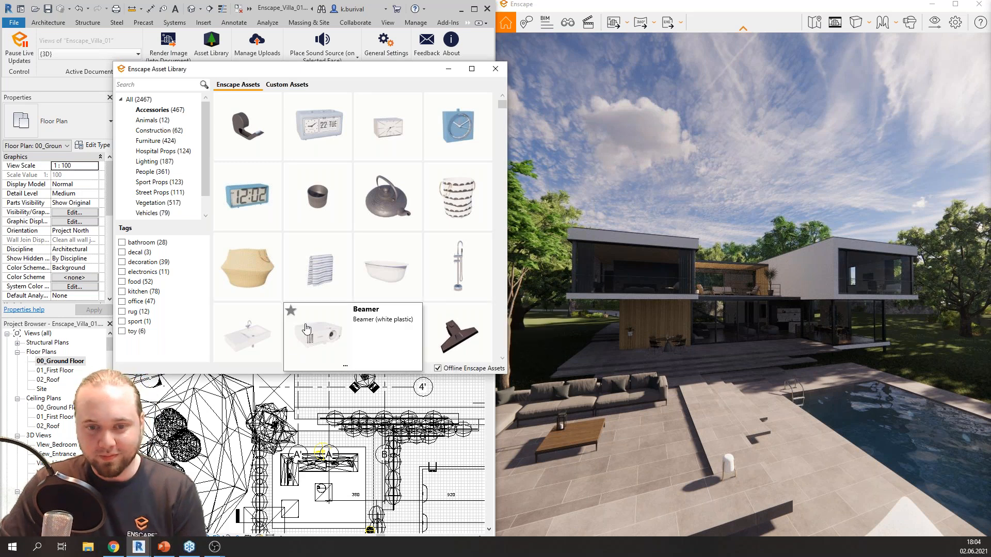
- Review the Furniture, Lighting and Accessories categories, and return to the list of all assets
{"action": "left_click", "coordinate": [165, 143]}
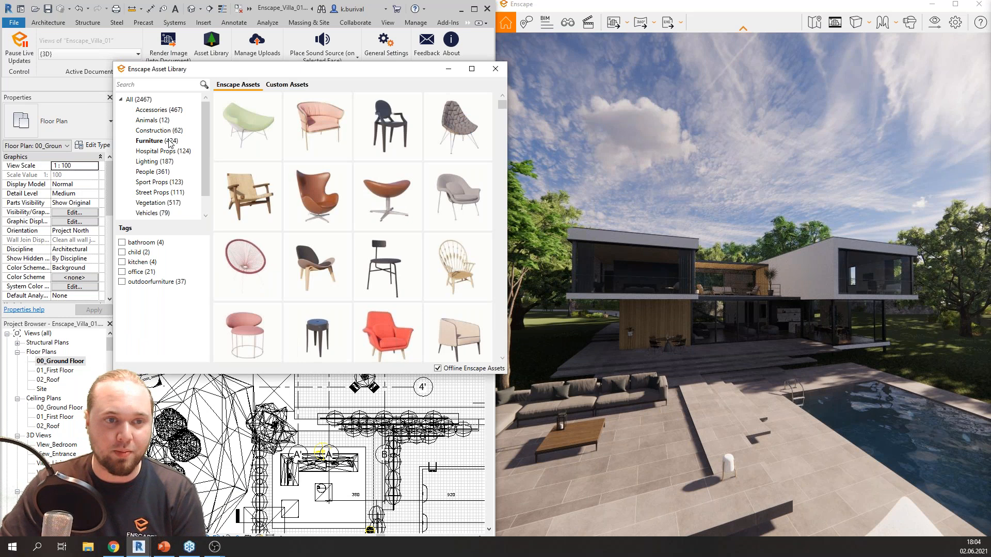
{"action": "left_click", "coordinate": [174, 162]}
{"action": "left_click", "coordinate": [157, 110]}
{"action": "left_click", "coordinate": [138, 99]}
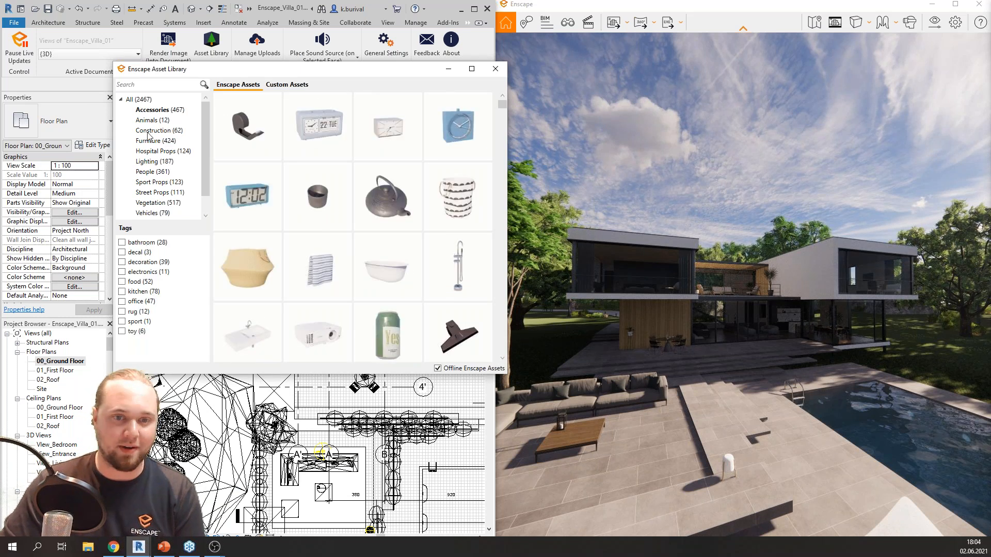
{"action": "scroll", "coordinate": [420, 194], "scroll_direction": "down", "scroll_amount": 5}
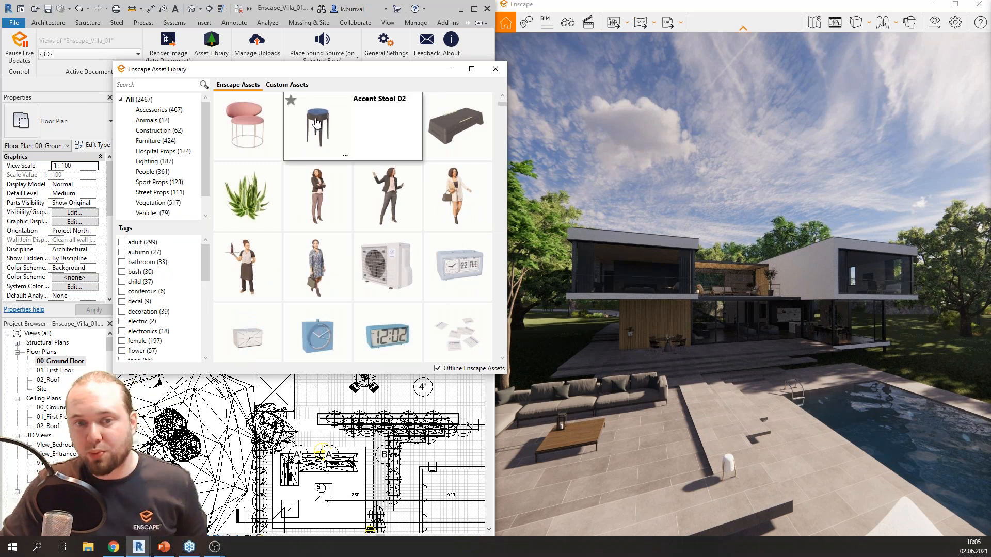
- Move the Asset Library off the Revit drawing and open the 3D view, framed on the house terrace and pool
{"action": "mouse_move", "coordinate": [367, 281]}
{"action": "left_click_drag", "start_coordinate": [304, 76], "coordinate": [732, 68]}
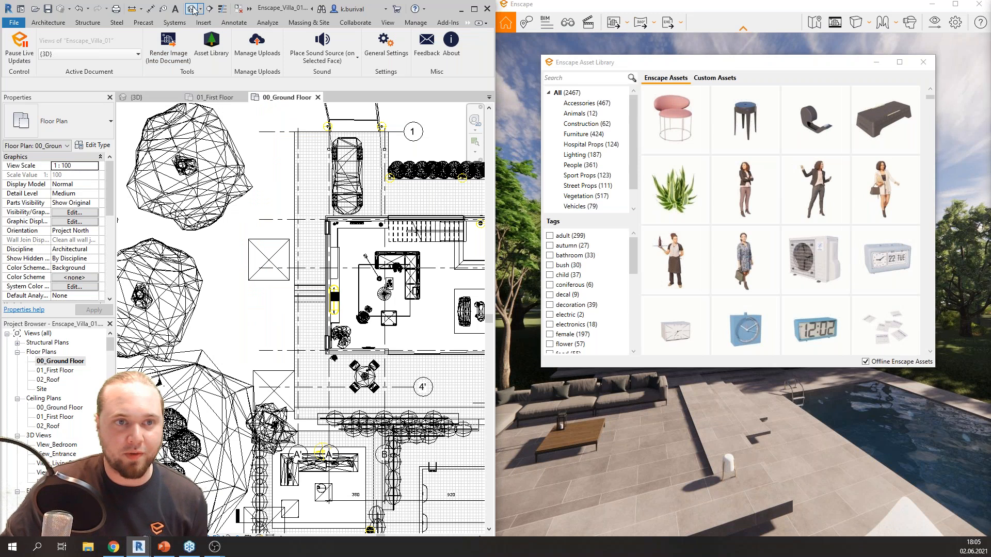
{"action": "left_click", "coordinate": [212, 52]}
{"action": "scroll", "coordinate": [367, 279], "scroll_direction": "down", "scroll_amount": 3}
{"action": "middle_click_drag", "start_coordinate": [372, 357], "coordinate": [312, 282]}
{"action": "middle_click_drag", "start_coordinate": [320, 173], "coordinate": [234, 238]}
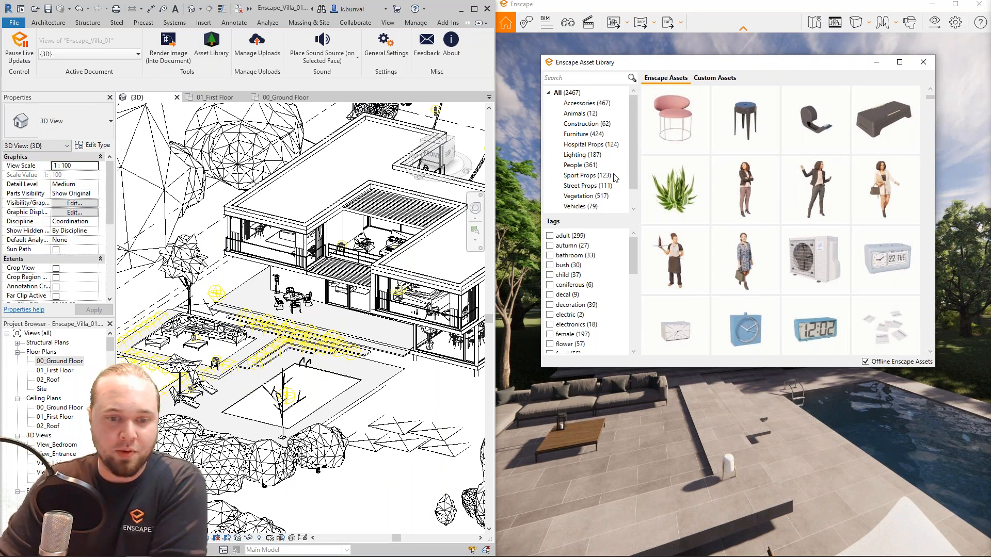
- Place the Aimee, Walking asset on the 00_Living room level, just inside the glass doors to the terrace
{"action": "mouse_move", "coordinate": [818, 209]}
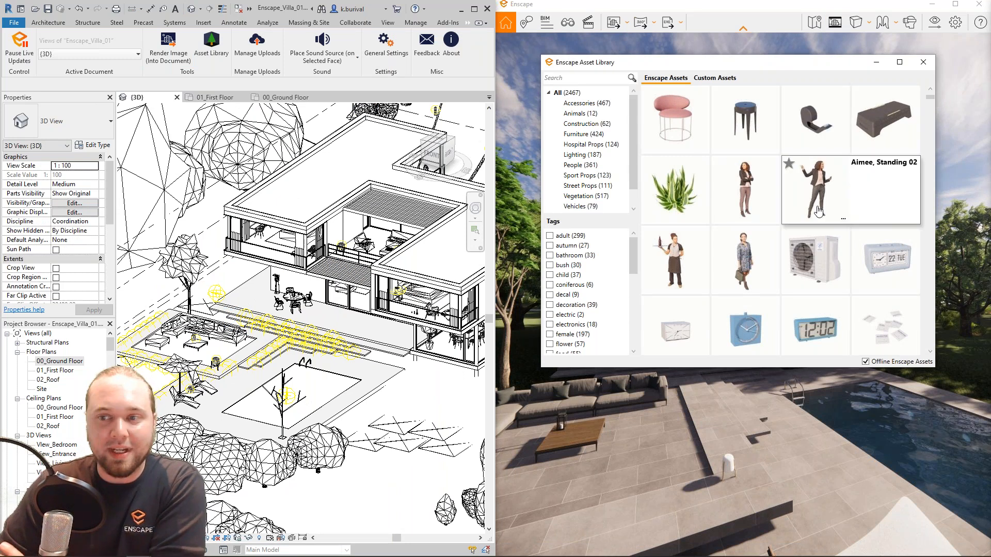
{"action": "mouse_move", "coordinate": [743, 264]}
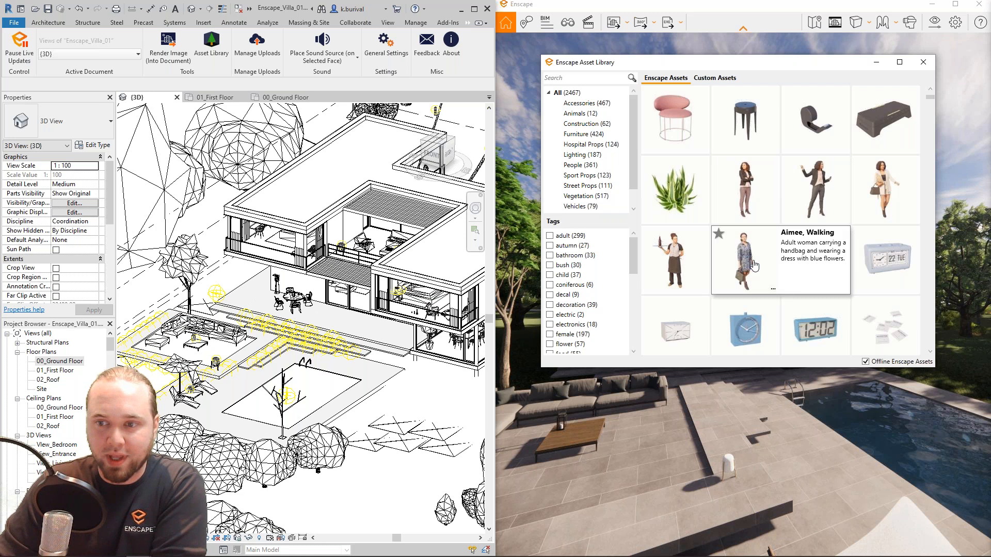
{"action": "left_click", "coordinate": [754, 265]}
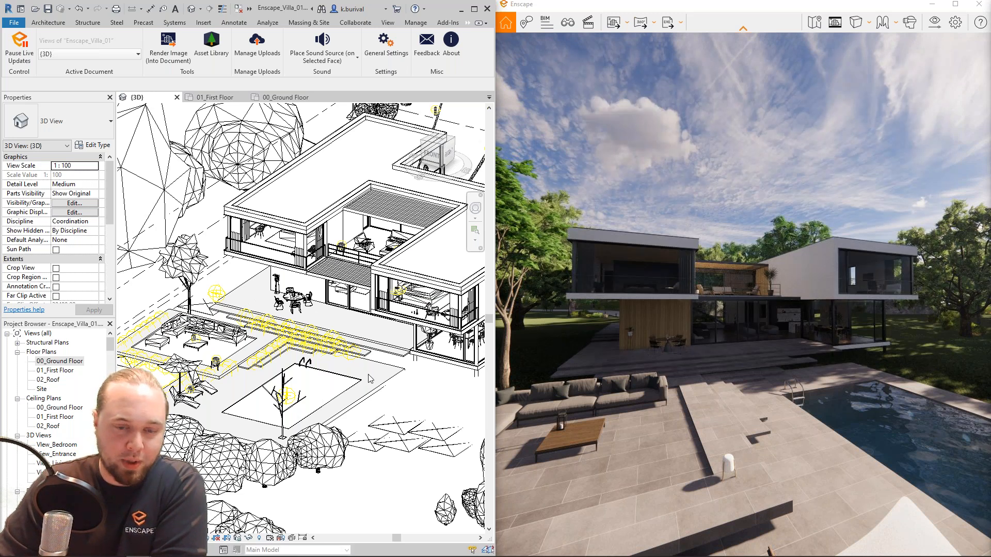
{"action": "scroll", "coordinate": [369, 378], "scroll_direction": "up", "scroll_amount": 5}
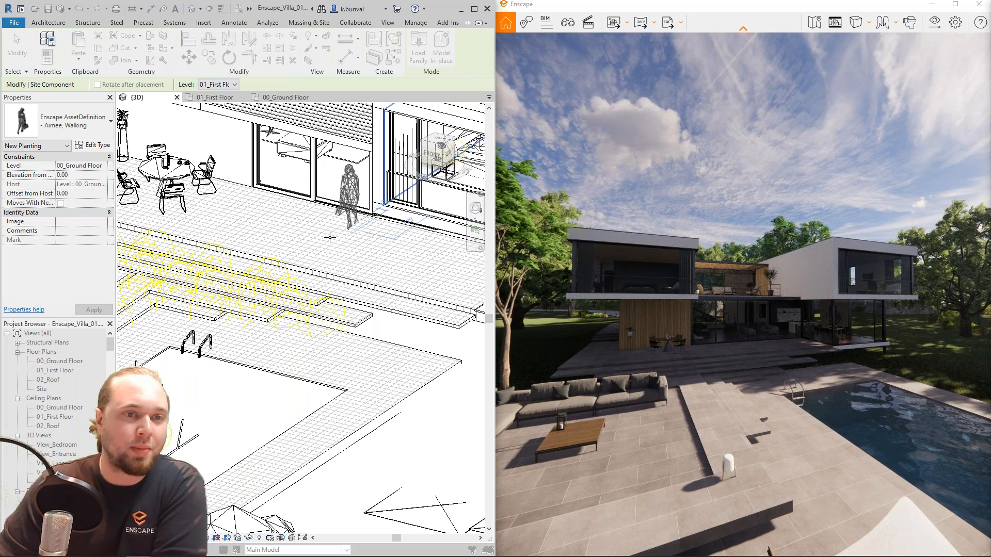
{"action": "left_click", "coordinate": [235, 85]}
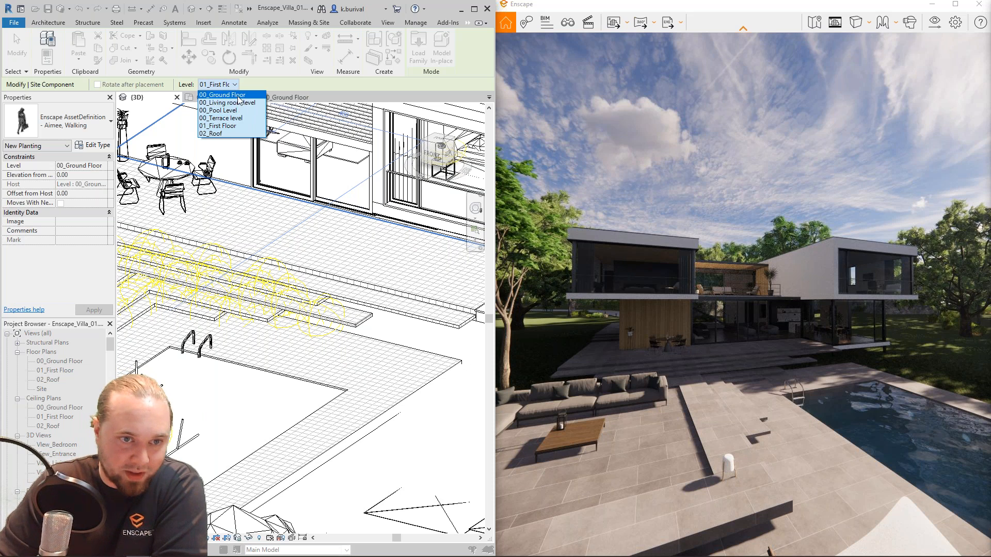
{"action": "left_click", "coordinate": [245, 105]}
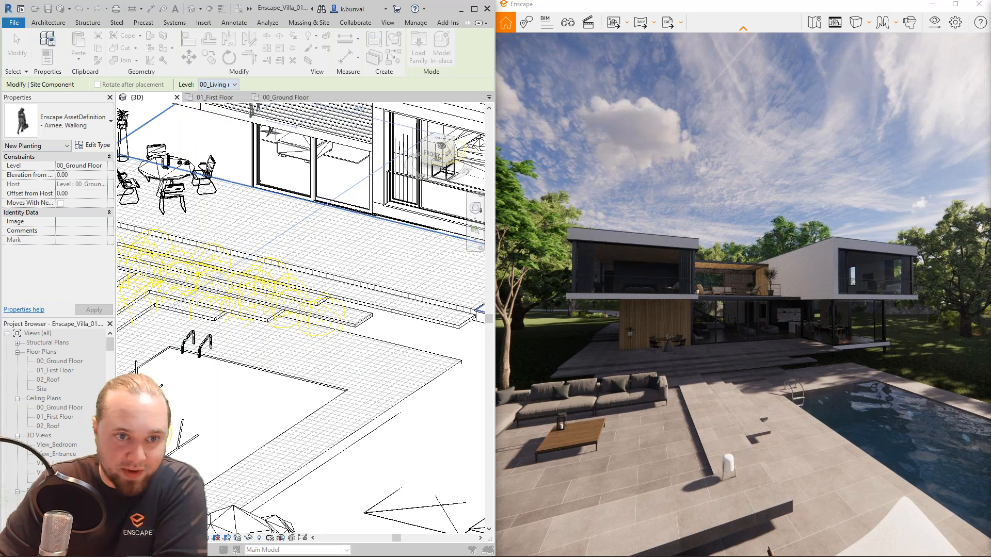
{"action": "left_click", "coordinate": [348, 187]}
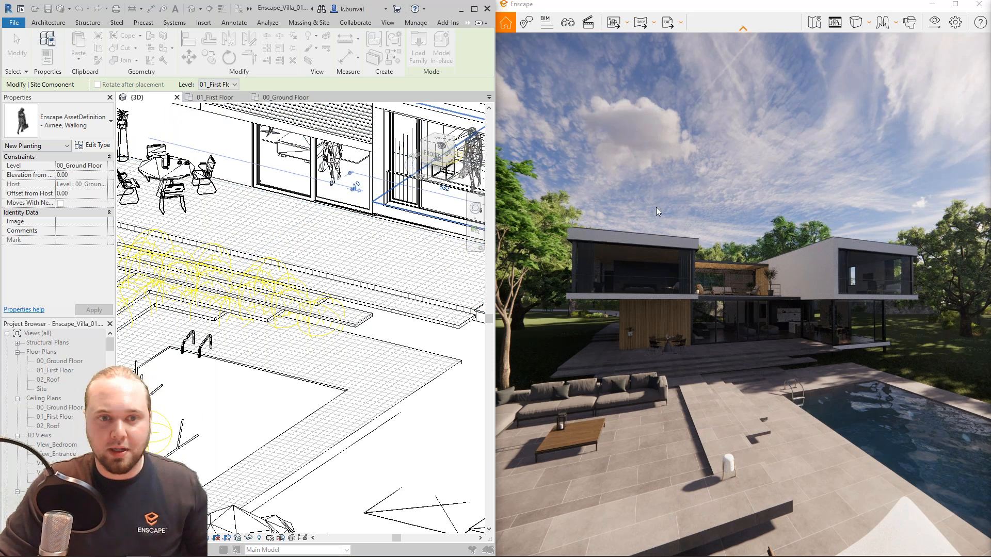
{"action": "key", "text": "Escape"}
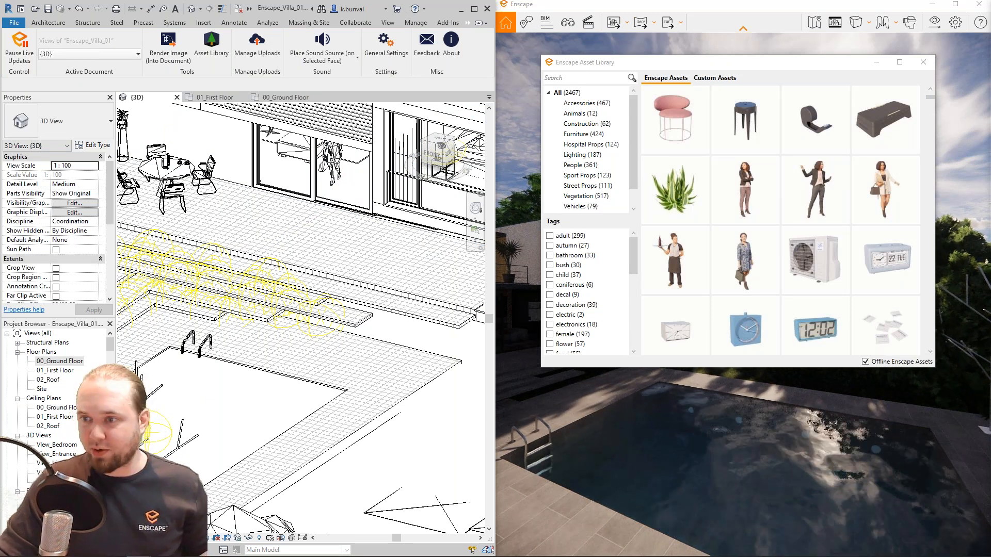
- Move the Asset Library off the render and walk through the villa to inspect the placed woman up close in the living room
{"action": "left_click_drag", "start_coordinate": [838, 65], "coordinate": [274, 103]}
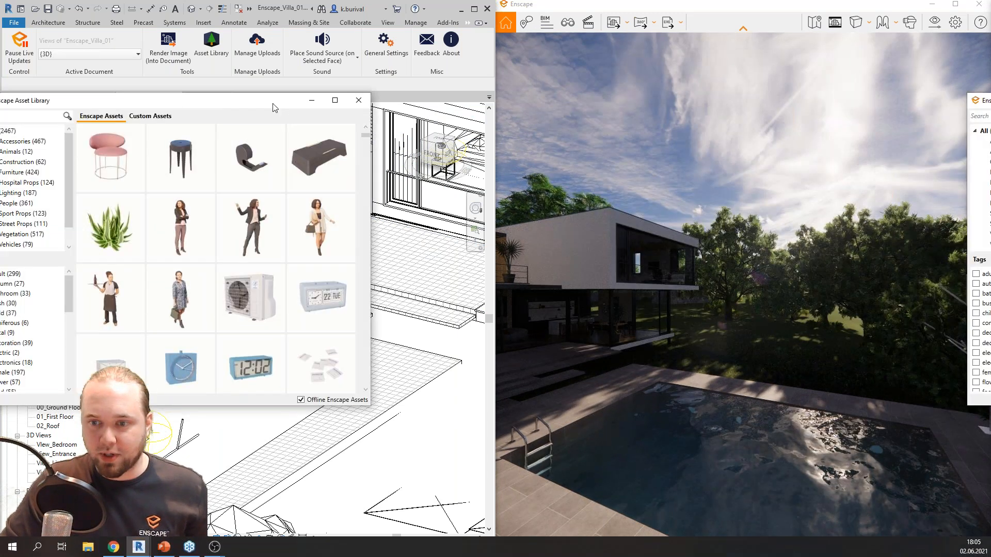
{"action": "key", "text": "w"}
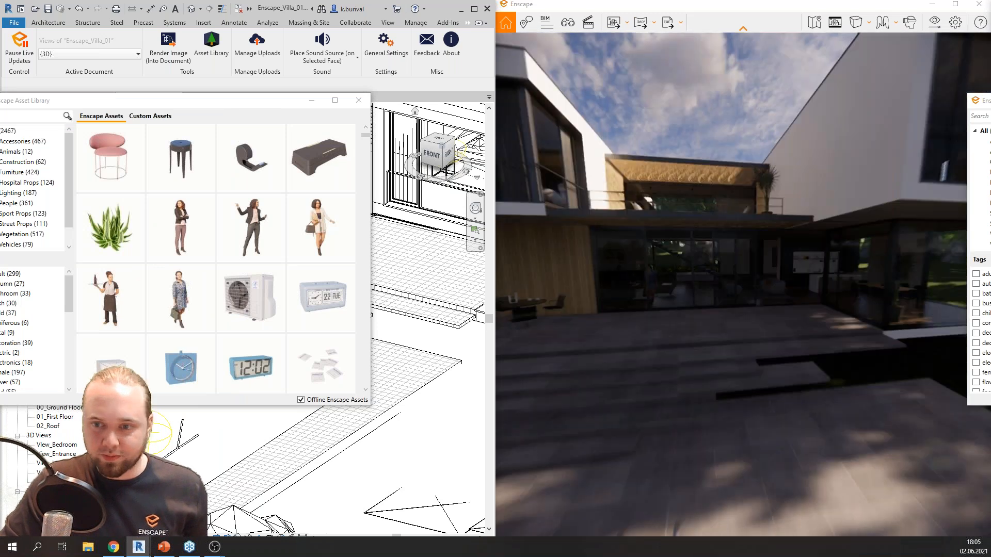
{"action": "key", "text": "w"}
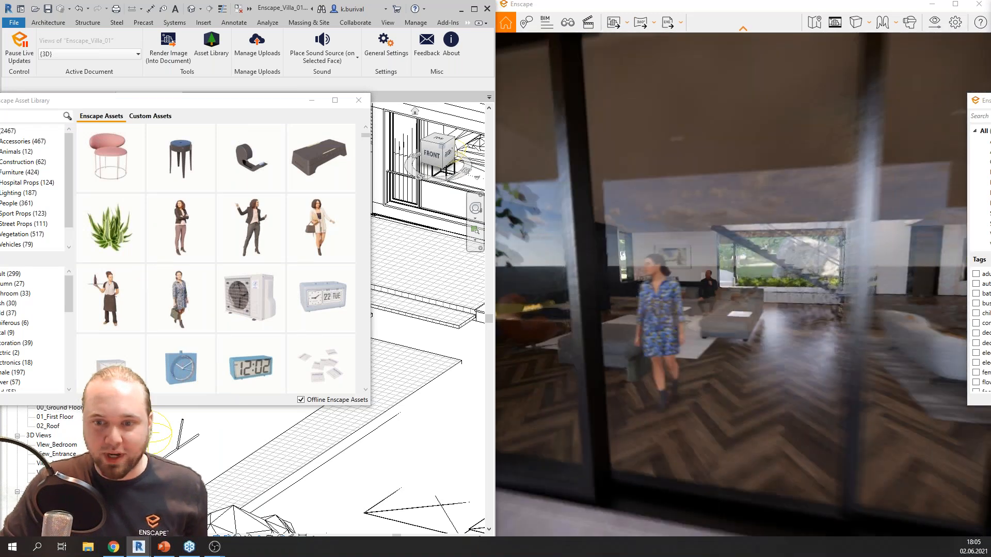
{"action": "key", "text": "s"}
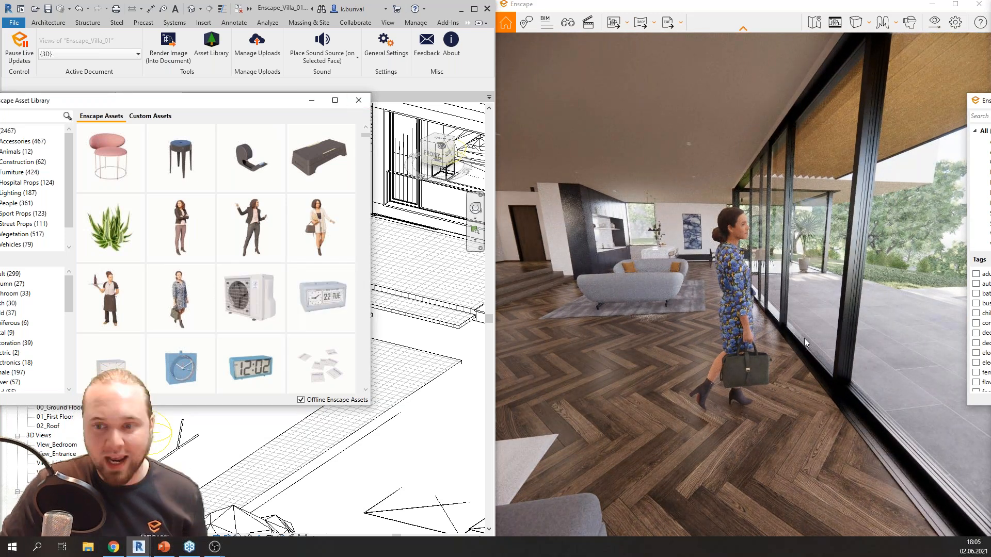
{"action": "mouse_move", "coordinate": [800, 334]}
{"action": "left_mouse_down"}
{"action": "mouse_move", "coordinate": [531, 328]}
{"action": "mouse_move", "coordinate": [799, 333]}
{"action": "left_mouse_up"}
{"action": "key", "text": "w"}
{"action": "key", "text": "d"}
{"action": "key", "text": "d"}
{"action": "key", "text": "a"}
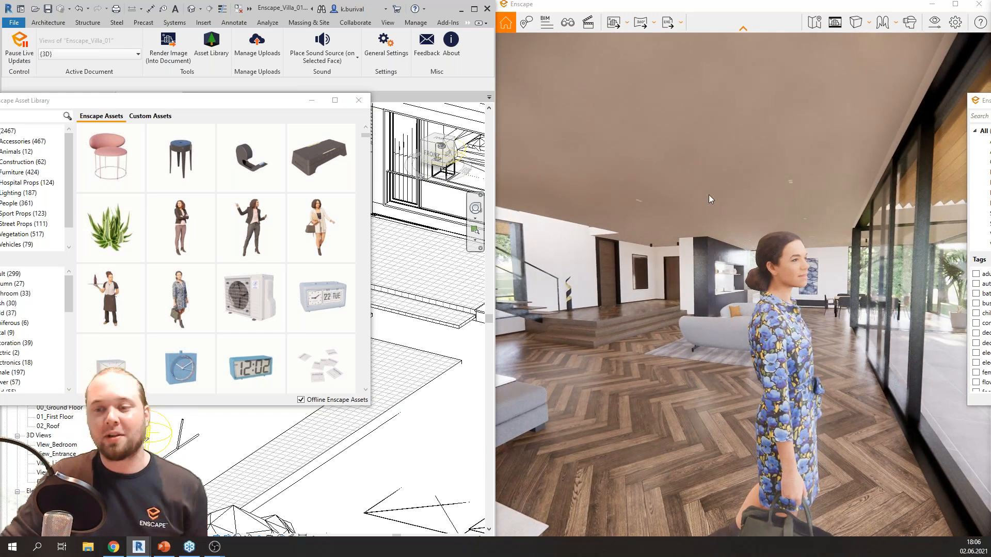
- Walk to the living room sofa in the render and inspect the seated man with the wine glass from several sides
{"action": "key", "text": "s"}
{"action": "key", "text": "d"}
{"action": "right_click_drag", "start_coordinate": [645, 77], "coordinate": [696, 78], "text": "shift"}
{"action": "right_click_drag", "start_coordinate": [658, 166], "coordinate": [688, 165], "text": "shift"}
{"action": "key", "text": "s"}
{"action": "left_click_drag", "start_coordinate": [688, 165], "coordinate": [637, 172]}
{"action": "key", "text": "d"}
{"action": "key", "text": "w"}
{"action": "key", "text": "w"}
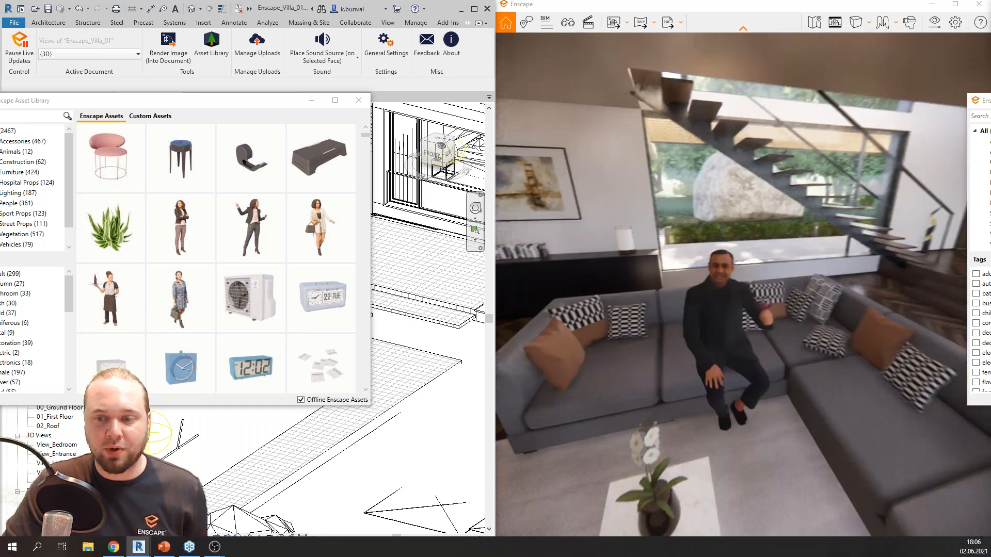
{"action": "right_click_drag", "start_coordinate": [743, 197], "coordinate": [688, 164]}
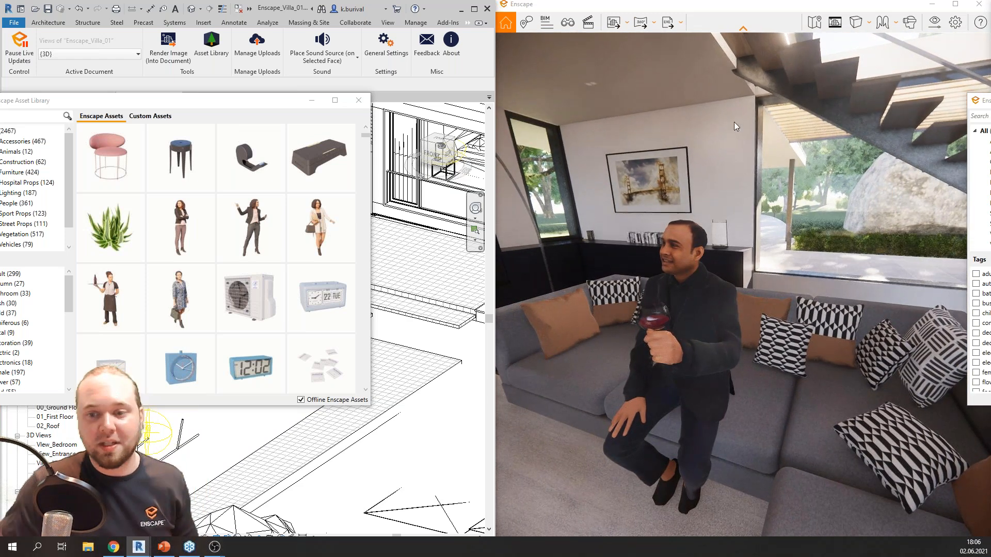
{"action": "right_click_drag", "start_coordinate": [797, 157], "coordinate": [663, 167]}
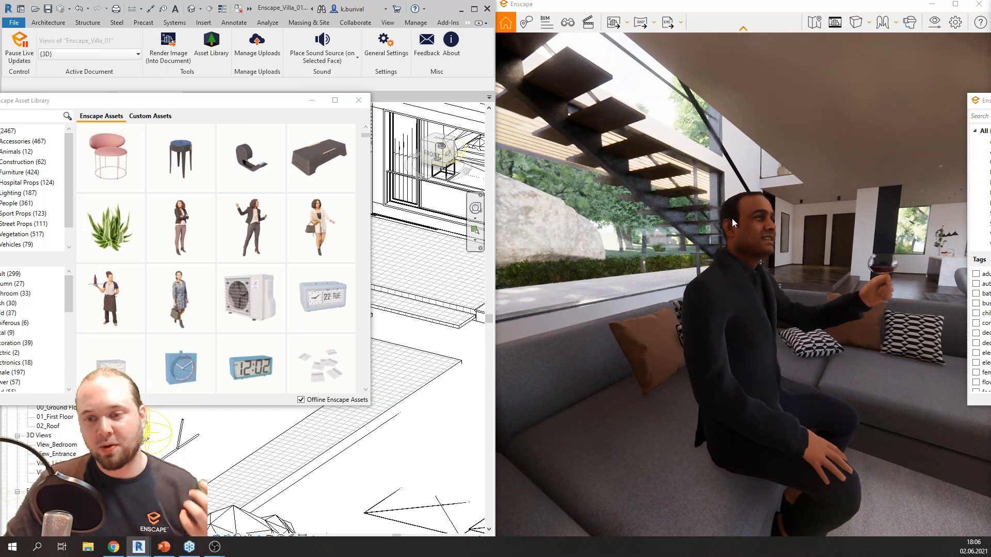
{"action": "scroll", "coordinate": [730, 256], "scroll_direction": "down", "scroll_amount": 3}
{"action": "right_click_drag", "start_coordinate": [729, 256], "coordinate": [686, 195]}
{"action": "scroll", "coordinate": [686, 195], "scroll_direction": "up", "scroll_amount": 3}
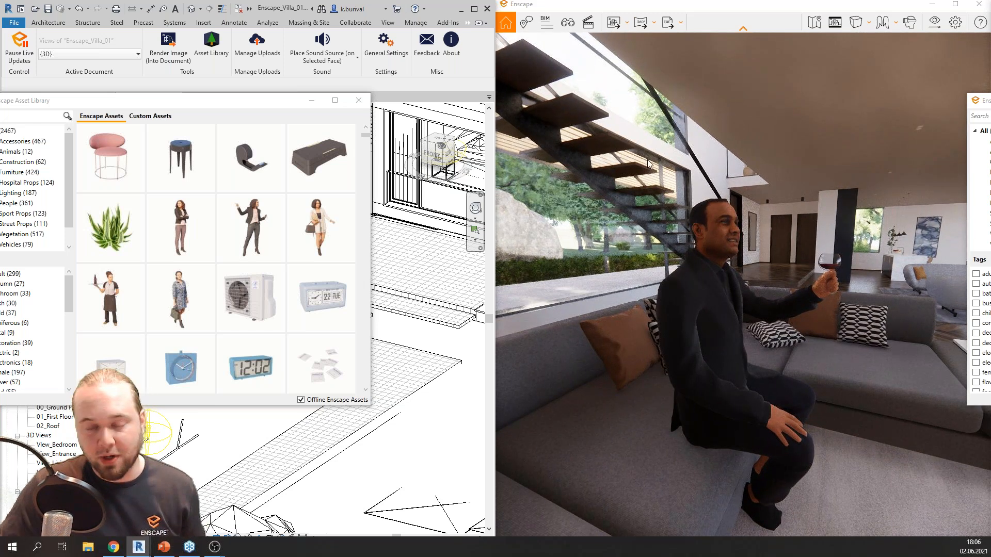
{"action": "scroll", "coordinate": [646, 164], "scroll_direction": "down", "scroll_amount": 2}
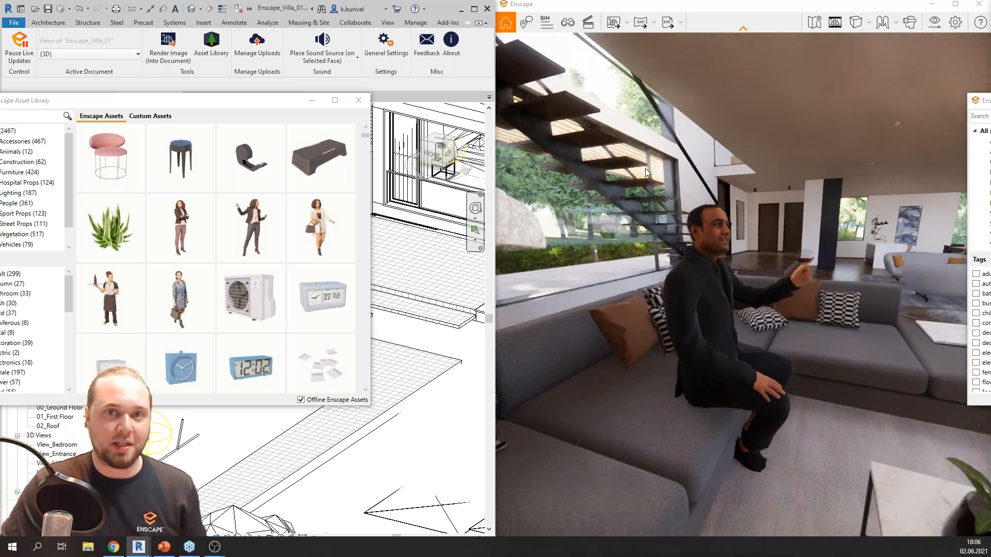
- Bring the whole Asset Library into view and browse the Vegetation category down to its trees and hedges
{"action": "left_click_drag", "start_coordinate": [277, 99], "coordinate": [334, 96]}
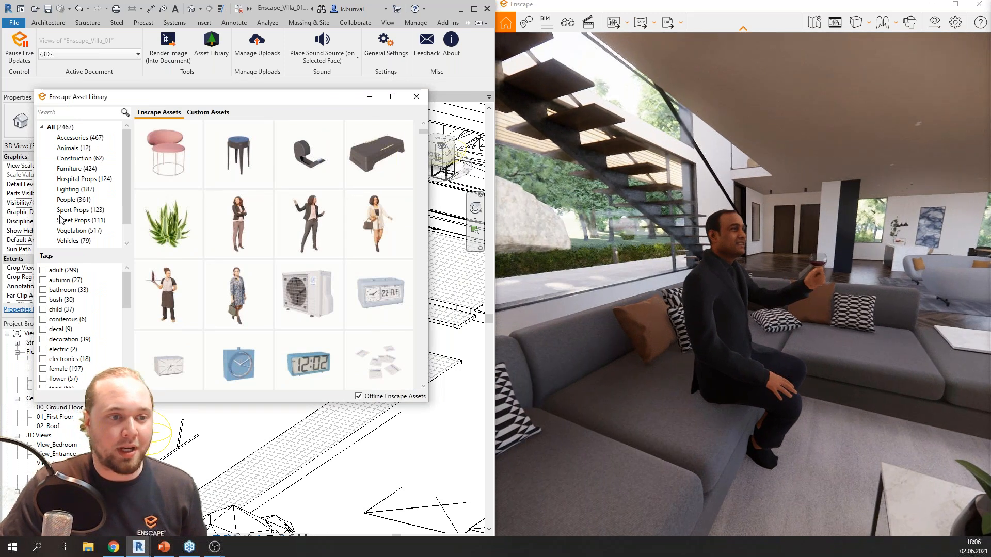
{"action": "left_click", "coordinate": [90, 233]}
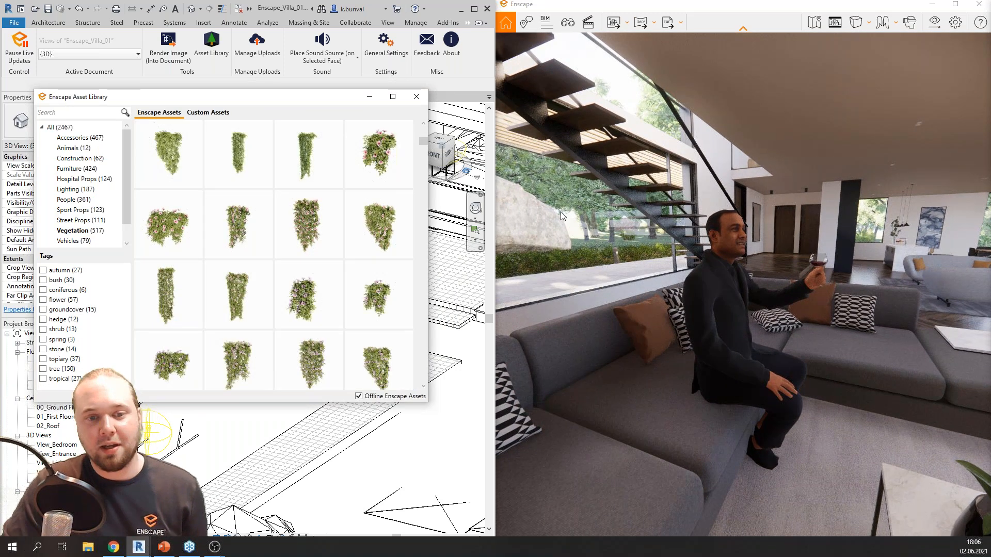
{"action": "scroll", "coordinate": [70, 223], "scroll_direction": "down", "scroll_amount": 1}
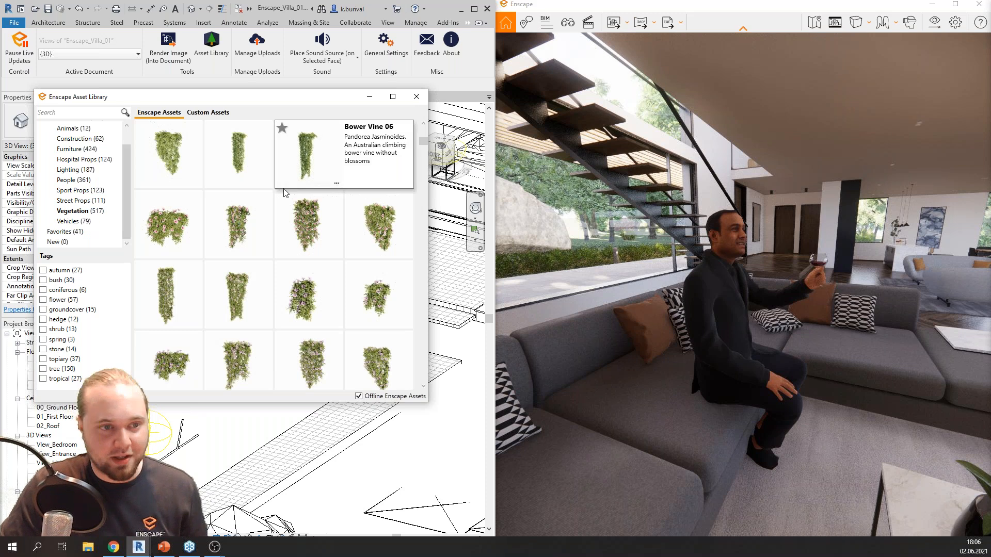
{"action": "scroll", "coordinate": [265, 226], "scroll_direction": "down", "scroll_amount": 5}
{"action": "scroll", "coordinate": [265, 224], "scroll_direction": "down", "scroll_amount": 6}
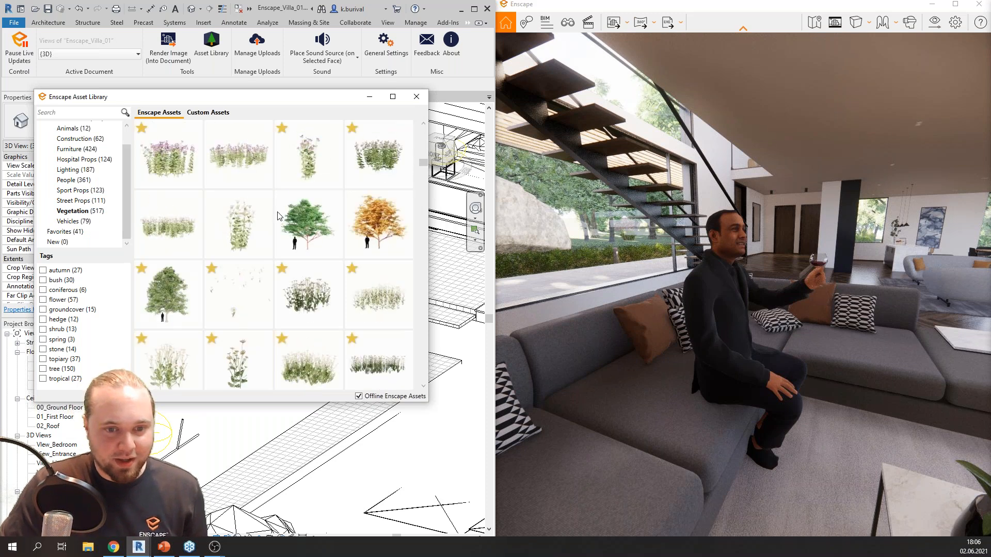
{"action": "scroll", "coordinate": [297, 203], "scroll_direction": "up", "scroll_amount": 3}
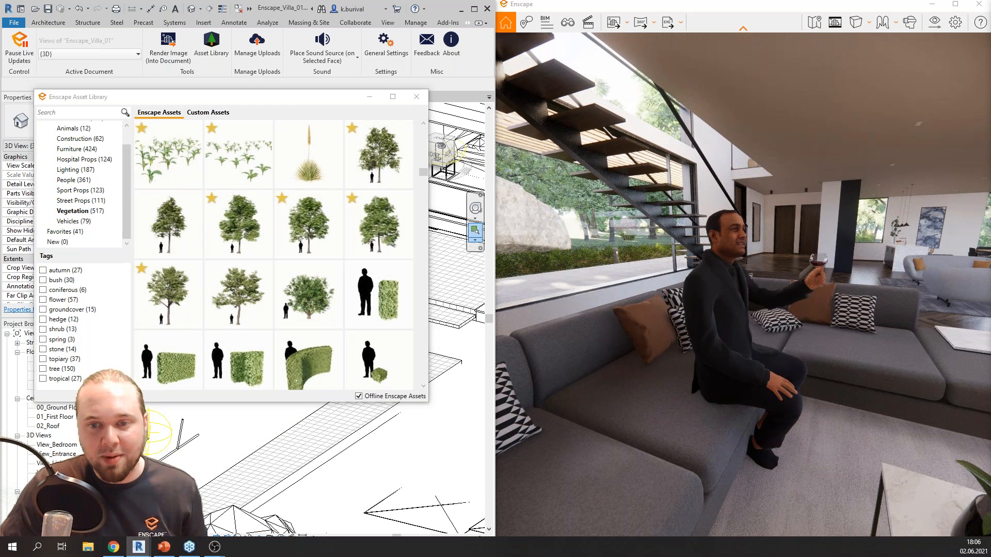
- Fly through the garden in the render to examine the trees, and return past the house to the pool terrace
{"action": "key", "text": "shift+w"}
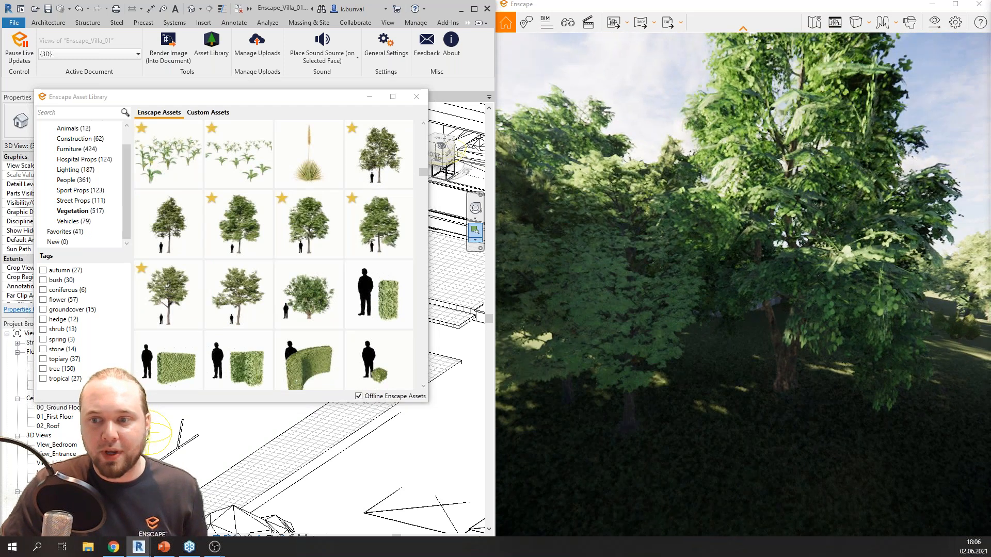
{"action": "key", "text": "shift+w"}
{"action": "key", "text": "shift+w"}
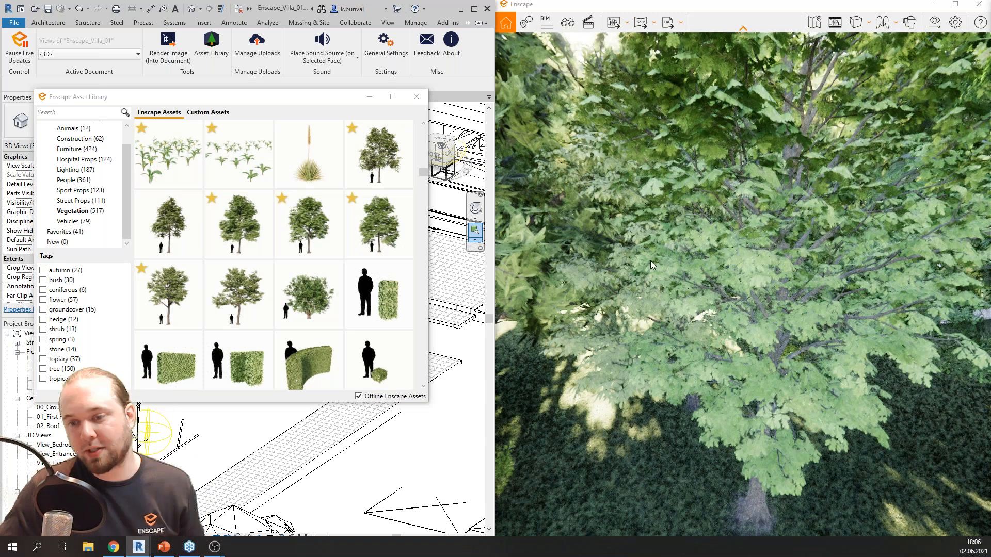
{"action": "key", "text": "shift+s"}
{"action": "key", "text": "shift+s"}
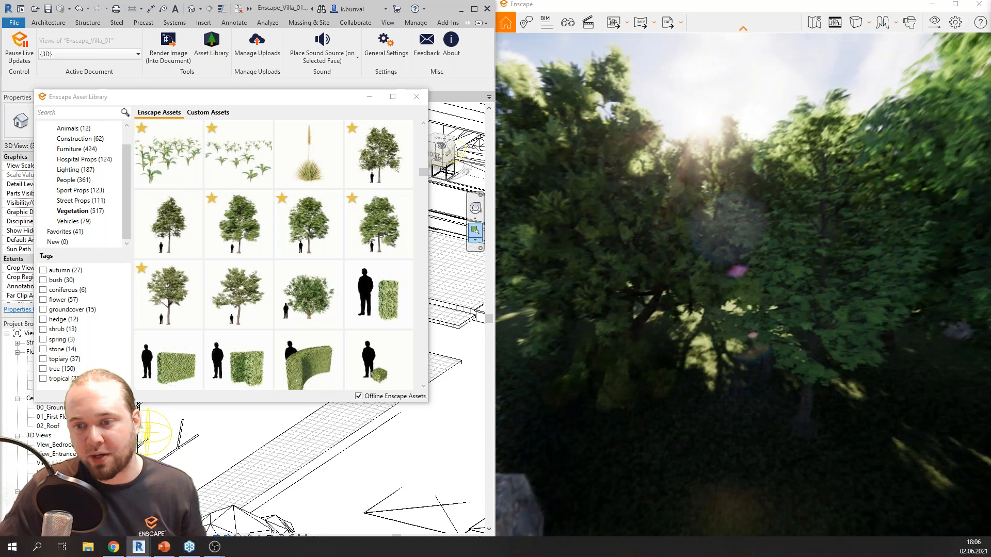
{"action": "key", "text": "shift+w"}
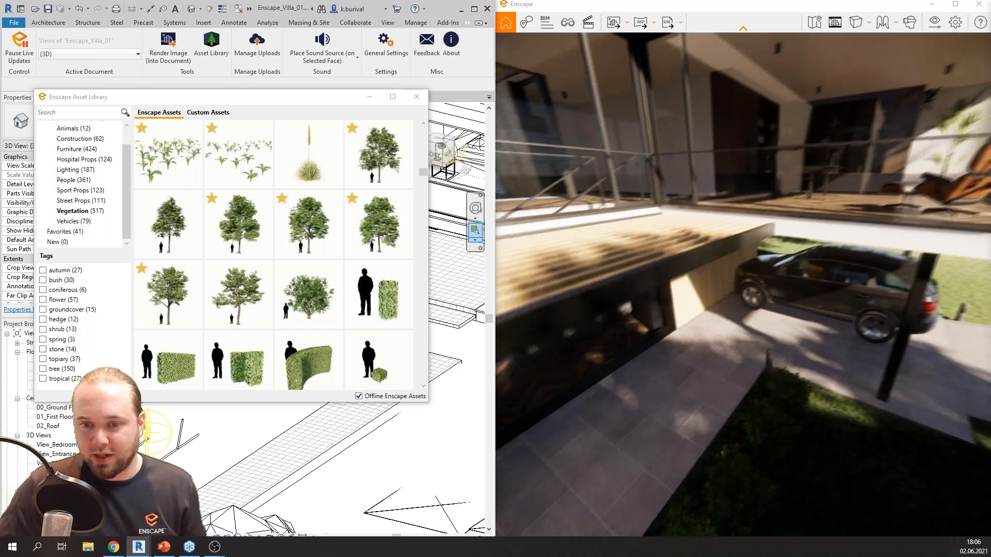
{"action": "key", "text": "shift+w"}
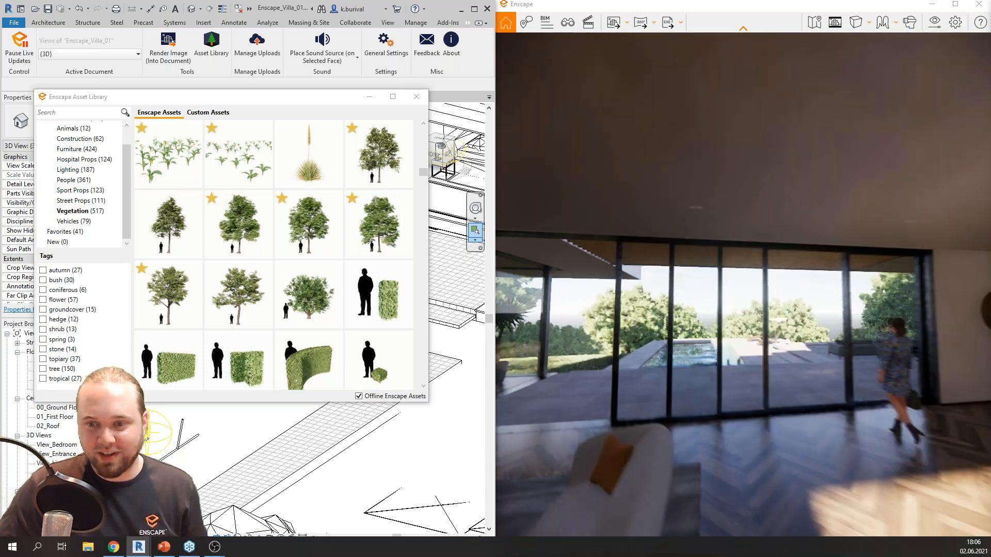
{"action": "key", "text": "shift+w"}
{"action": "left_click_drag", "start_coordinate": [743, 206], "coordinate": [794, 200]}
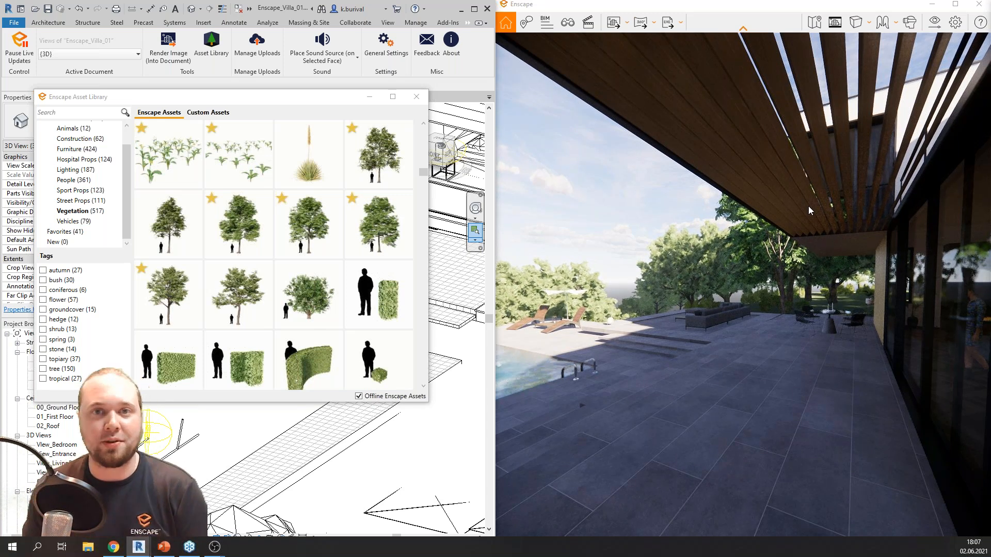
{"action": "key", "text": "a"}
{"action": "left_click_drag", "start_coordinate": [691, 142], "coordinate": [856, 142]}
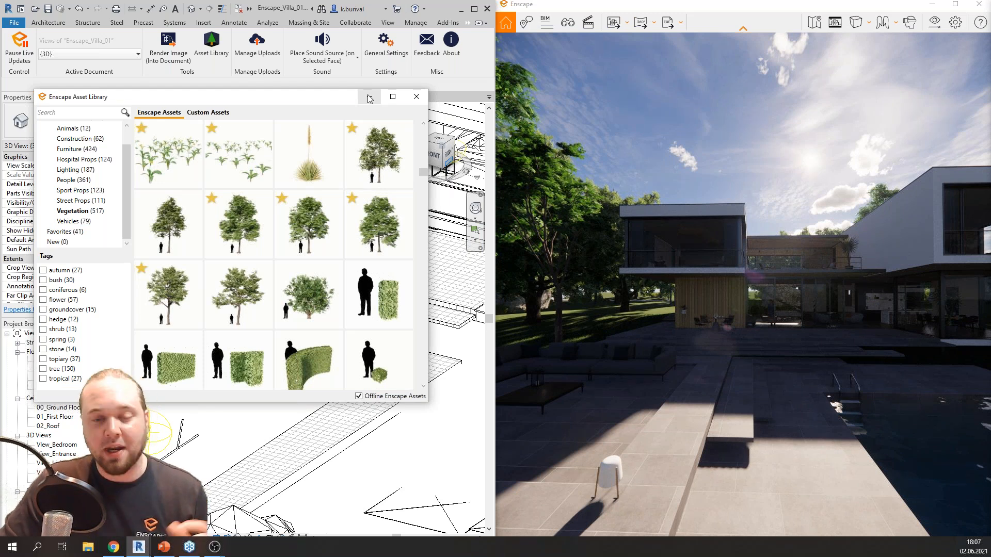
- Close the Asset Library and frame the walking woman in both the render and the Revit 3D view
{"action": "left_click", "coordinate": [416, 96]}
{"action": "key", "text": "w"}
{"action": "left_click_drag", "start_coordinate": [865, 374], "coordinate": [593, 361]}
{"action": "key", "text": "w"}
{"action": "scroll", "coordinate": [376, 138], "scroll_direction": "up", "scroll_amount": 4}
{"action": "middle_click_drag", "start_coordinate": [327, 186], "coordinate": [380, 268]}
{"action": "middle_click_drag", "start_coordinate": [382, 266], "coordinate": [355, 404]}
{"action": "scroll", "coordinate": [341, 347], "scroll_direction": "up", "scroll_amount": 1}
{"action": "scroll", "coordinate": [352, 395], "scroll_direction": "up", "scroll_amount": 1}
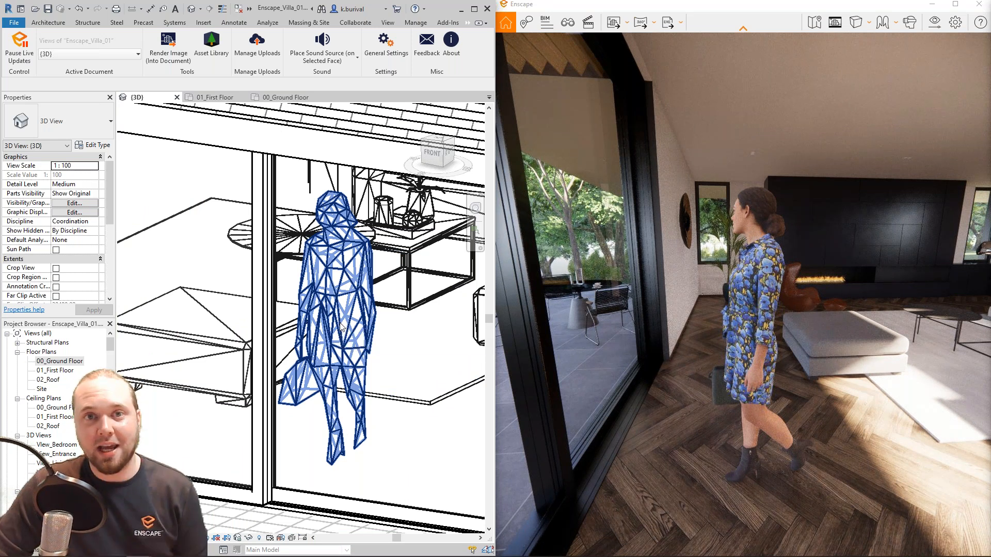
- Set the Height type parameter of the walking woman asset in the living room to 150
{"action": "left_click", "coordinate": [340, 326]}
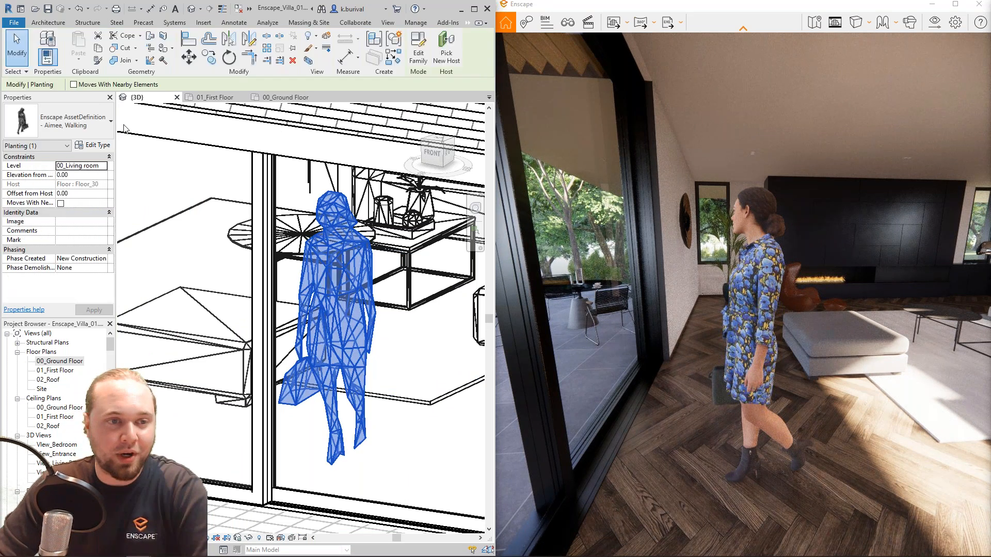
{"action": "left_click", "coordinate": [104, 147]}
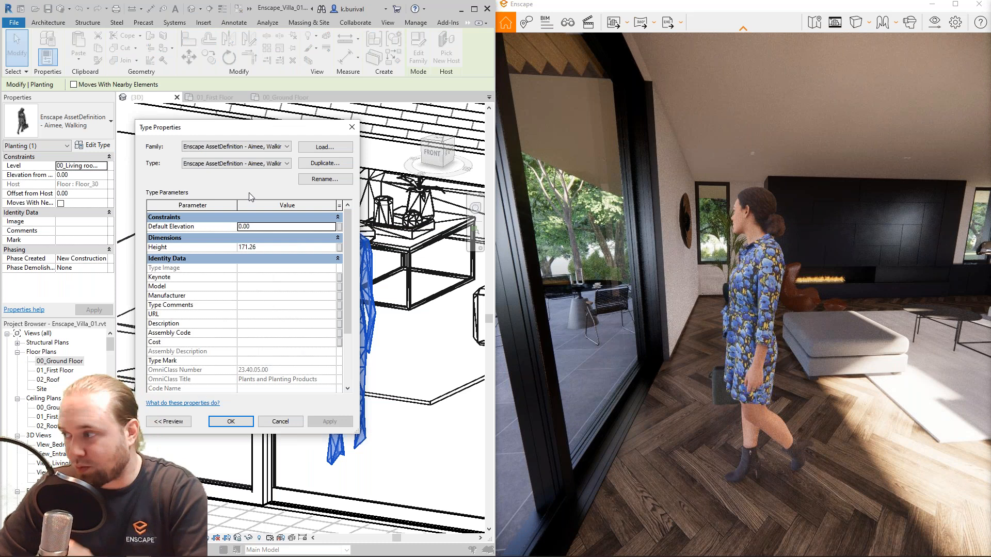
{"action": "left_click", "coordinate": [274, 247]}
{"action": "type", "text": "1"}
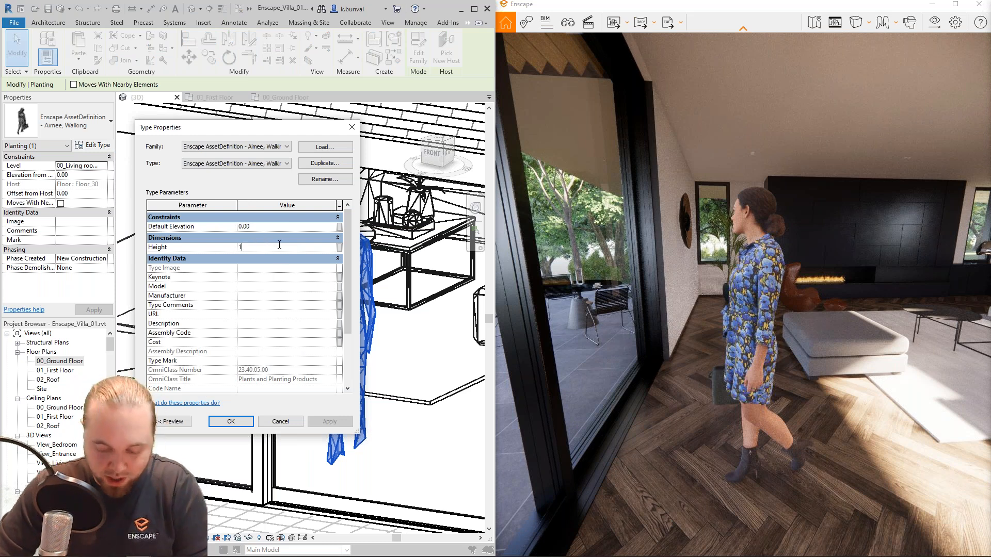
{"action": "type", "text": "50"}
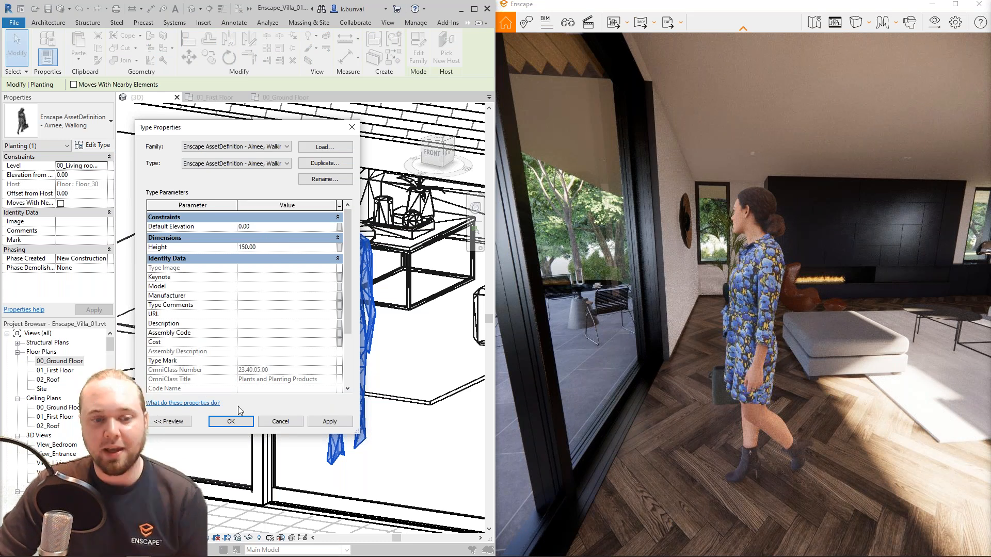
{"action": "left_click", "coordinate": [231, 421]}
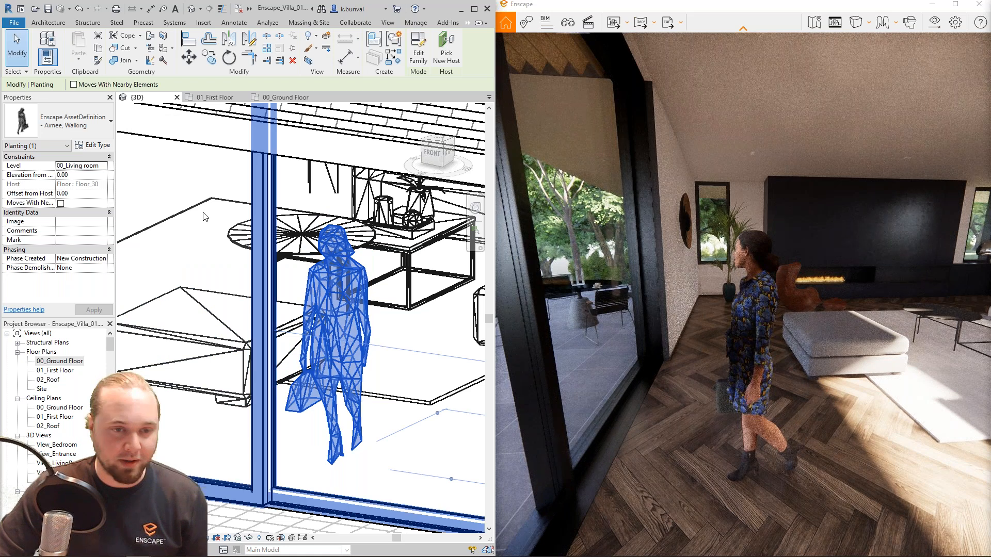
- Start placing a component in the 3D view and choose the Family5 furniture type for it
{"action": "scroll", "coordinate": [344, 237], "scroll_direction": "down", "scroll_amount": 2}
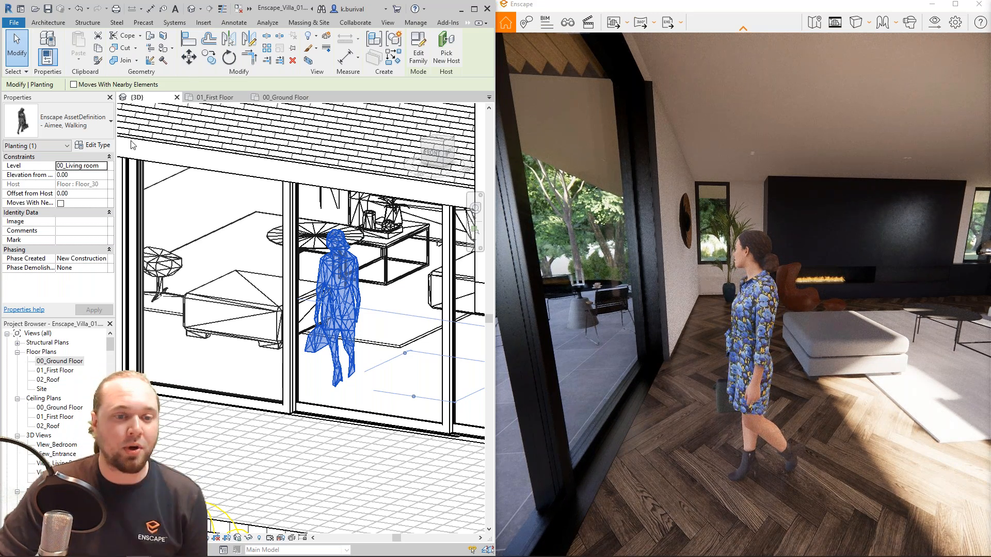
{"action": "scroll", "coordinate": [282, 342], "scroll_direction": "down", "scroll_amount": 5}
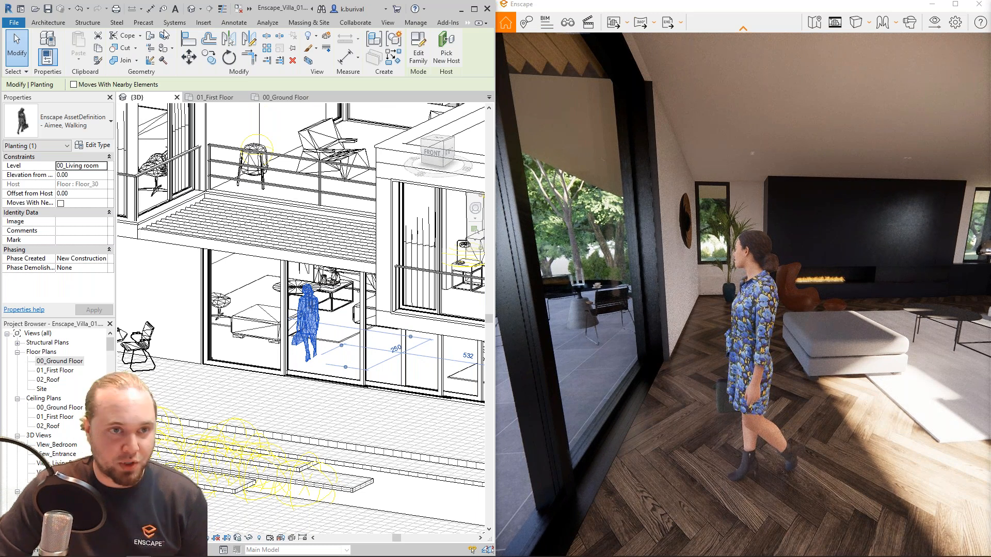
{"action": "left_click", "coordinate": [48, 23]}
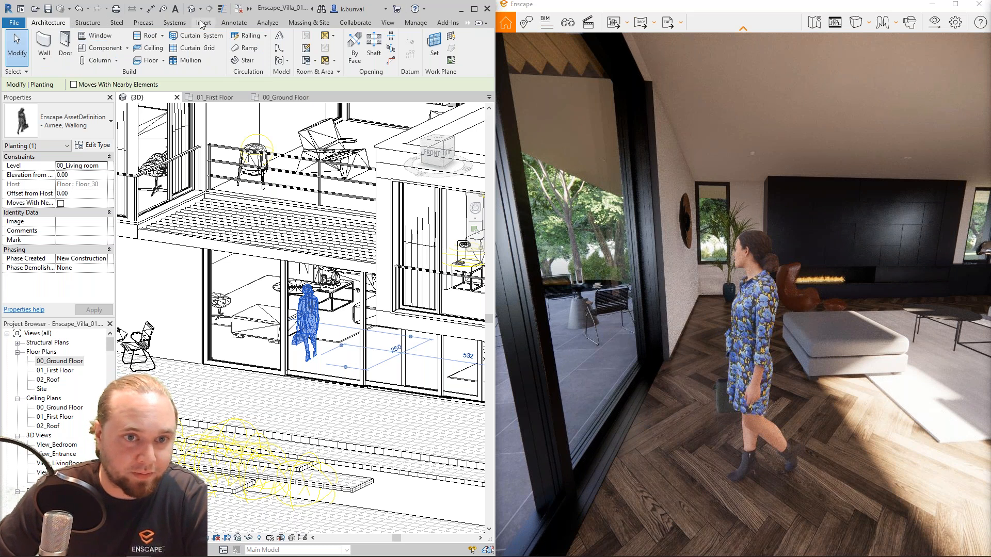
{"action": "left_click", "coordinate": [43, 58]}
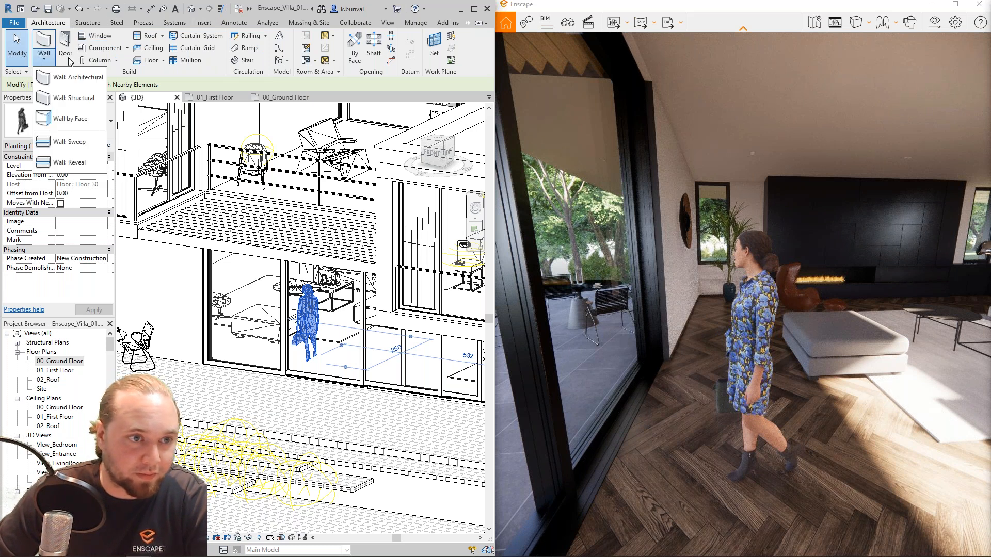
{"action": "left_click", "coordinate": [96, 51]}
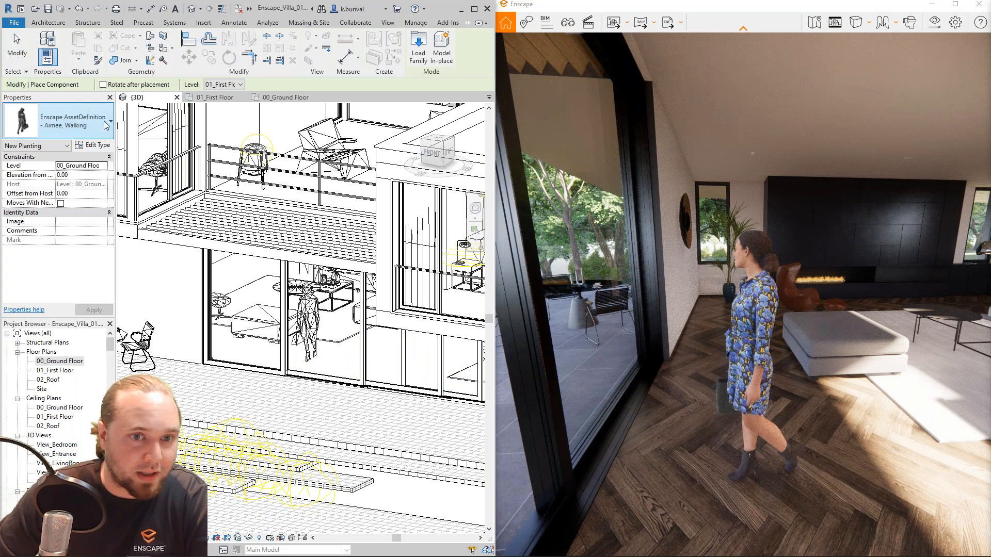
{"action": "left_click", "coordinate": [105, 124]}
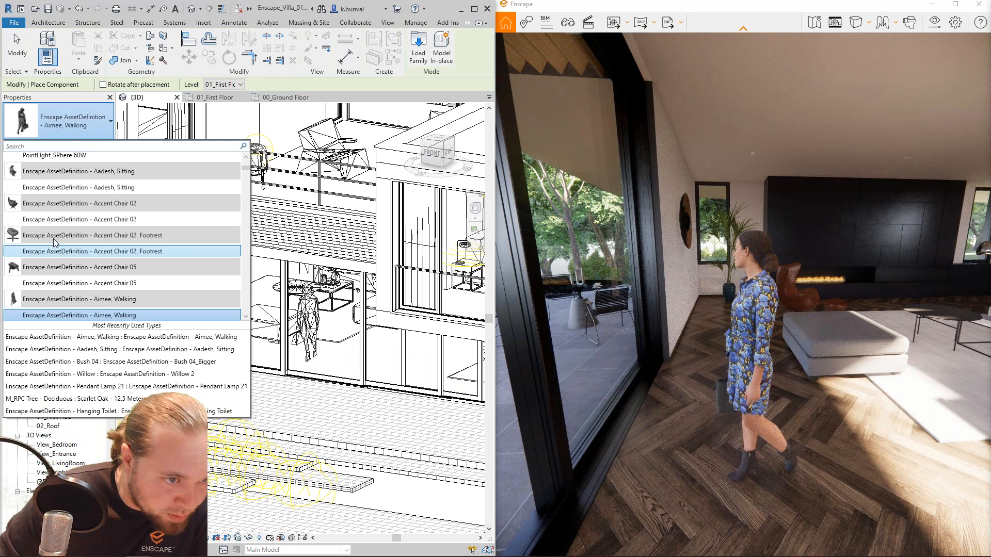
{"action": "scroll", "coordinate": [134, 210], "scroll_direction": "down", "scroll_amount": 4}
{"action": "scroll", "coordinate": [136, 209], "scroll_direction": "down", "scroll_amount": 8}
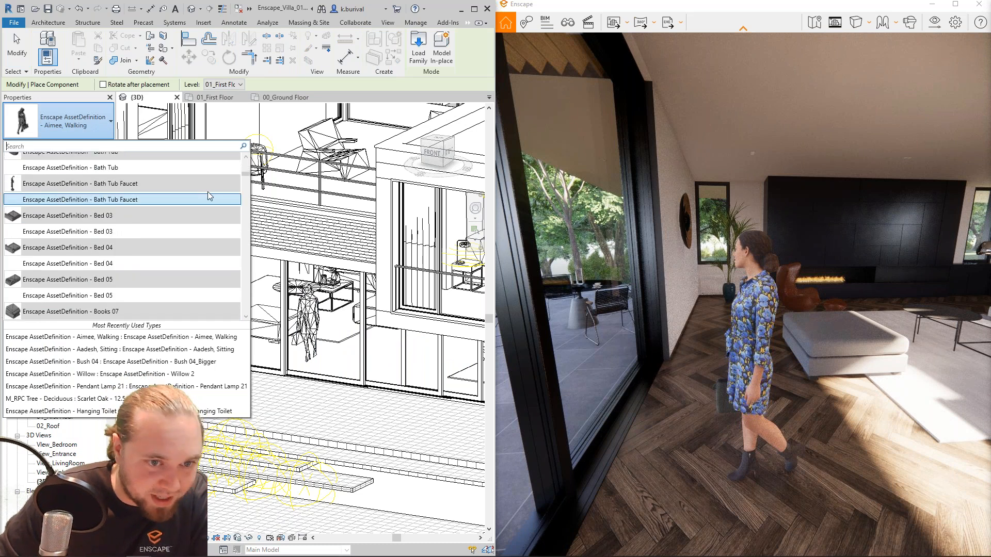
{"action": "scroll", "coordinate": [246, 262], "scroll_direction": "down", "scroll_amount": 3}
{"action": "scroll", "coordinate": [246, 262], "scroll_direction": "down", "scroll_amount": 15}
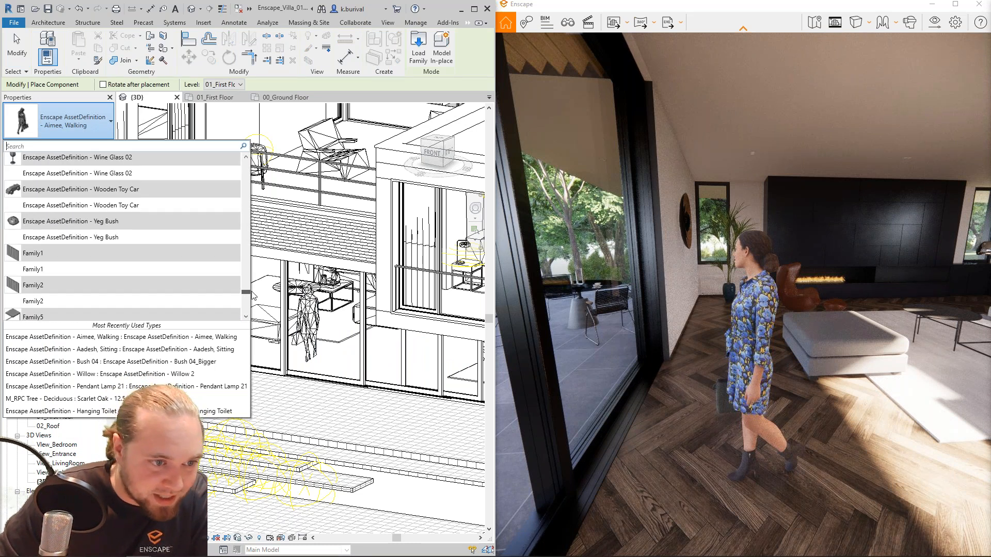
{"action": "scroll", "coordinate": [67, 238], "scroll_direction": "down", "scroll_amount": 3}
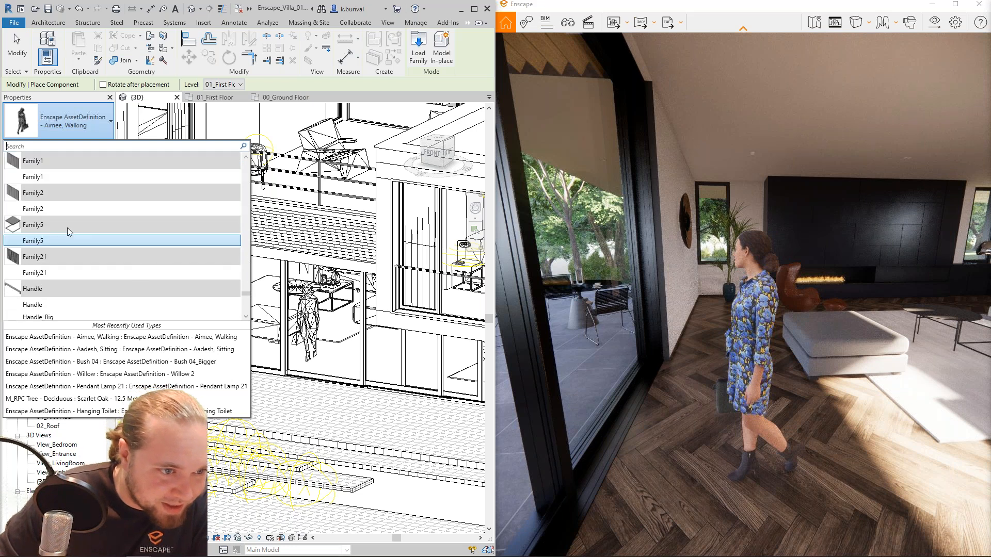
{"action": "left_click", "coordinate": [33, 241]}
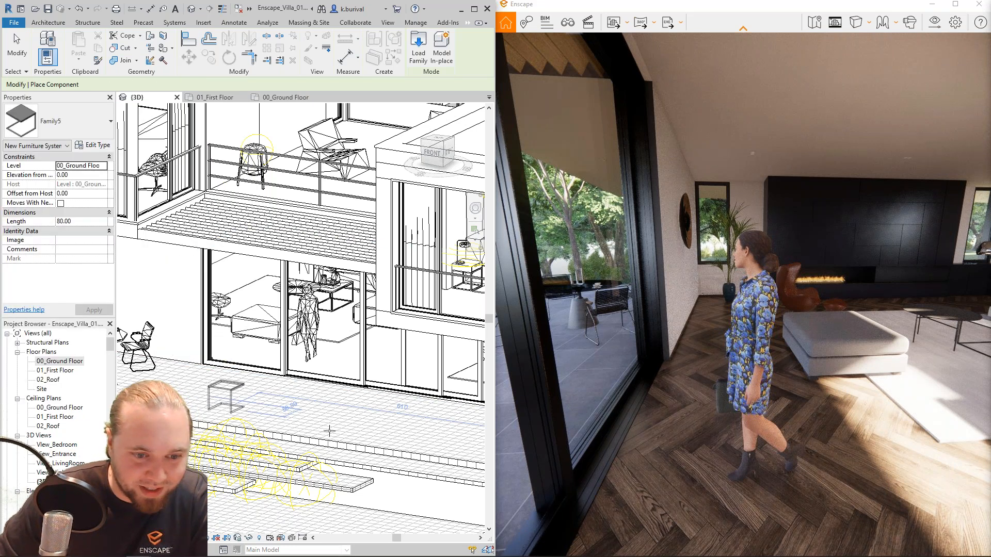
- Set the placement level to 00_Living room level and place the Family5 table on the terrace in front of the glass doors
{"action": "left_click", "coordinate": [232, 85]}
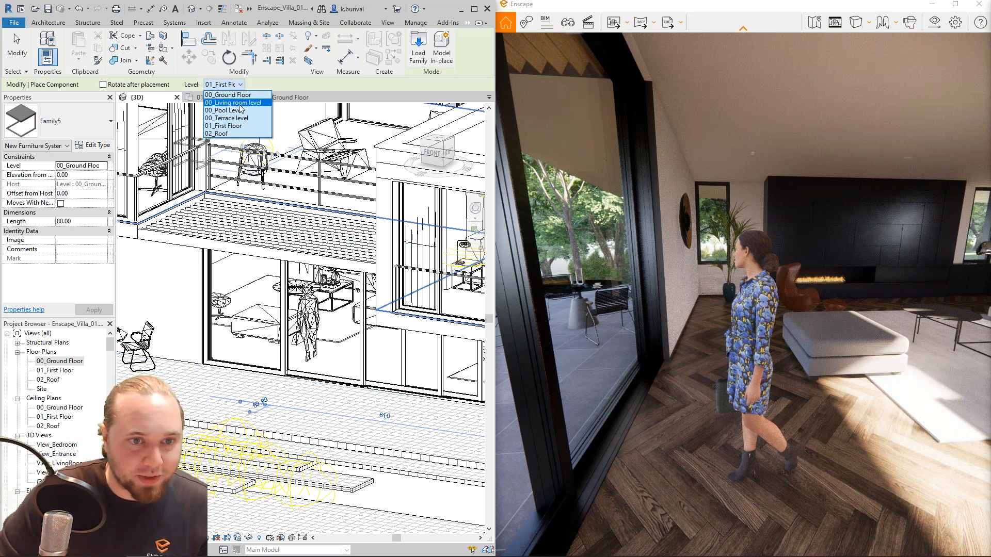
{"action": "left_click", "coordinate": [239, 103]}
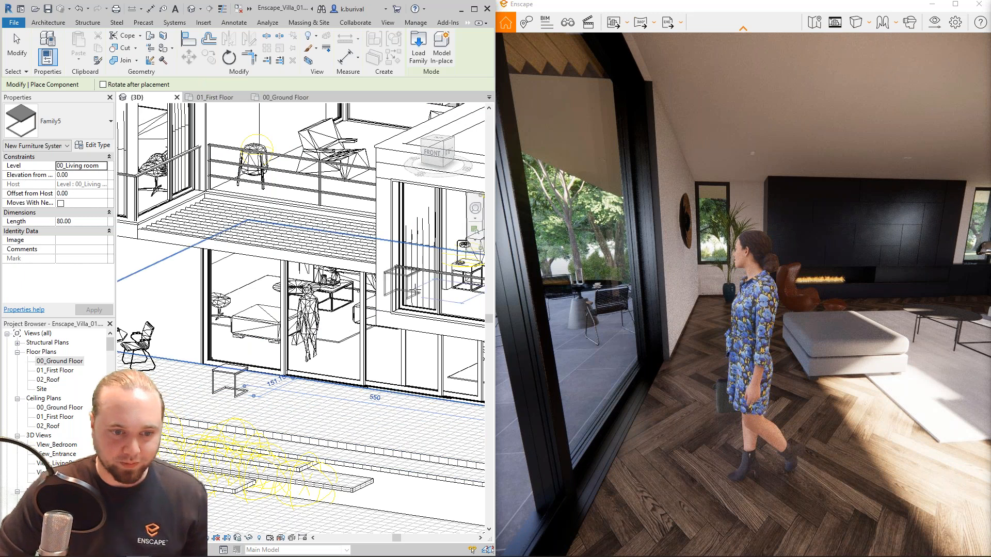
{"action": "key", "text": "Escape"}
{"action": "key", "text": "Escape"}
- Inspect the placed terrace table and the walking woman in the render, and check the selected table's family type
{"action": "left_click_drag", "start_coordinate": [709, 279], "coordinate": [671, 248]}
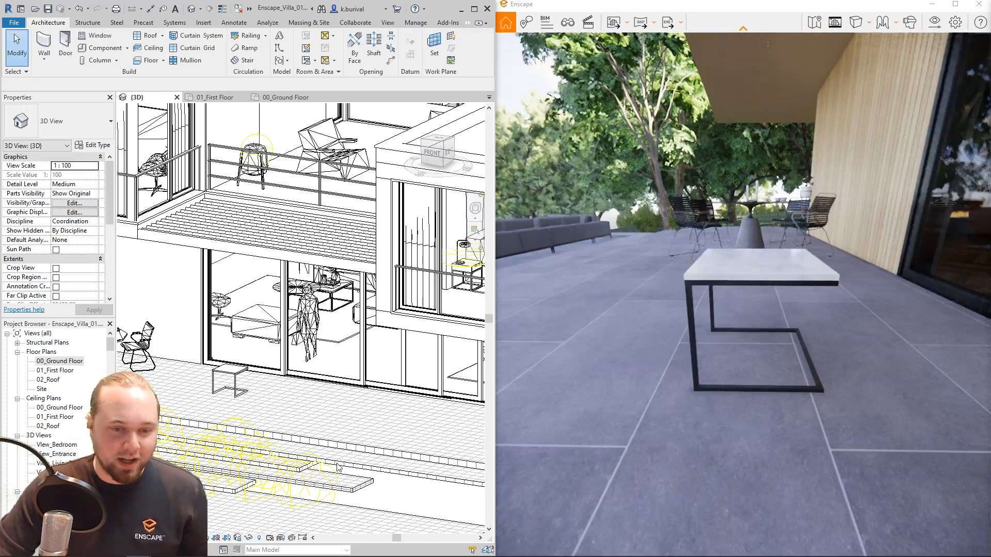
{"action": "left_click", "coordinate": [237, 375]}
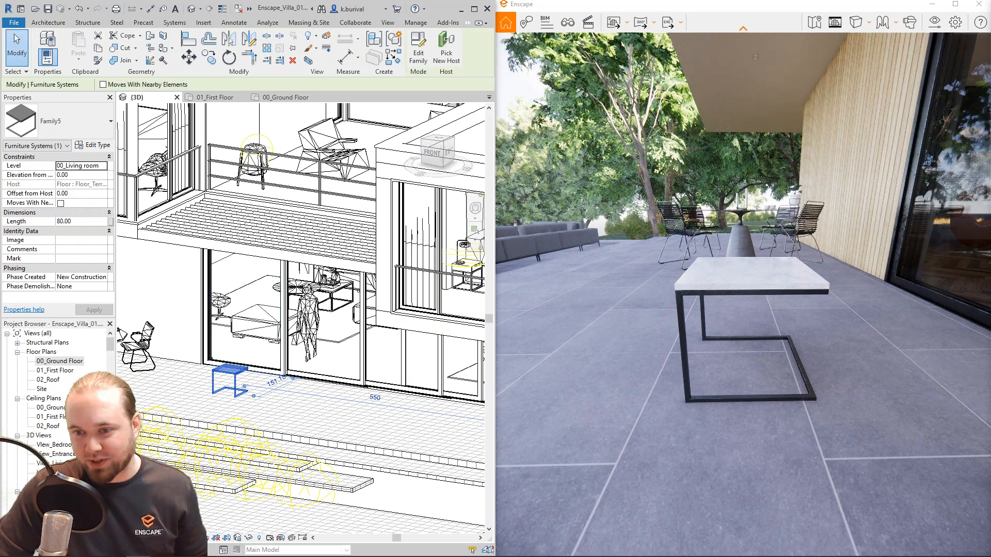
{"action": "right_click_drag", "start_coordinate": [743, 289], "coordinate": [826, 289]}
{"action": "right_click_drag", "start_coordinate": [743, 309], "coordinate": [656, 331]}
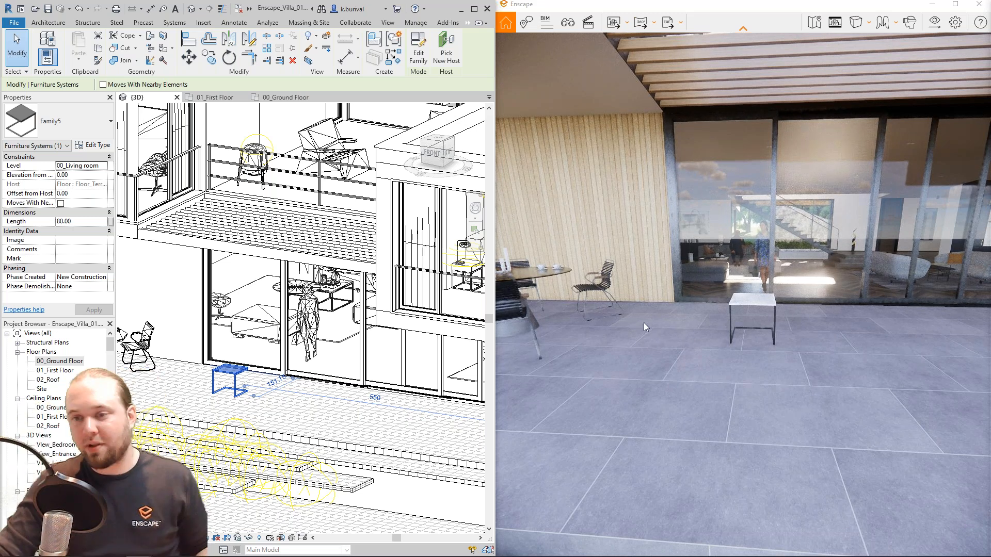
{"action": "key", "text": "w"}
{"action": "left_click_drag", "start_coordinate": [865, 370], "coordinate": [908, 369]}
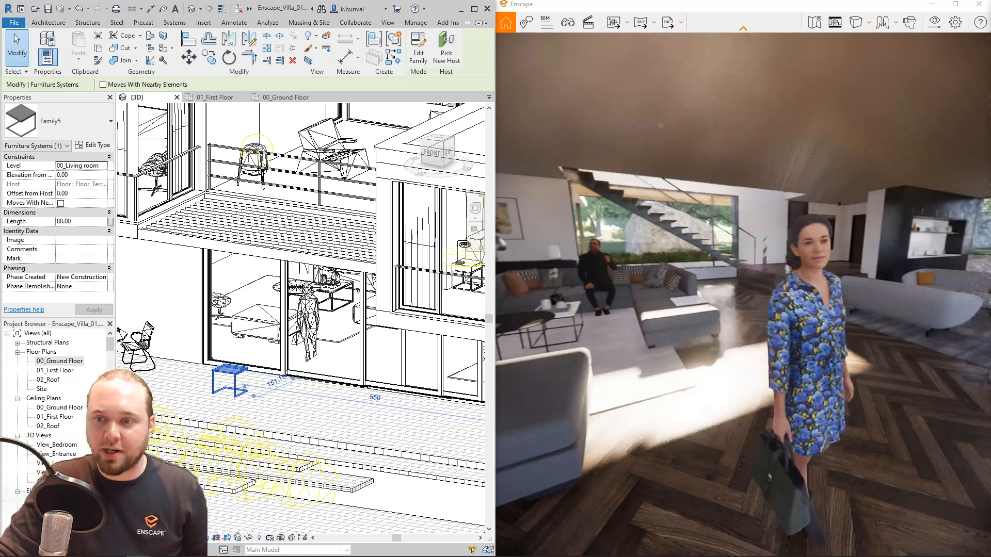
{"action": "key", "text": "s"}
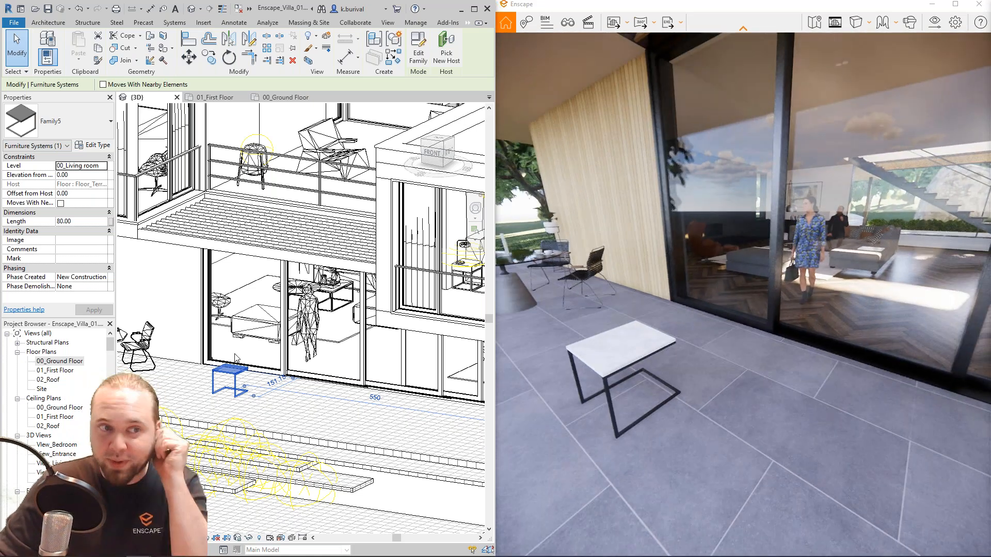
{"action": "left_click", "coordinate": [88, 121]}
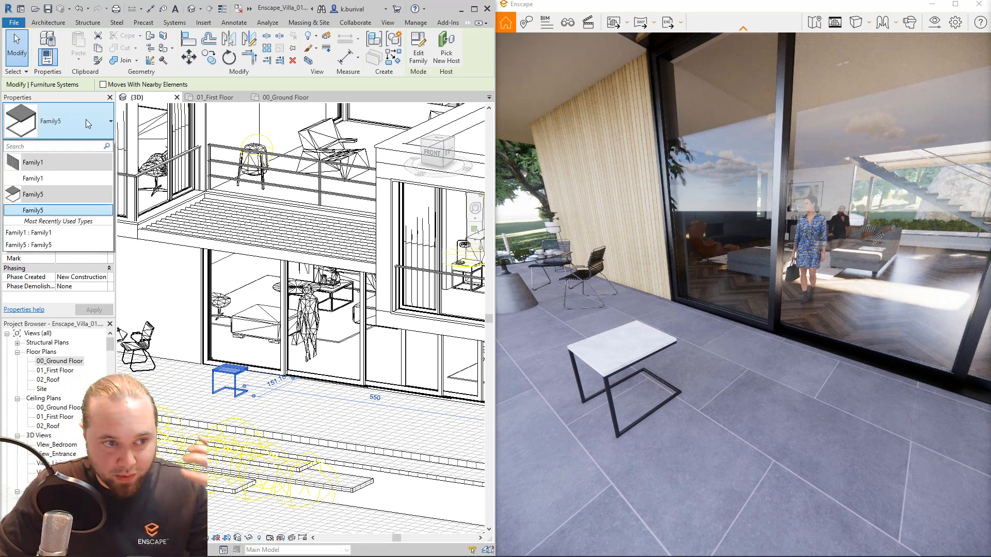
{"action": "left_click", "coordinate": [338, 406]}
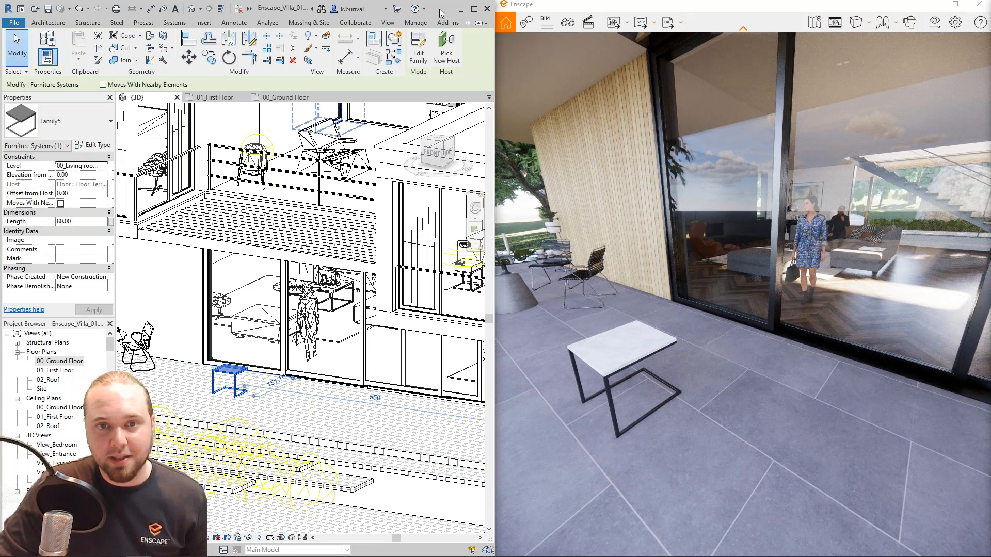
- Open the Enscape Asset Library and browse the assets as far as the bar tables
{"action": "left_click", "coordinate": [415, 23]}
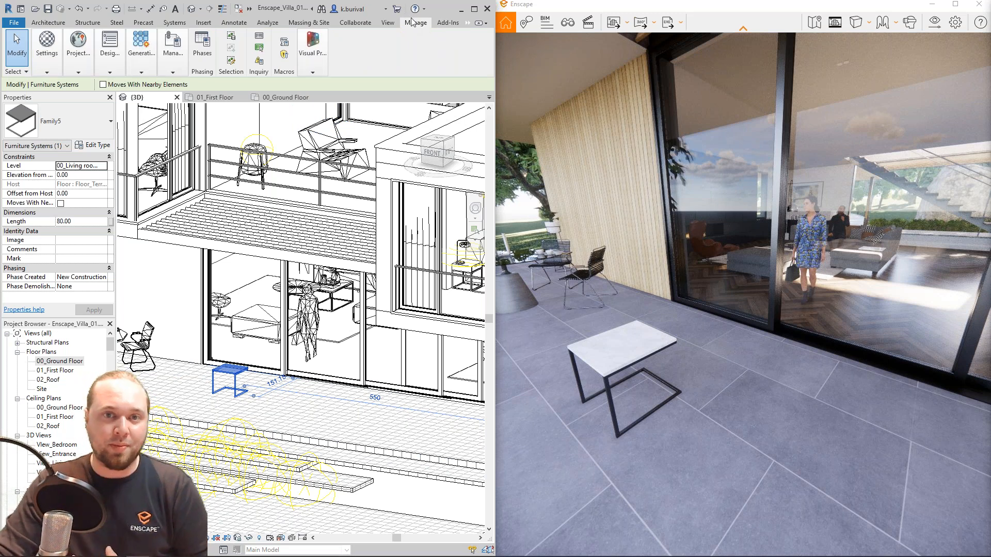
{"action": "left_click", "coordinate": [478, 23]}
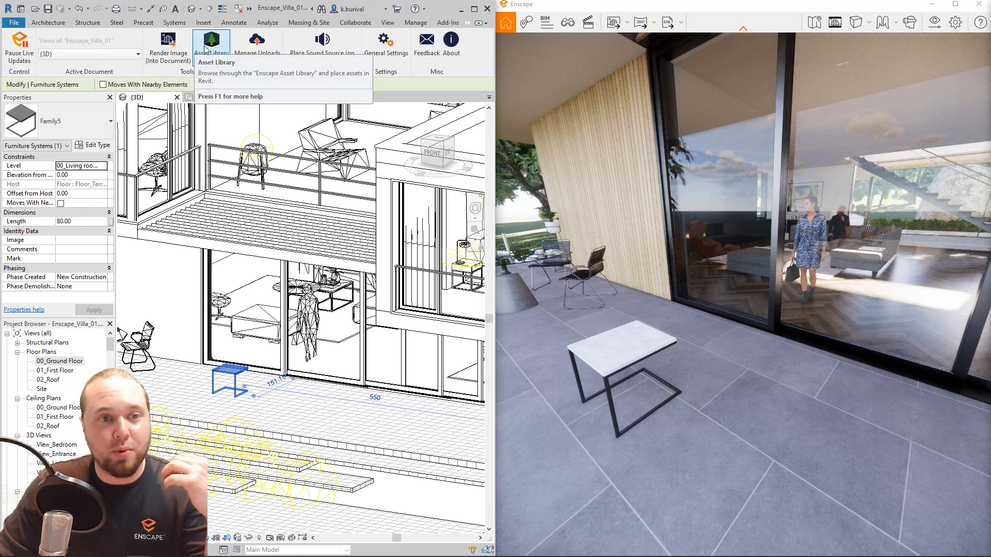
{"action": "left_click", "coordinate": [206, 47]}
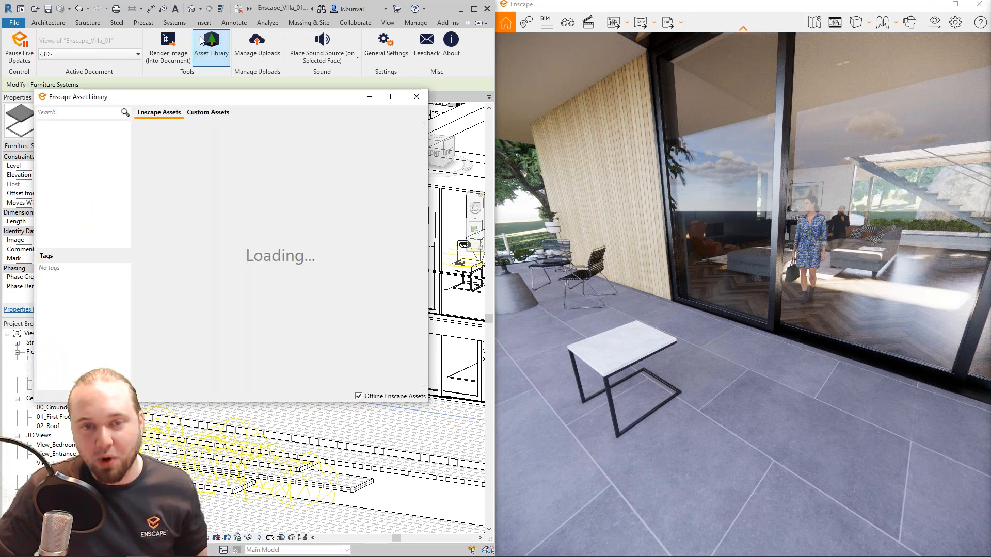
{"action": "scroll", "coordinate": [361, 271], "scroll_direction": "down", "scroll_amount": 2}
{"action": "mouse_move", "coordinate": [370, 278]}
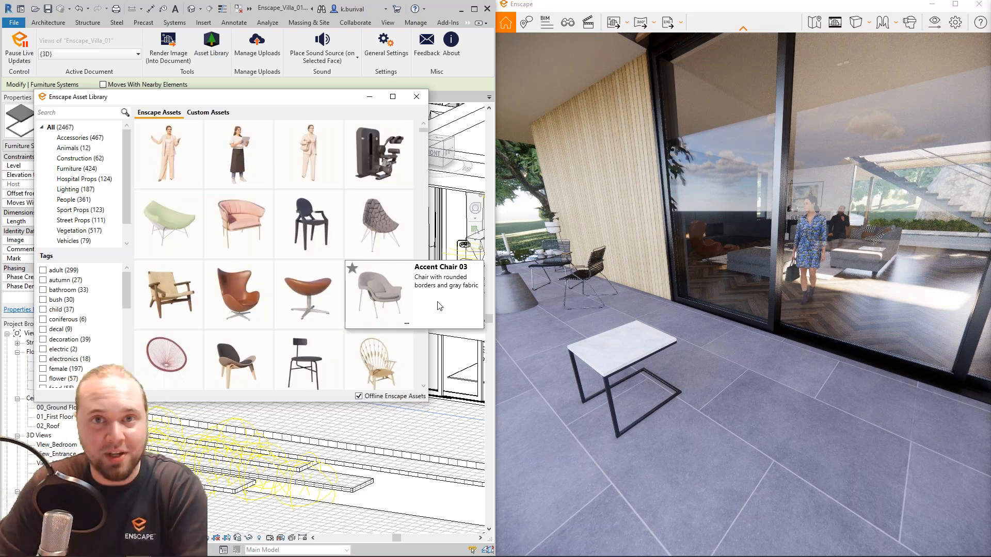
{"action": "scroll", "coordinate": [352, 242], "scroll_direction": "down", "scroll_amount": 5}
{"action": "scroll", "coordinate": [352, 243], "scroll_direction": "down", "scroll_amount": 10}
{"action": "mouse_move", "coordinate": [348, 252]}
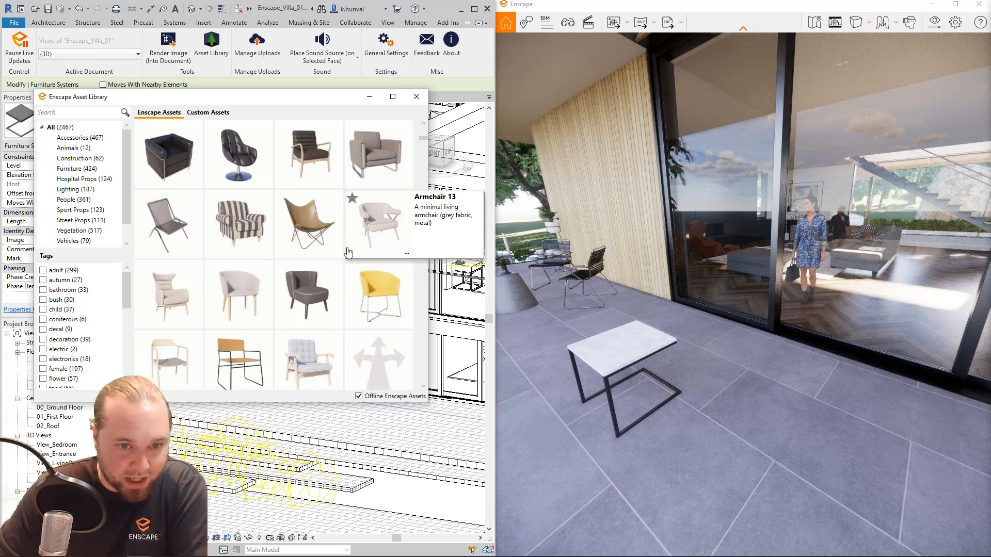
{"action": "scroll", "coordinate": [354, 284], "scroll_direction": "up", "scroll_amount": 1}
{"action": "scroll", "coordinate": [352, 283], "scroll_direction": "down", "scroll_amount": 1}
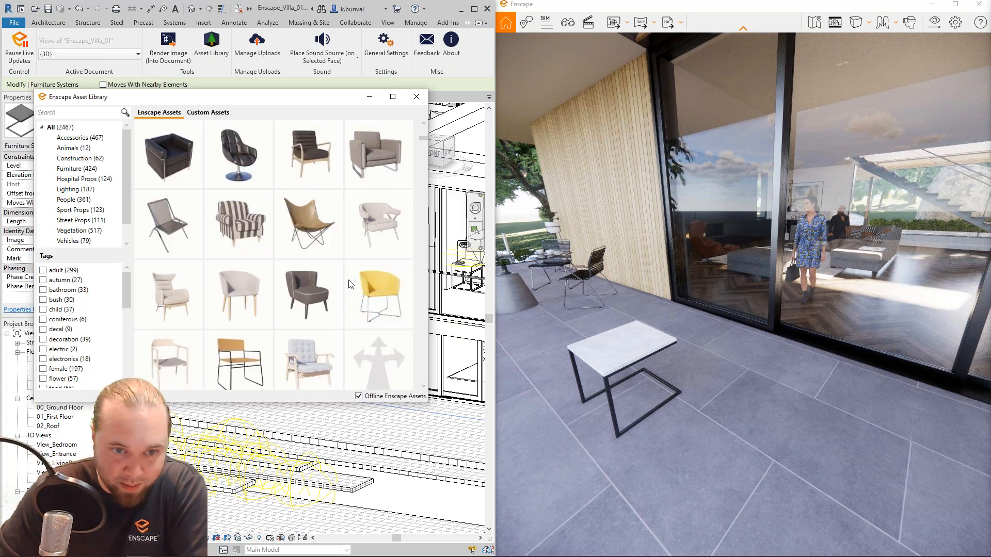
{"action": "scroll", "coordinate": [350, 282], "scroll_direction": "down", "scroll_amount": 4}
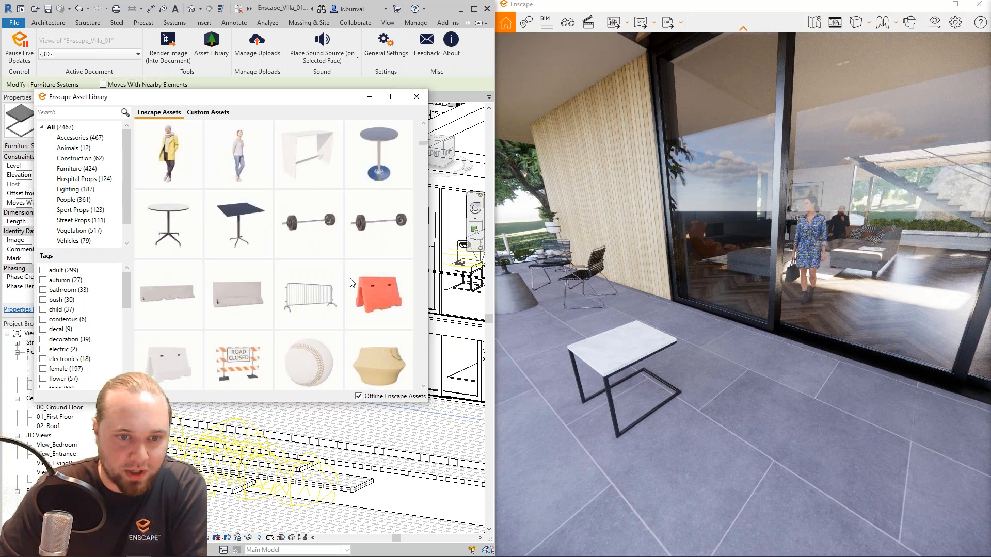
- Link the Revit family Family5 to the Bar Table 03 asset and close the Asset Library
{"action": "mouse_move", "coordinate": [194, 230]}
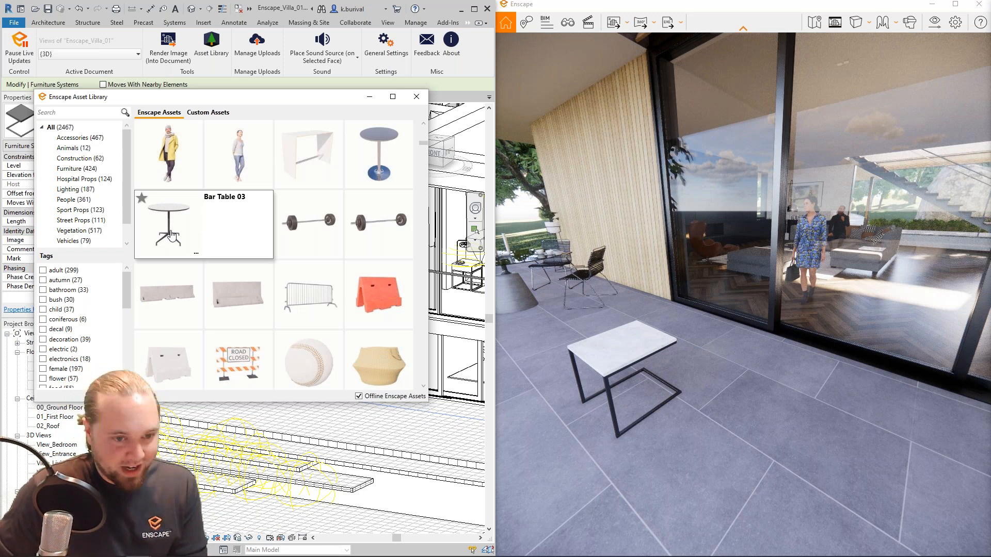
{"action": "left_click", "coordinate": [197, 253]}
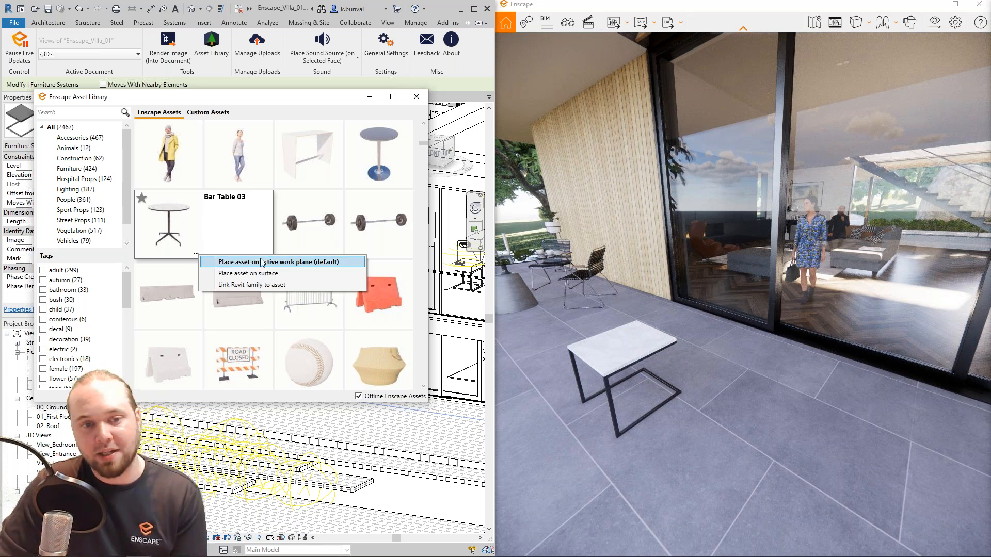
{"action": "left_click", "coordinate": [268, 285]}
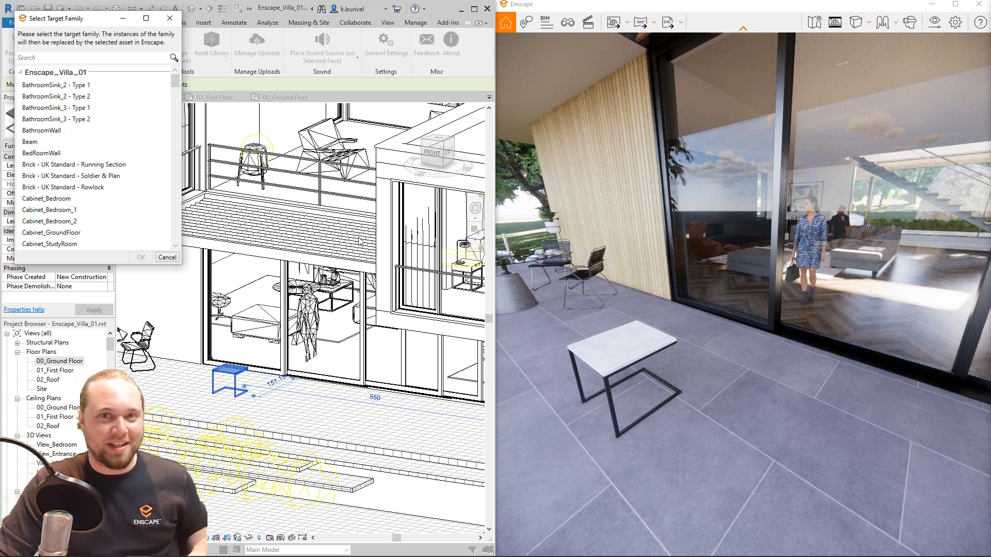
{"action": "left_click", "coordinate": [72, 58]}
{"action": "type", "text": "famil"}
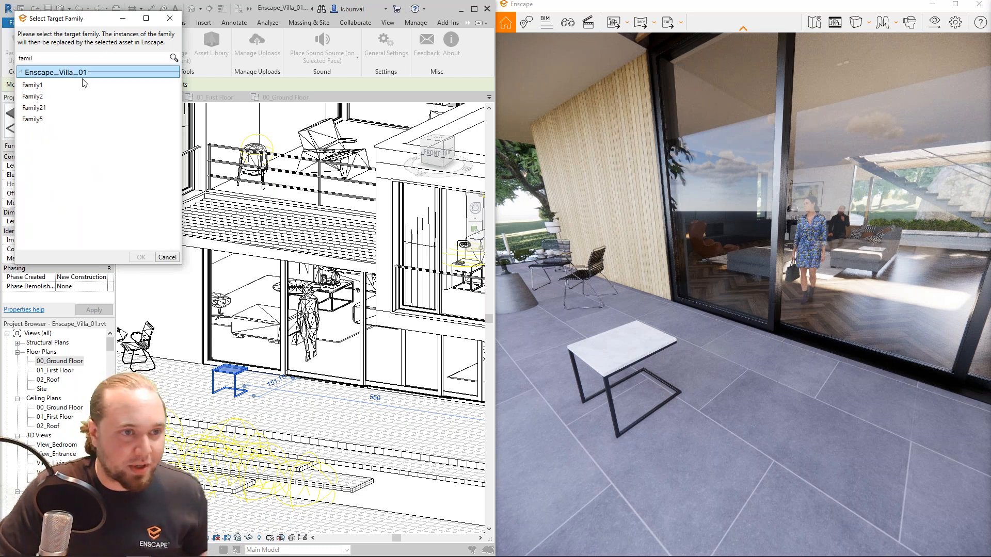
{"action": "left_click", "coordinate": [54, 116]}
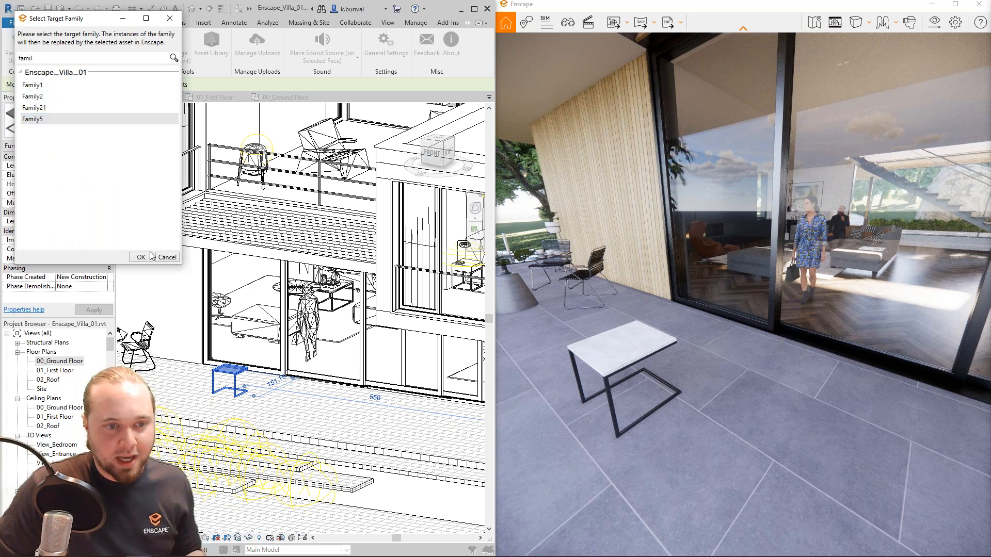
{"action": "left_click", "coordinate": [141, 257]}
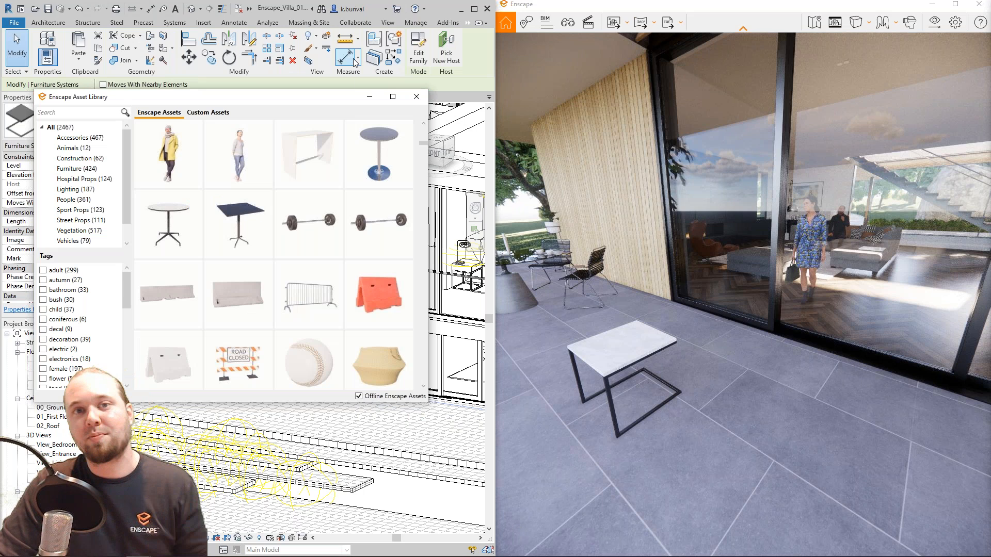
{"action": "left_click", "coordinate": [417, 97]}
- Inspect the linked terrace table in the render and compare it with the Family5 geometry in the 3D view
{"action": "right_click_drag", "start_coordinate": [671, 315], "coordinate": [531, 292]}
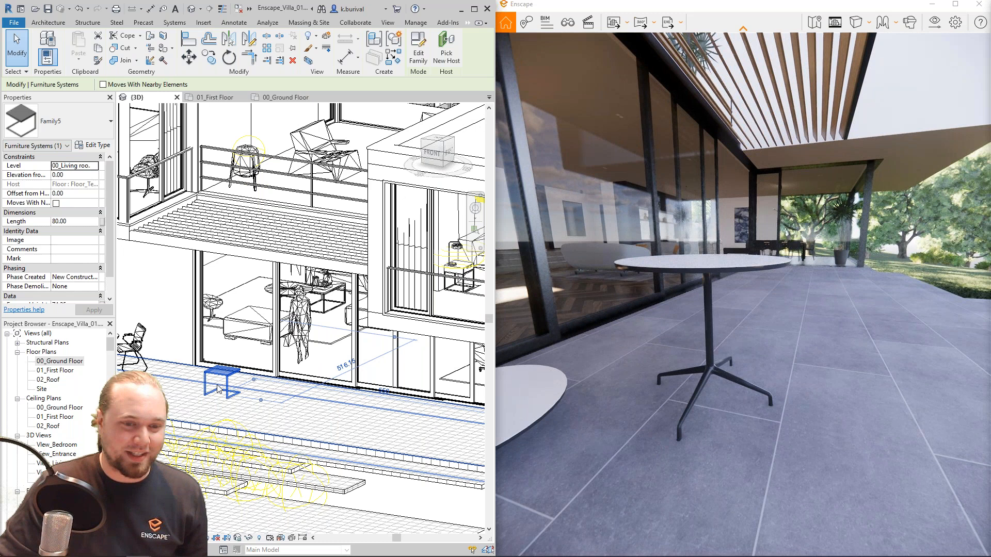
{"action": "scroll", "coordinate": [217, 388], "scroll_direction": "up", "scroll_amount": 5}
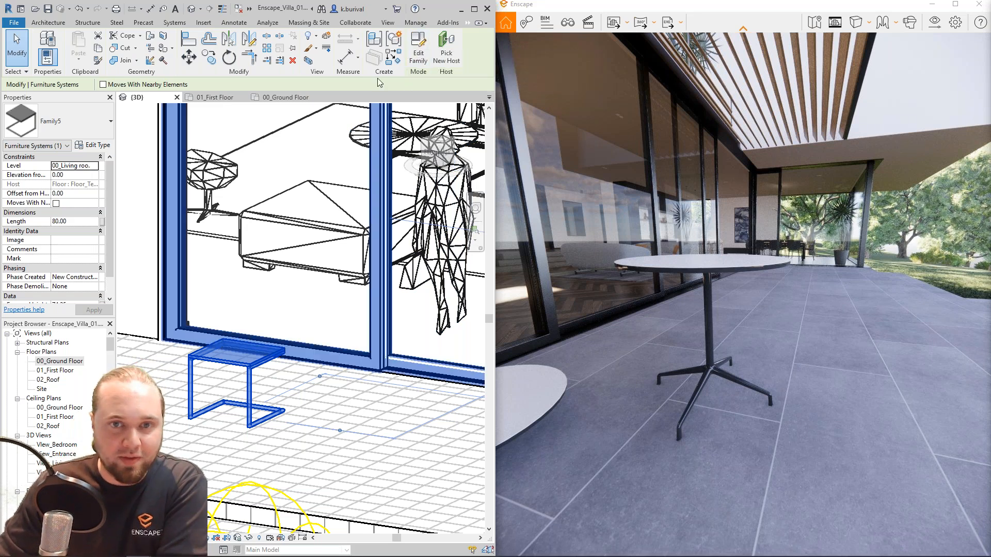
{"action": "left_click", "coordinate": [467, 23]}
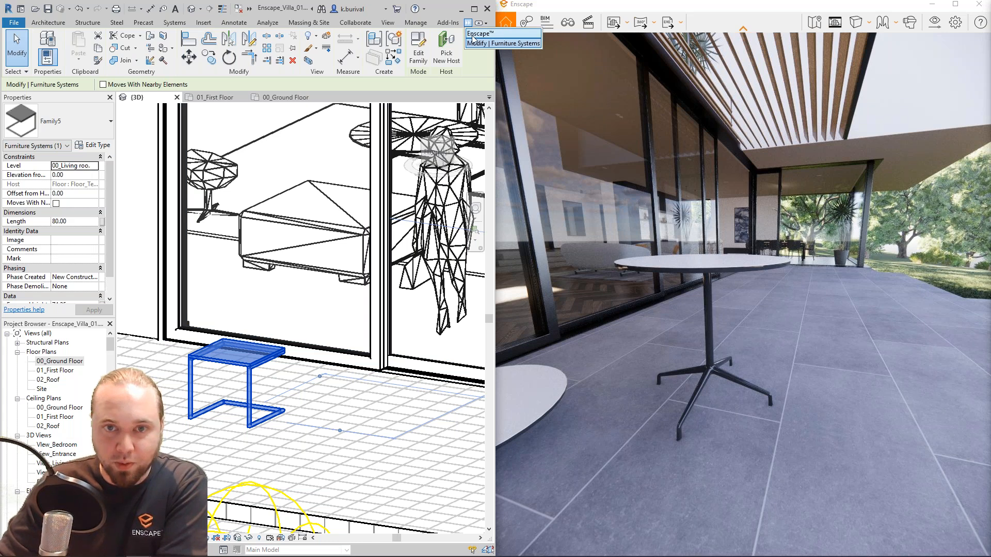
{"action": "left_click", "coordinate": [475, 34]}
{"action": "scroll", "coordinate": [395, 329], "scroll_direction": "down", "scroll_amount": 3}
{"action": "scroll", "coordinate": [395, 329], "scroll_direction": "down", "scroll_amount": 5}
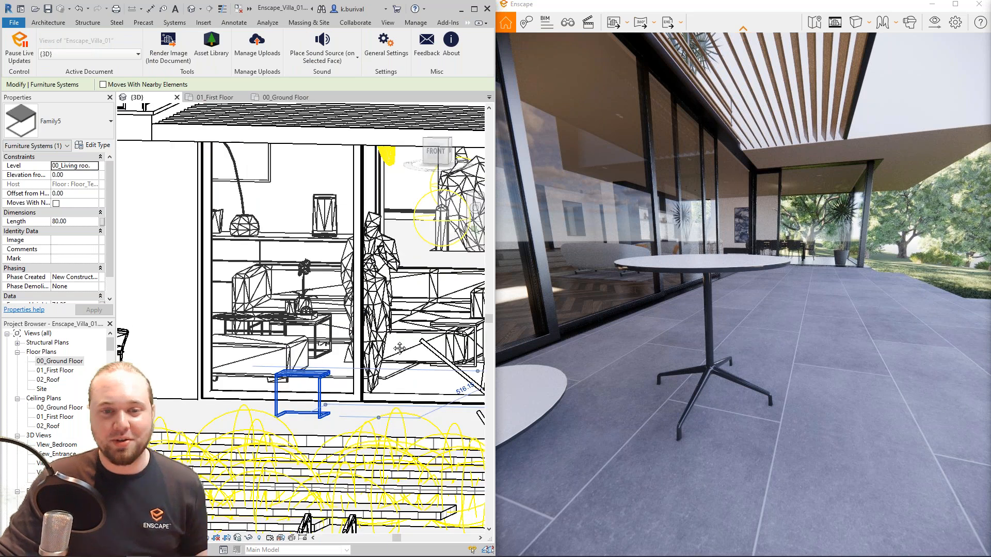
{"action": "scroll", "coordinate": [350, 387], "scroll_direction": "up", "scroll_amount": 5}
{"action": "scroll", "coordinate": [350, 387], "scroll_direction": "up", "scroll_amount": 3}
{"action": "scroll", "coordinate": [356, 388], "scroll_direction": "down", "scroll_amount": 4}
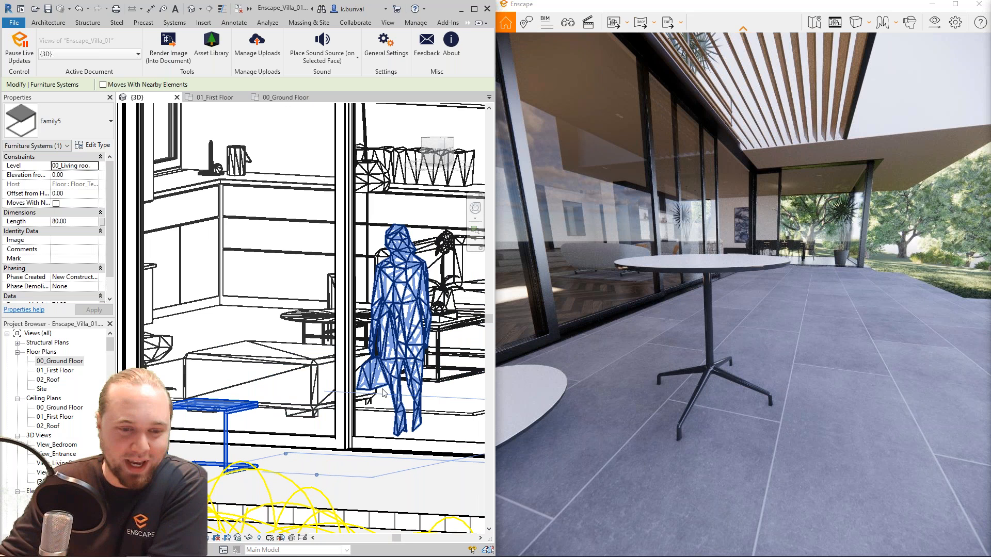
{"action": "middle_click_drag", "start_coordinate": [383, 393], "coordinate": [405, 404]}
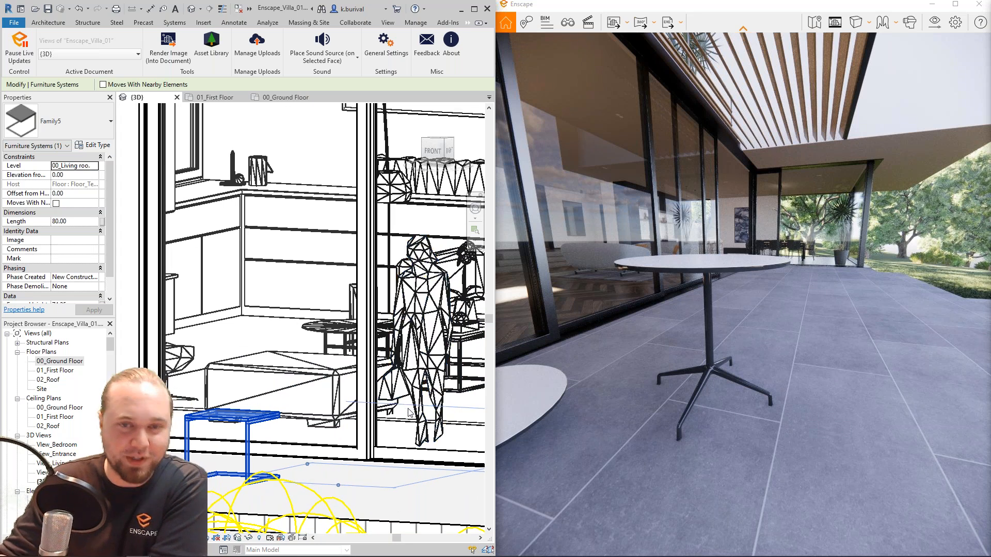
{"action": "middle_click_drag", "start_coordinate": [422, 372], "coordinate": [408, 379], "text": "shift"}
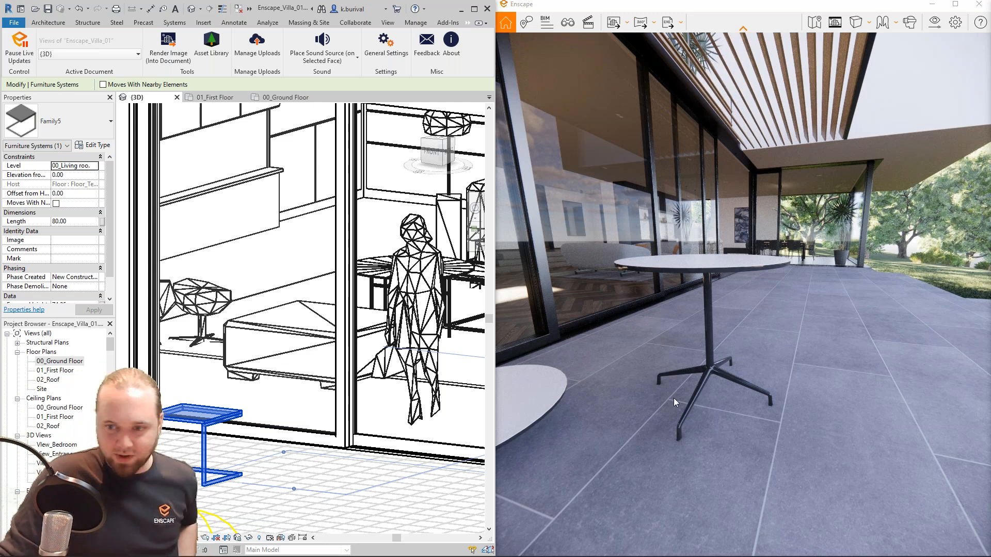
- View the whole villa from the pool side in the render and check the family types of the walking woman and the terrace table
{"action": "left_click_drag", "start_coordinate": [754, 382], "coordinate": [767, 373]}
{"action": "key", "text": "s"}
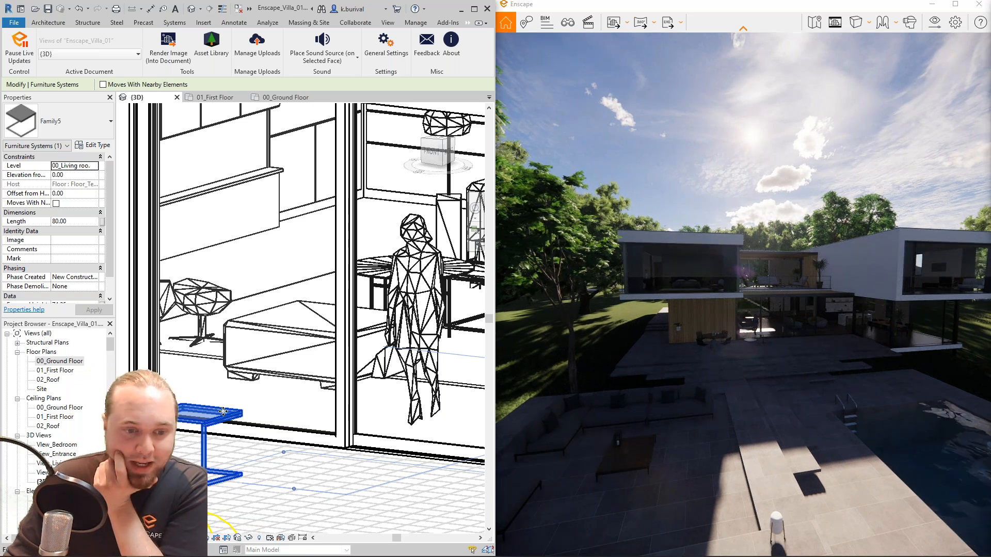
{"action": "left_click", "coordinate": [428, 315]}
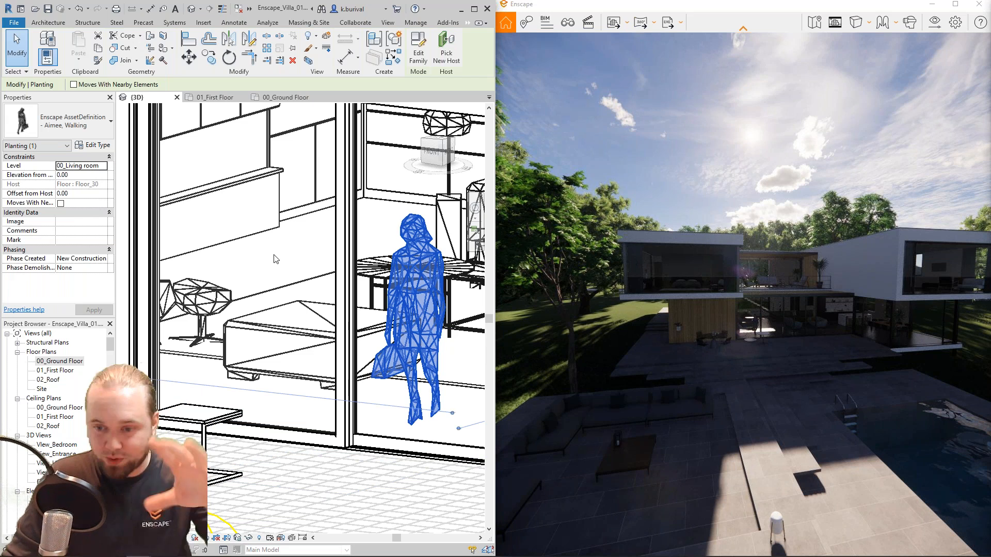
{"action": "key", "text": "Escape"}
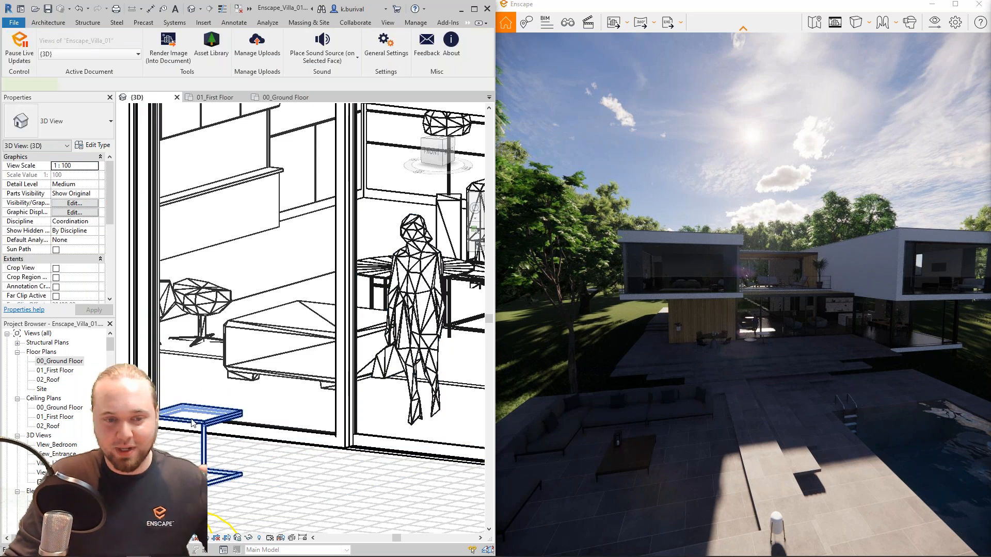
{"action": "left_click", "coordinate": [191, 418]}
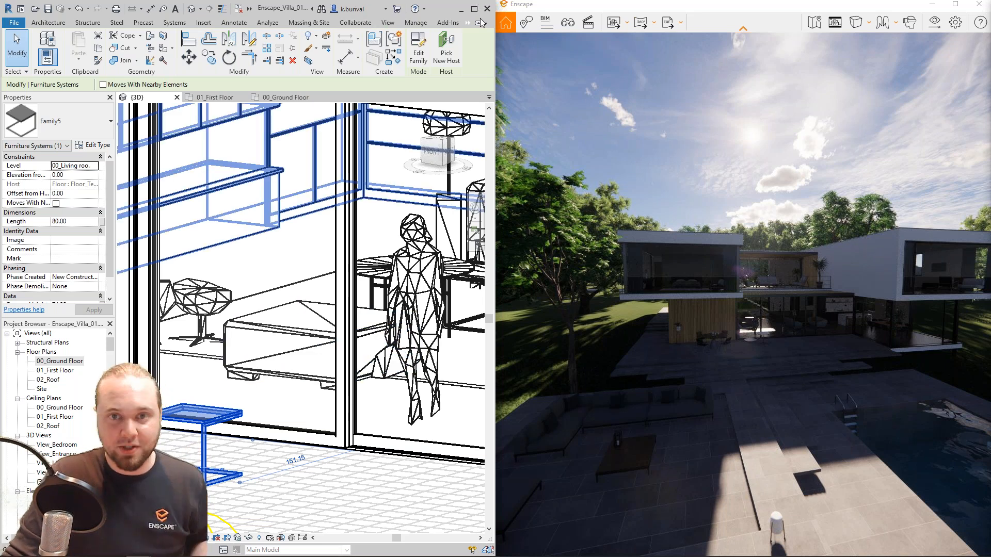
- Place the Bao, Standing 03 person asset from the Enscape Asset Library on the terrace in front of the glass doors
{"action": "left_click", "coordinate": [467, 23]}
{"action": "left_click", "coordinate": [479, 34]}
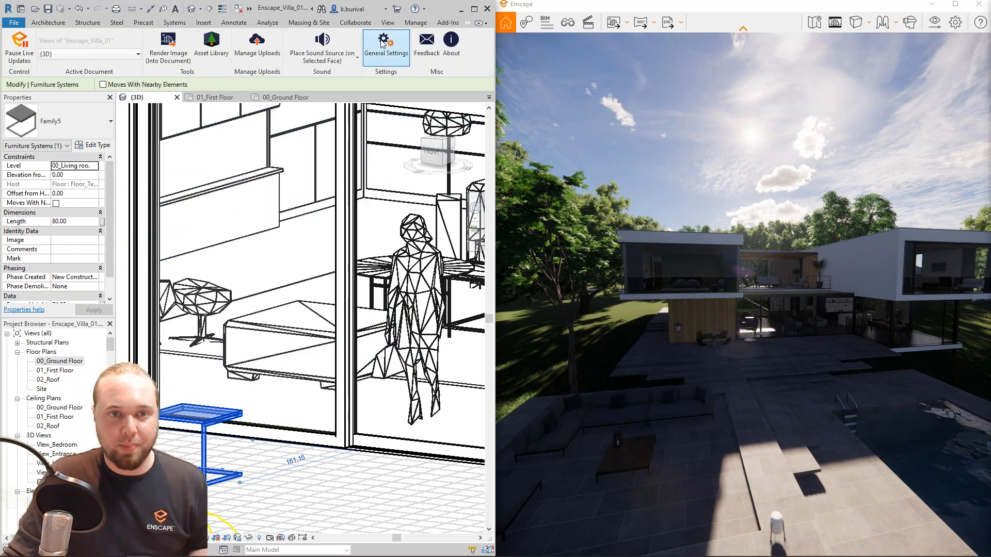
{"action": "left_click", "coordinate": [212, 49]}
{"action": "mouse_move", "coordinate": [368, 209]}
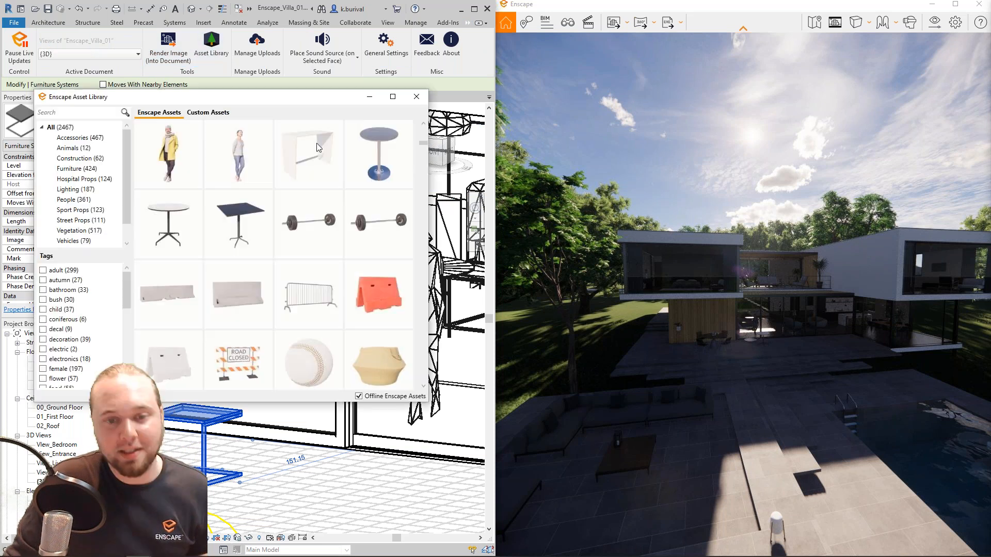
{"action": "left_click", "coordinate": [244, 165]}
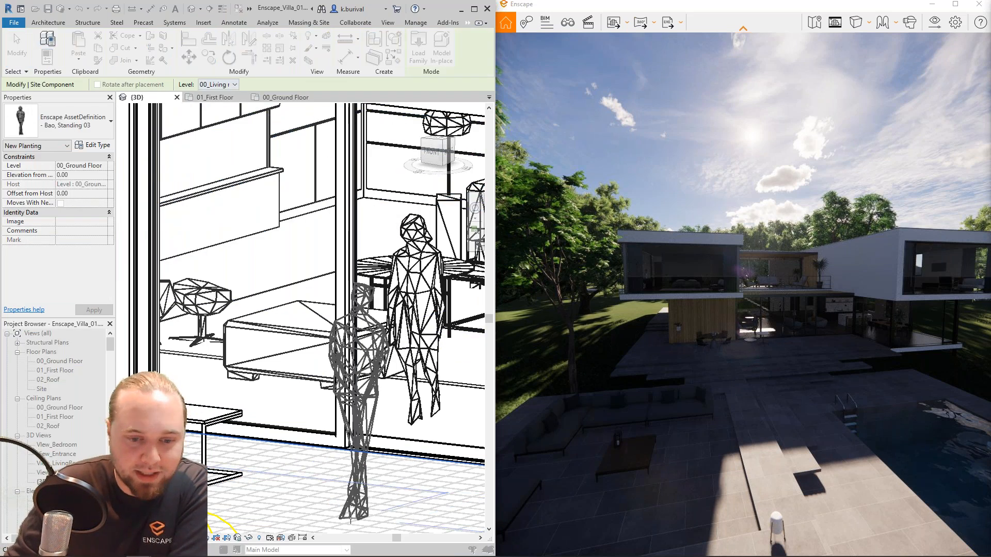
{"action": "left_click", "coordinate": [350, 519]}
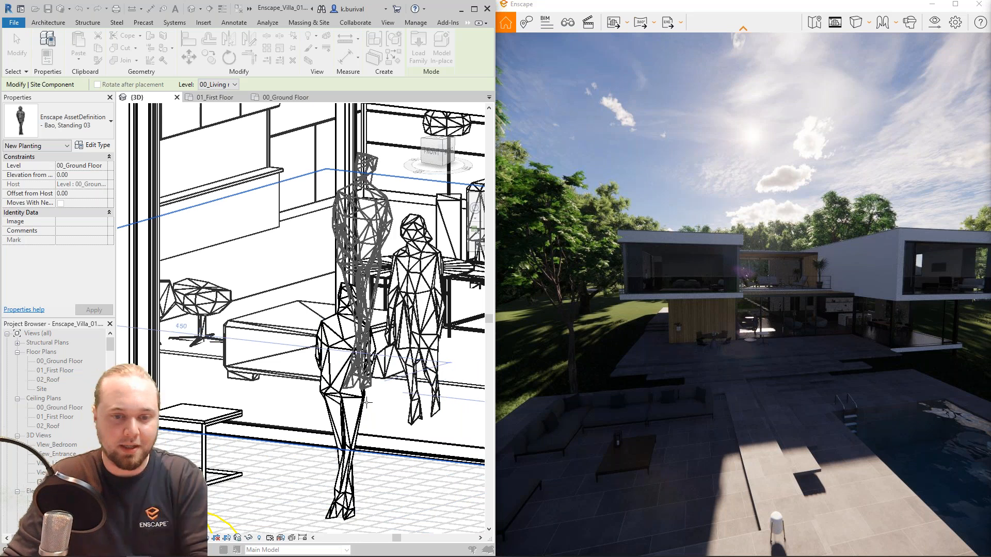
{"action": "key", "text": "Escape"}
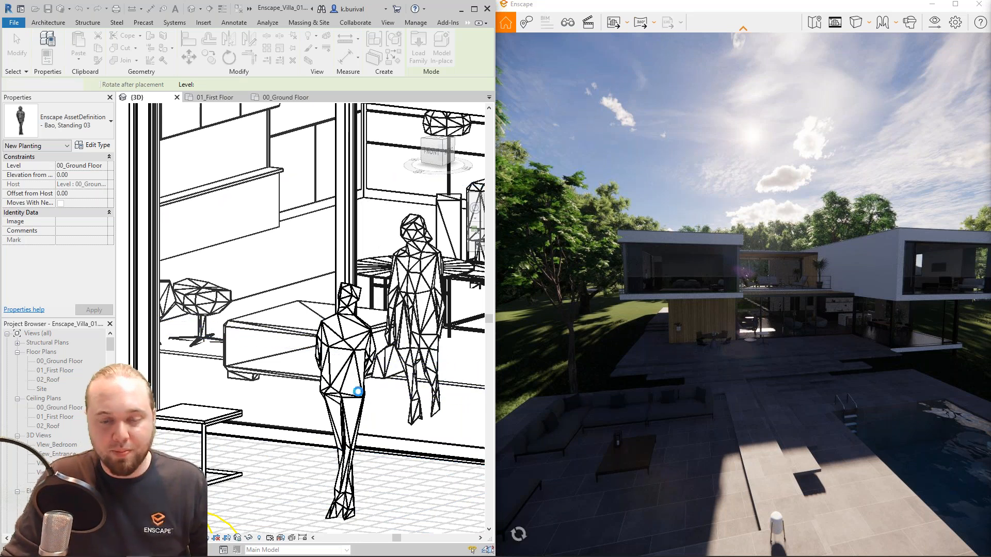
- Move up to the standing person on the terrace in the render and select the matching element in the 3D view
{"action": "key", "text": "w"}
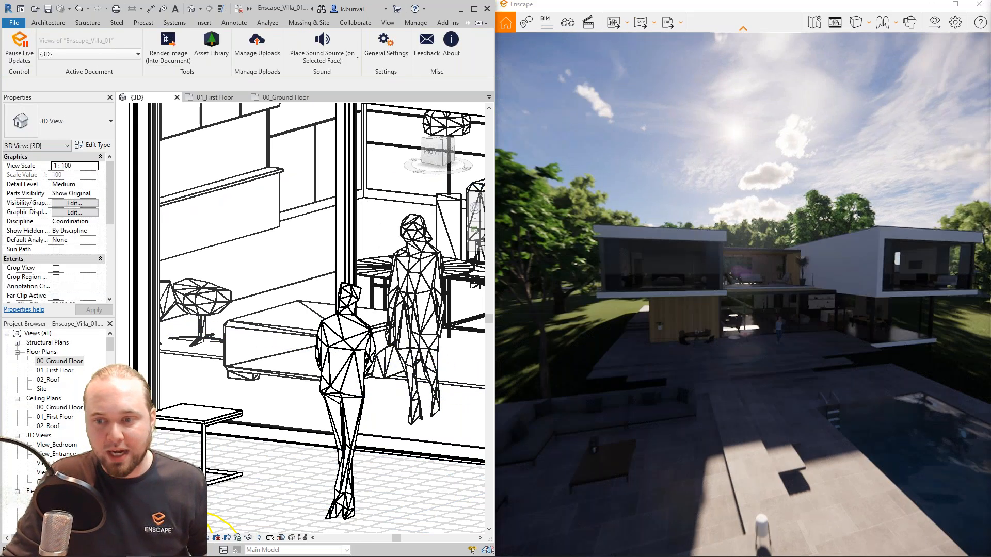
{"action": "right_click_drag", "start_coordinate": [719, 337], "coordinate": [433, 333]}
{"action": "left_click", "coordinate": [343, 356]}
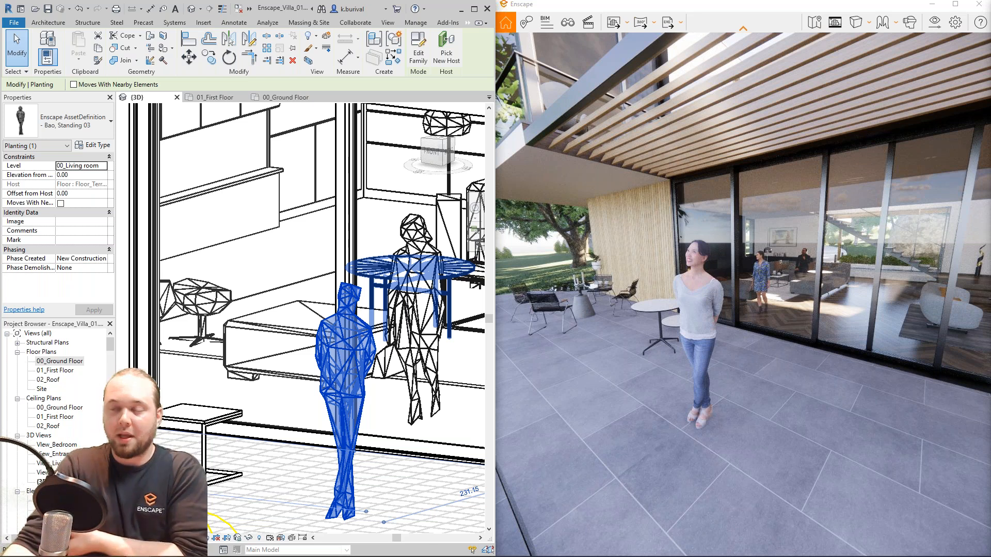
- Hide the walking woman's entire Planting category in the 3D view, and undo the hiding
{"action": "left_click", "coordinate": [411, 319]}
{"action": "right_click", "coordinate": [411, 316]}
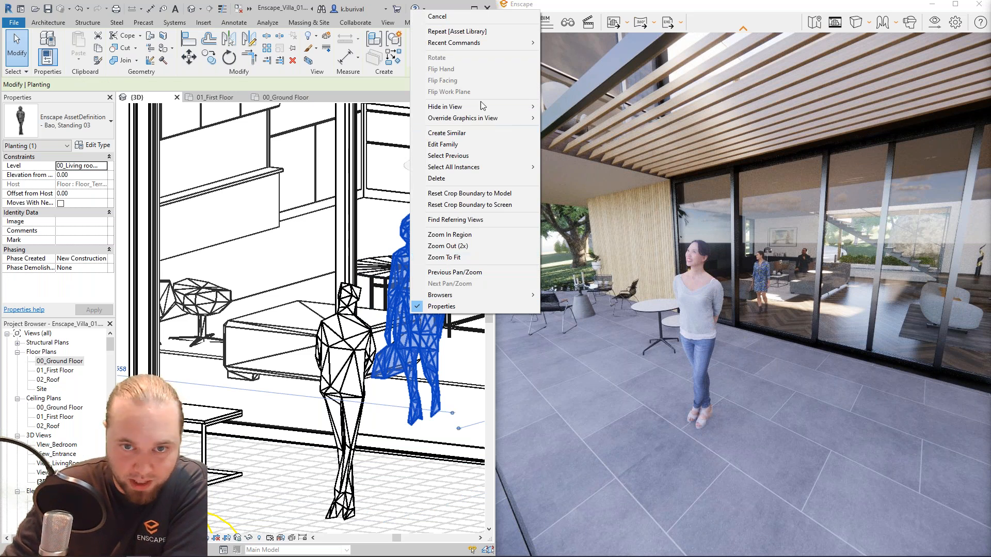
{"action": "left_click", "coordinate": [562, 118]}
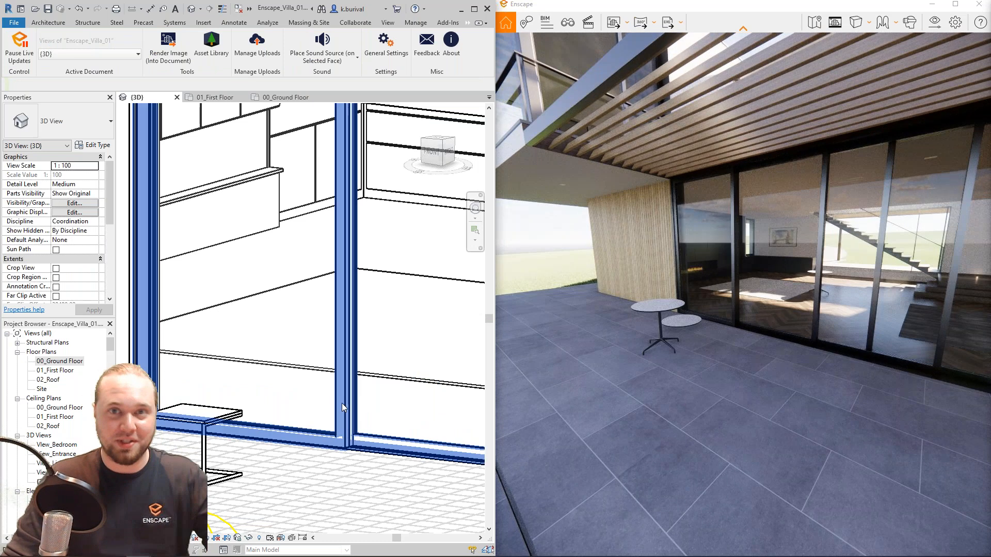
{"action": "left_click", "coordinate": [339, 478]}
{"action": "key", "text": "ctrl+z"}
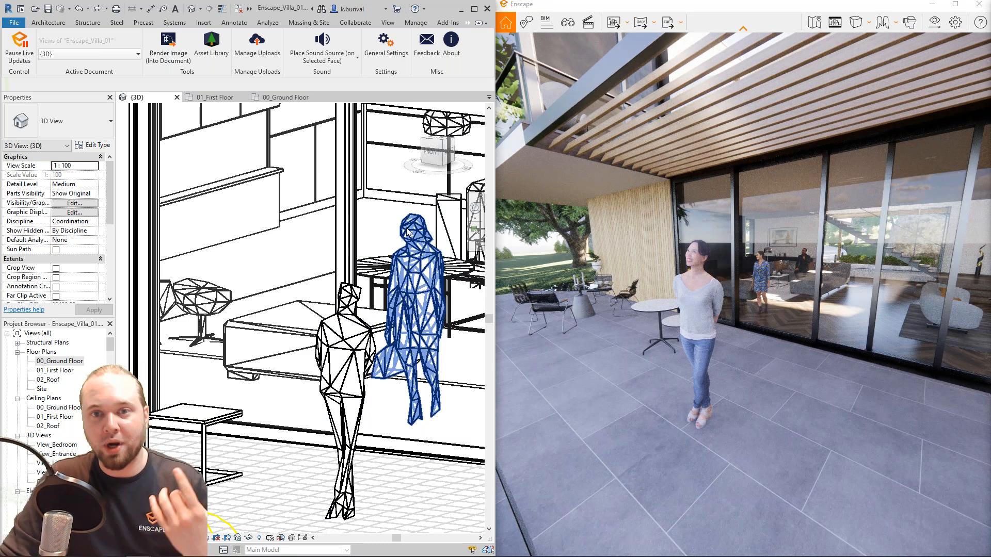
- Examine the villa, pool and terrace with the placed people and table from several distances in the render
{"action": "scroll", "coordinate": [512, 407], "scroll_direction": "down", "scroll_amount": 5}
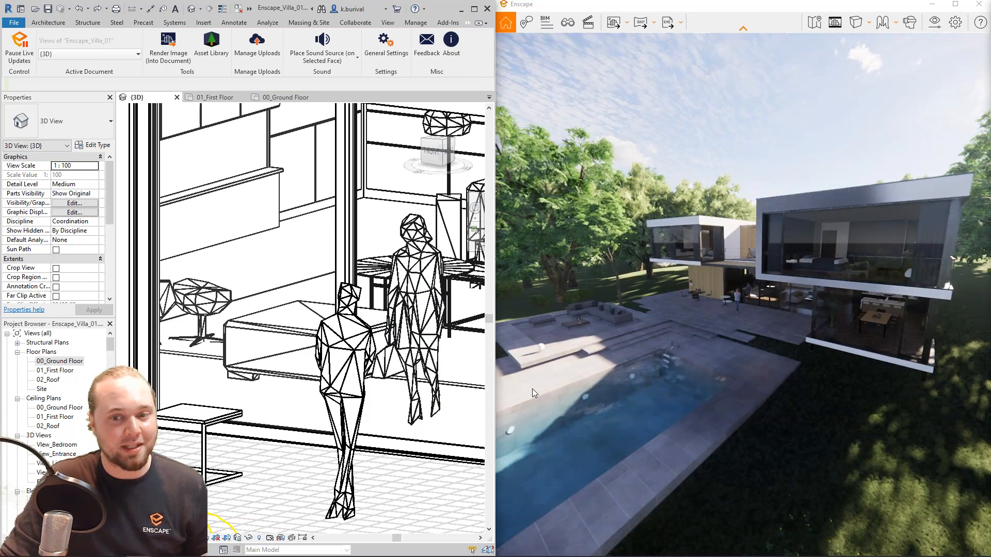
{"action": "scroll", "coordinate": [543, 384], "scroll_direction": "up", "scroll_amount": 5}
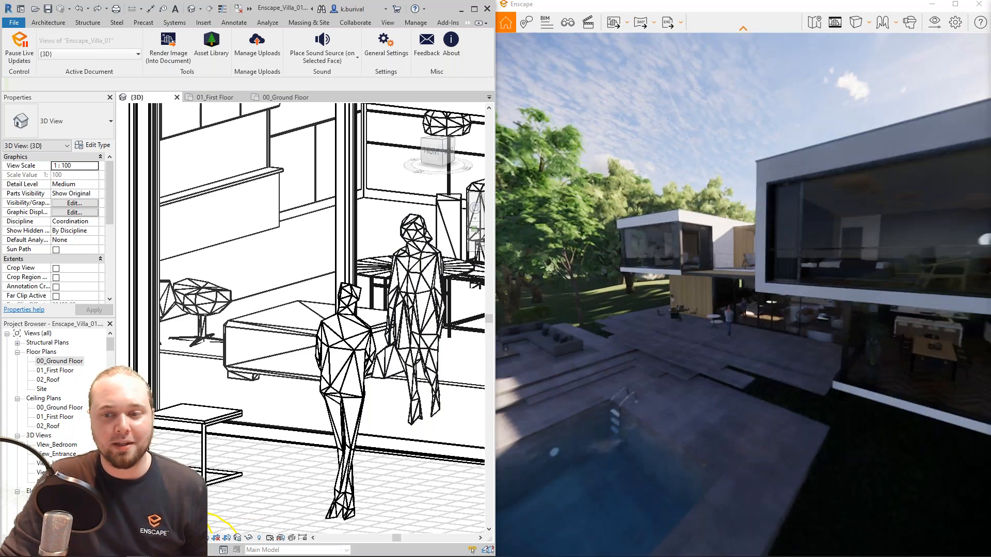
{"action": "scroll", "coordinate": [608, 379], "scroll_direction": "up", "scroll_amount": 3}
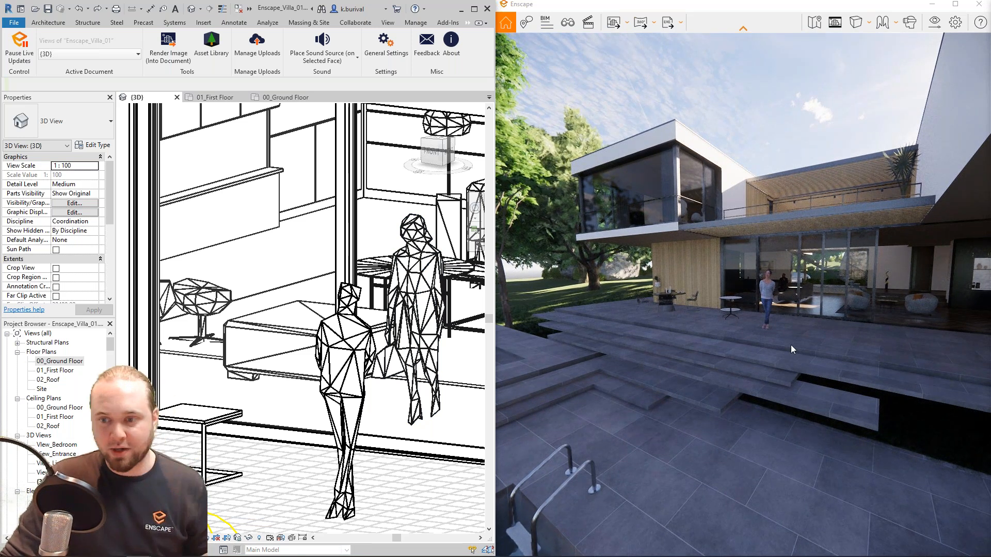
{"action": "scroll", "coordinate": [790, 345], "scroll_direction": "up", "scroll_amount": 2}
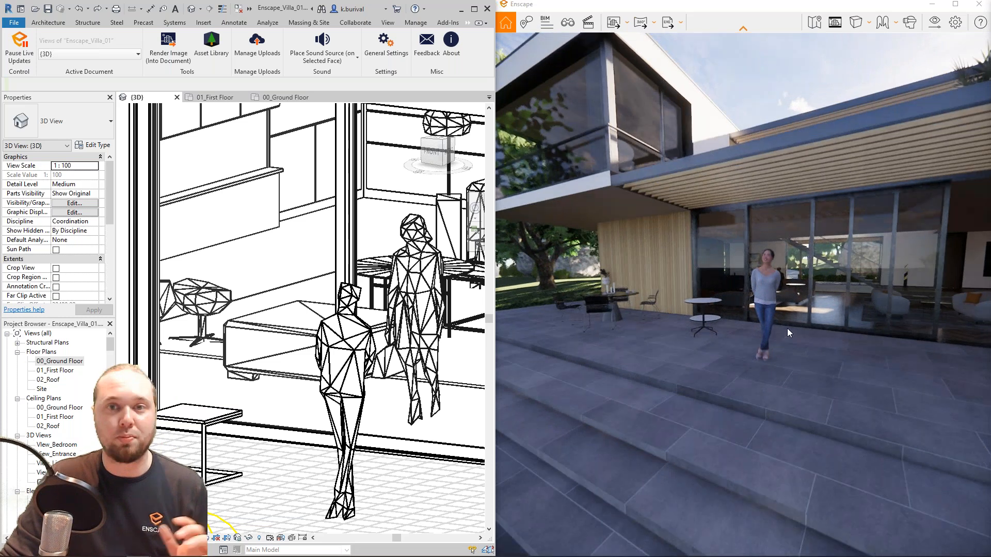
{"action": "key", "text": "s"}
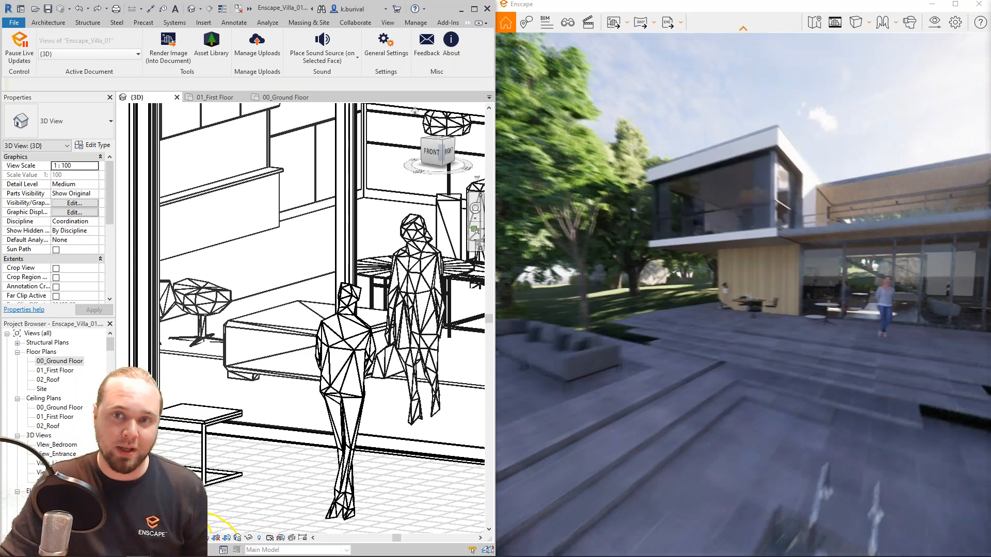
- Place the Car 04 asset from the Vehicles category of the Enscape Asset Library on the lawn beside the pool
{"action": "left_click", "coordinate": [211, 45]}
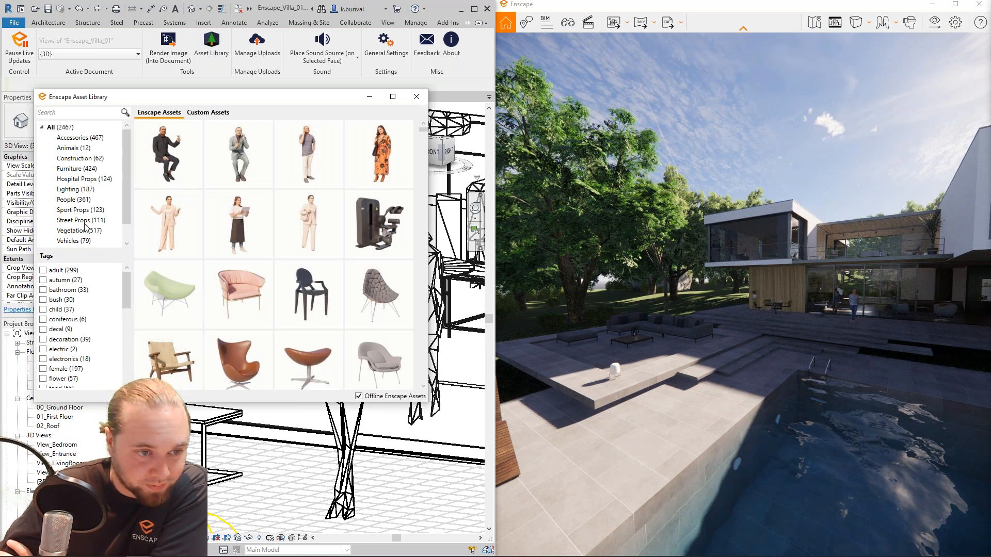
{"action": "left_click", "coordinate": [82, 241]}
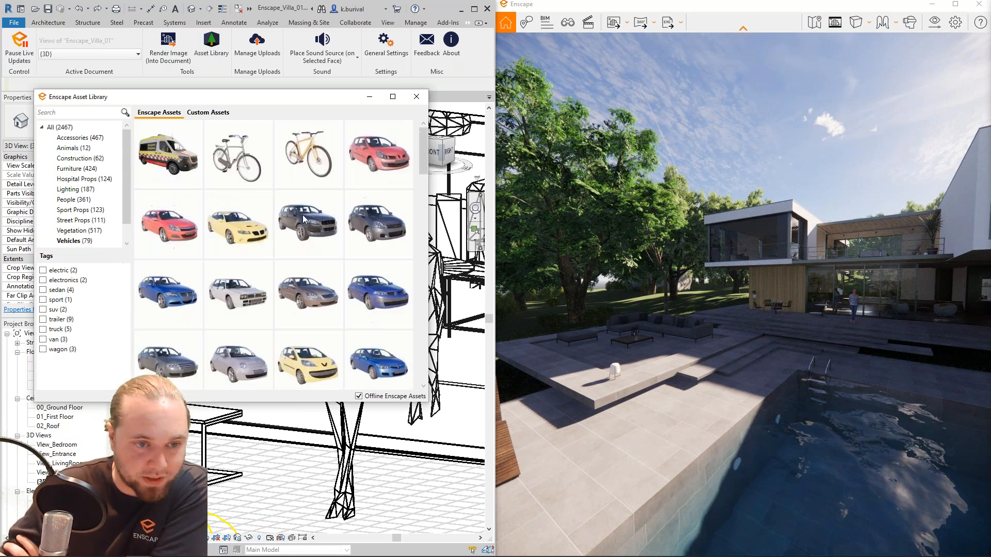
{"action": "mouse_move", "coordinate": [179, 299]}
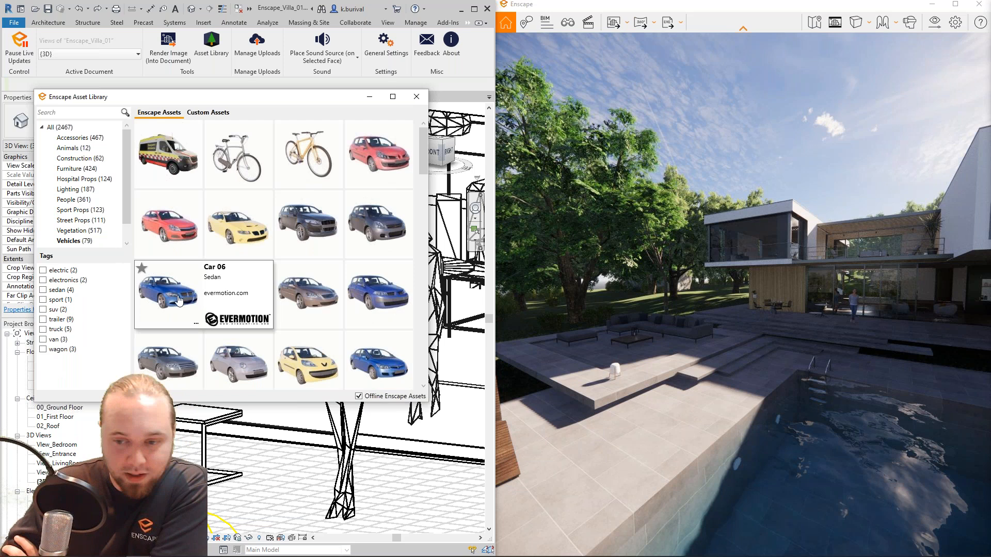
{"action": "left_click", "coordinate": [317, 233]}
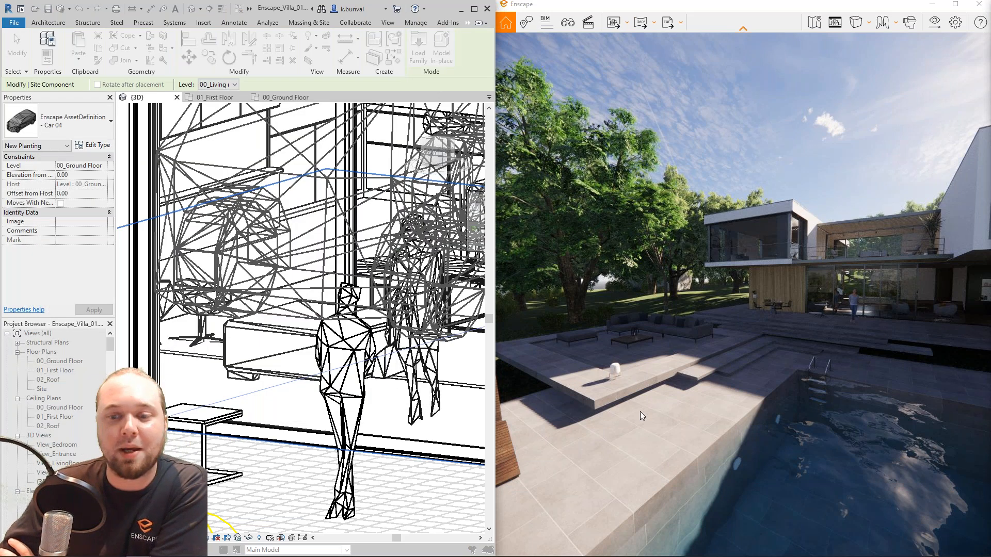
{"action": "scroll", "coordinate": [289, 467], "scroll_direction": "down", "scroll_amount": 8}
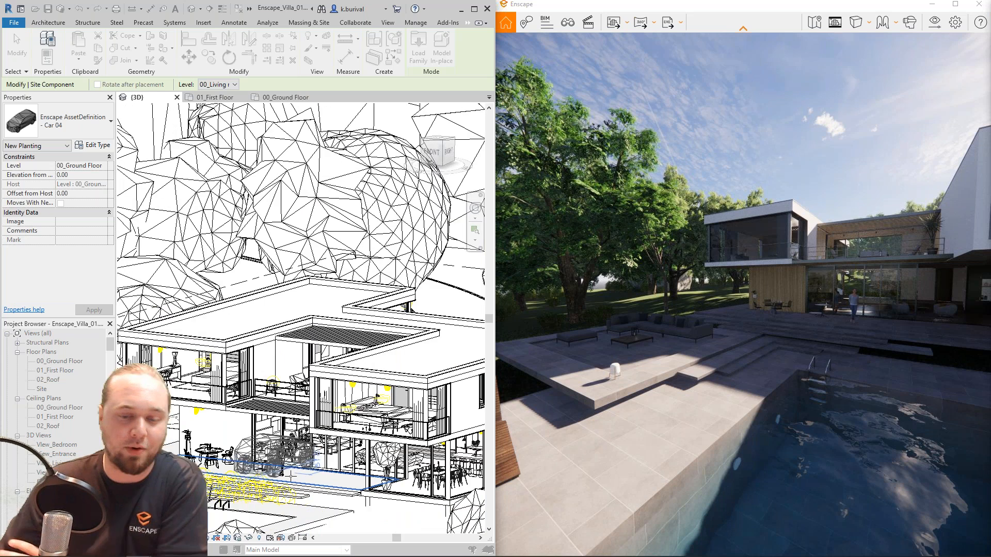
{"action": "scroll", "coordinate": [290, 476], "scroll_direction": "down", "scroll_amount": 2}
{"action": "middle_click_drag", "start_coordinate": [320, 496], "coordinate": [338, 423], "text": "shift"}
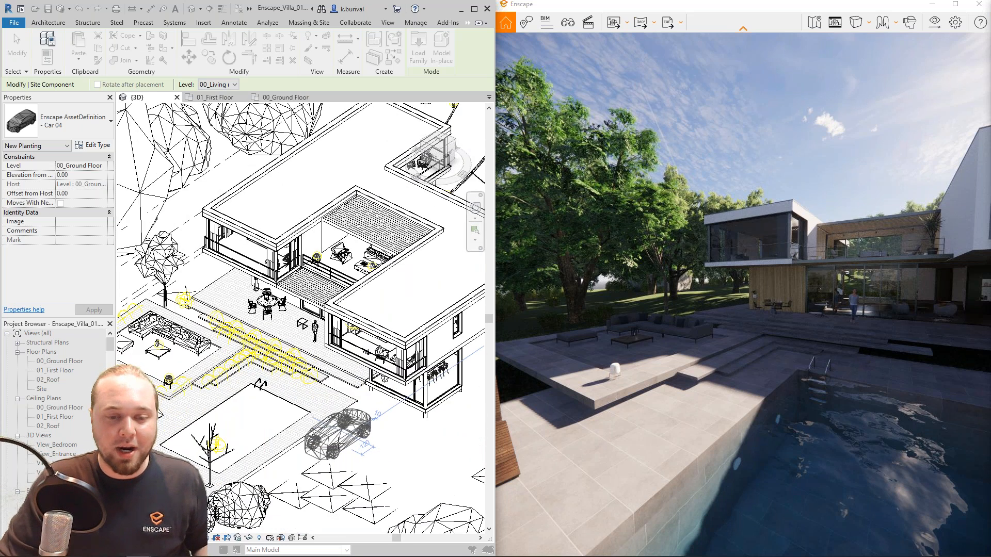
{"action": "left_click", "coordinate": [361, 467]}
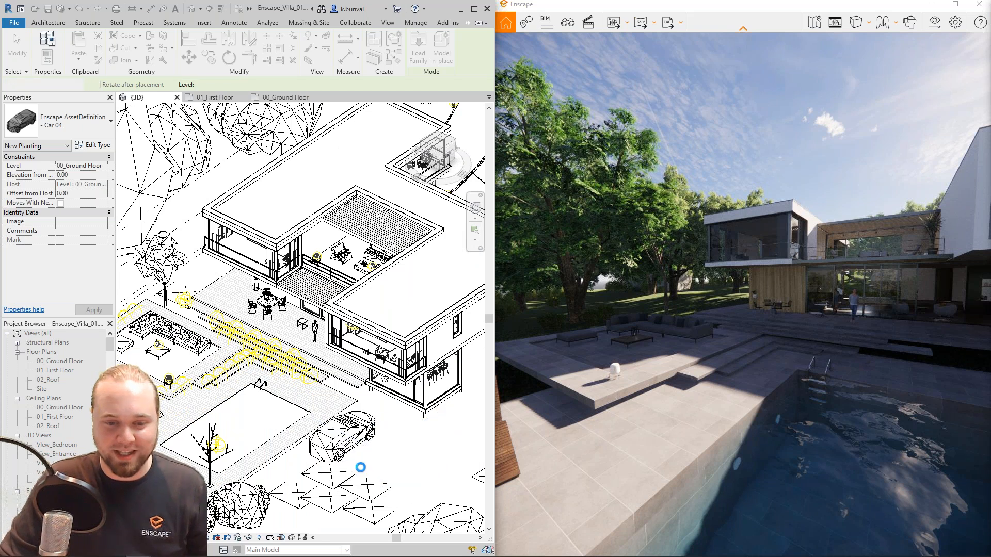
{"action": "mouse_move", "coordinate": [723, 289]}
{"action": "left_mouse_down"}
{"action": "mouse_move", "coordinate": [877, 289]}
{"action": "mouse_move", "coordinate": [810, 299]}
{"action": "mouse_move", "coordinate": [723, 294]}
{"action": "left_mouse_up"}
{"action": "key", "text": "w"}
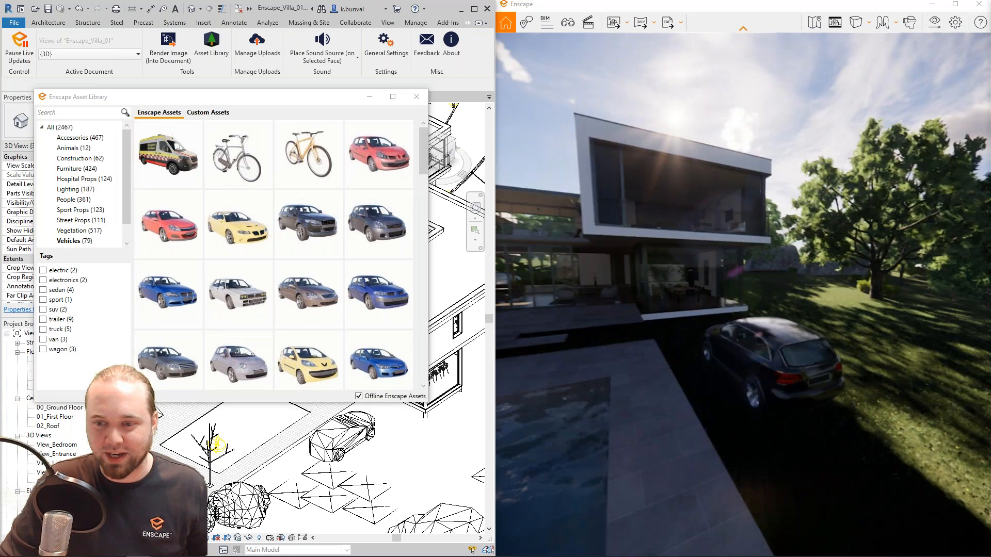
{"action": "left_click", "coordinate": [416, 96]}
- Open the placed car's family for editing, disable Always vertical and enable Work Plane-Based in its category and parameter settings
{"action": "double_click", "coordinate": [354, 436]}
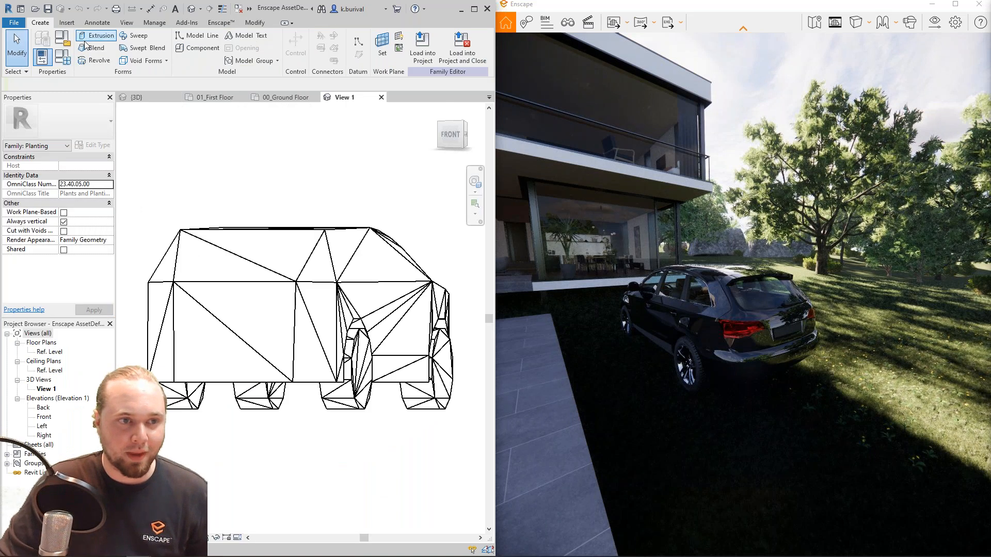
{"action": "left_click", "coordinate": [63, 39]}
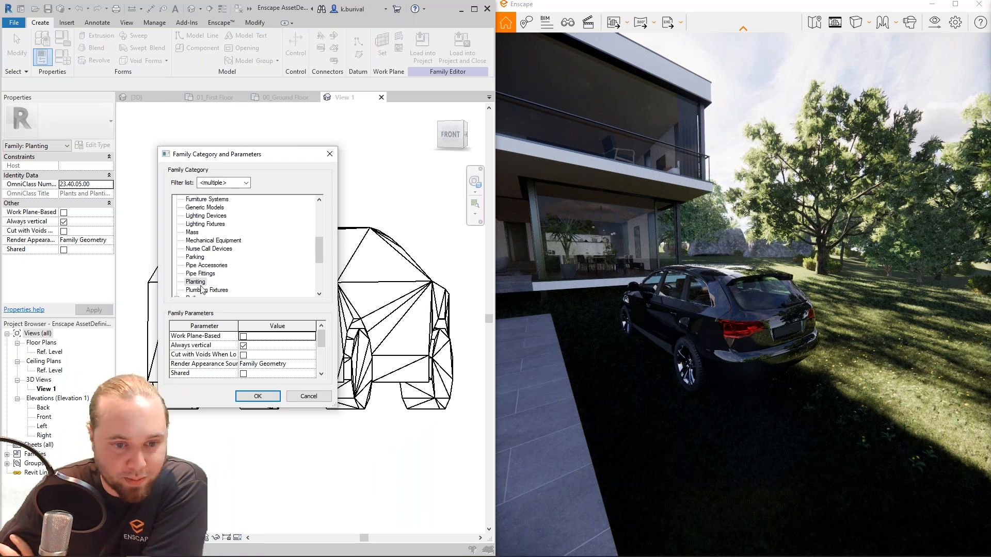
{"action": "left_click", "coordinate": [243, 346]}
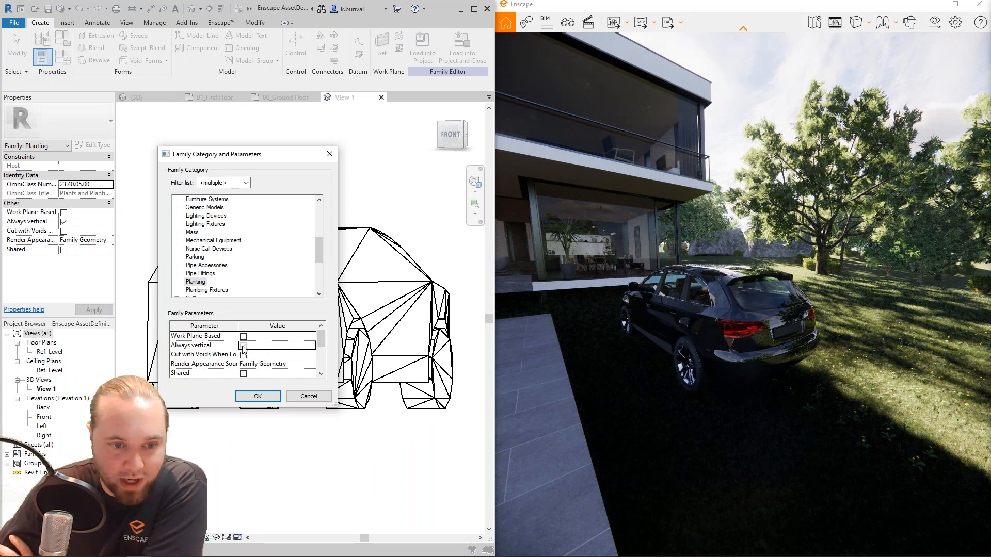
{"action": "scroll", "coordinate": [280, 346], "scroll_direction": "down", "scroll_amount": 2}
{"action": "scroll", "coordinate": [246, 362], "scroll_direction": "up", "scroll_amount": 2}
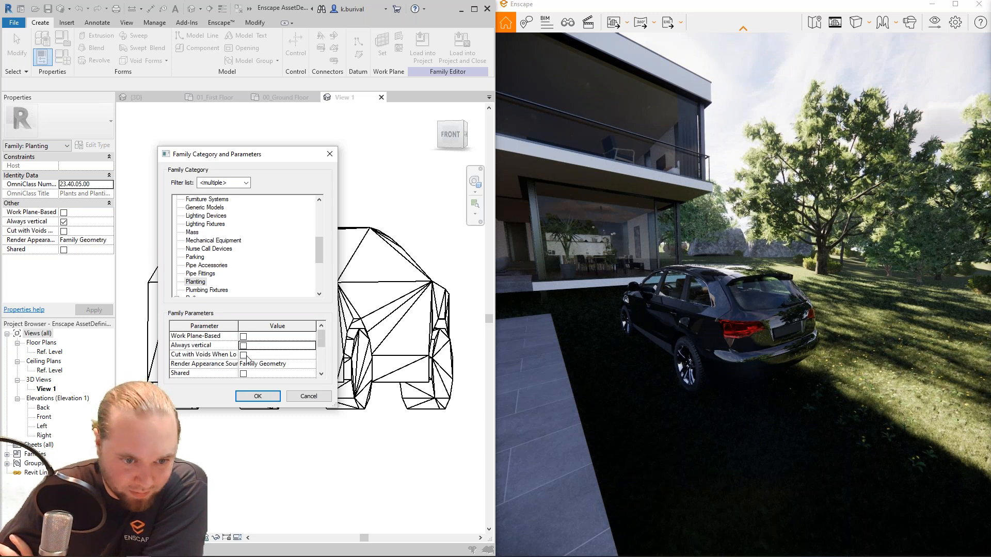
{"action": "left_click", "coordinate": [243, 337]}
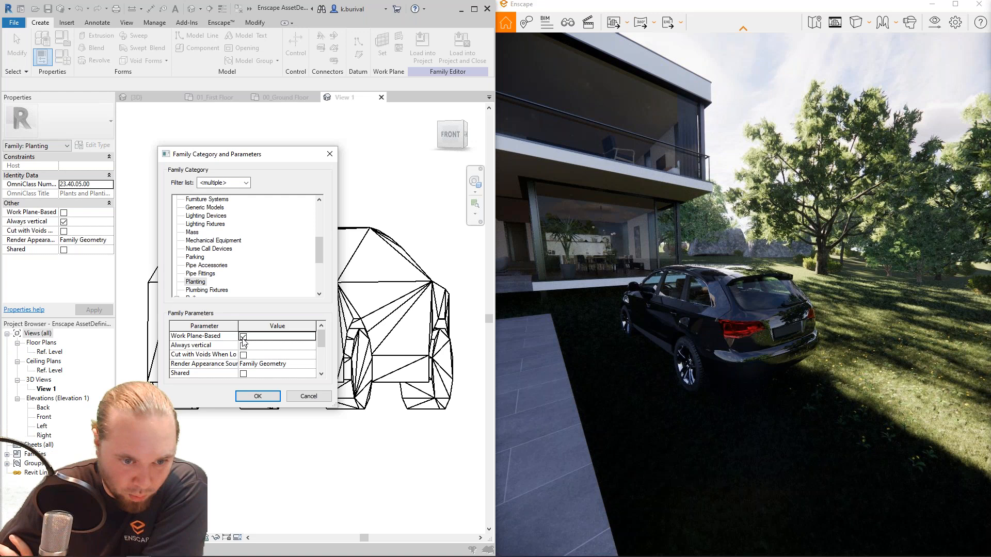
{"action": "left_click", "coordinate": [257, 398]}
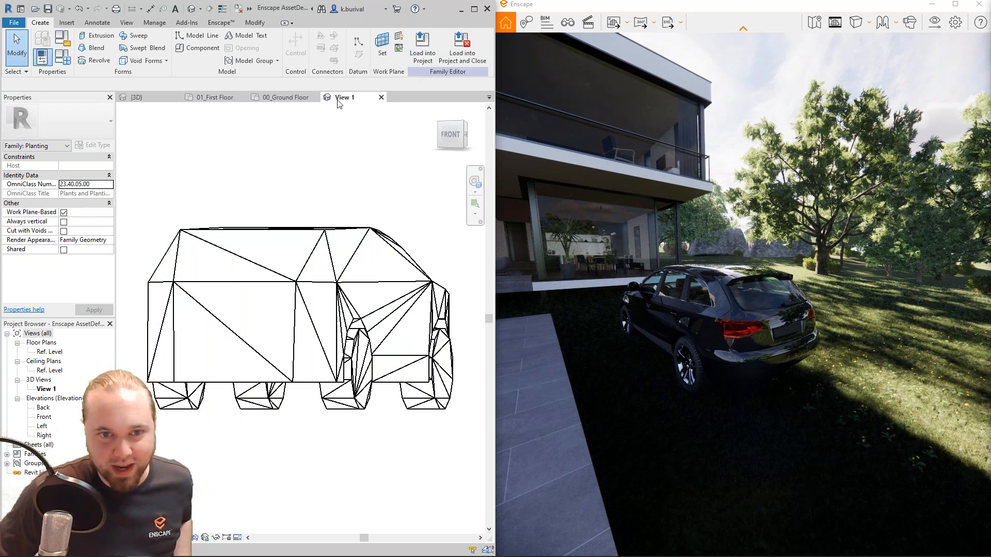
- Start loading the edited car family into the villa project, cancel the overwrite, and close the family without saving
{"action": "left_click", "coordinate": [431, 58]}
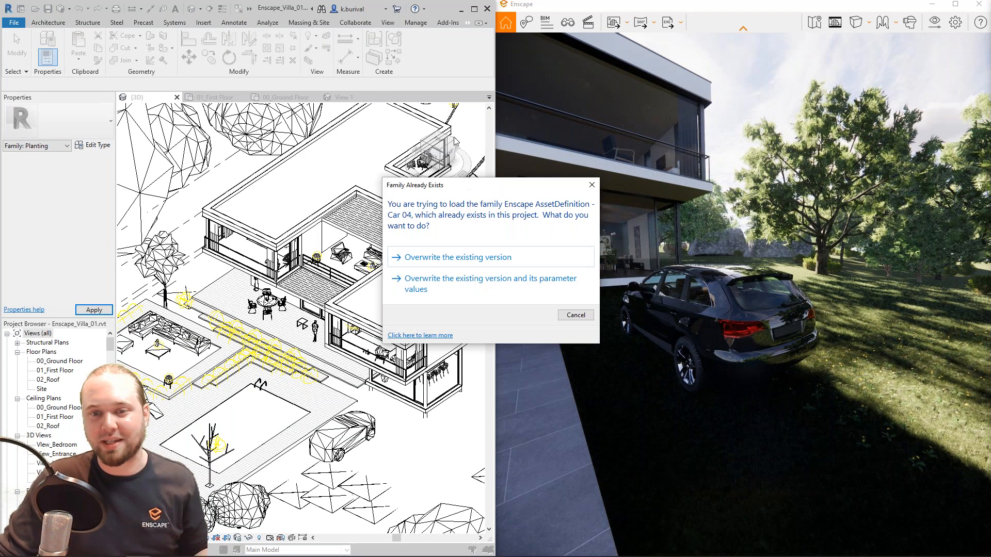
{"action": "left_click", "coordinate": [592, 184]}
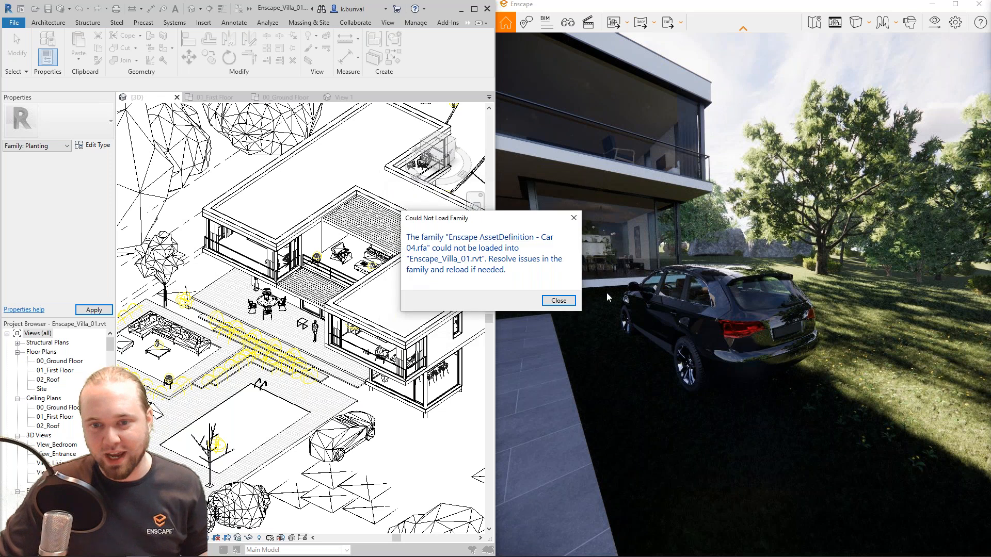
{"action": "left_click", "coordinate": [559, 301]}
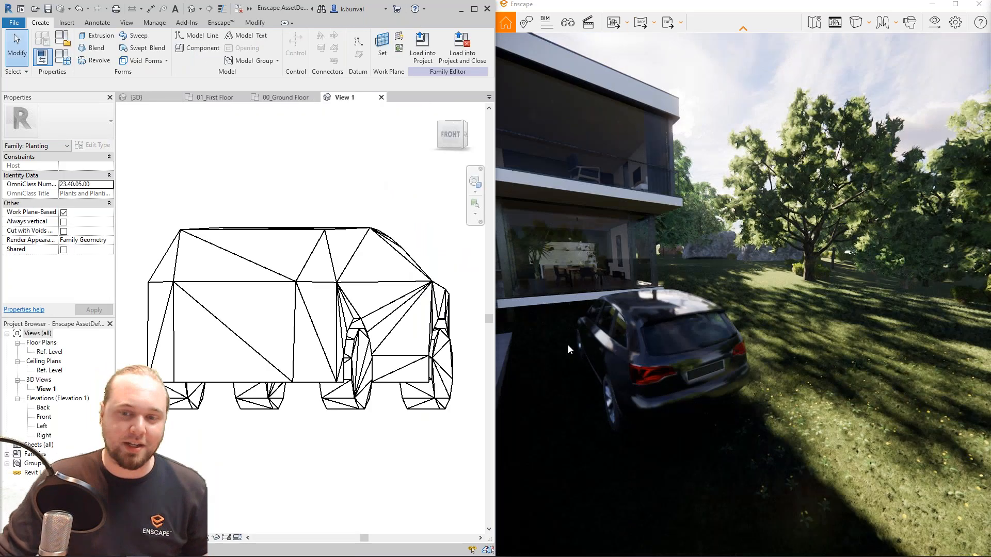
{"action": "left_click", "coordinate": [382, 97]}
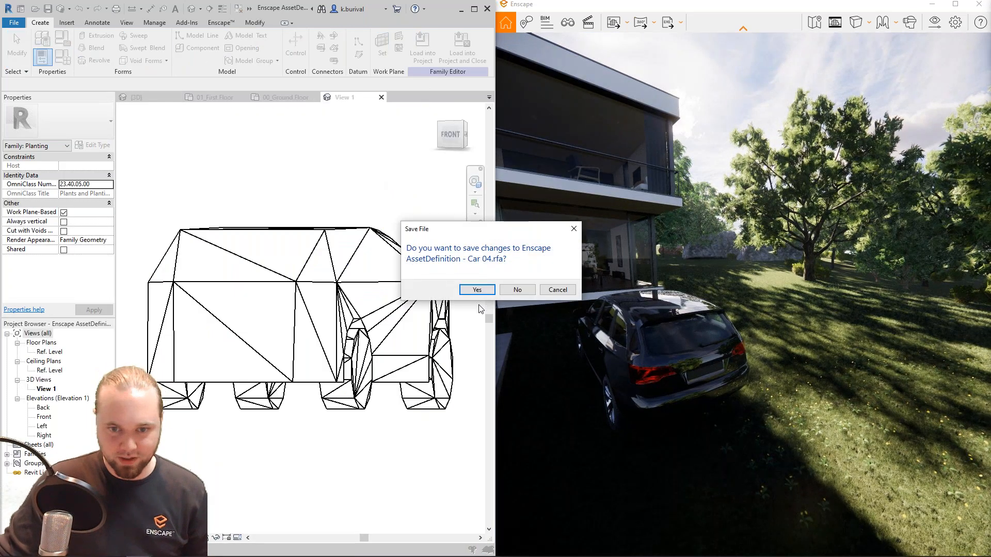
{"action": "left_click", "coordinate": [505, 291]}
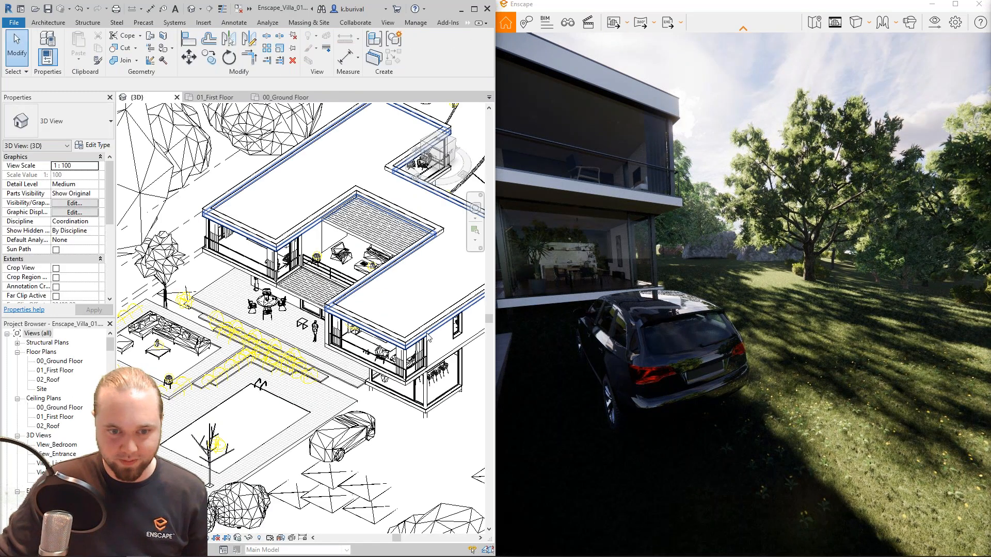
- Move the car around the site in the 3D view and leave it on the terrace in front of the villa
{"action": "left_click_drag", "start_coordinate": [340, 436], "coordinate": [386, 451]}
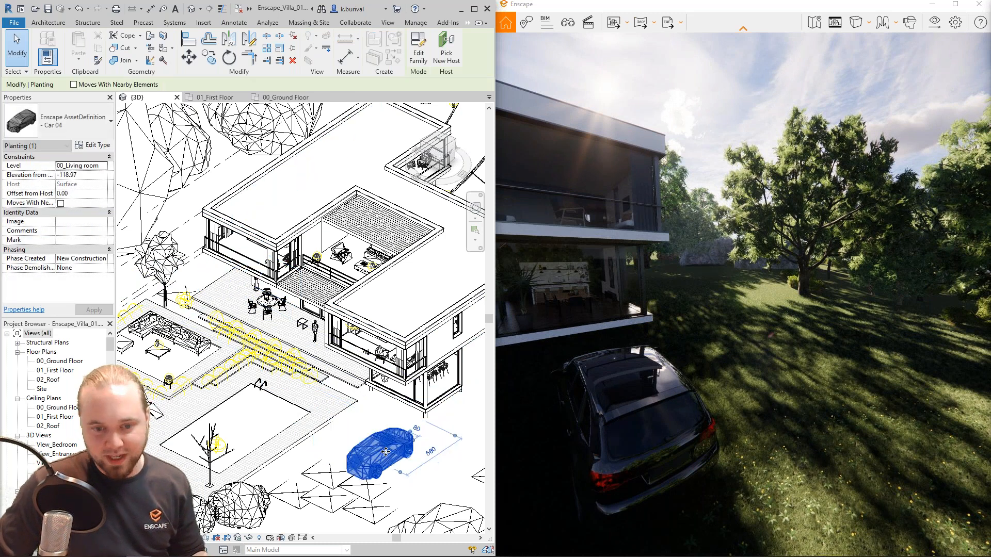
{"action": "scroll", "coordinate": [389, 493], "scroll_direction": "down", "scroll_amount": 1}
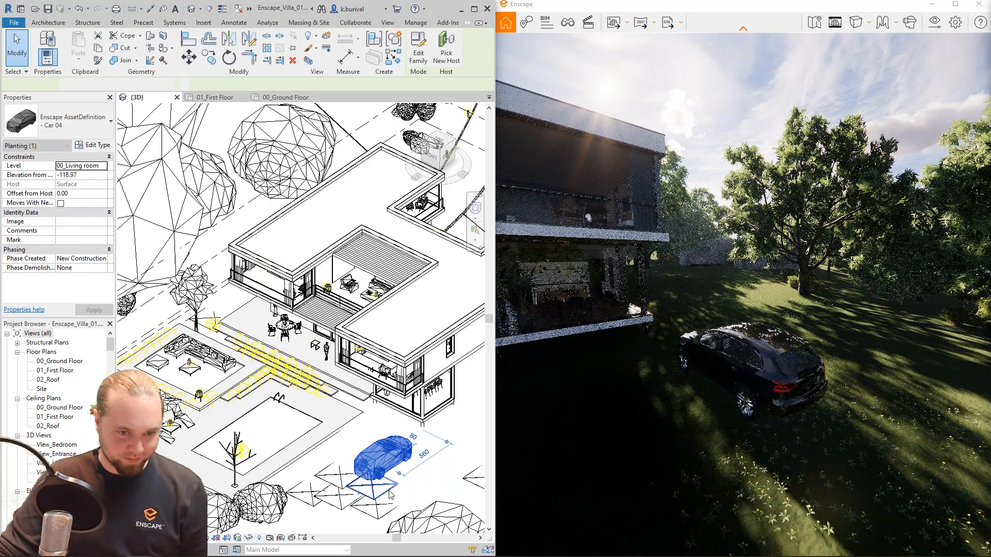
{"action": "scroll", "coordinate": [390, 494], "scroll_direction": "down", "scroll_amount": 2}
{"action": "middle_click_drag", "start_coordinate": [390, 494], "coordinate": [283, 361], "text": "shift"}
{"action": "left_click_drag", "start_coordinate": [414, 337], "coordinate": [229, 510]}
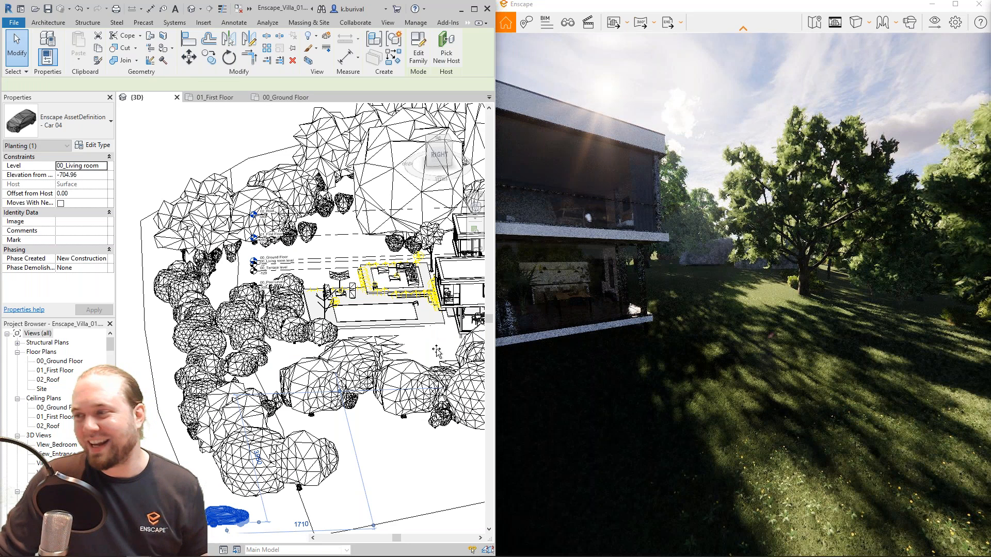
{"action": "left_click_drag", "start_coordinate": [437, 351], "coordinate": [428, 289]}
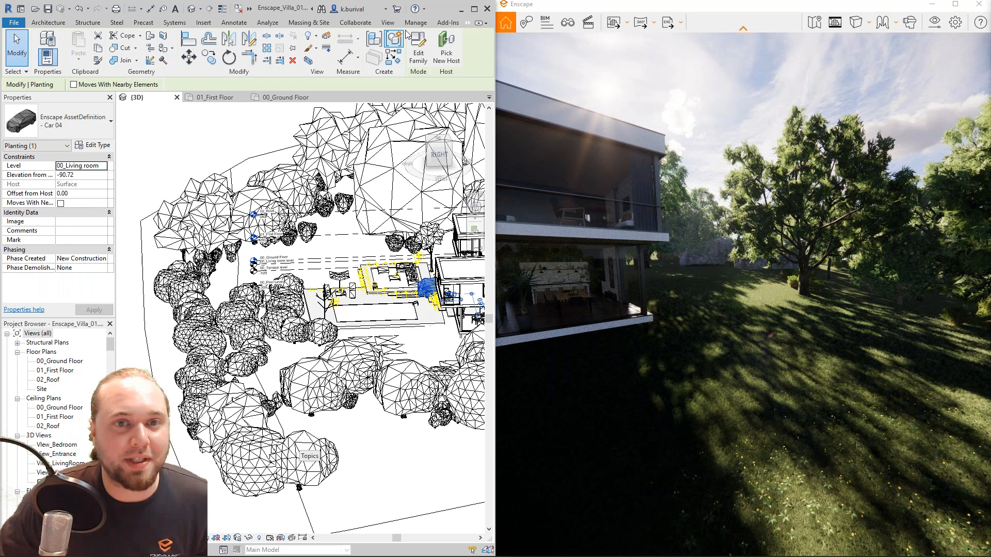
- Mark the people assets Aadesh, Sitting and Aamina, Standing 02 as favorites in the Enscape Asset Library
{"action": "left_click", "coordinate": [468, 23]}
{"action": "left_click", "coordinate": [480, 39]}
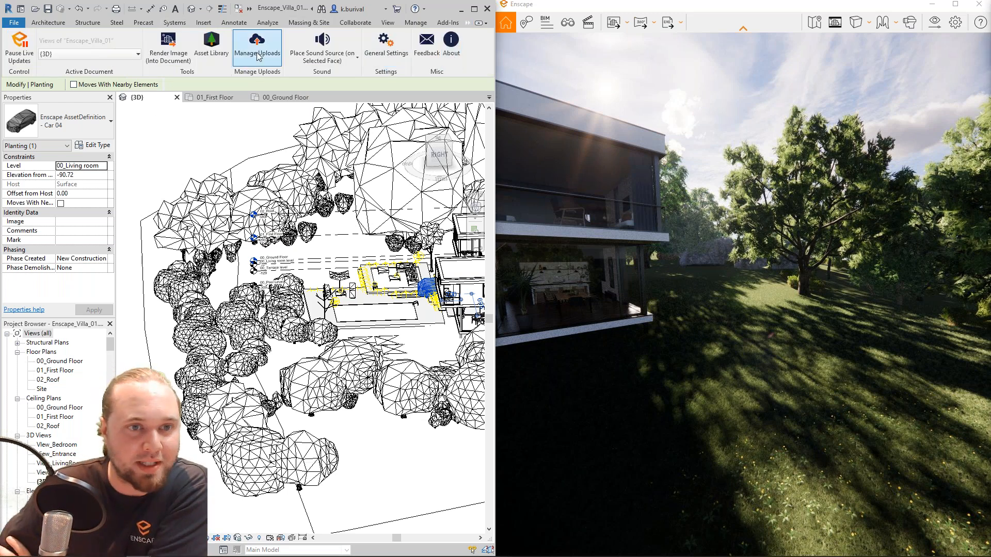
{"action": "left_click", "coordinate": [213, 47]}
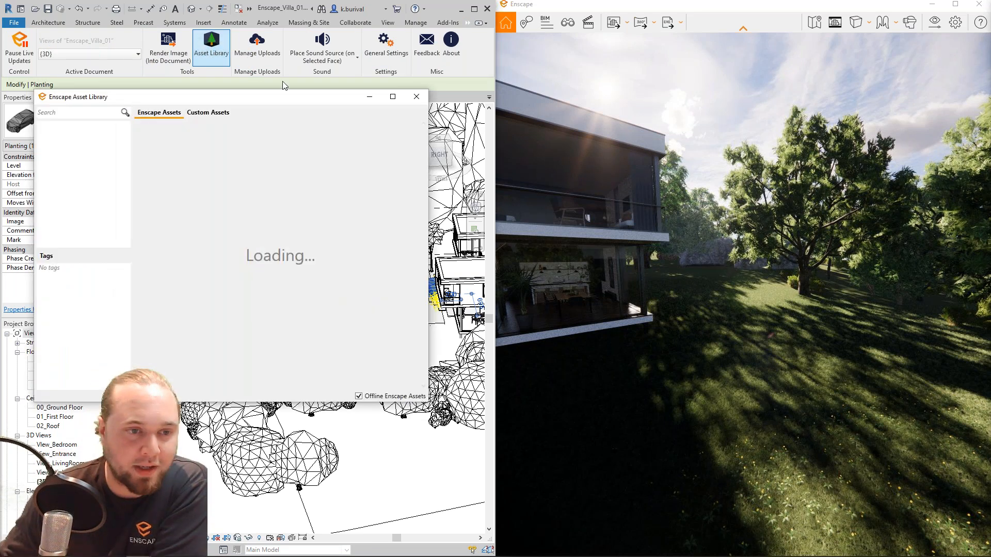
{"action": "scroll", "coordinate": [83, 289], "scroll_direction": "down", "scroll_amount": 10}
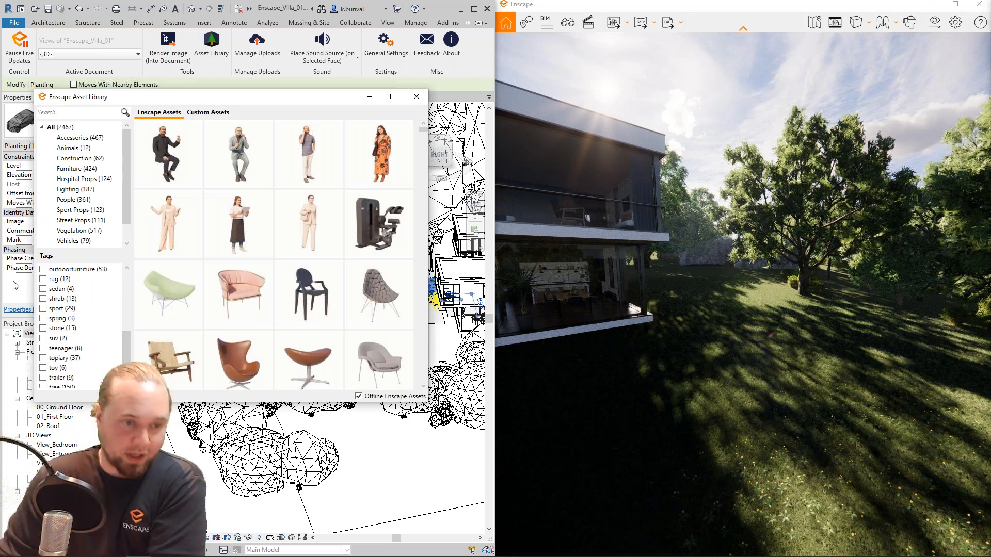
{"action": "mouse_move", "coordinate": [145, 131]}
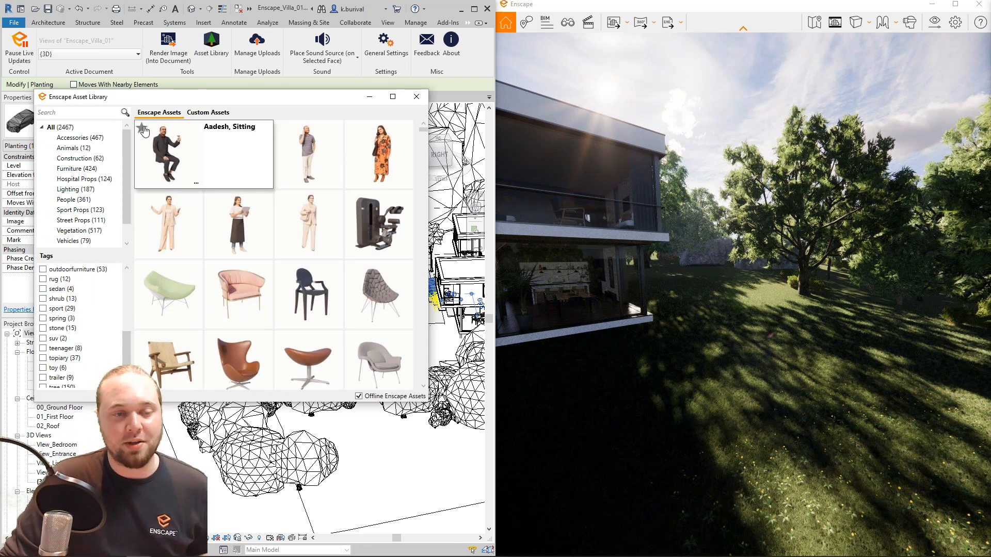
{"action": "left_click", "coordinate": [142, 130]}
{"action": "mouse_move", "coordinate": [205, 218]}
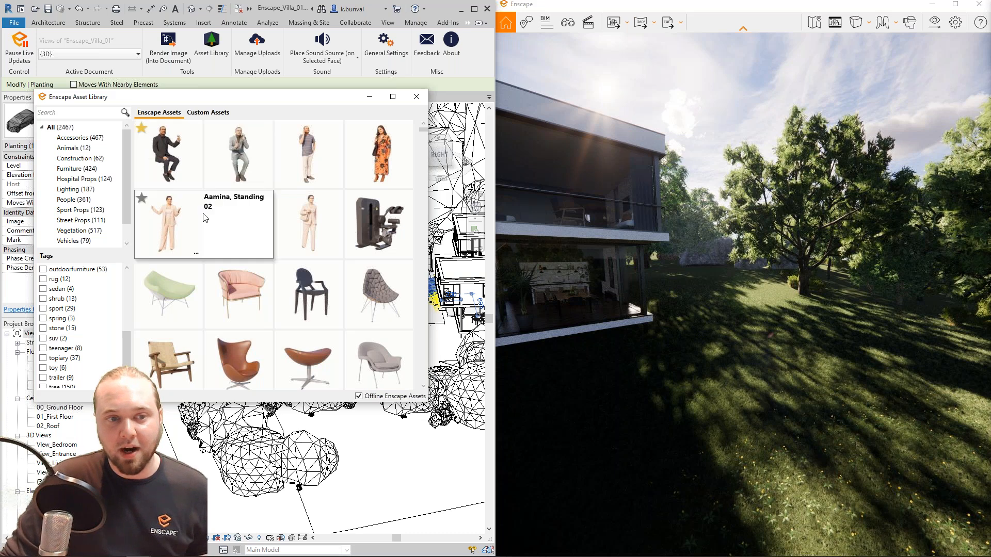
{"action": "left_click", "coordinate": [142, 199]}
- Show the Favorites category of the Enscape Asset Library, look through its assets, and close the library
{"action": "scroll", "coordinate": [73, 232], "scroll_direction": "down", "scroll_amount": 2}
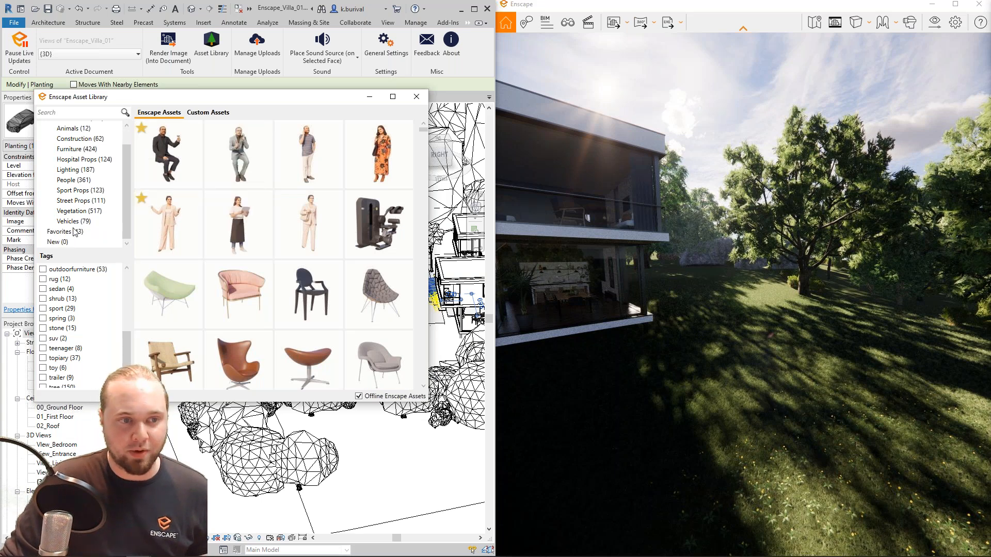
{"action": "left_click", "coordinate": [73, 236]}
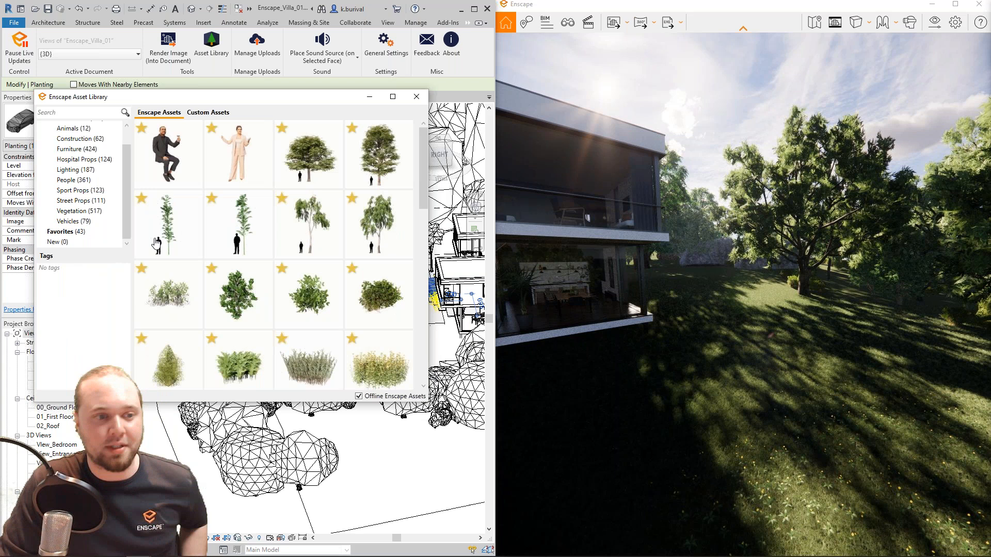
{"action": "scroll", "coordinate": [210, 259], "scroll_direction": "down", "scroll_amount": 1}
{"action": "scroll", "coordinate": [210, 259], "scroll_direction": "up", "scroll_amount": 1}
{"action": "mouse_move", "coordinate": [257, 227]}
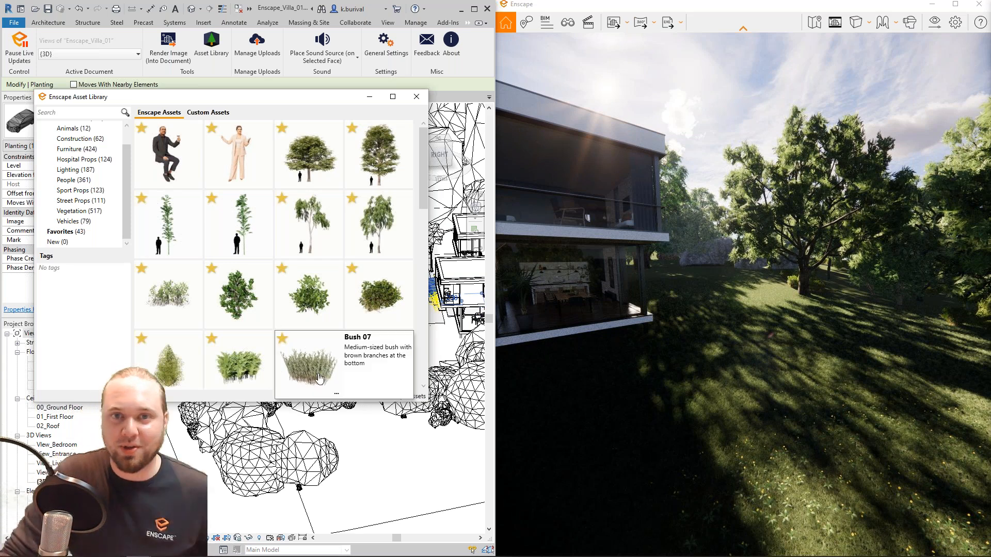
{"action": "mouse_move", "coordinate": [793, 551]}
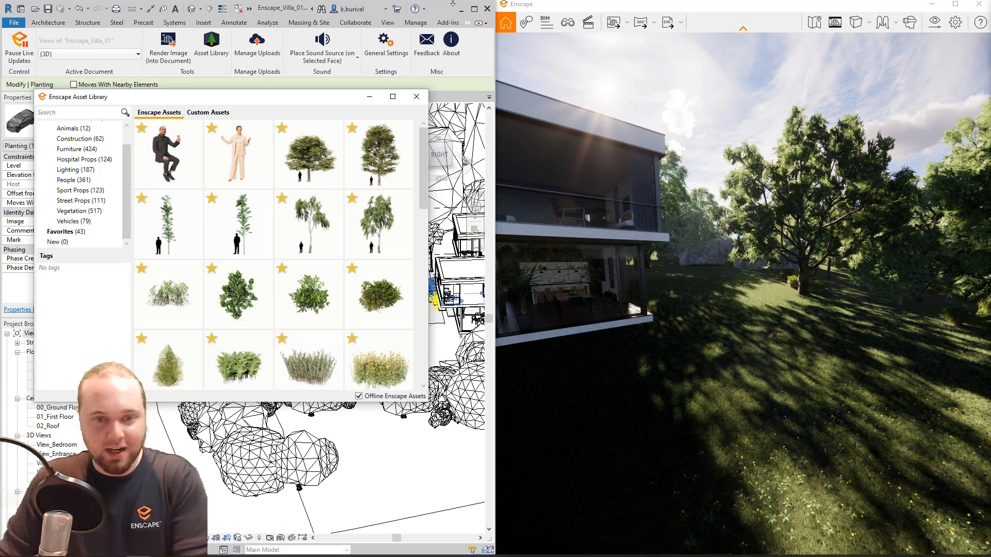
{"action": "left_click", "coordinate": [417, 97]}
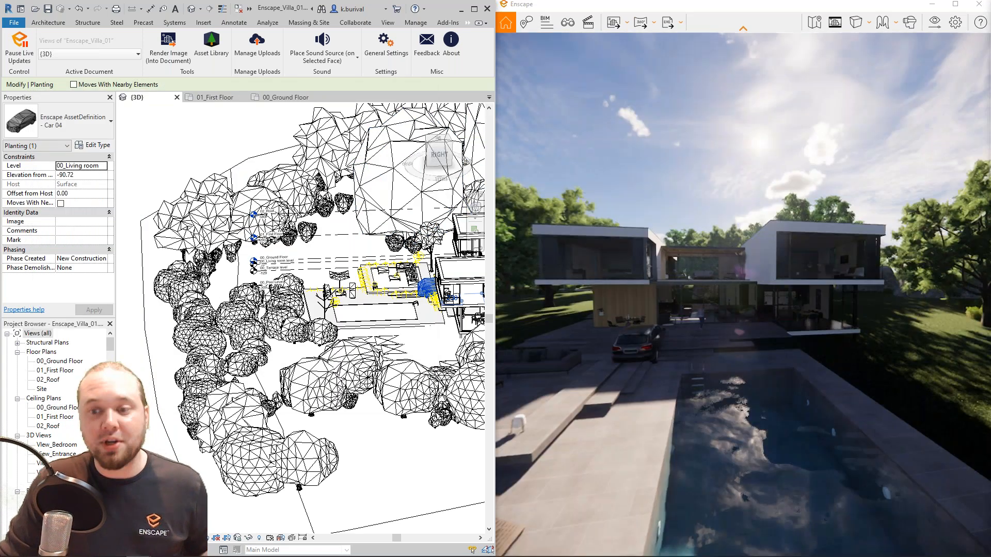
{"action": "left_click_drag", "start_coordinate": [685, 261], "coordinate": [667, 255]}
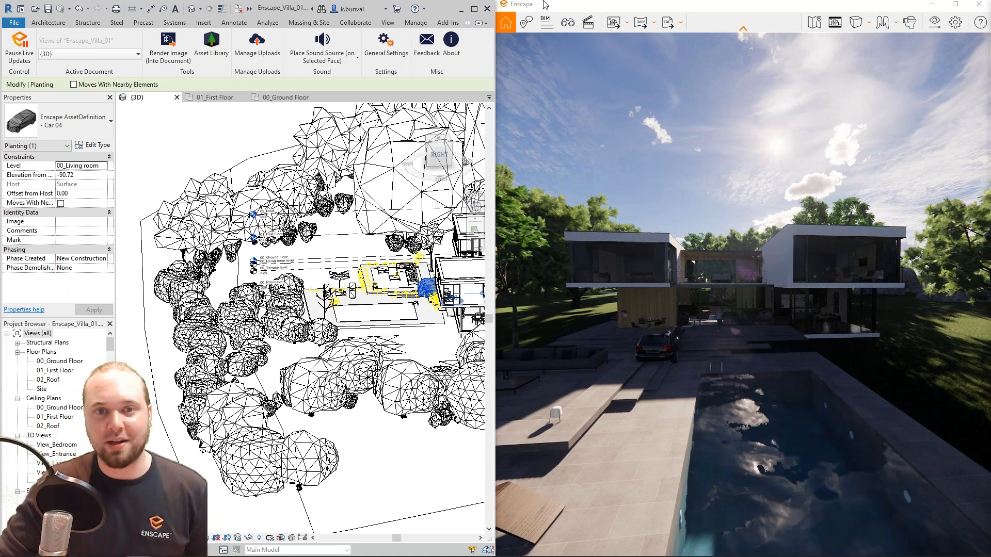
{"action": "left_click", "coordinate": [427, 41]}
{"action": "left_click", "coordinate": [636, 243]}
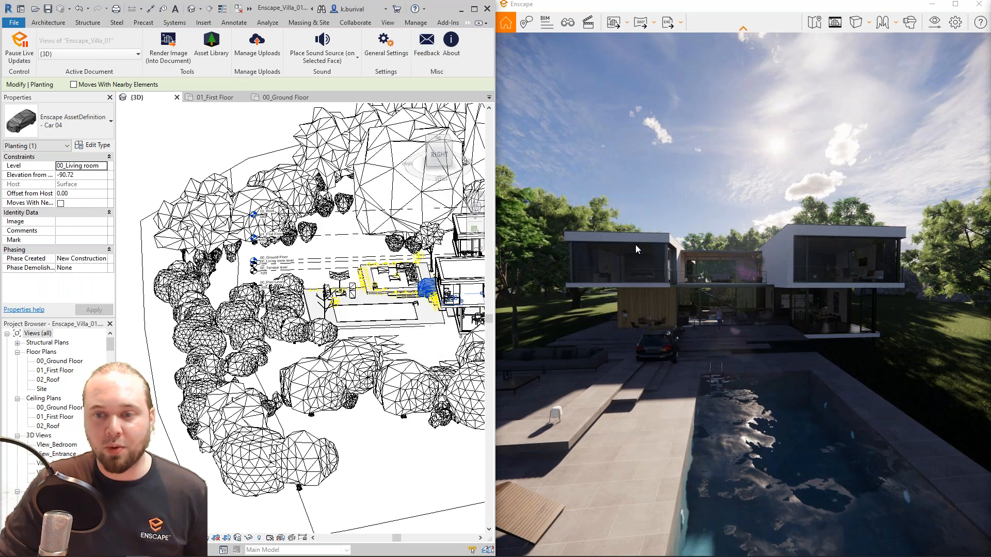
- Switch to the web browser, go to the Enscape homepage, open the community forum and look through its sections
{"action": "left_click", "coordinate": [114, 547]}
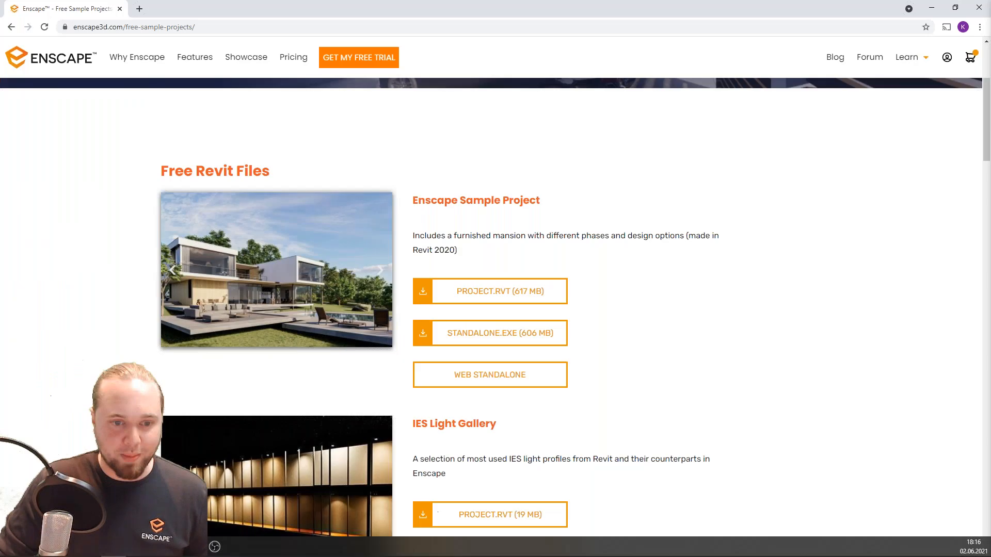
{"action": "left_click", "coordinate": [85, 66]}
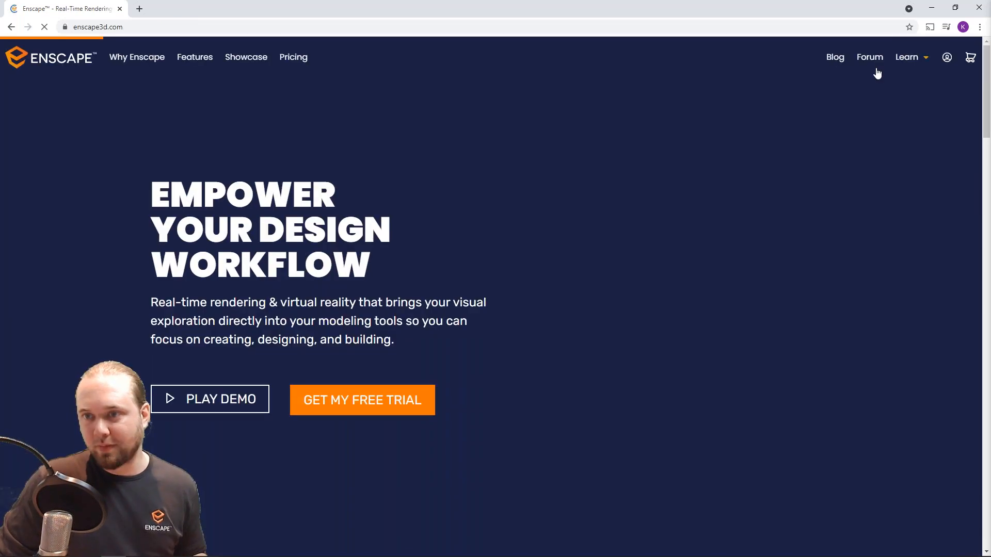
{"action": "left_click", "coordinate": [872, 59]}
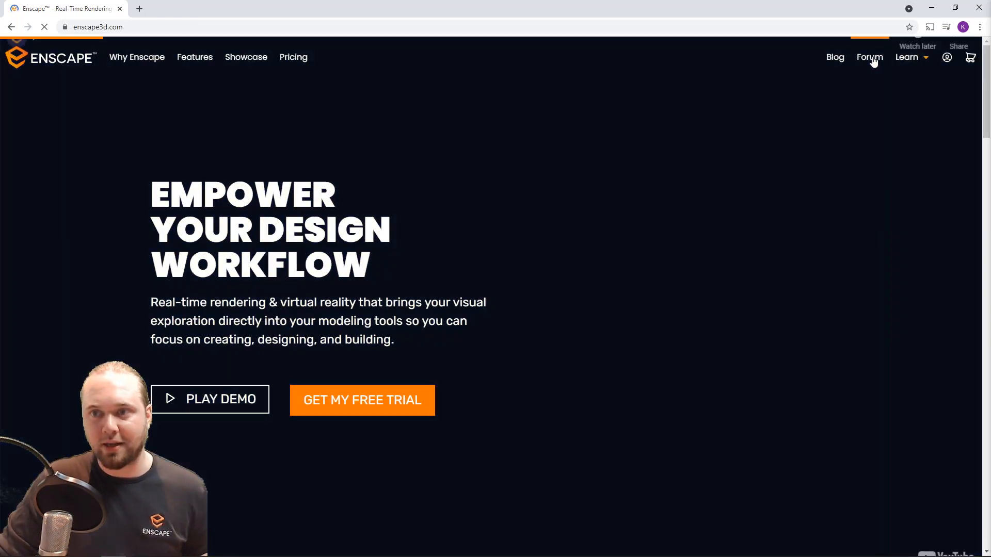
{"action": "scroll", "coordinate": [714, 162], "scroll_direction": "down", "scroll_amount": 10}
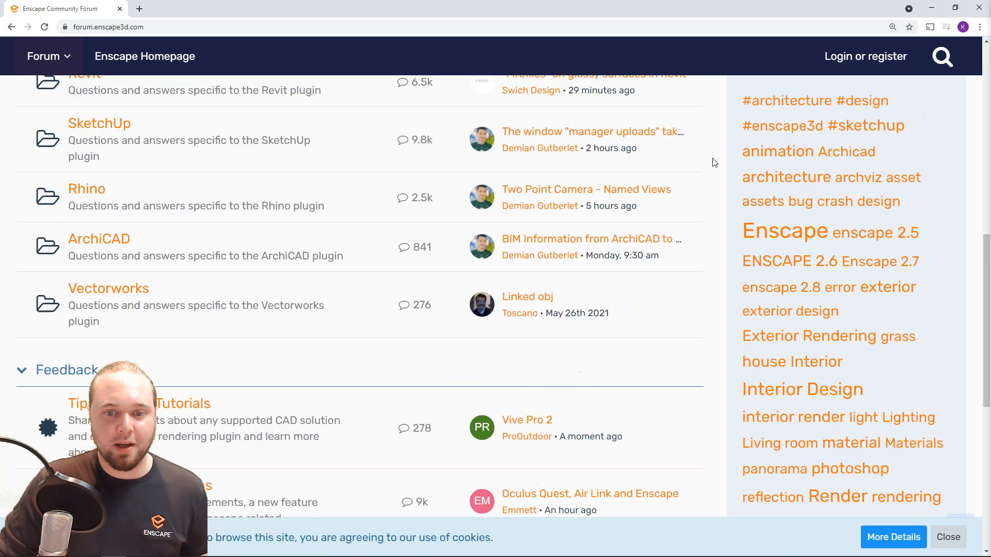
{"action": "scroll", "coordinate": [713, 162], "scroll_direction": "up", "scroll_amount": 10}
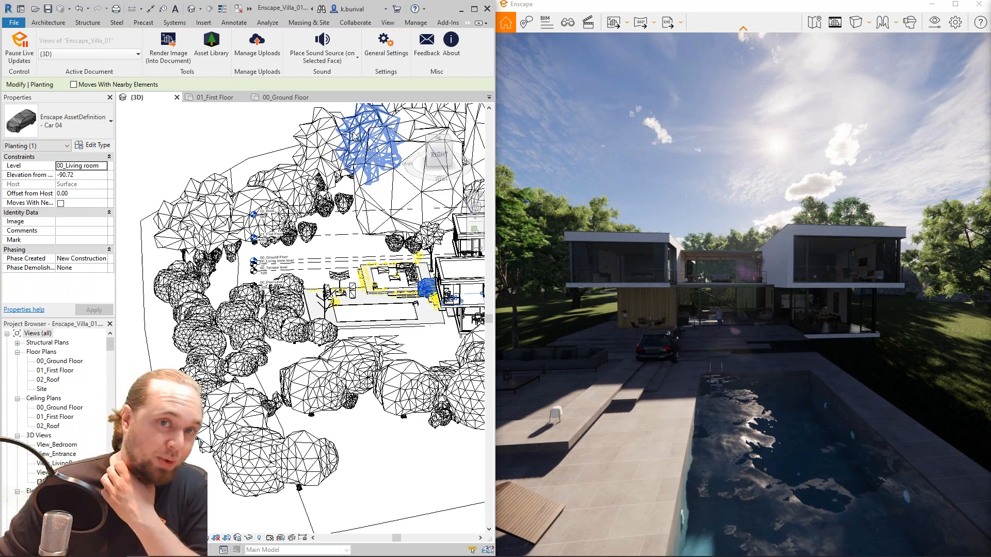
- Switch back to Revit, open the Enscape Asset Library and show the custom assets
{"action": "left_click", "coordinate": [209, 47]}
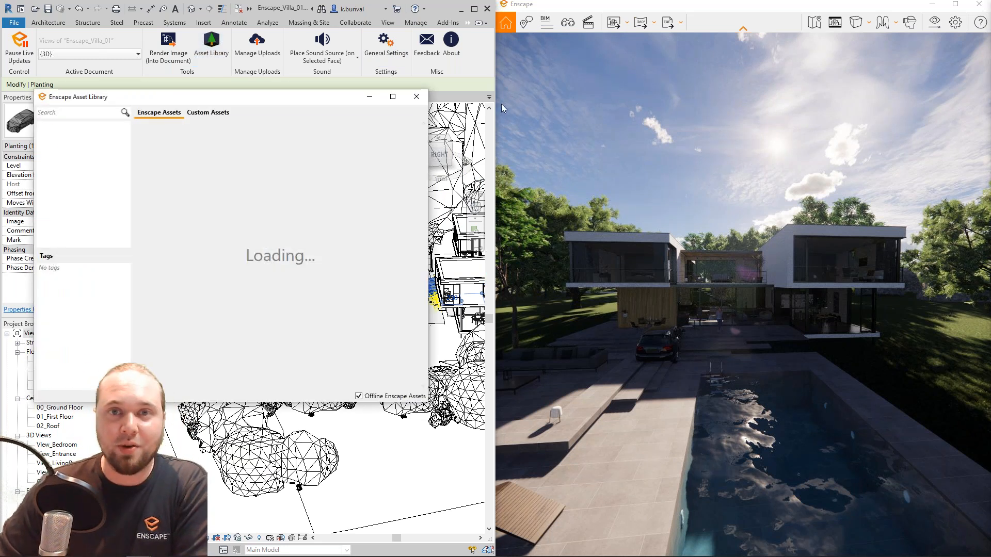
{"action": "left_click", "coordinate": [227, 113]}
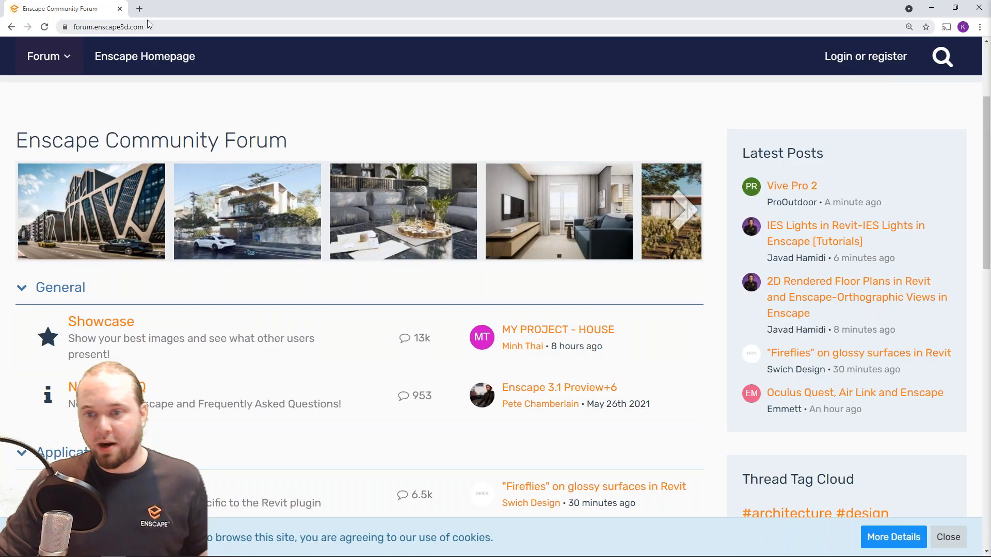
- Switch to the web browser, open turbosquid.com and browse its 3D model categories
{"action": "left_click", "coordinate": [153, 24]}
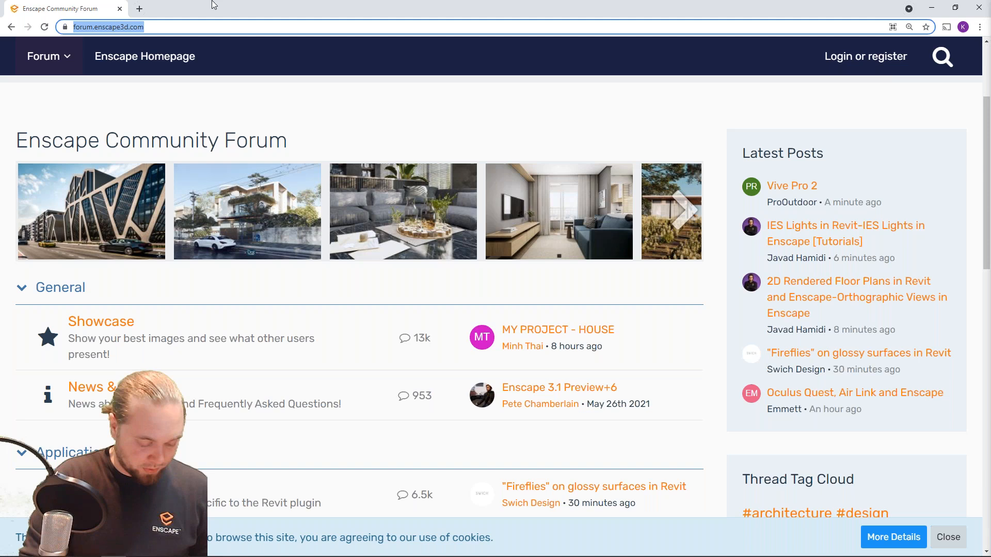
{"action": "type", "text": "turbos"}
{"action": "key", "text": "Return"}
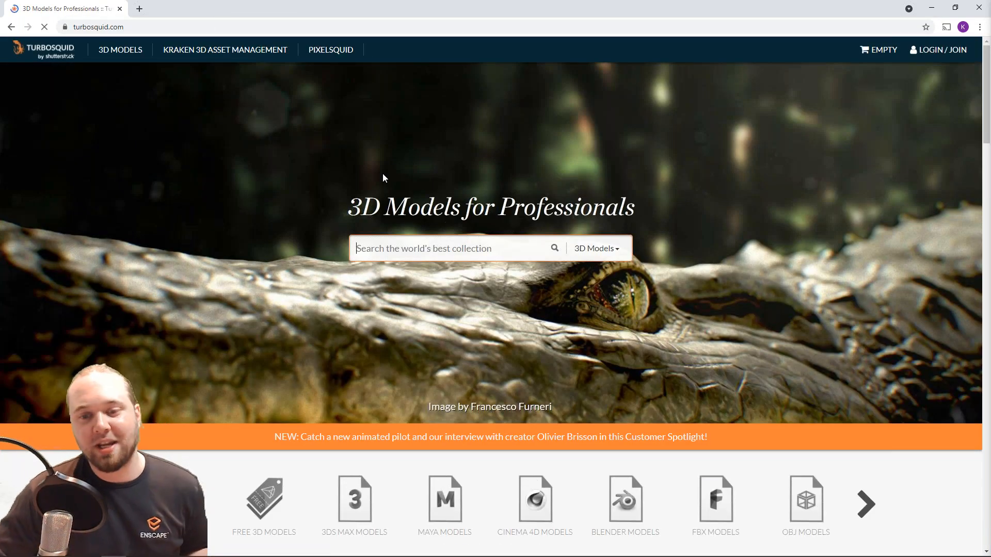
{"action": "scroll", "coordinate": [465, 250], "scroll_direction": "down", "scroll_amount": 15}
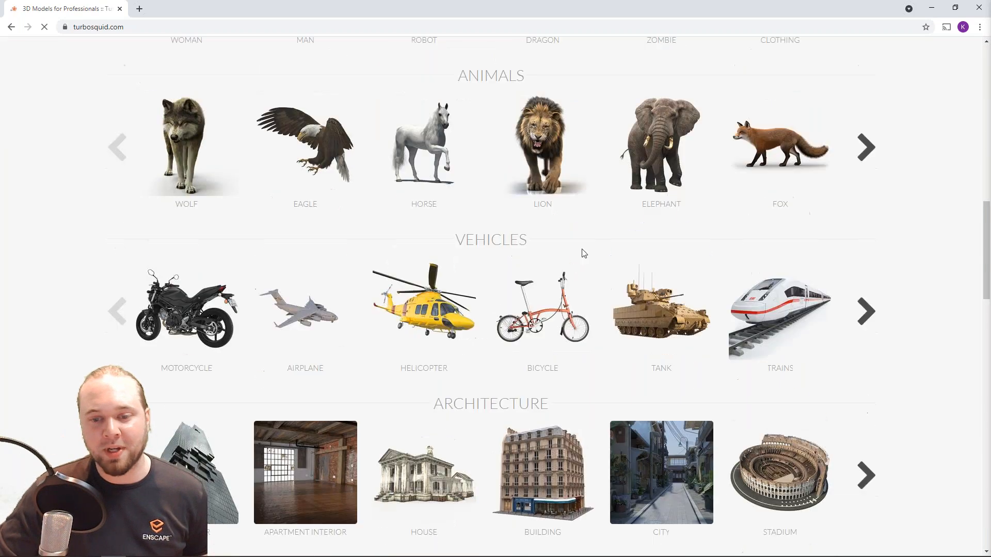
{"action": "scroll", "coordinate": [577, 260], "scroll_direction": "down", "scroll_amount": 3}
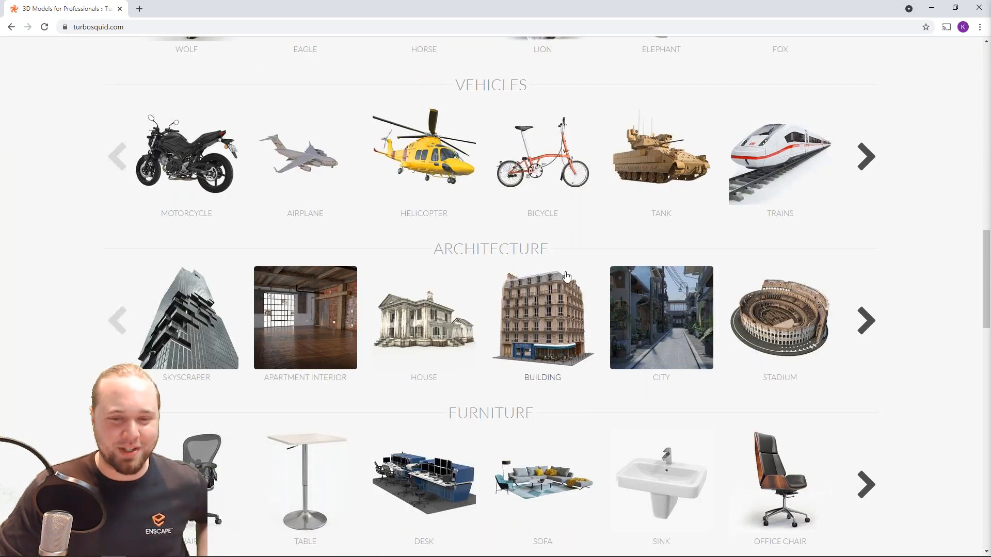
{"action": "scroll", "coordinate": [529, 366], "scroll_direction": "down", "scroll_amount": 8}
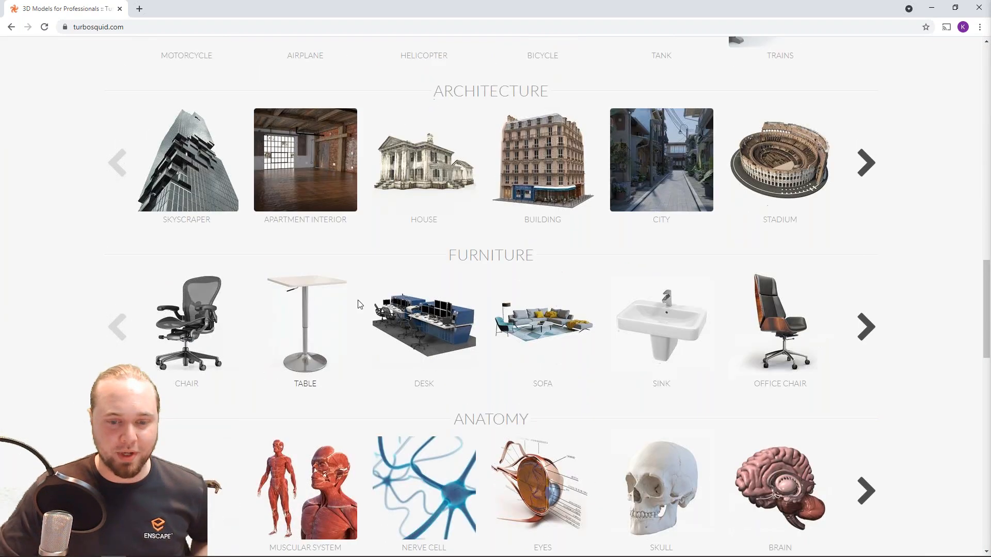
{"action": "scroll", "coordinate": [832, 178], "scroll_direction": "up", "scroll_amount": 2}
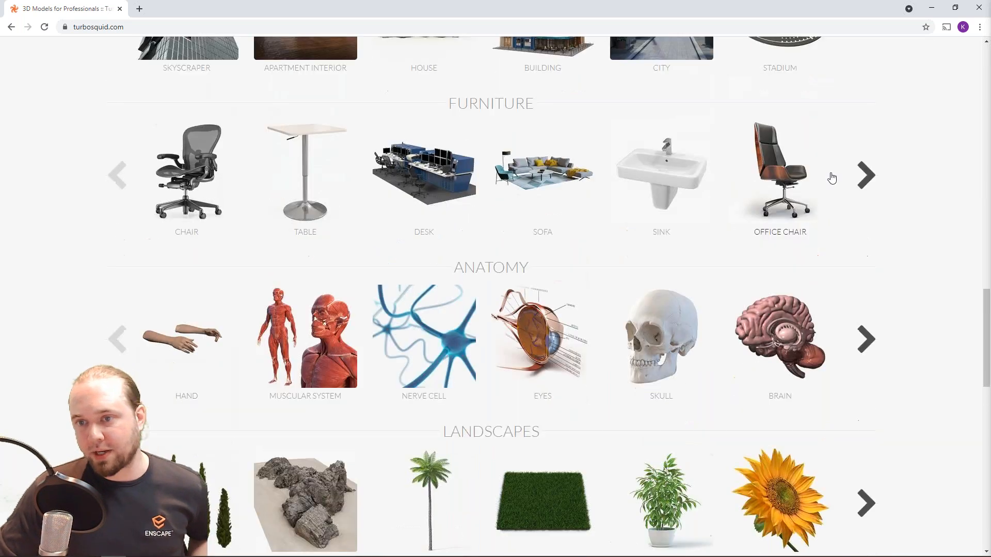
{"action": "scroll", "coordinate": [792, 213], "scroll_direction": "up", "scroll_amount": 5}
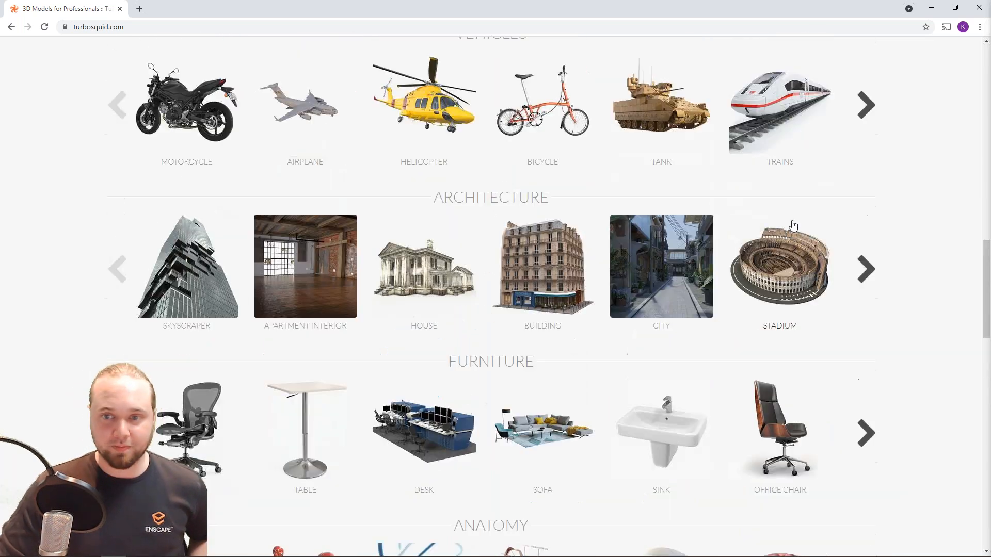
- Open the Stadium models and examine the details and native format of Football Stadium ML with Animated Audience
{"action": "left_click", "coordinate": [780, 269]}
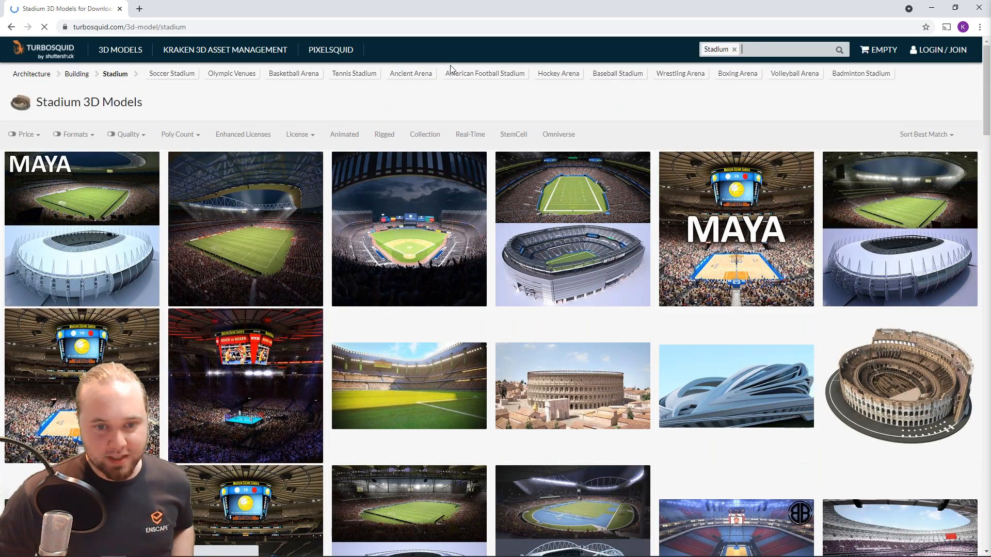
{"action": "mouse_move", "coordinate": [502, 292]}
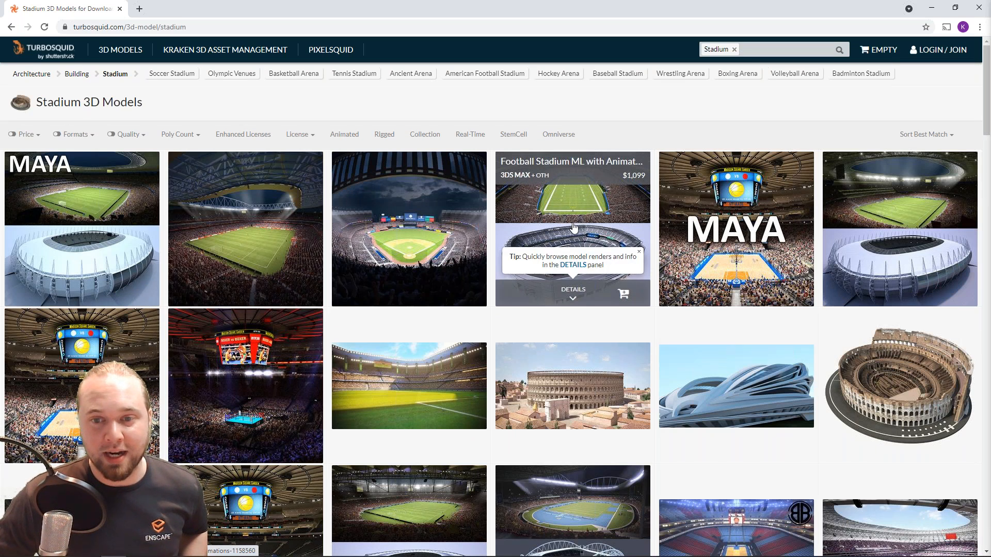
{"action": "left_click", "coordinate": [577, 299]}
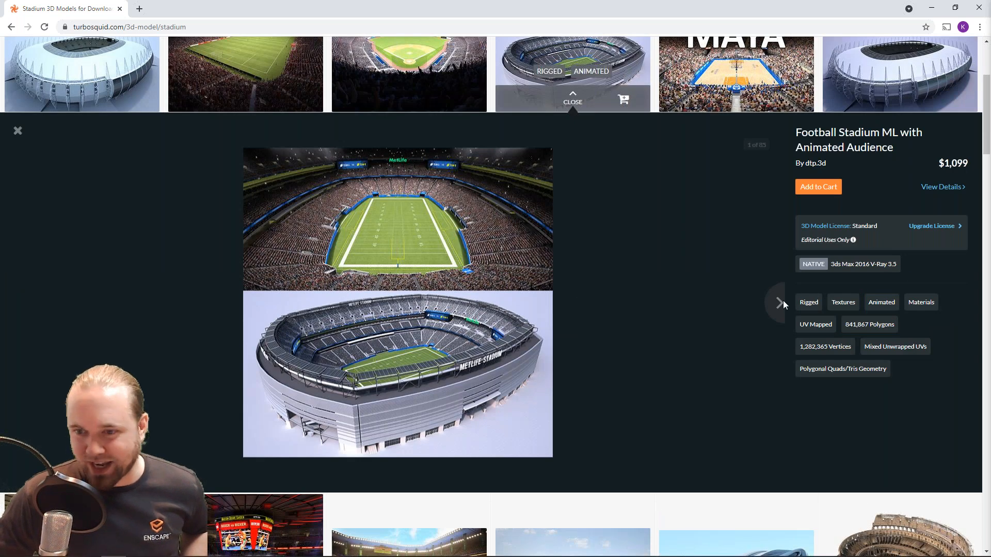
{"action": "scroll", "coordinate": [726, 333], "scroll_direction": "down", "scroll_amount": 5}
{"action": "scroll", "coordinate": [850, 274], "scroll_direction": "up", "scroll_amount": 5}
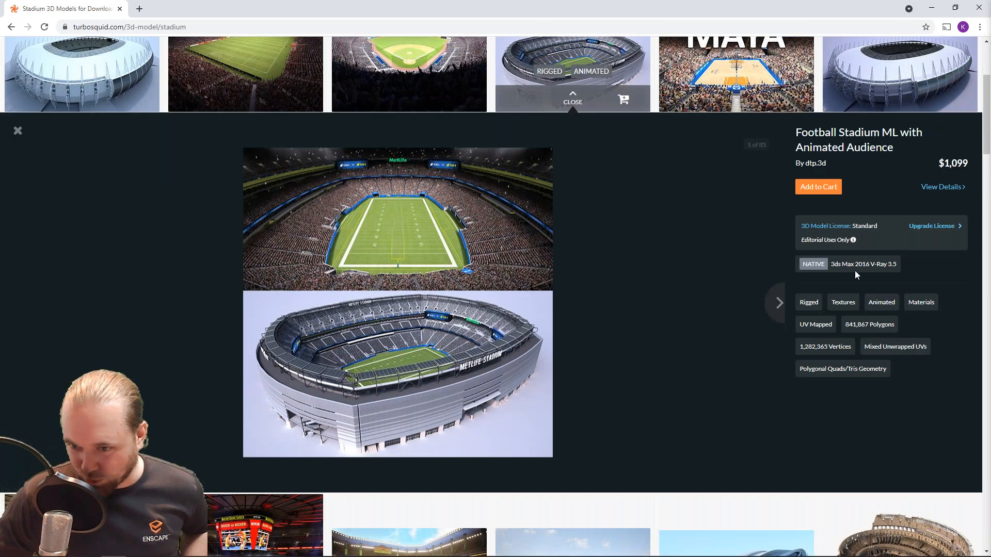
{"action": "scroll", "coordinate": [855, 270], "scroll_direction": "down", "scroll_amount": 10}
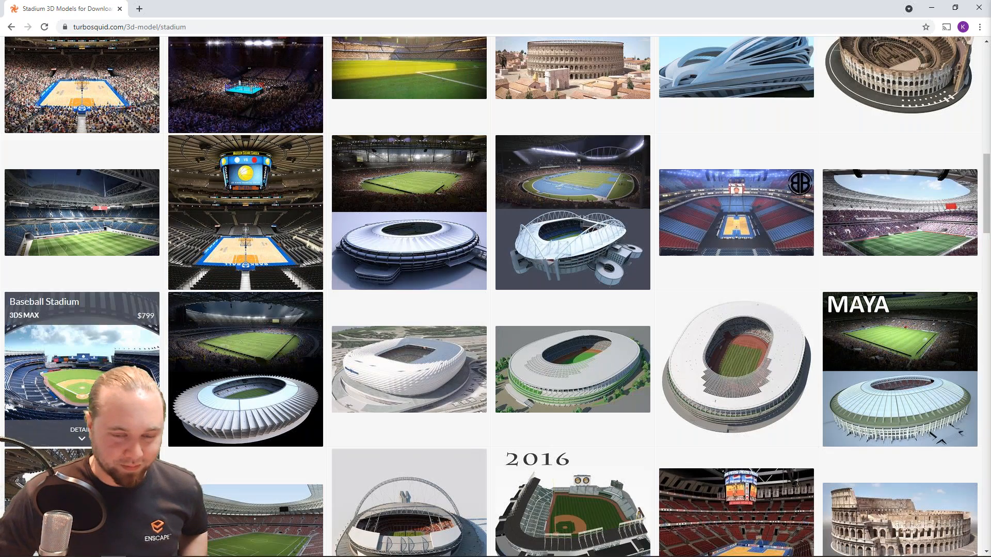
{"action": "scroll", "coordinate": [82, 361], "scroll_direction": "up", "scroll_amount": 9}
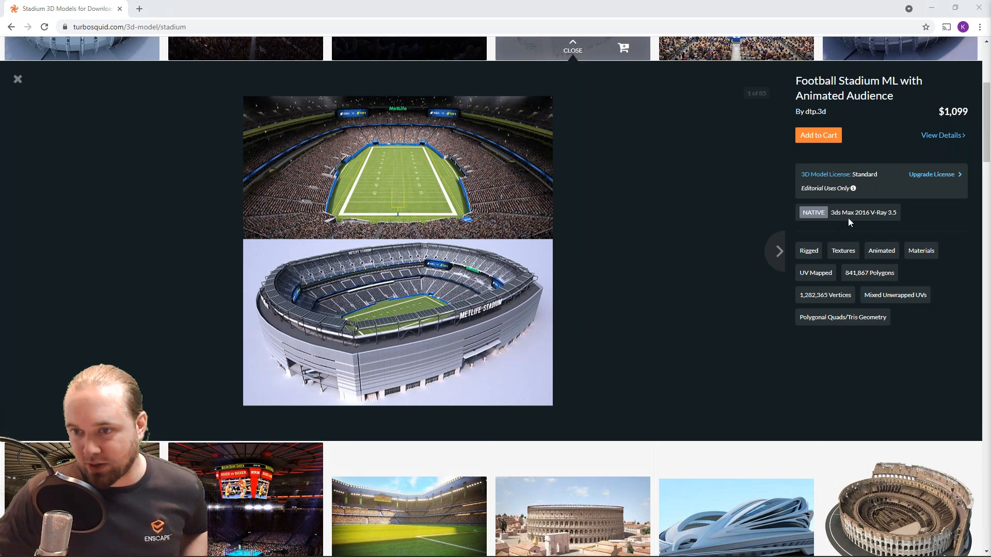
{"action": "left_click_drag", "start_coordinate": [846, 222], "coordinate": [855, 230]}
{"action": "mouse_move", "coordinate": [813, 195]}
{"action": "left_mouse_down"}
{"action": "mouse_move", "coordinate": [782, 214]}
{"action": "mouse_move", "coordinate": [921, 221]}
{"action": "mouse_move", "coordinate": [805, 199]}
{"action": "left_mouse_up"}
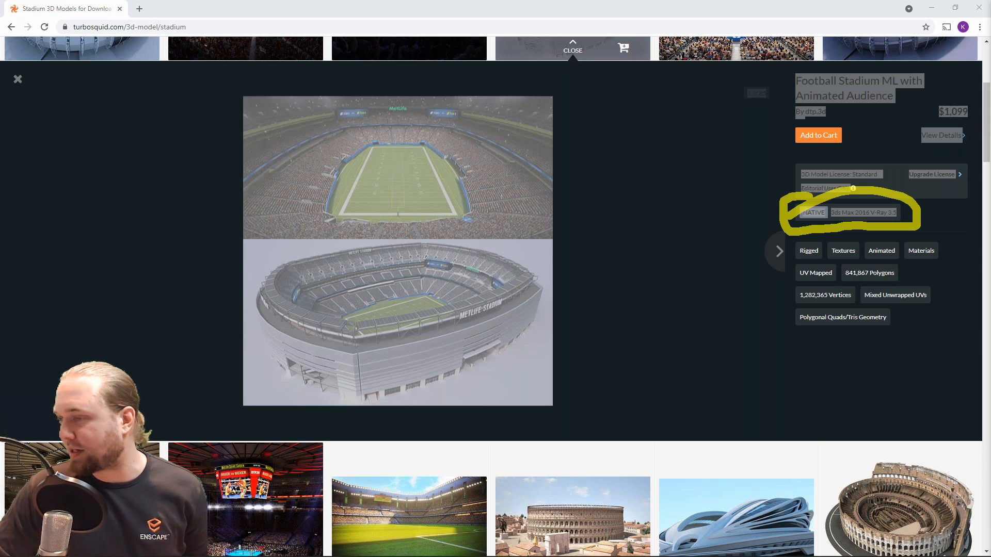
{"action": "key", "text": "Escape"}
- Open the product page of the 2020 Olympics Tokyo Stadium model and look through its formats and related products
{"action": "scroll", "coordinate": [351, 276], "scroll_direction": "down", "scroll_amount": 6}
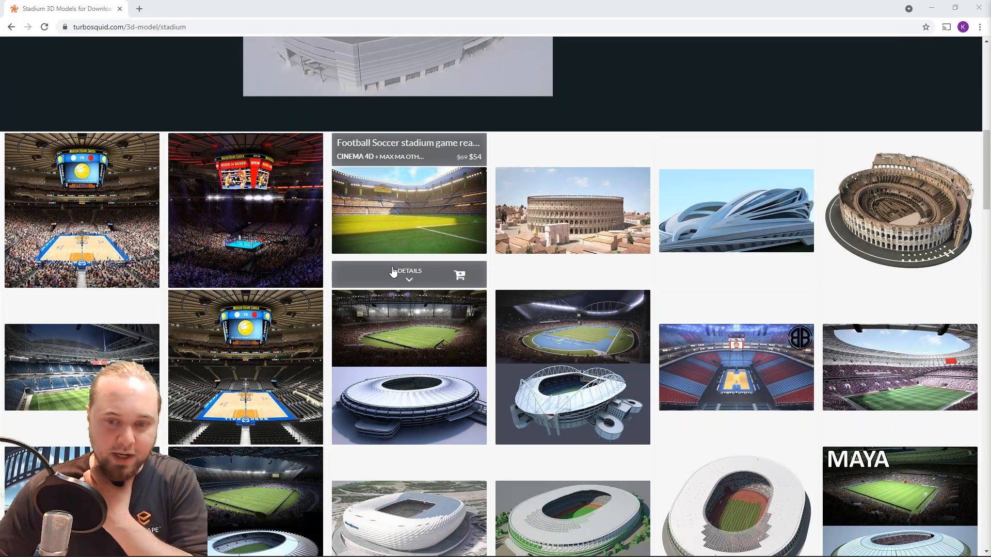
{"action": "scroll", "coordinate": [392, 271], "scroll_direction": "down", "scroll_amount": 5}
{"action": "left_click", "coordinate": [555, 261]}
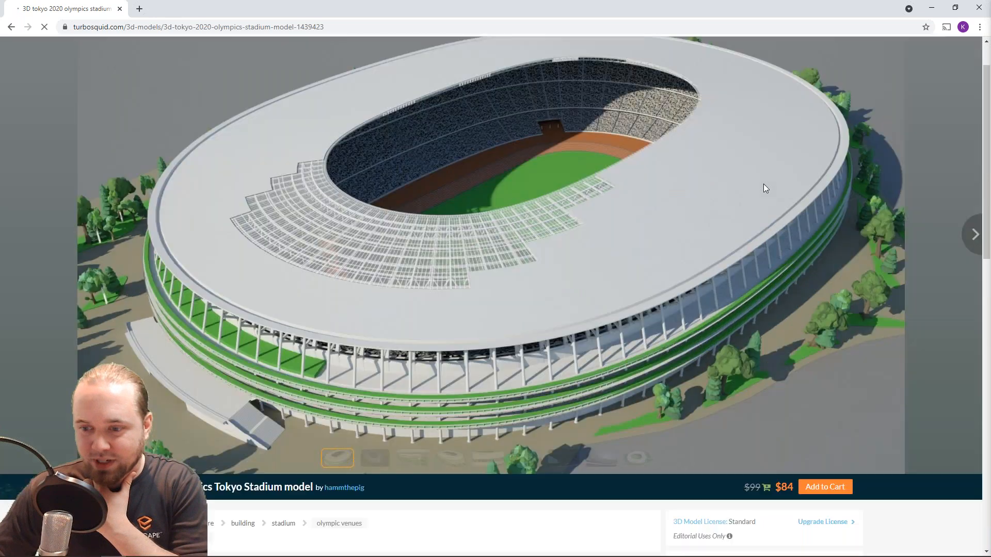
{"action": "scroll", "coordinate": [759, 242], "scroll_direction": "down", "scroll_amount": 6}
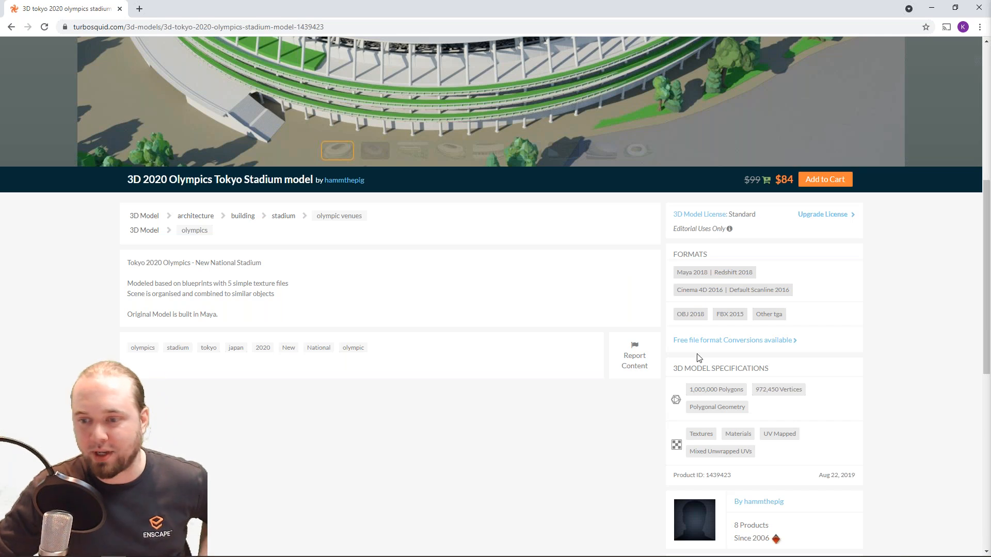
{"action": "scroll", "coordinate": [932, 376], "scroll_direction": "down", "scroll_amount": 2}
{"action": "scroll", "coordinate": [933, 375], "scroll_direction": "down", "scroll_amount": 4}
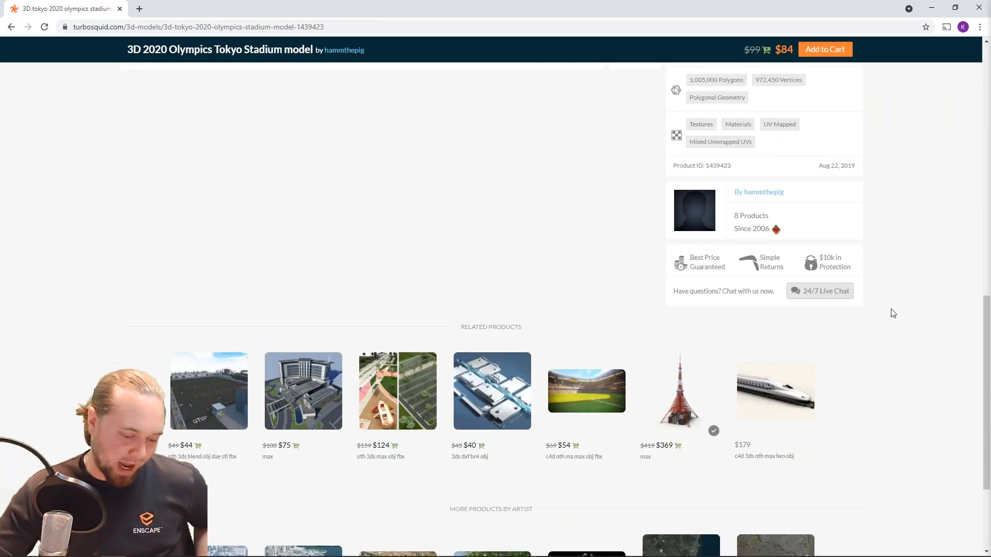
{"action": "scroll", "coordinate": [893, 318], "scroll_direction": "up", "scroll_amount": 6}
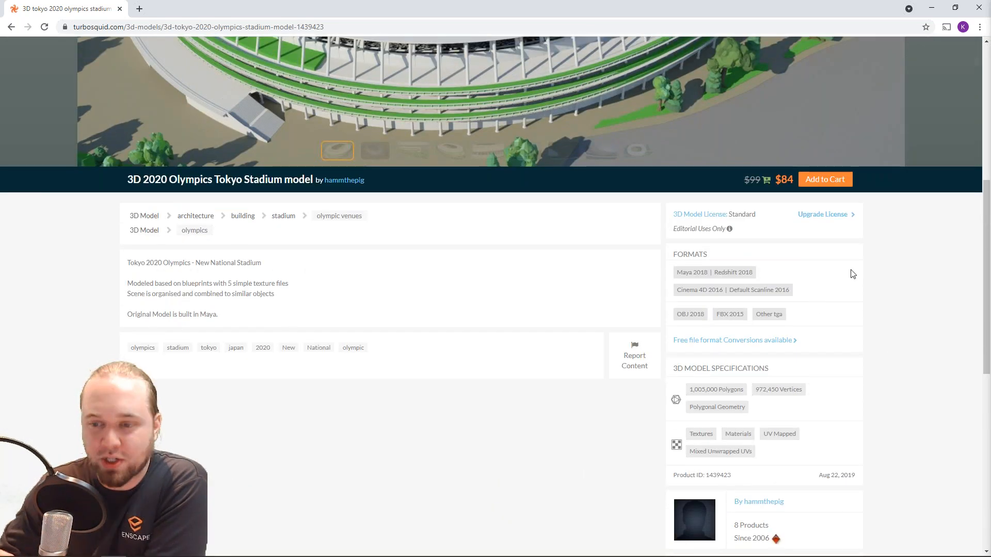
- Examine the polygon and vertex specifications of the Tokyo stadium model together with its available file formats
{"action": "left_click_drag", "start_coordinate": [688, 390], "coordinate": [793, 388]}
{"action": "left_click", "coordinate": [793, 388]}
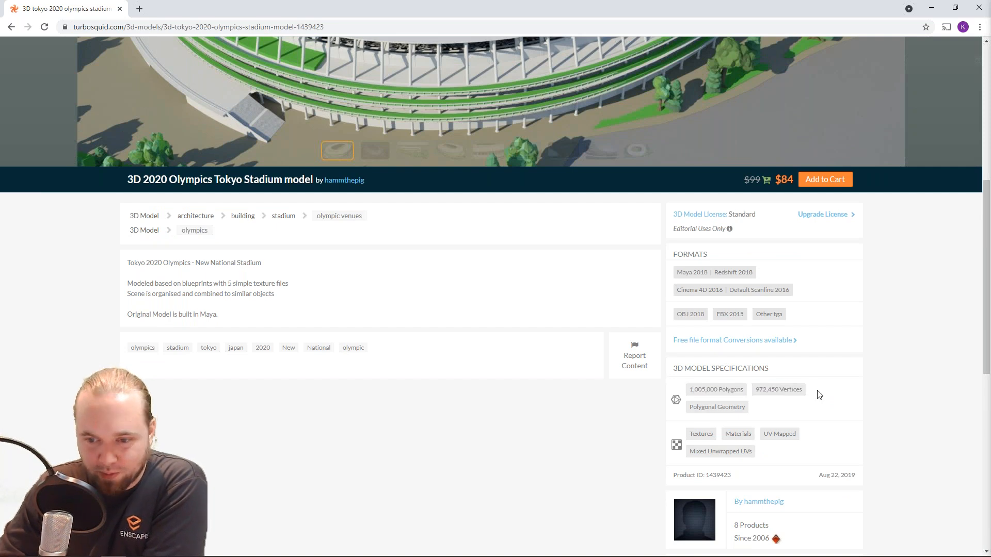
{"action": "scroll", "coordinate": [796, 386], "scroll_direction": "up", "scroll_amount": 3}
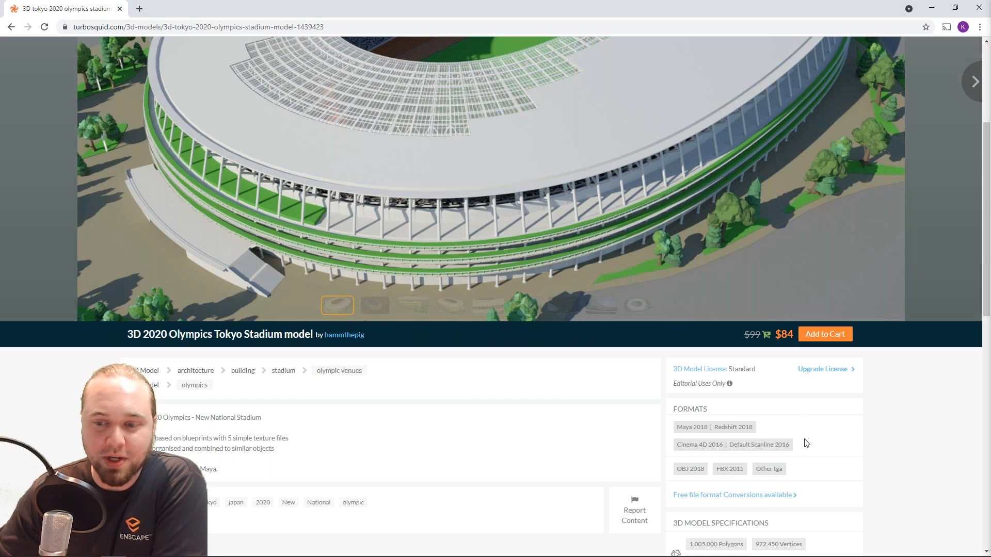
{"action": "scroll", "coordinate": [806, 443], "scroll_direction": "down", "scroll_amount": 1}
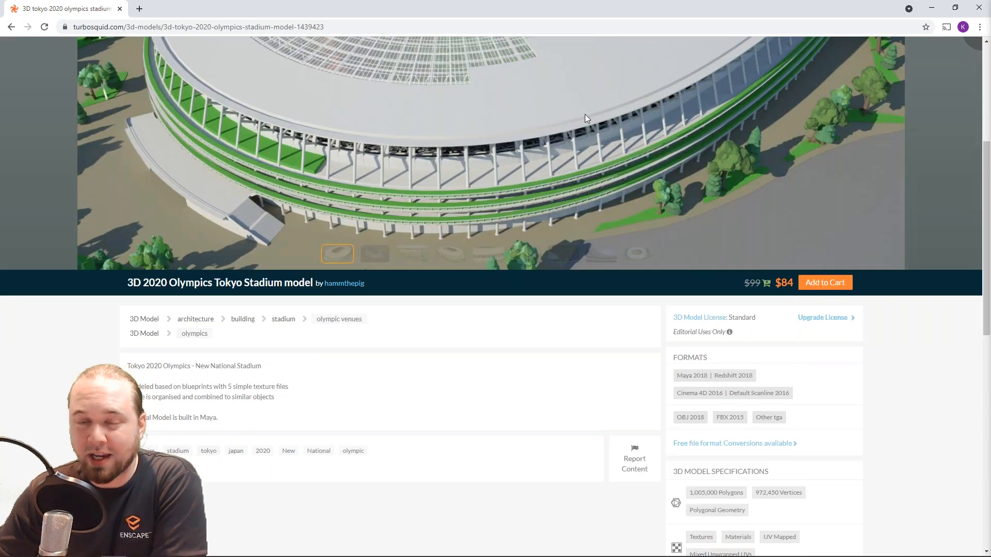
{"action": "scroll", "coordinate": [310, 170], "scroll_direction": "down", "scroll_amount": 4}
{"action": "scroll", "coordinate": [316, 169], "scroll_direction": "up", "scroll_amount": 6}
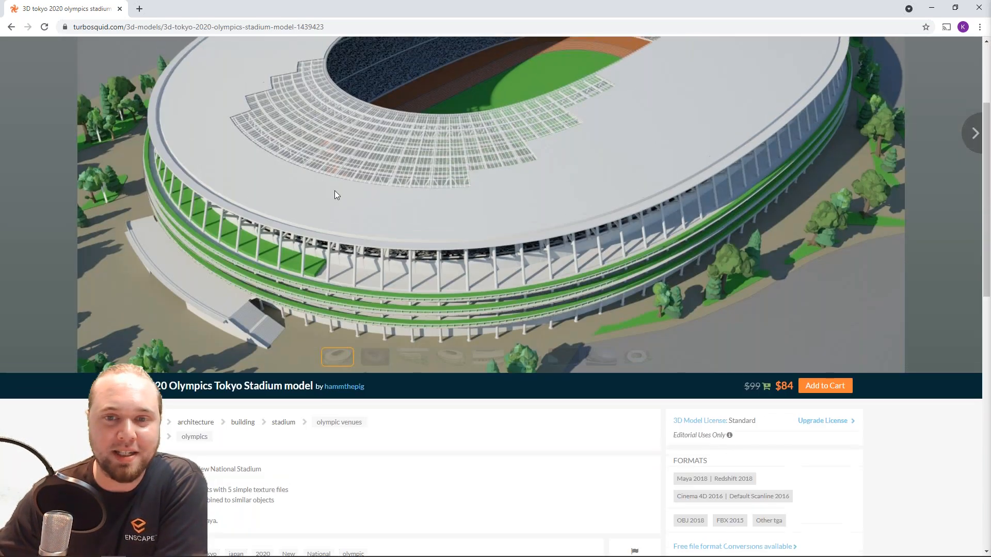
- Return to Revit and Enscape and fly around the villa's pool and terrace in the rendered view
{"action": "left_click", "coordinate": [927, 12]}
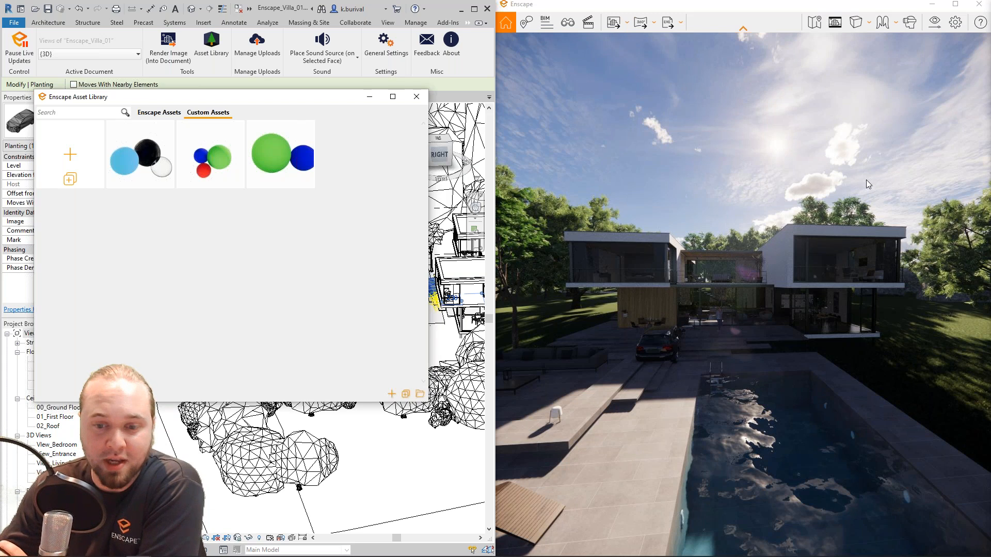
{"action": "left_click_drag", "start_coordinate": [796, 333], "coordinate": [849, 333]}
{"action": "key", "text": "w"}
{"action": "key", "text": "d"}
{"action": "left_click_drag", "start_coordinate": [774, 333], "coordinate": [836, 333]}
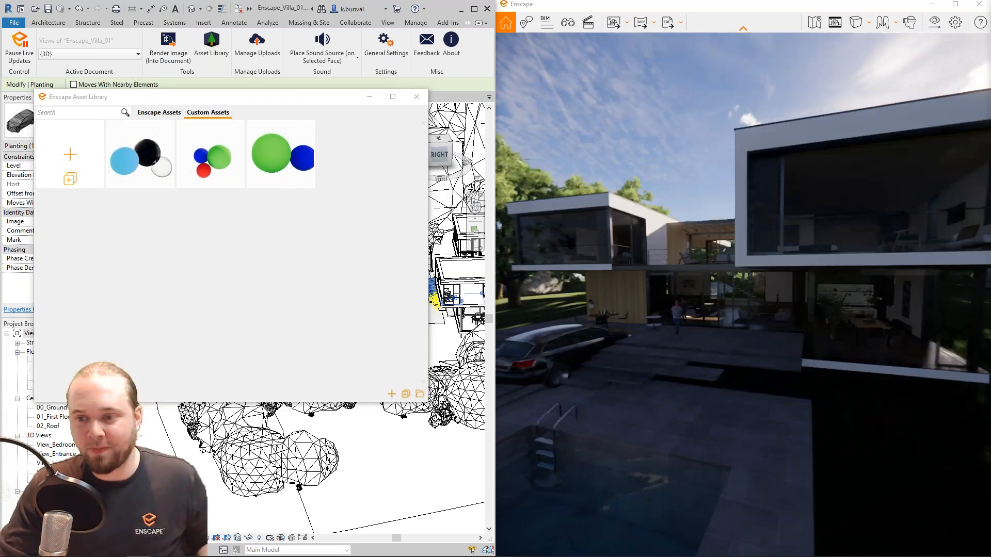
{"action": "key", "text": "s"}
{"action": "key", "text": "s"}
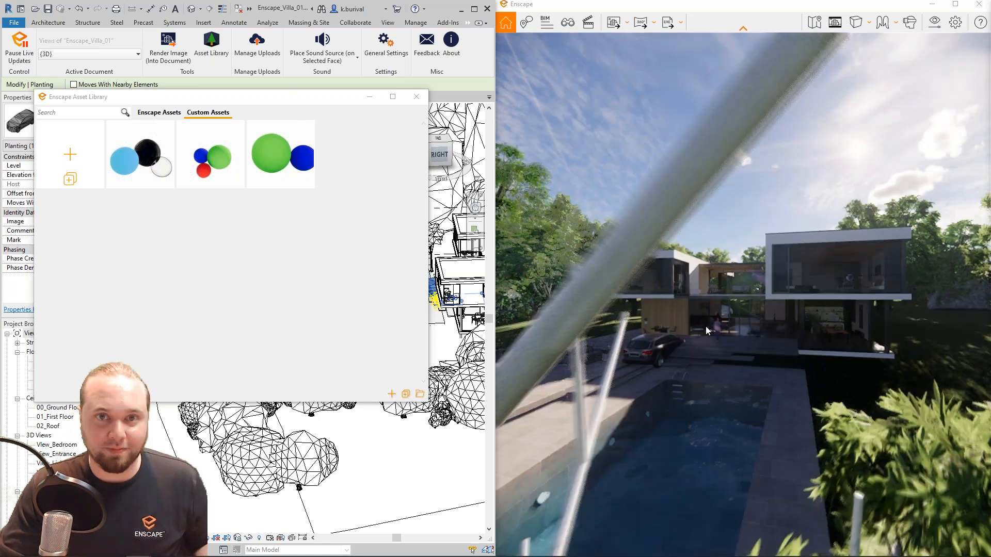
{"action": "key", "text": "w"}
{"action": "key", "text": "a"}
{"action": "left_click_drag", "start_coordinate": [706, 327], "coordinate": [573, 356]}
{"action": "key", "text": "s"}
- Minimize the Enscape Asset Library and delete the car from the terrace in the 3D view
{"action": "left_click", "coordinate": [370, 97]}
{"action": "scroll", "coordinate": [333, 310], "scroll_direction": "up", "scroll_amount": 5}
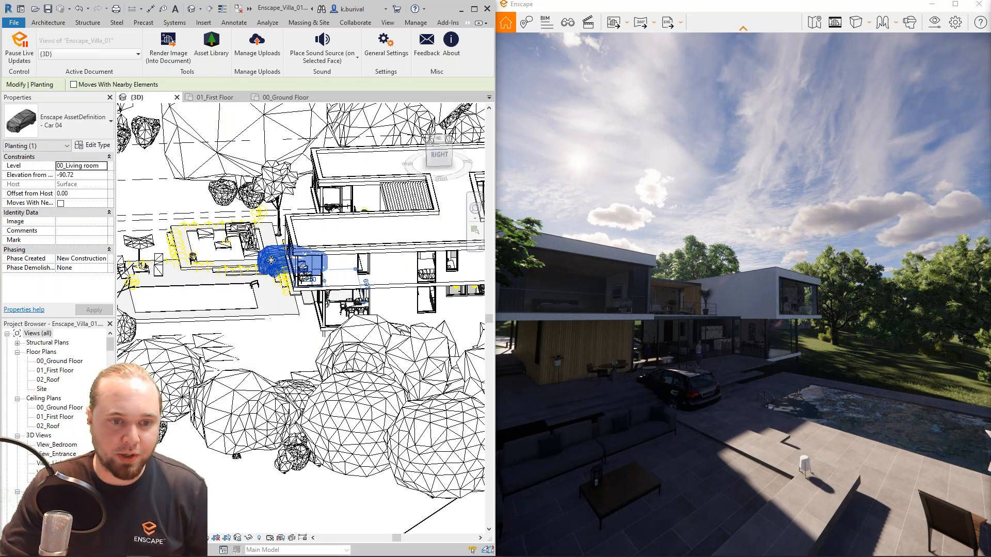
{"action": "key", "text": "Escape"}
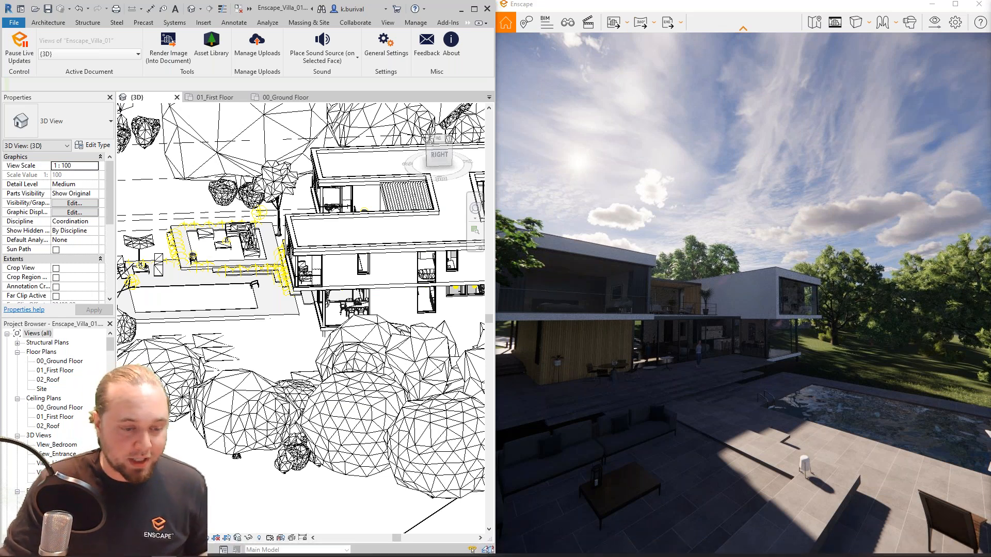
- Switch to Blender and display the Cubes.blend scene with rendered viewport shading
{"action": "key", "text": "super"}
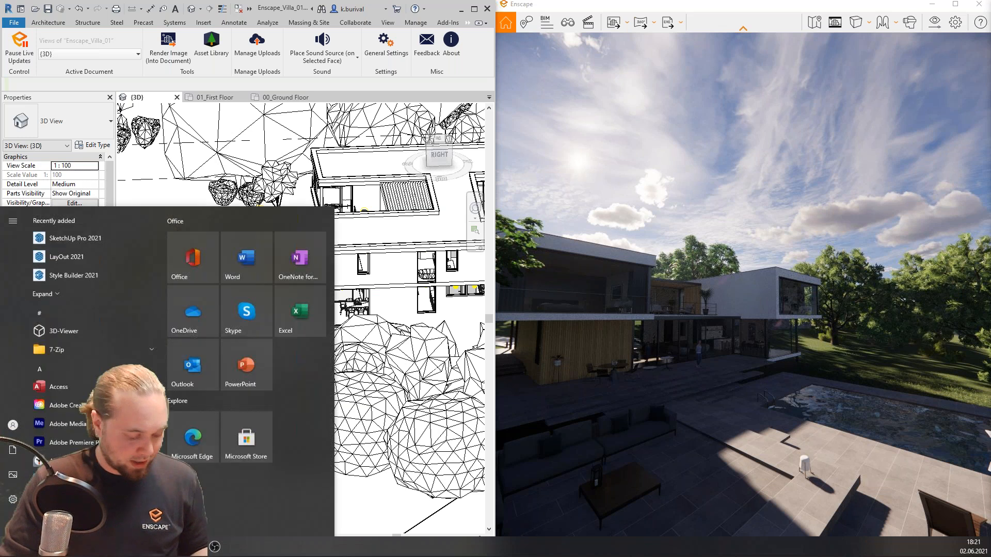
{"action": "type", "text": "blender"}
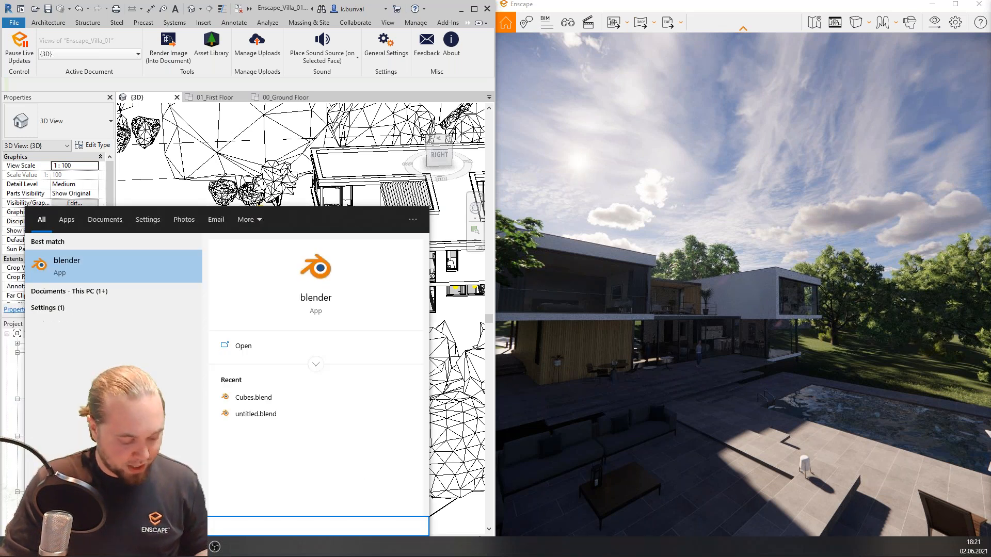
{"action": "key", "text": "Return"}
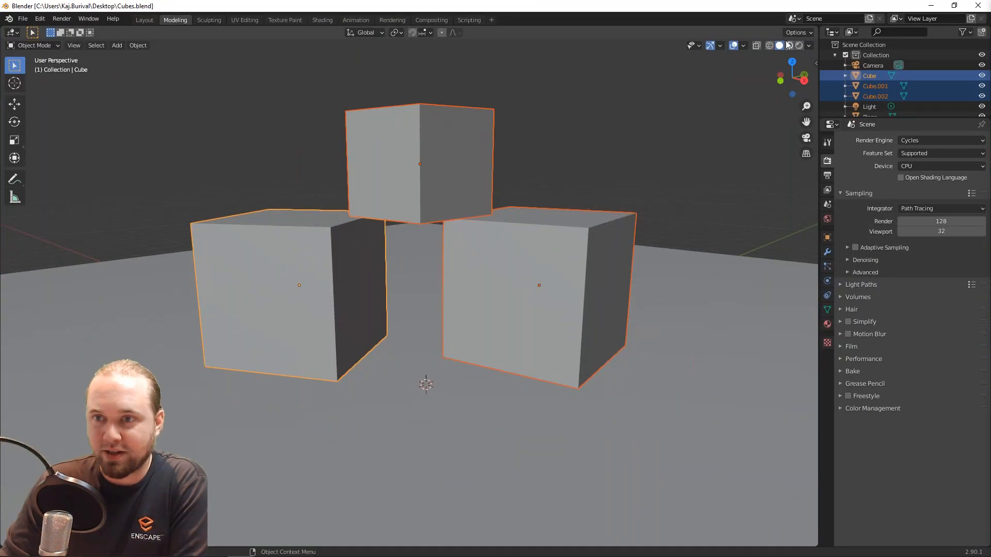
{"action": "left_click", "coordinate": [798, 46]}
{"action": "middle_click_drag", "start_coordinate": [636, 153], "coordinate": [540, 160]}
{"action": "middle_click_drag", "start_coordinate": [594, 133], "coordinate": [657, 119]}
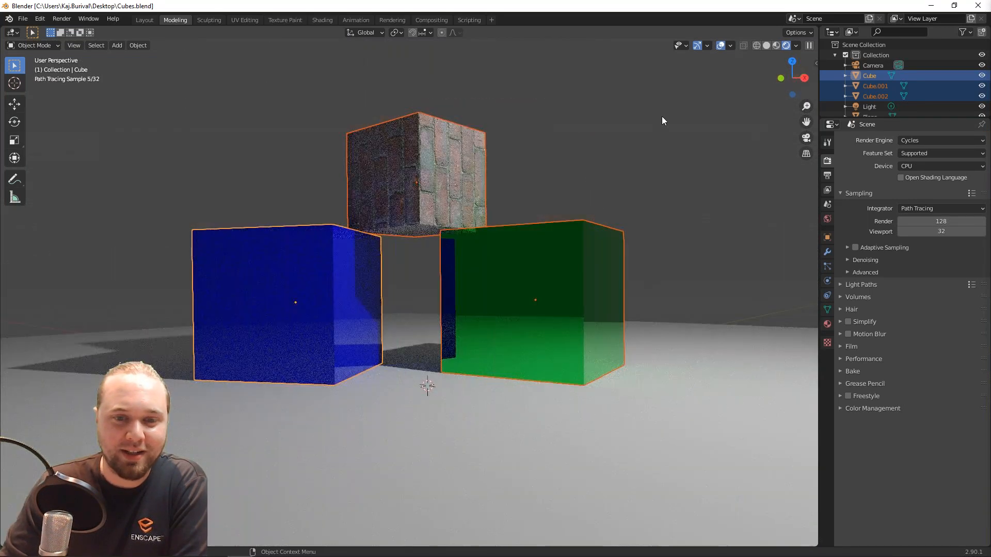
- Inspect the blue, green and brick cubes from several angles and look up the available export options
{"action": "left_click", "coordinate": [367, 311]}
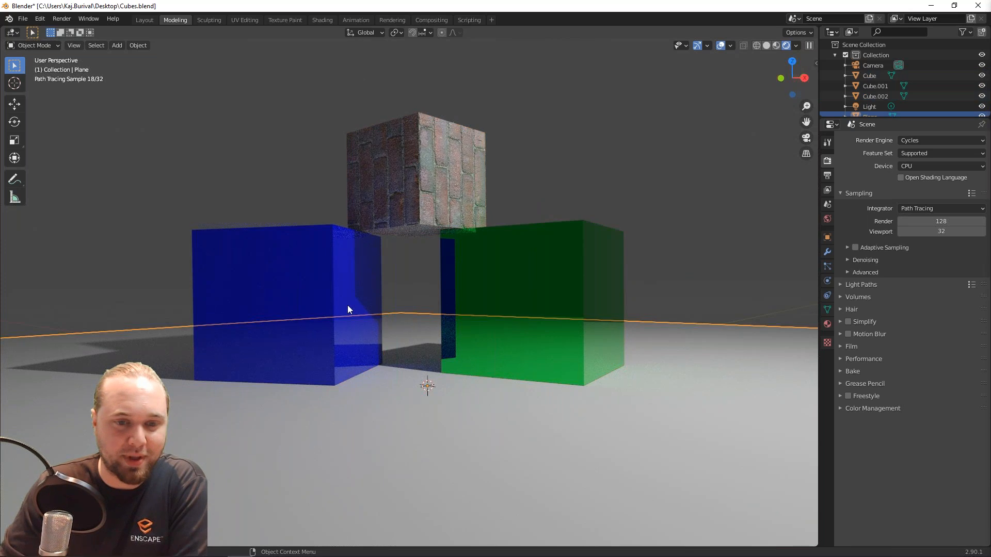
{"action": "left_click", "coordinate": [512, 273]}
{"action": "middle_click_drag", "start_coordinate": [522, 264], "coordinate": [440, 202]}
{"action": "left_click", "coordinate": [441, 202]}
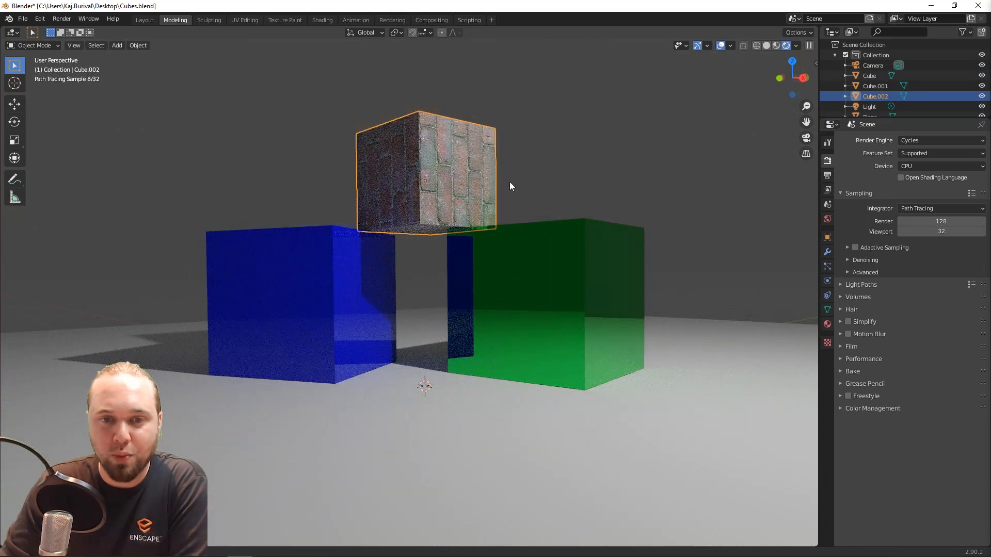
{"action": "middle_click_drag", "start_coordinate": [510, 183], "coordinate": [563, 248]}
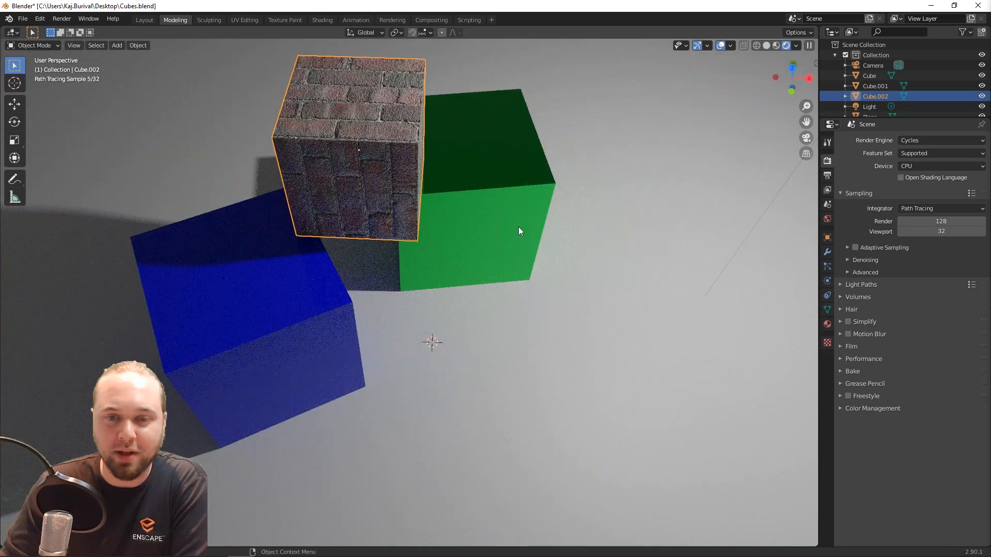
{"action": "left_click", "coordinate": [24, 19]}
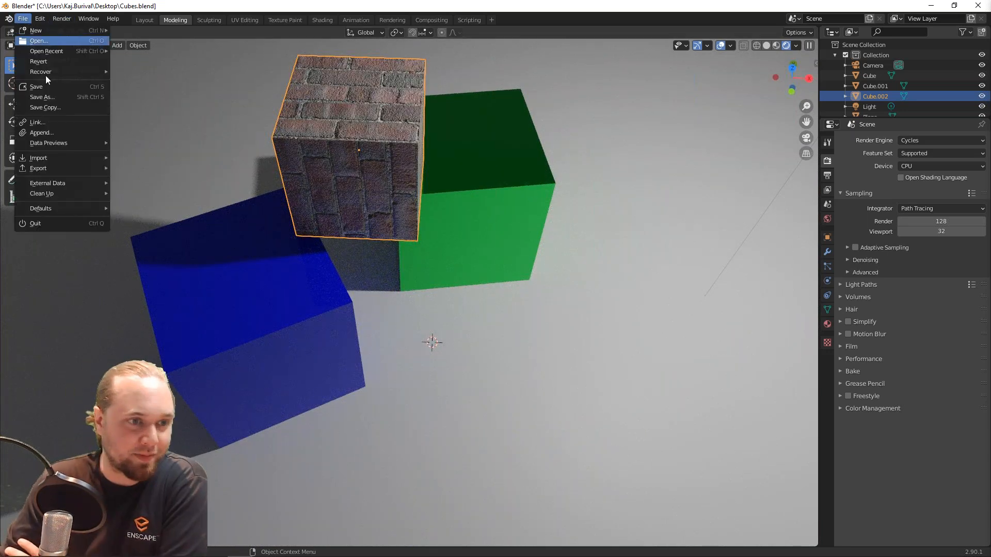
{"action": "mouse_move", "coordinate": [66, 169]}
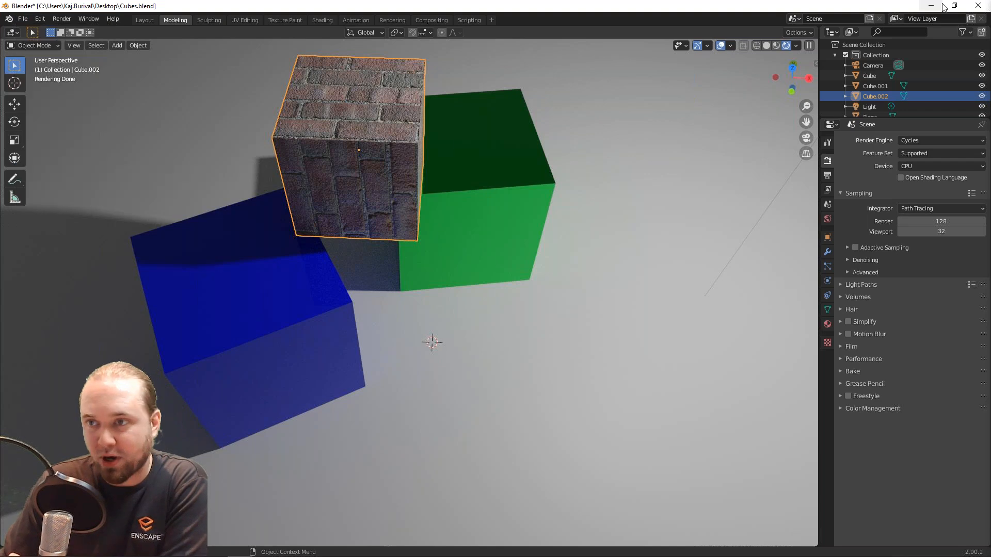
- Close Blender, return to Revit and Enscape, and move closer to the villa's terrace in the rendered view
{"action": "left_click", "coordinate": [974, 9]}
{"action": "left_click", "coordinate": [528, 304]}
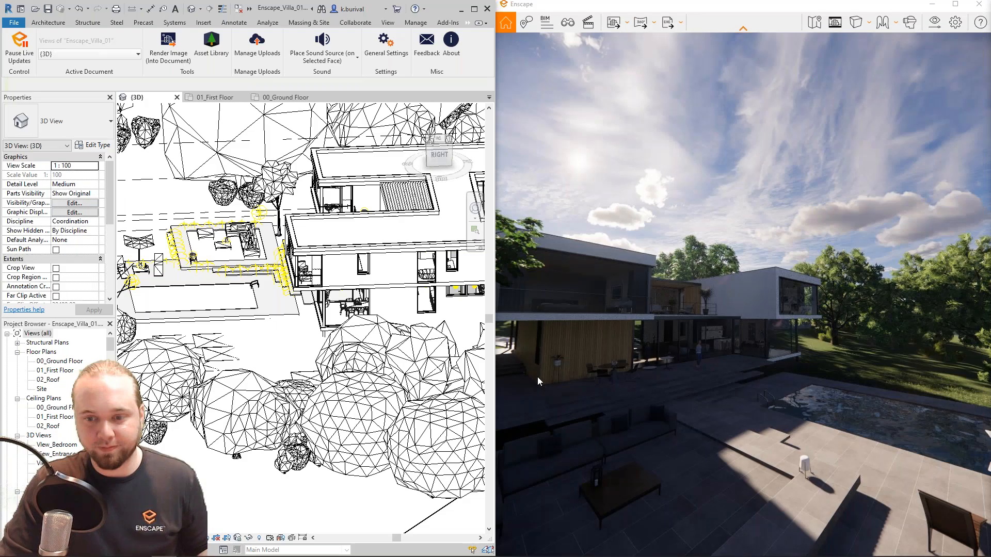
{"action": "mouse_move", "coordinate": [787, 386]}
{"action": "left_mouse_down"}
{"action": "mouse_move", "coordinate": [735, 400]}
{"action": "mouse_move", "coordinate": [707, 388]}
{"action": "mouse_move", "coordinate": [803, 382]}
{"action": "mouse_move", "coordinate": [769, 385]}
{"action": "left_mouse_up"}
{"action": "key", "text": "w"}
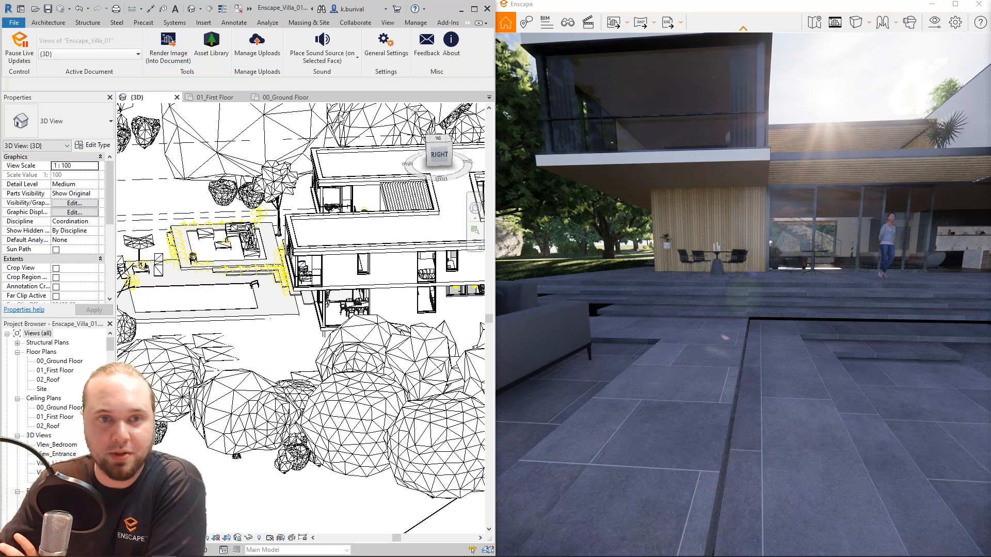
- Open the custom assets in the Enscape Asset Library and check their source folder, Enscape Custom Assets on drive D
{"action": "left_click", "coordinate": [211, 41]}
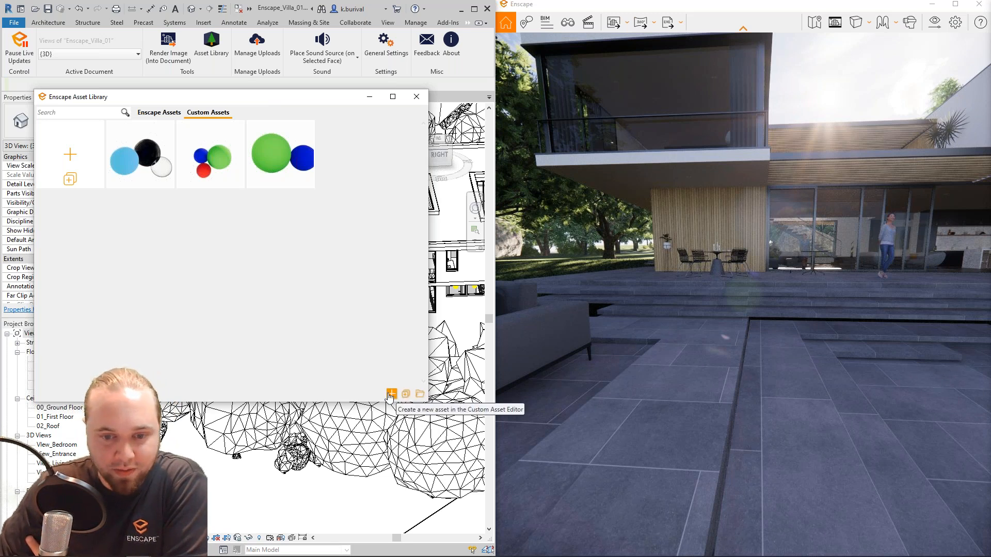
{"action": "left_click", "coordinate": [419, 394]}
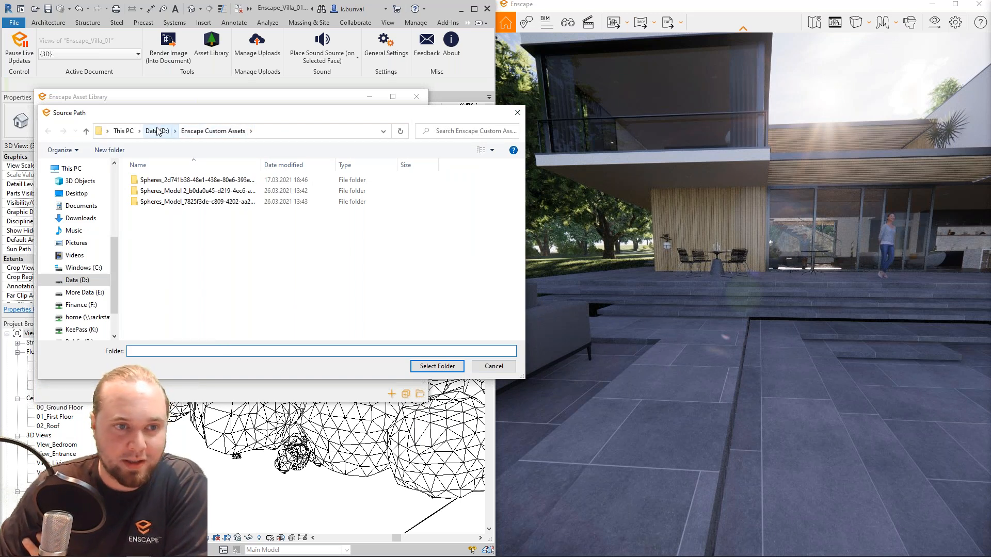
{"action": "left_click", "coordinate": [191, 131]}
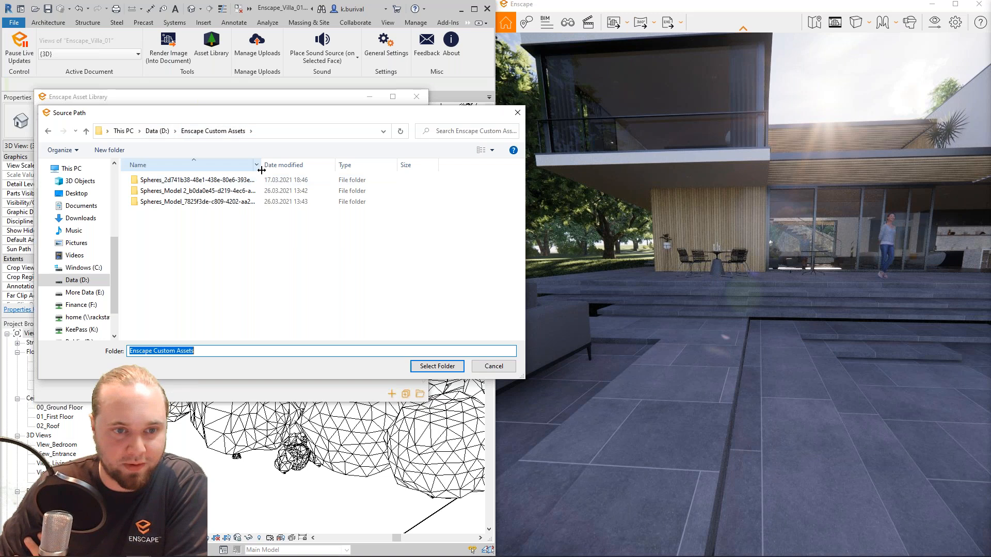
{"action": "left_click_drag", "start_coordinate": [260, 165], "coordinate": [312, 165]}
{"action": "left_click", "coordinate": [282, 249]}
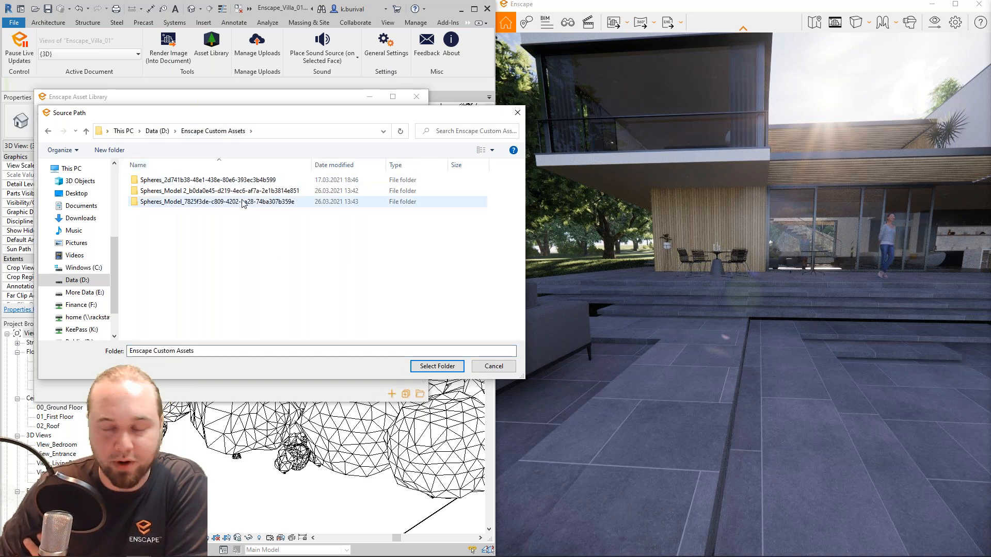
{"action": "left_click", "coordinate": [518, 111]}
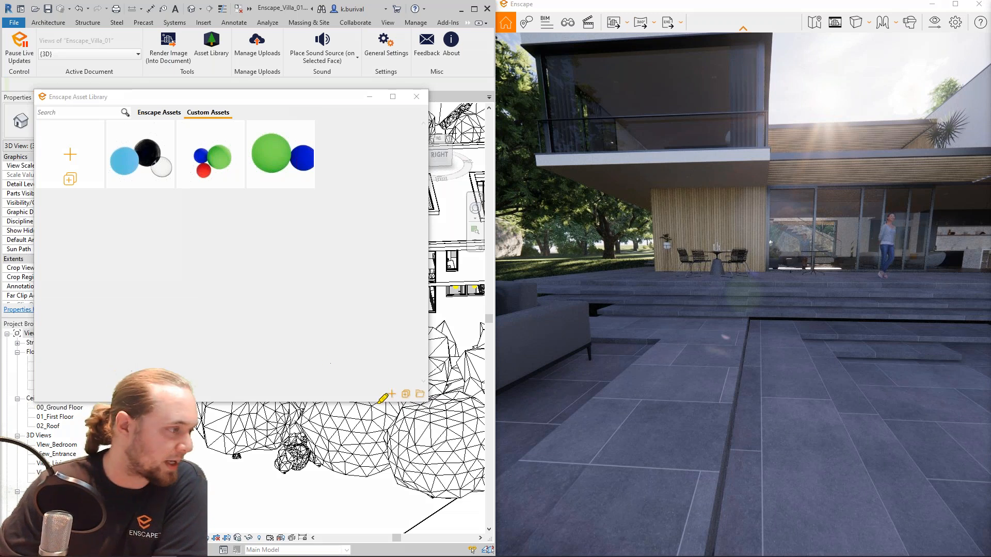
{"action": "mouse_move", "coordinate": [405, 399]}
{"action": "left_mouse_down"}
{"action": "mouse_move", "coordinate": [413, 378]}
{"action": "mouse_move", "coordinate": [385, 413]}
{"action": "mouse_move", "coordinate": [390, 405]}
{"action": "left_mouse_up"}
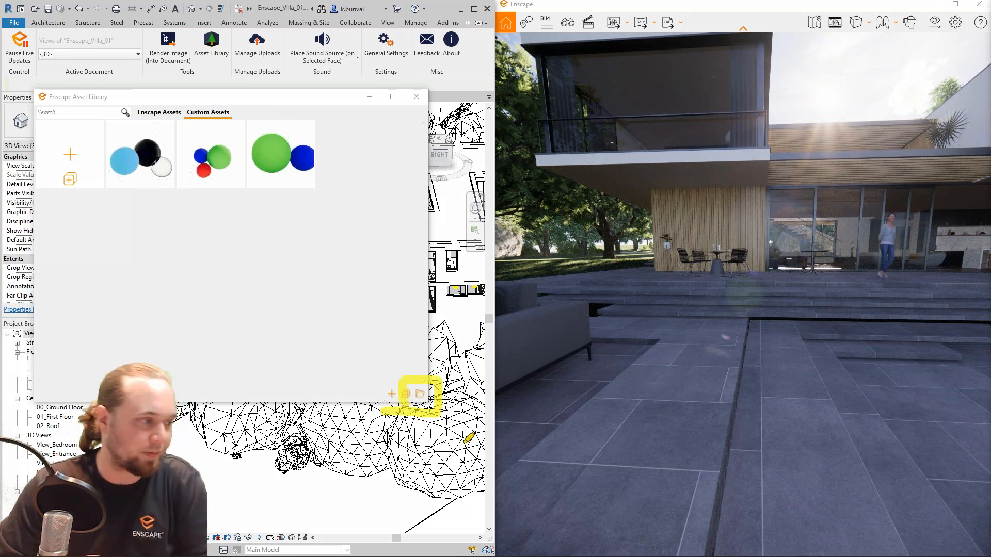
{"action": "left_click", "coordinate": [419, 393]}
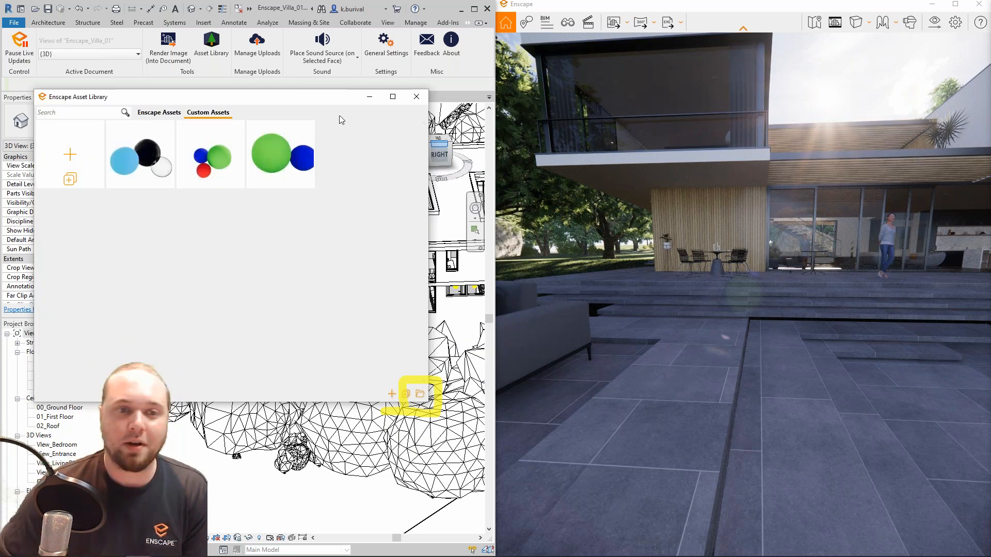
{"action": "left_click", "coordinate": [420, 395]}
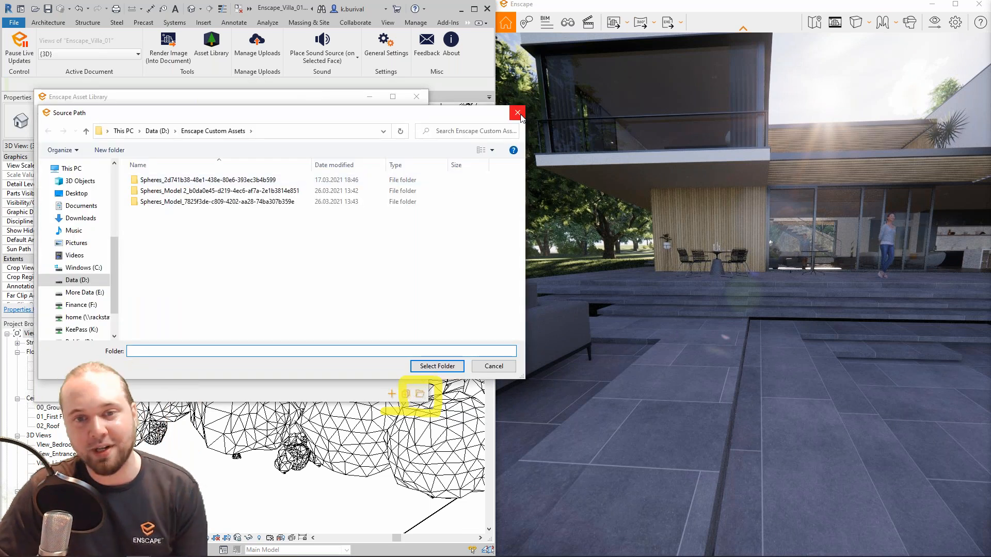
{"action": "left_click", "coordinate": [437, 366]}
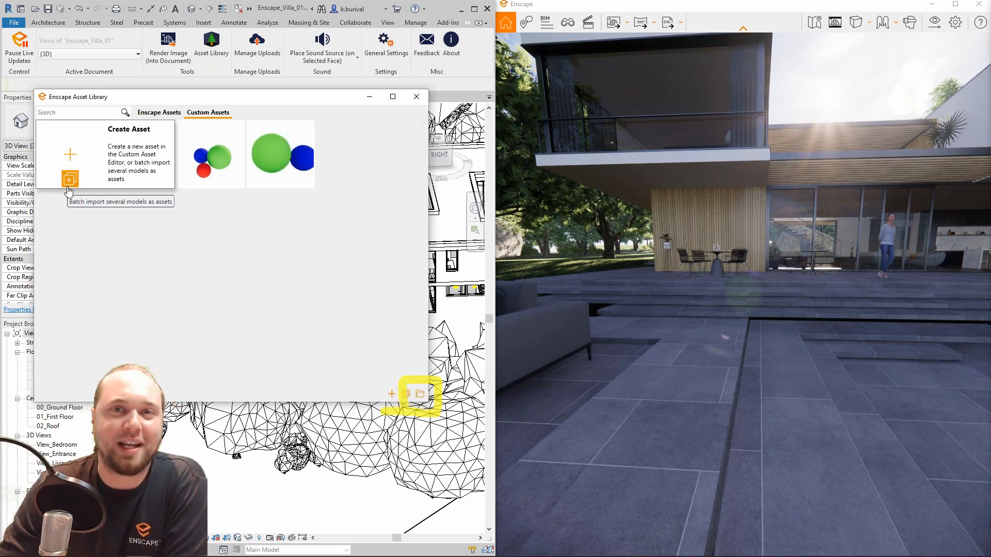
- Start a new project in the Custom Asset Editor and title the asset "Three Cubes"
{"action": "left_click", "coordinate": [72, 160]}
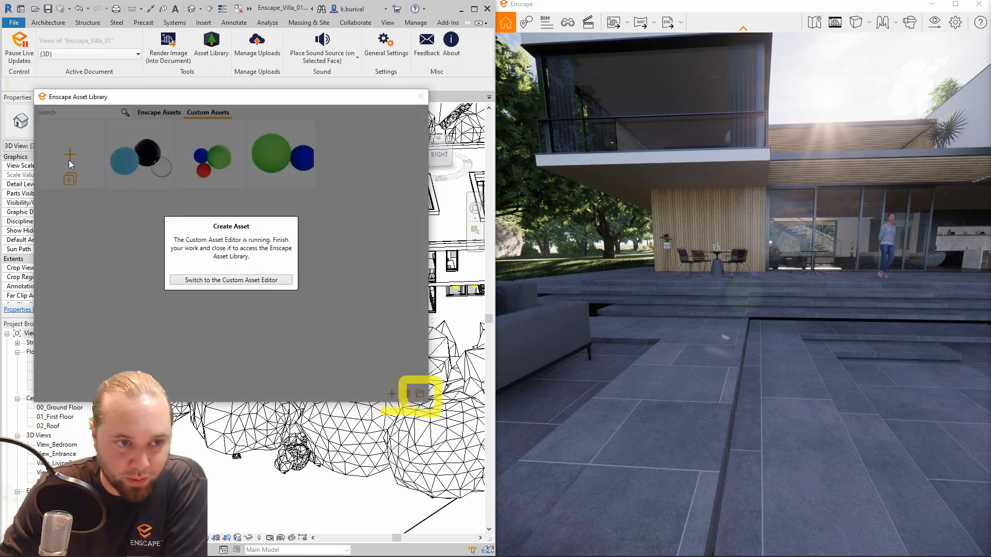
{"action": "left_click", "coordinate": [214, 279]}
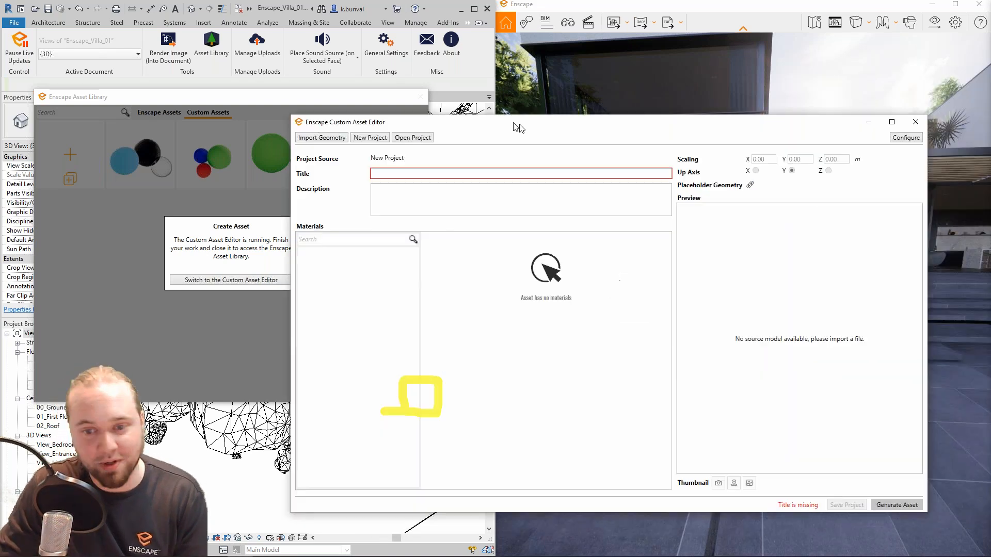
{"action": "left_click_drag", "start_coordinate": [516, 125], "coordinate": [295, 128]}
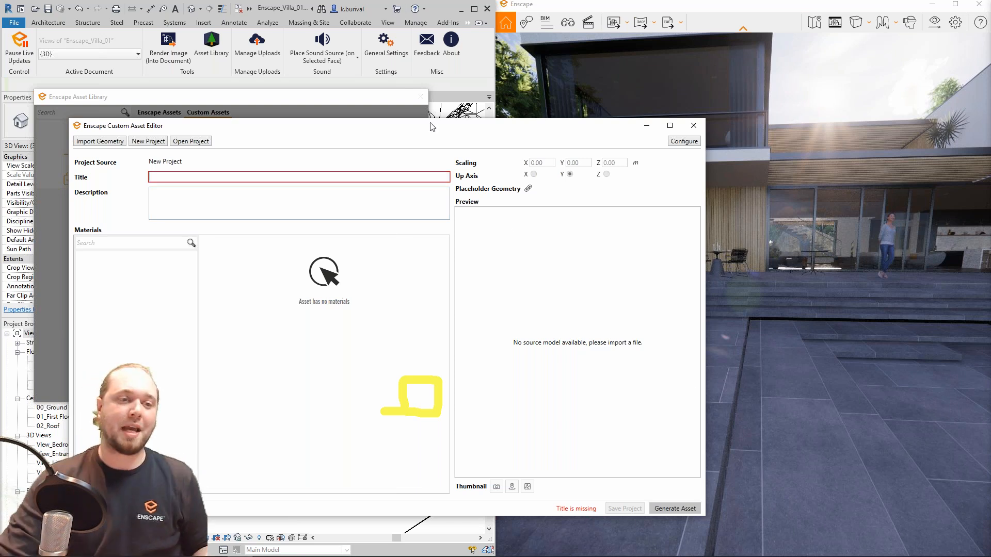
{"action": "type", "text": "Three Cubes"}
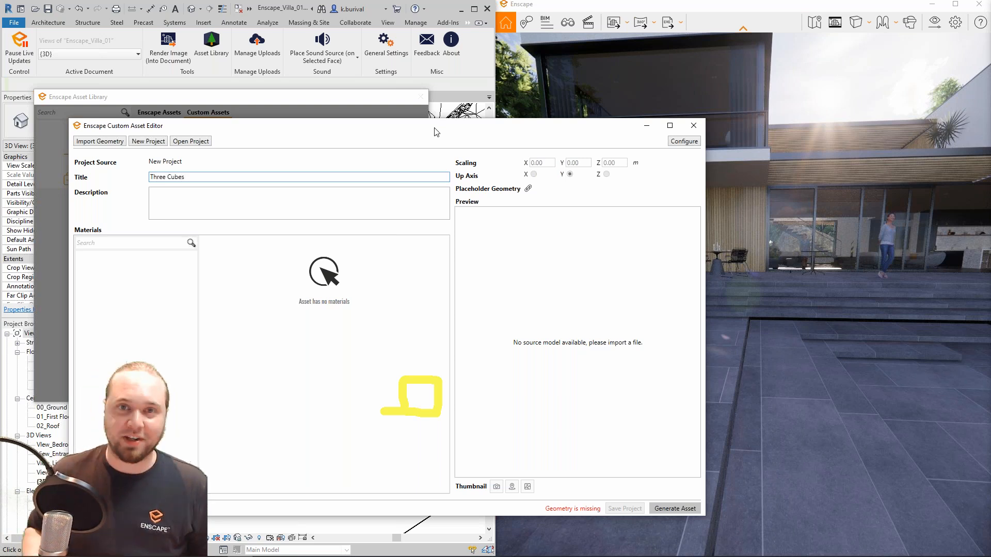
- Enter "This description" as the description of the Three Cubes asset
{"action": "left_click", "coordinate": [188, 212]}
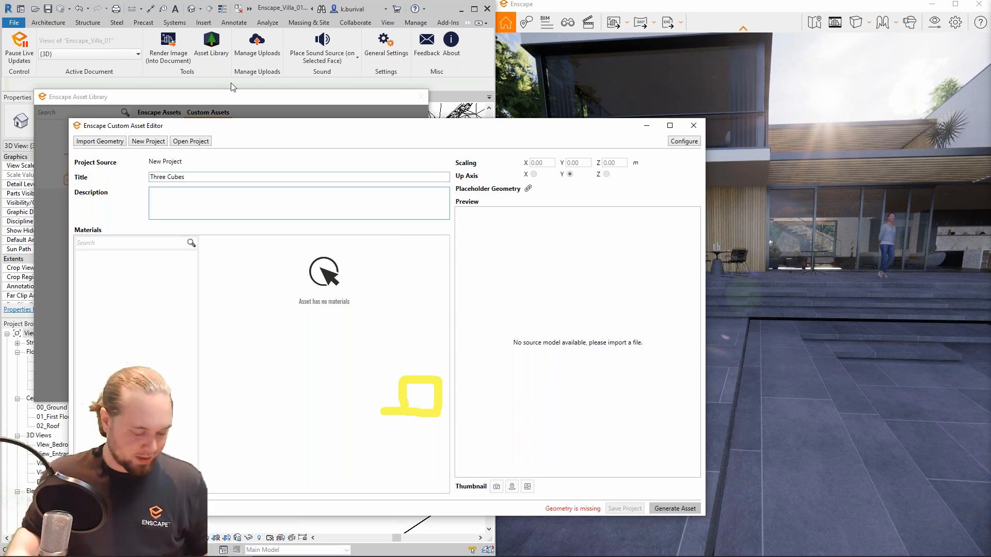
{"action": "type", "text": "This description"}
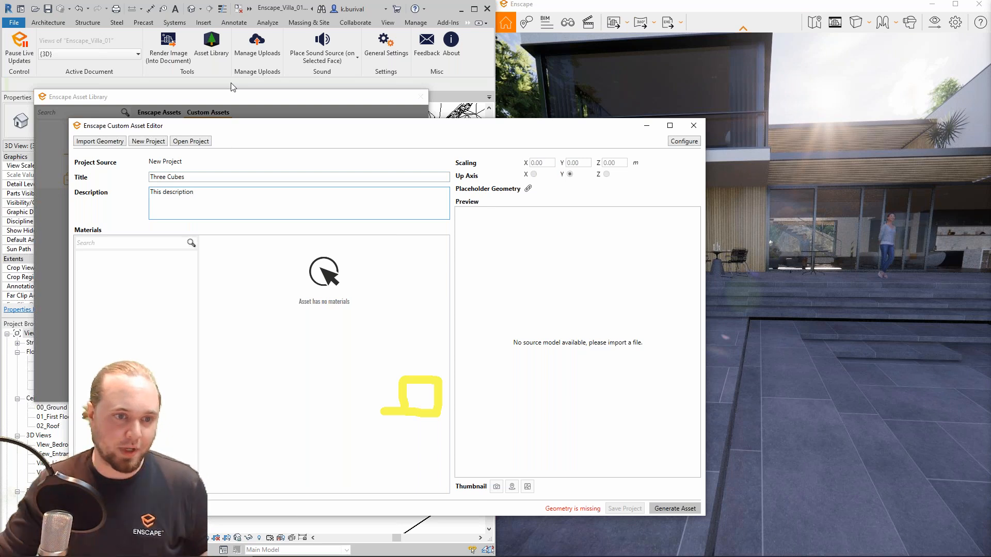
{"action": "key", "text": "Tab"}
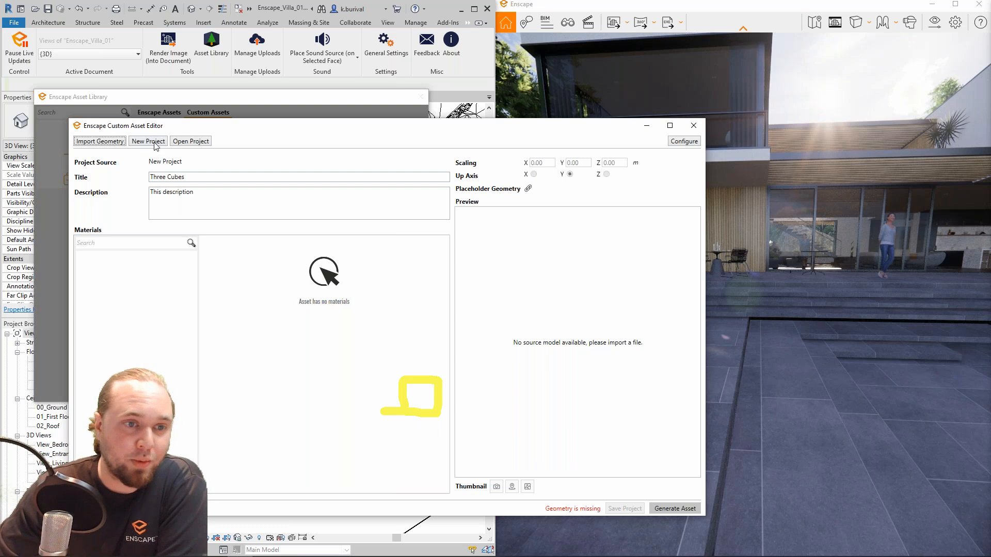
- Import the geometry file Cubes.fbx from the Desktop folder into the asset project
{"action": "left_click", "coordinate": [98, 142]}
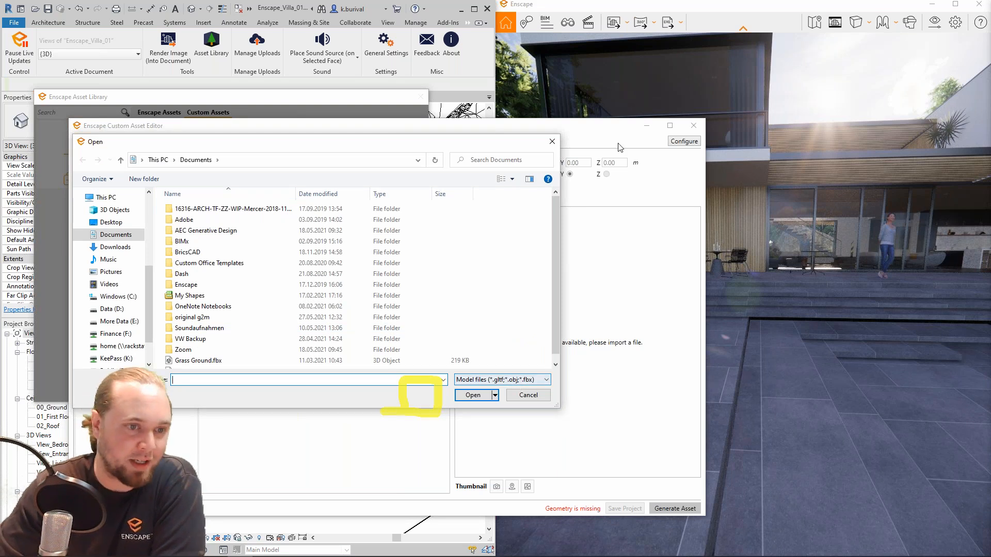
{"action": "left_click", "coordinate": [121, 228]}
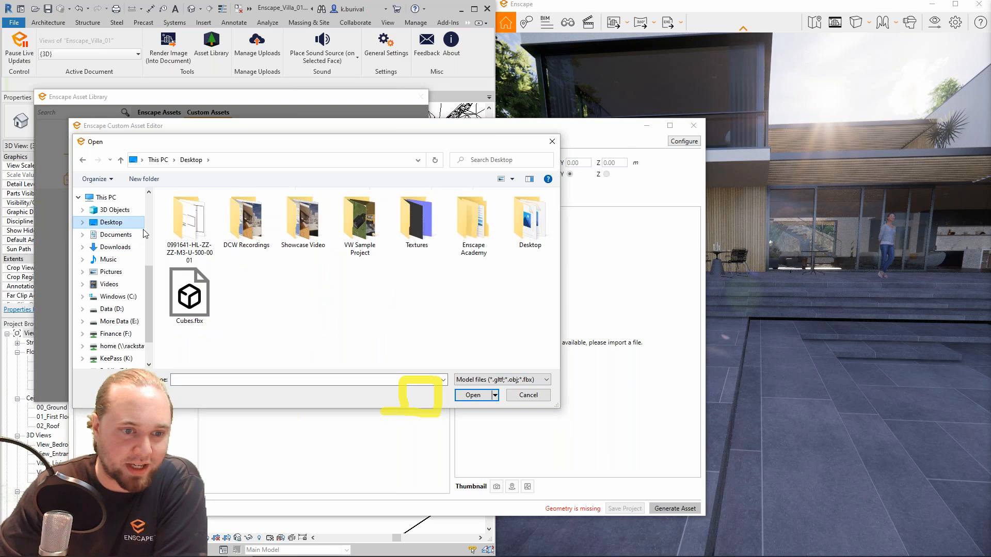
{"action": "double_click", "coordinate": [192, 291]}
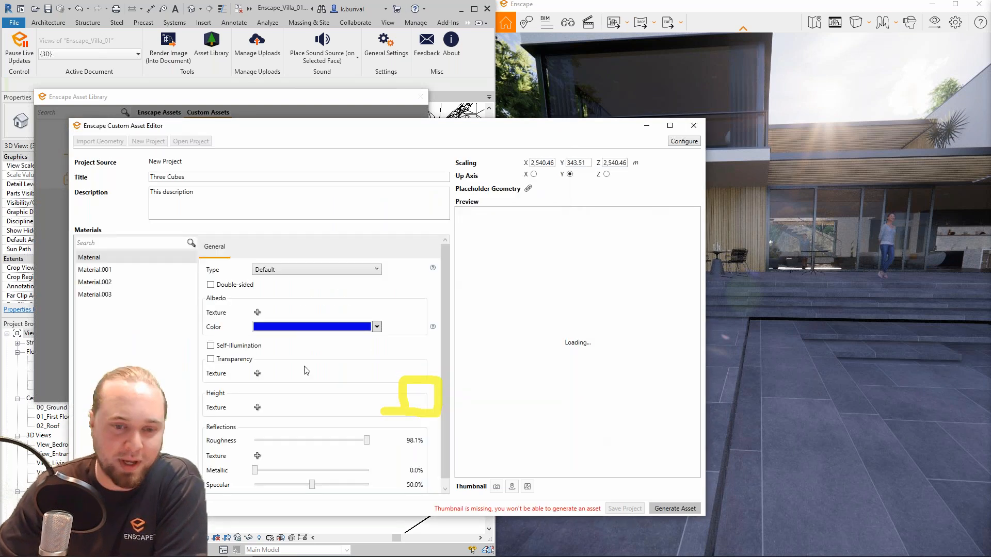
- Examine the imported cubes in the preview and check the asset's X, Y and Z scaling values
{"action": "left_click_drag", "start_coordinate": [577, 354], "coordinate": [591, 350]}
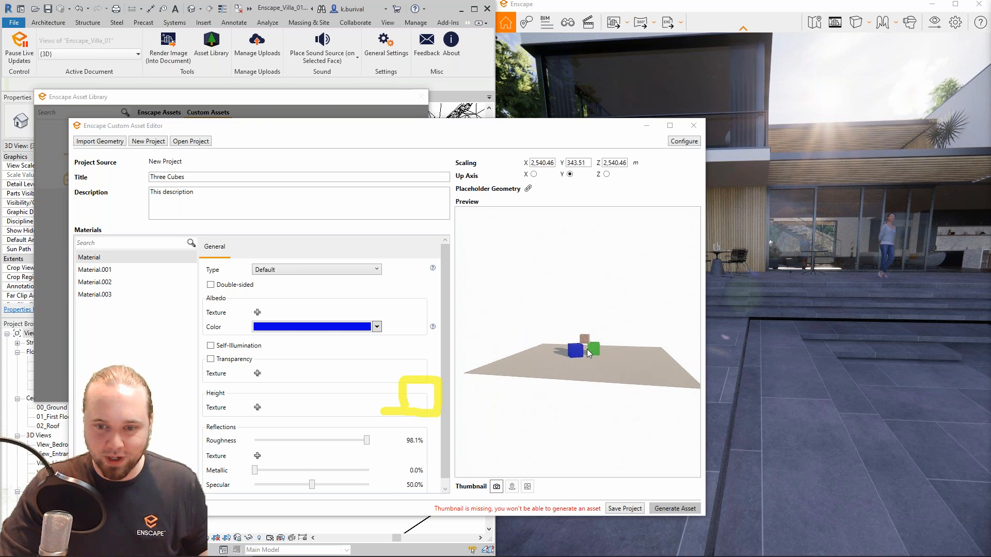
{"action": "scroll", "coordinate": [587, 349], "scroll_direction": "up", "scroll_amount": 5}
{"action": "left_click_drag", "start_coordinate": [577, 379], "coordinate": [582, 378]}
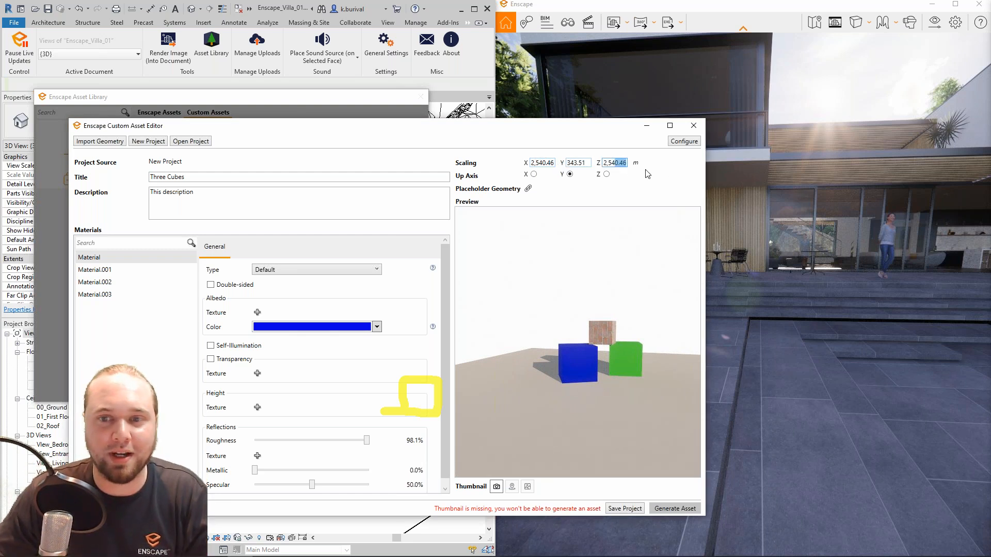
{"action": "left_click", "coordinate": [625, 162]}
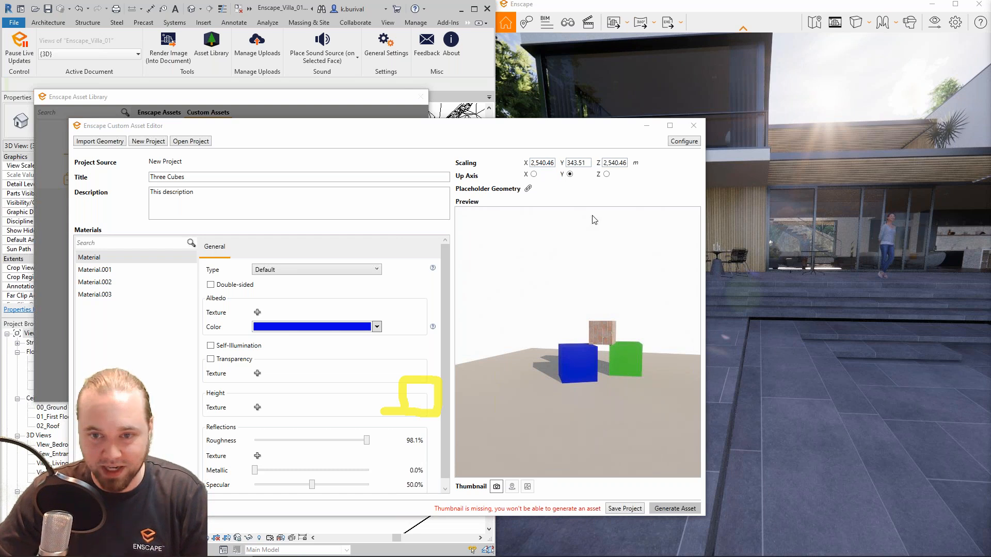
{"action": "left_click", "coordinate": [543, 164]}
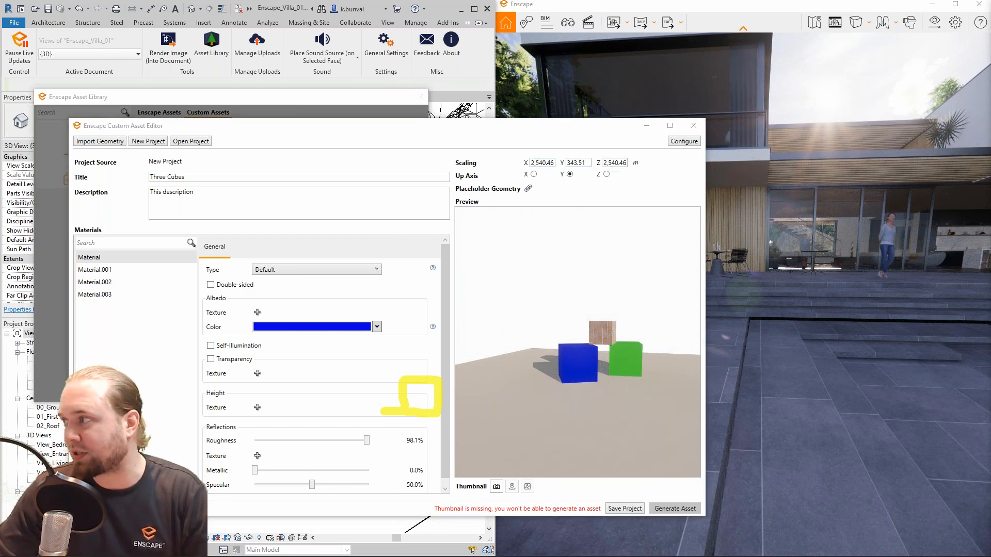
{"action": "mouse_move", "coordinate": [526, 153]}
{"action": "left_mouse_down"}
{"action": "mouse_move", "coordinate": [608, 139]}
{"action": "mouse_move", "coordinate": [670, 173]}
{"action": "mouse_move", "coordinate": [512, 180]}
{"action": "mouse_move", "coordinate": [522, 147]}
{"action": "left_mouse_up"}
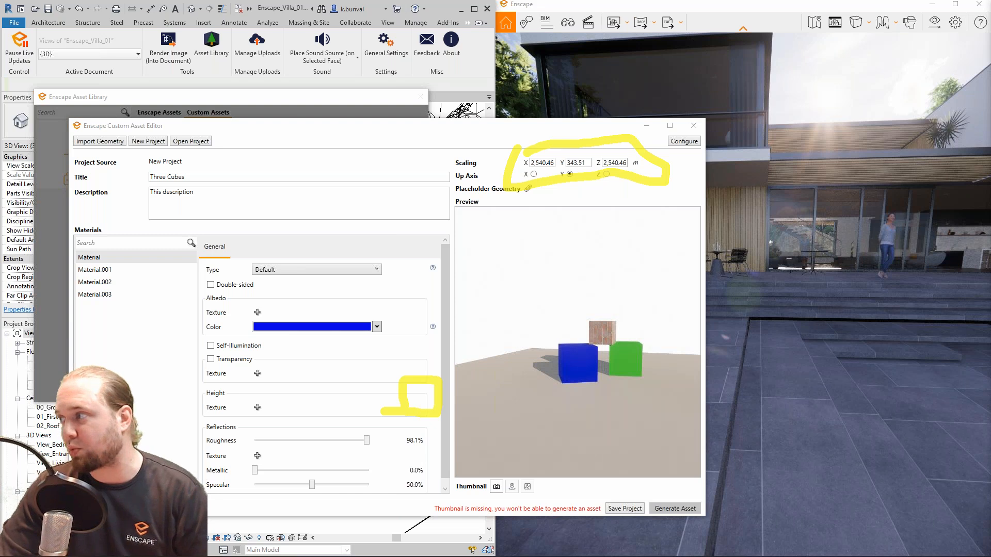
{"action": "key", "text": "Escape"}
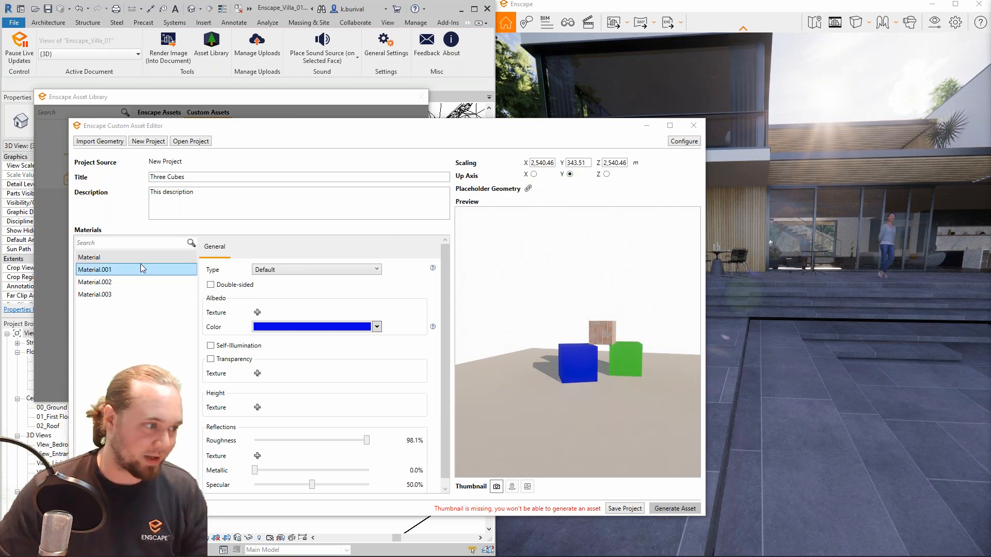
{"action": "left_click_drag", "start_coordinate": [639, 322], "coordinate": [621, 318]}
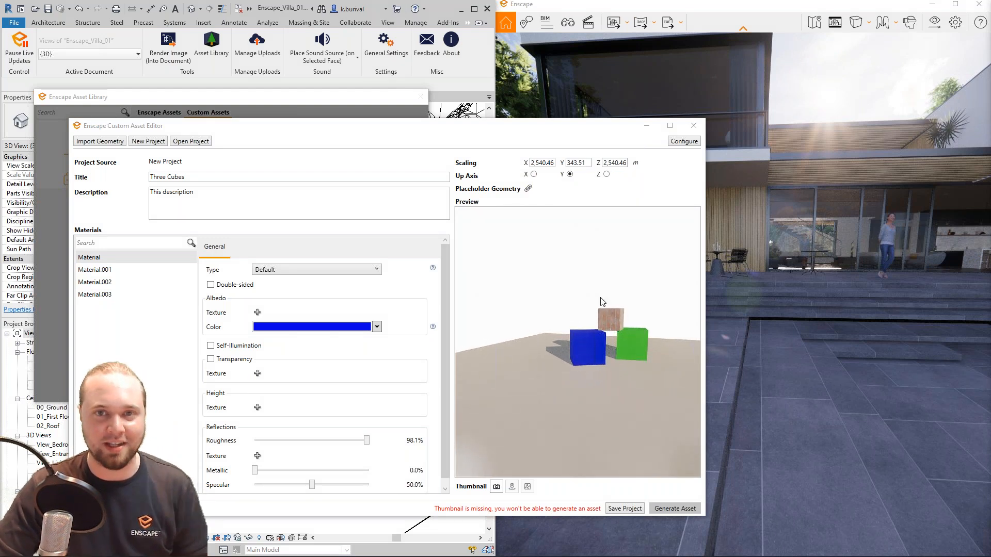
{"action": "scroll", "coordinate": [603, 337], "scroll_direction": "up", "scroll_amount": 3}
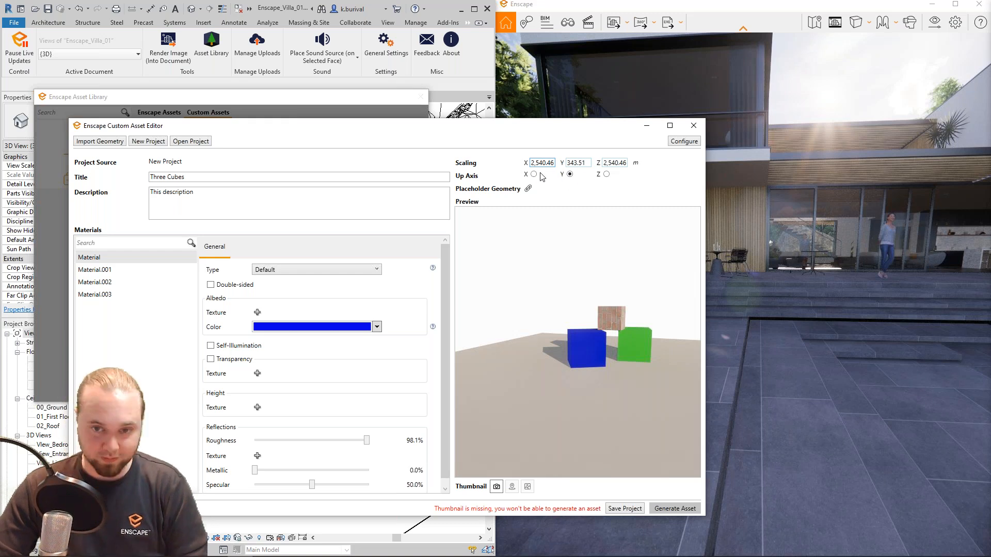
- Set the asset's X scaling to 2.5 m
{"action": "double_click", "coordinate": [541, 163]}
{"action": "key", "text": "BackSpace"}
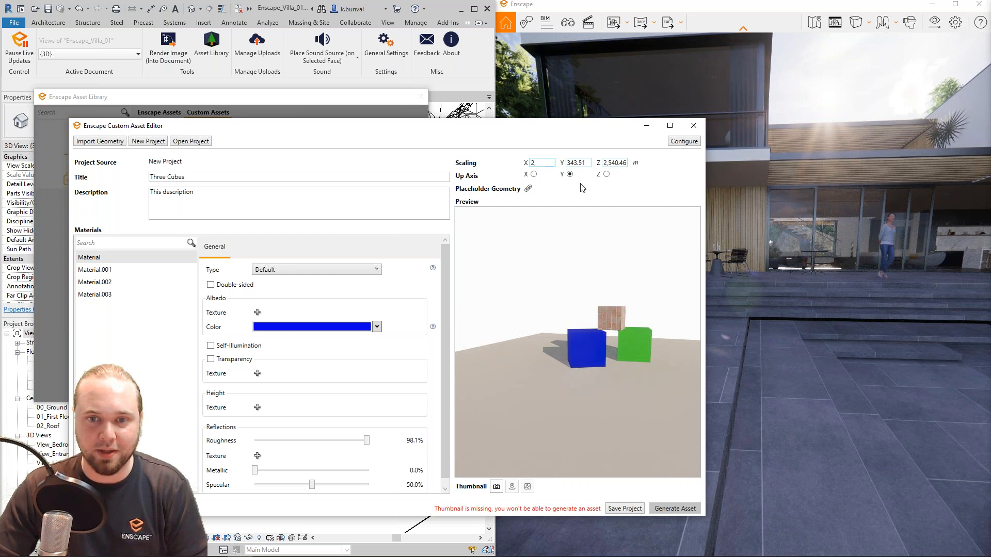
{"action": "type", "text": ".5"}
{"action": "key", "text": "Return"}
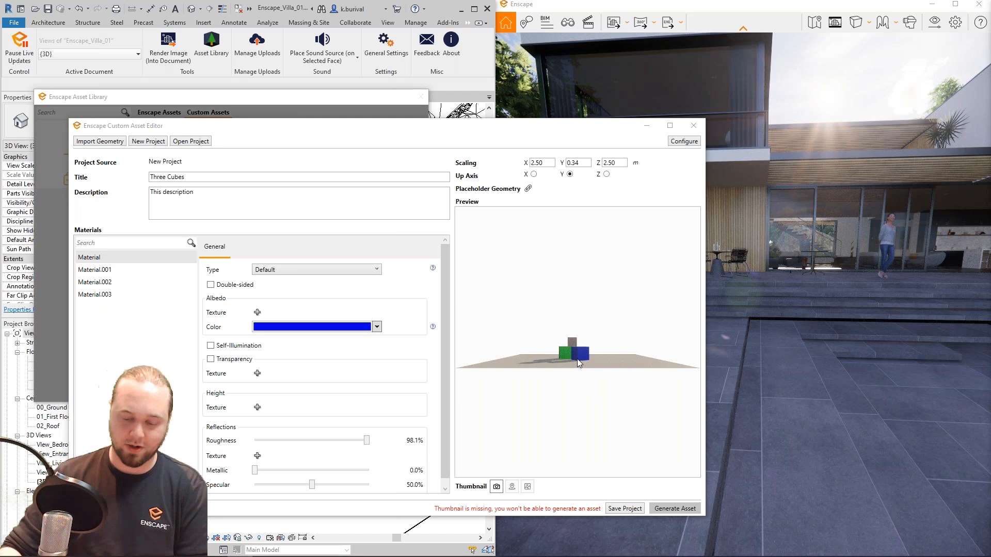
- Inspect the rescaled cubes up close in the preview and compare them with the scaling values
{"action": "left_click_drag", "start_coordinate": [589, 391], "coordinate": [550, 335]}
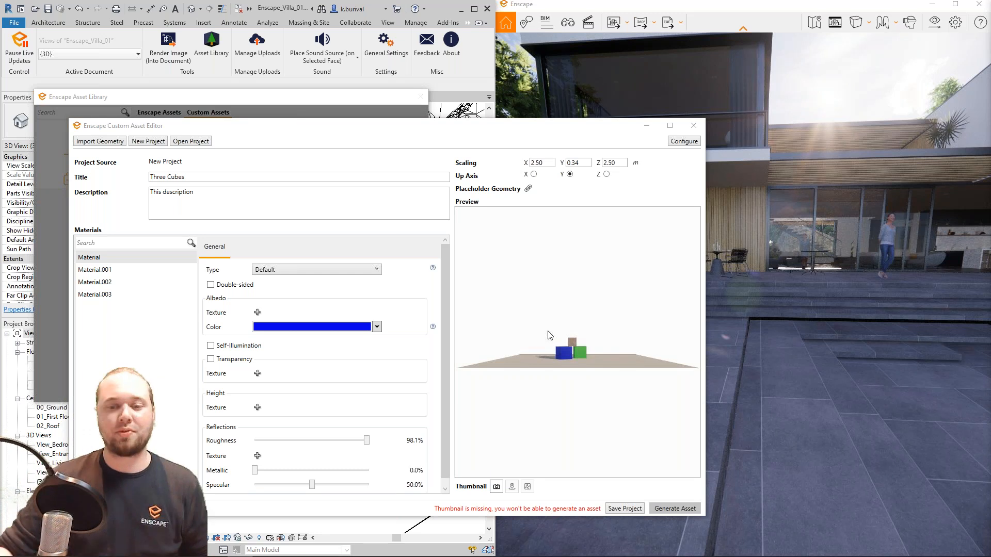
{"action": "mouse_move", "coordinate": [639, 274]}
{"action": "left_mouse_down"}
{"action": "mouse_move", "coordinate": [657, 282]}
{"action": "mouse_move", "coordinate": [627, 268]}
{"action": "mouse_move", "coordinate": [638, 271]}
{"action": "mouse_move", "coordinate": [547, 276]}
{"action": "mouse_move", "coordinate": [598, 289]}
{"action": "mouse_move", "coordinate": [557, 310]}
{"action": "mouse_move", "coordinate": [608, 315]}
{"action": "mouse_move", "coordinate": [638, 274]}
{"action": "left_mouse_up"}
{"action": "key", "text": "w"}
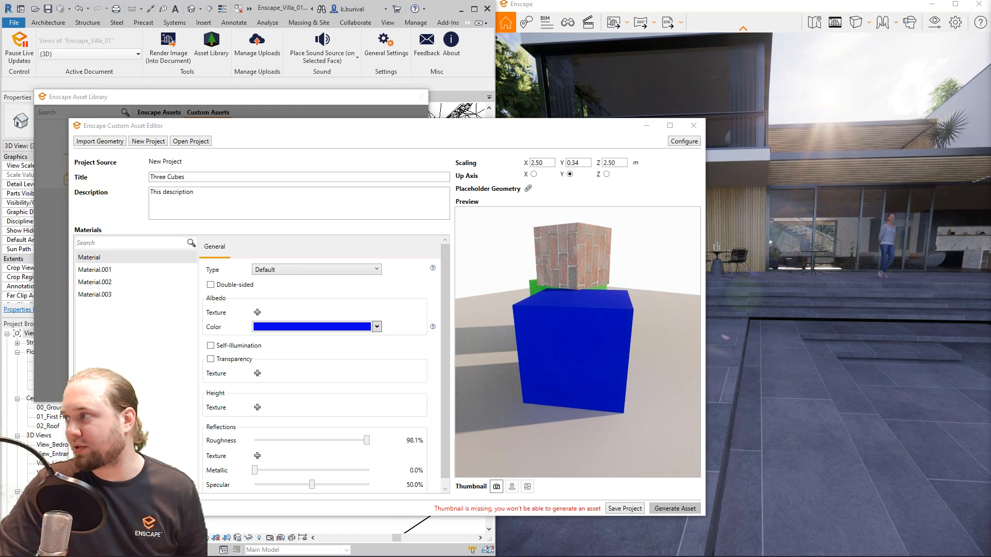
{"action": "mouse_move", "coordinate": [521, 153]}
{"action": "left_mouse_down"}
{"action": "mouse_move", "coordinate": [645, 153]}
{"action": "mouse_move", "coordinate": [606, 176]}
{"action": "left_mouse_up"}
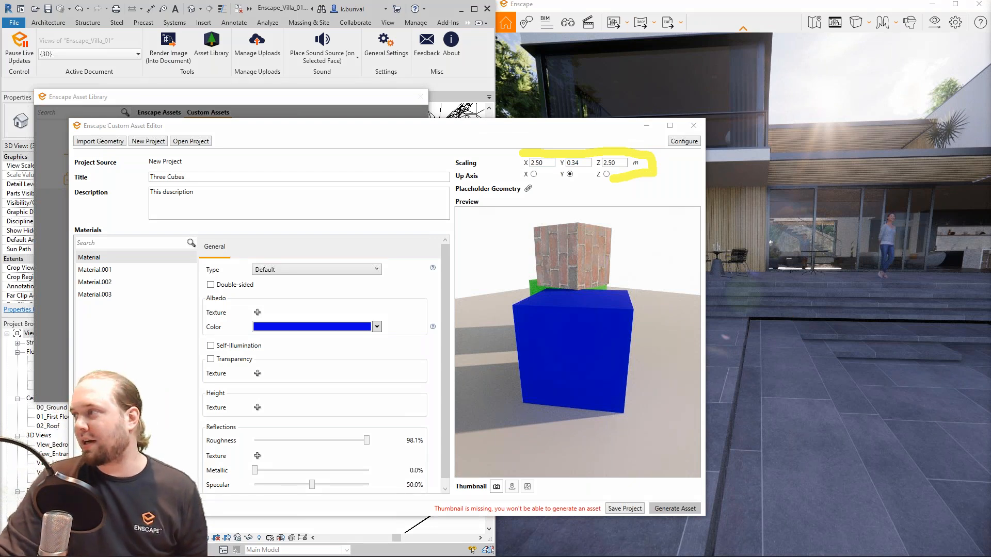
{"action": "mouse_move", "coordinate": [566, 342]}
{"action": "left_mouse_down"}
{"action": "mouse_move", "coordinate": [557, 266]}
{"action": "mouse_move", "coordinate": [567, 235]}
{"action": "mouse_move", "coordinate": [589, 283]}
{"action": "left_mouse_up"}
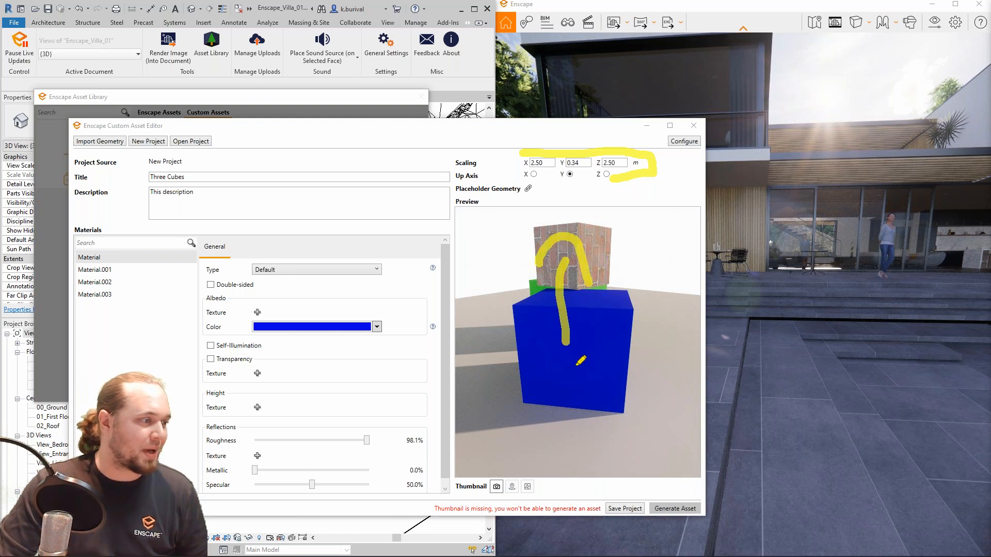
{"action": "mouse_move", "coordinate": [579, 364]}
{"action": "left_mouse_down"}
{"action": "mouse_move", "coordinate": [480, 356]}
{"action": "mouse_move", "coordinate": [503, 390]}
{"action": "left_mouse_up"}
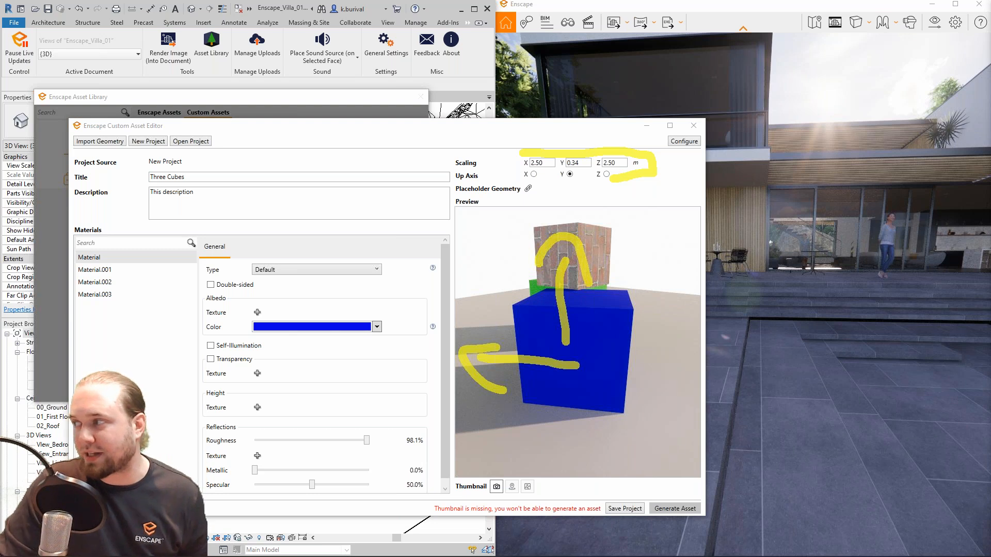
{"action": "key", "text": "Escape"}
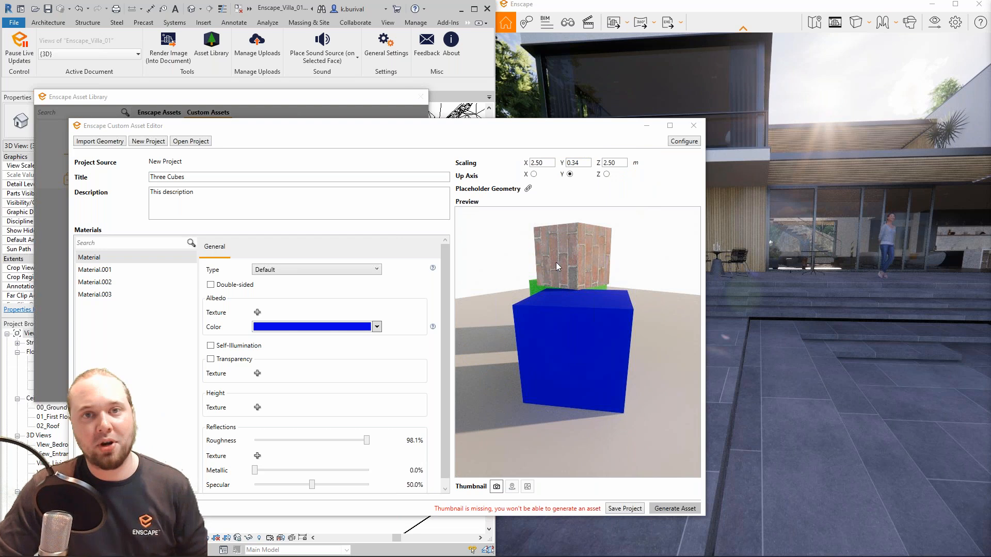
- Try the X and Z up axes on the cubes and restore Y as the up axis
{"action": "left_click", "coordinate": [533, 175]}
{"action": "left_click", "coordinate": [606, 174]}
{"action": "scroll", "coordinate": [574, 324], "scroll_direction": "down", "scroll_amount": 2}
{"action": "mouse_move", "coordinate": [573, 324]}
{"action": "left_mouse_down"}
{"action": "mouse_move", "coordinate": [599, 325]}
{"action": "mouse_move", "coordinate": [532, 330]}
{"action": "mouse_move", "coordinate": [593, 299]}
{"action": "mouse_move", "coordinate": [568, 361]}
{"action": "mouse_move", "coordinate": [547, 330]}
{"action": "mouse_move", "coordinate": [567, 313]}
{"action": "left_mouse_up"}
{"action": "left_click", "coordinate": [570, 173]}
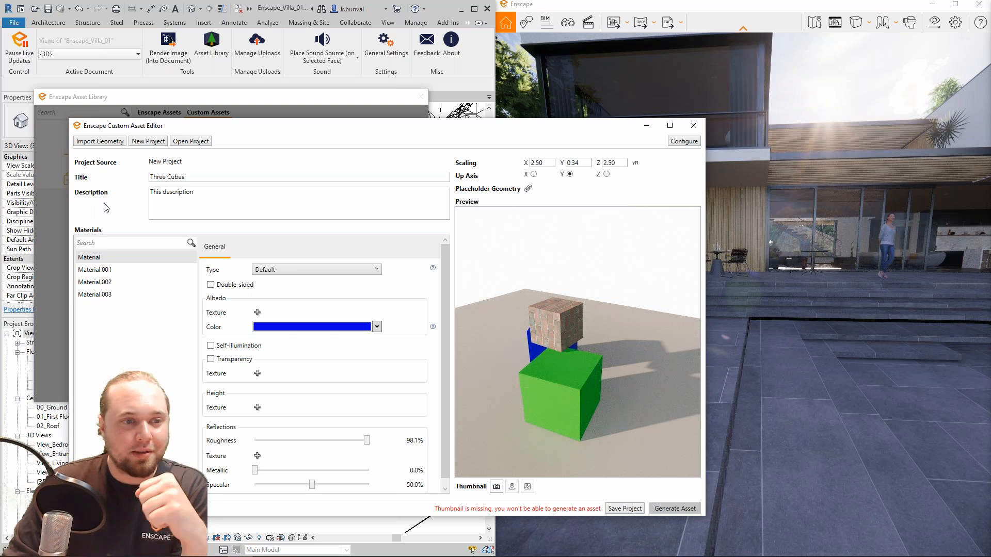
- Narrow the Custom Asset Editor window and move it clear of the Enscape render view
{"action": "left_click_drag", "start_coordinate": [70, 219], "coordinate": [317, 205]}
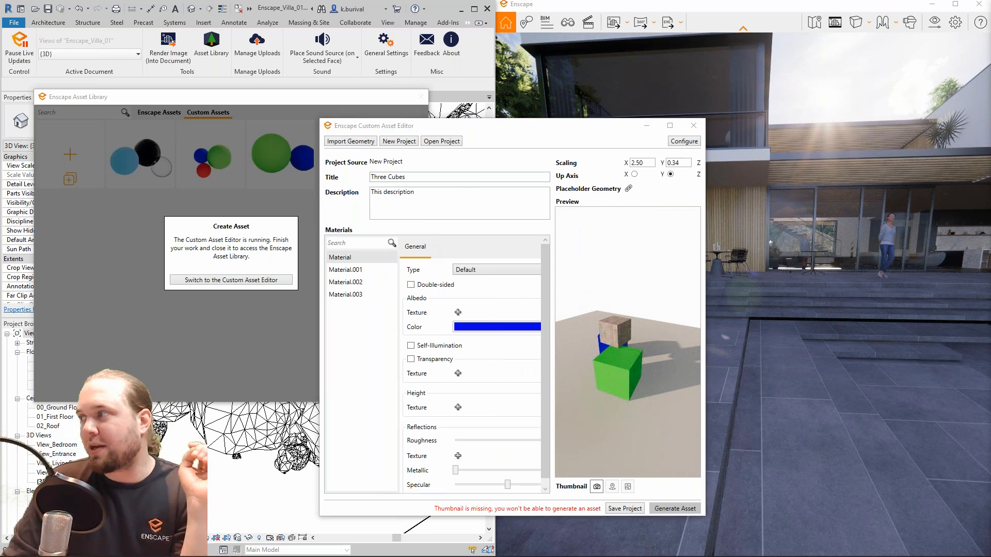
{"action": "mouse_move", "coordinate": [616, 176]}
{"action": "left_mouse_down"}
{"action": "mouse_move", "coordinate": [648, 181]}
{"action": "mouse_move", "coordinate": [593, 201]}
{"action": "mouse_move", "coordinate": [548, 197]}
{"action": "mouse_move", "coordinate": [588, 174]}
{"action": "mouse_move", "coordinate": [638, 170]}
{"action": "left_mouse_up"}
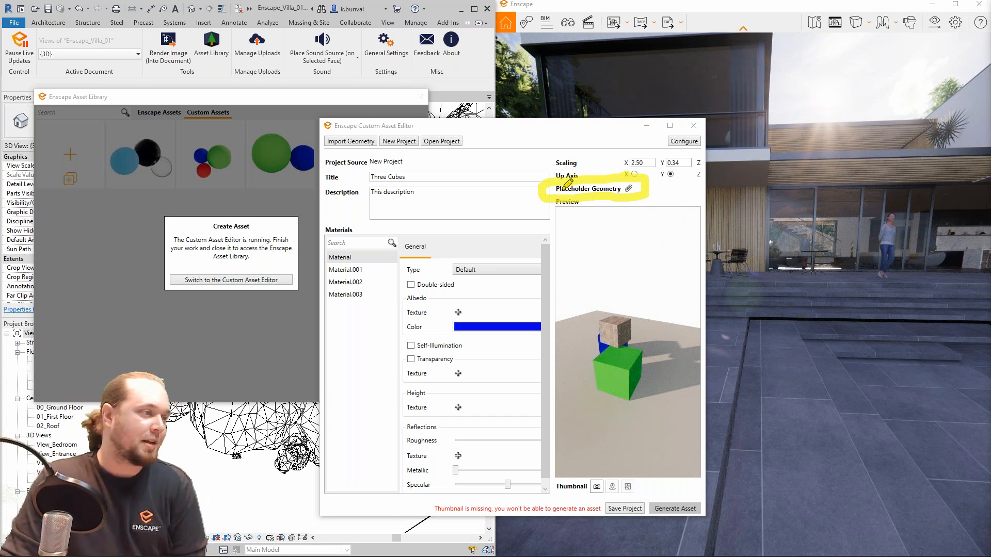
{"action": "mouse_move", "coordinate": [562, 175]}
{"action": "left_mouse_down"}
{"action": "mouse_move", "coordinate": [493, 163]}
{"action": "mouse_move", "coordinate": [253, 409]}
{"action": "mouse_move", "coordinate": [258, 457]}
{"action": "mouse_move", "coordinate": [293, 420]}
{"action": "left_mouse_up"}
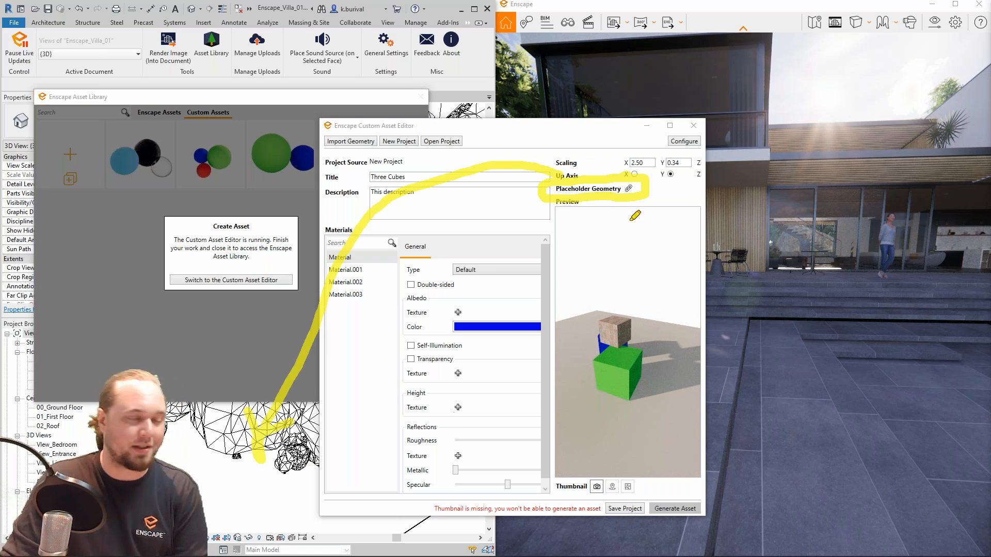
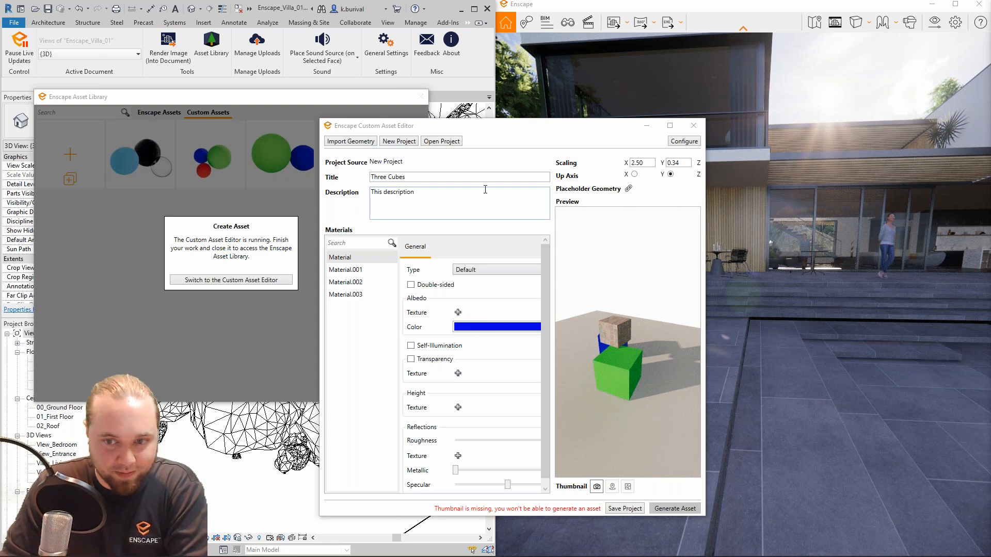
{"action": "left_click_drag", "start_coordinate": [540, 130], "coordinate": [301, 114]}
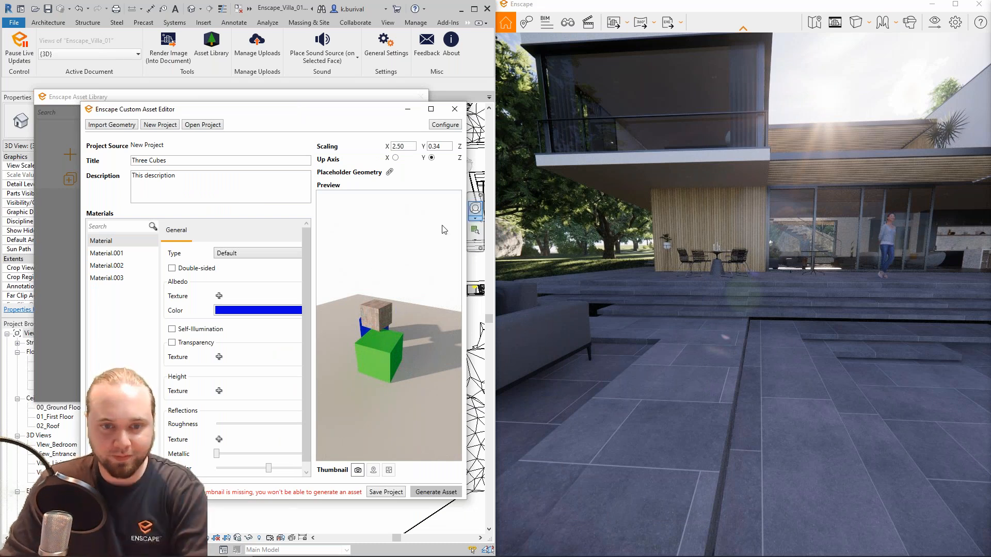
- Examine the settings of the imported materials one after another, from Material to Material.002
{"action": "left_click_drag", "start_coordinate": [427, 241], "coordinate": [365, 214]}
{"action": "left_click", "coordinate": [134, 186]}
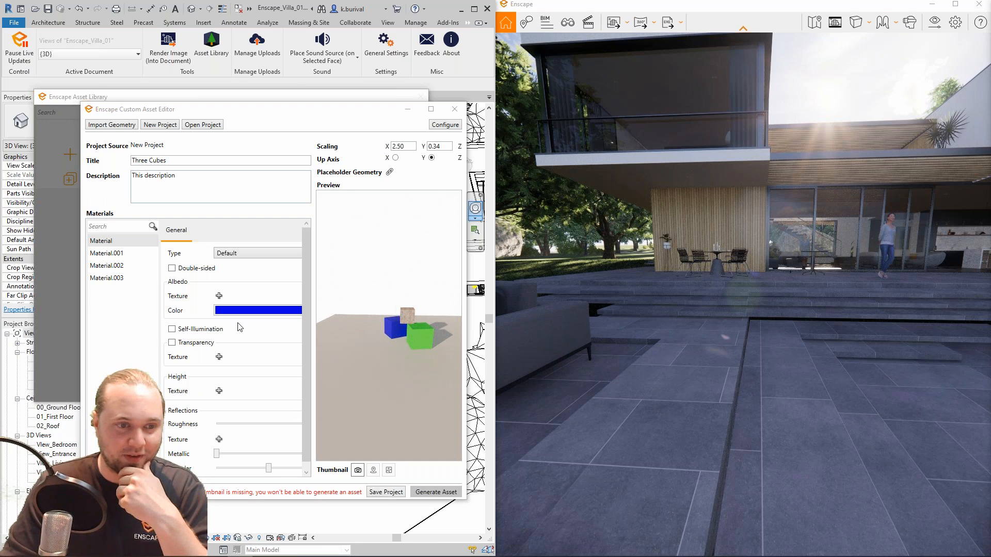
{"action": "left_click", "coordinate": [121, 241]}
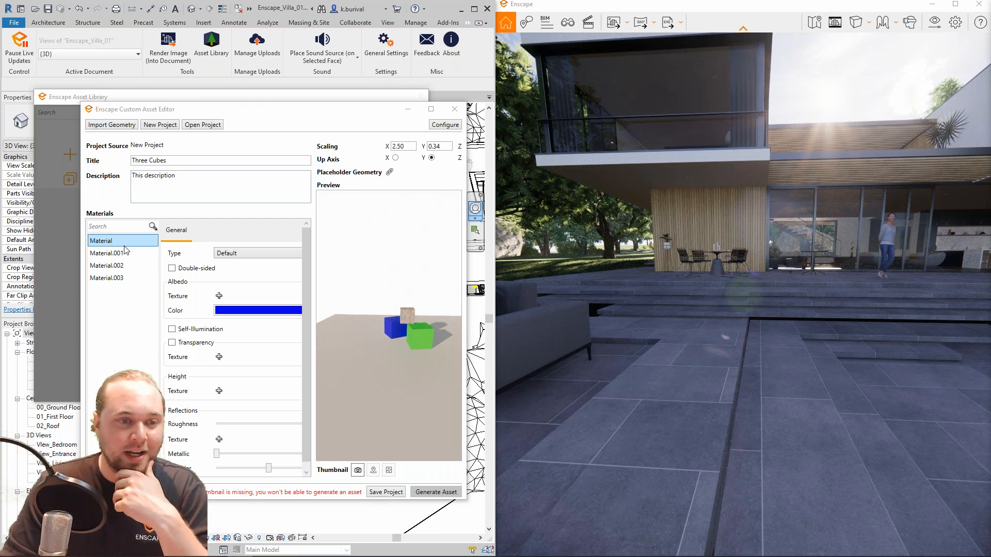
{"action": "left_click", "coordinate": [123, 253]}
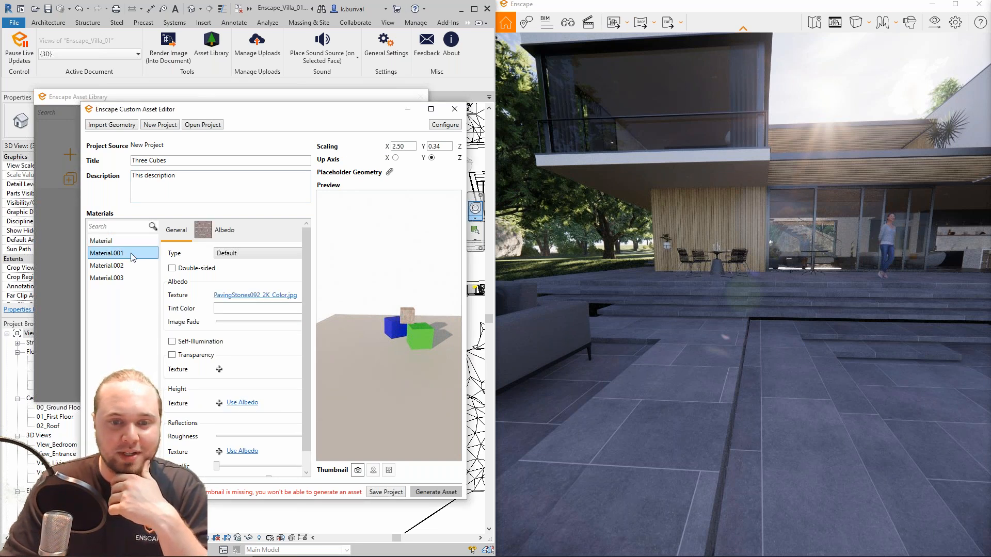
{"action": "left_click", "coordinate": [133, 265]}
{"action": "left_click", "coordinate": [137, 277]}
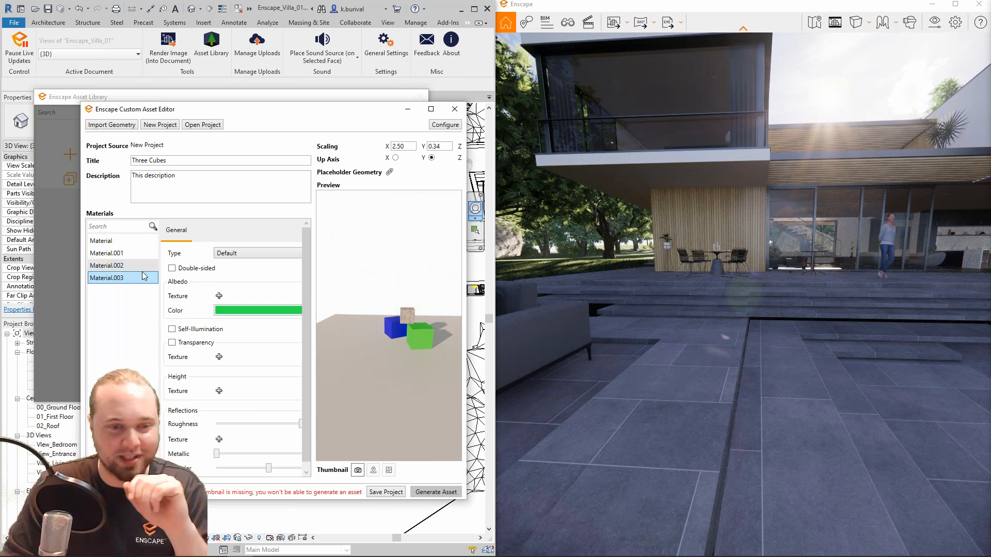
- Inspect the three cubes in the preview from several angles and distances
{"action": "left_click_drag", "start_coordinate": [373, 311], "coordinate": [396, 317]}
{"action": "key", "text": "w"}
{"action": "key", "text": "w"}
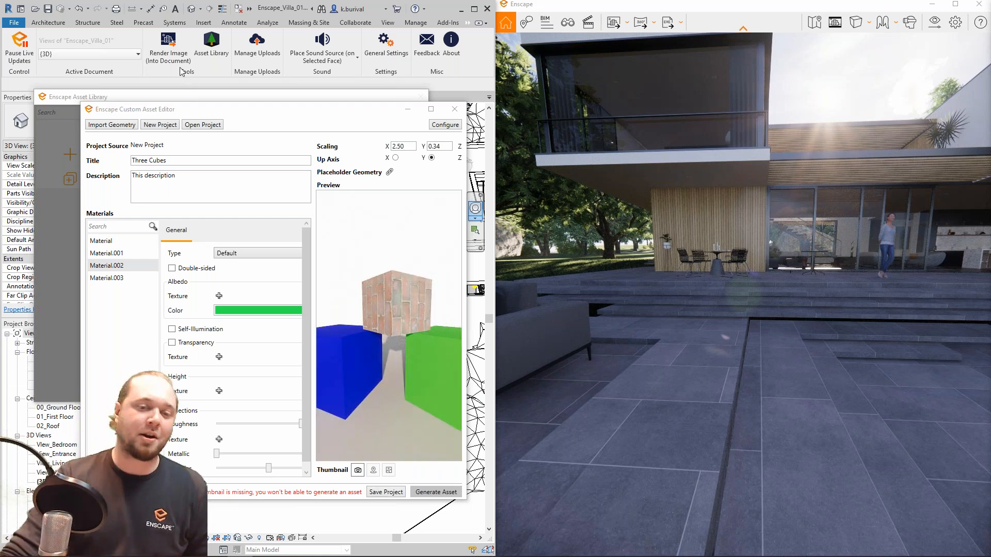
{"action": "right_click_drag", "start_coordinate": [402, 348], "coordinate": [401, 382]}
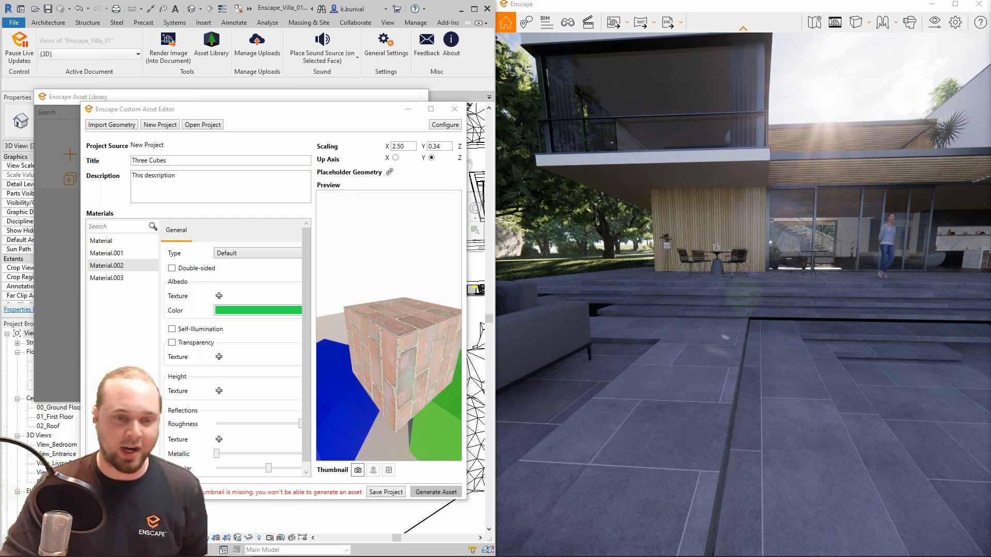
{"action": "scroll", "coordinate": [371, 397], "scroll_direction": "down", "scroll_amount": 5}
{"action": "right_click_drag", "start_coordinate": [371, 398], "coordinate": [455, 410]}
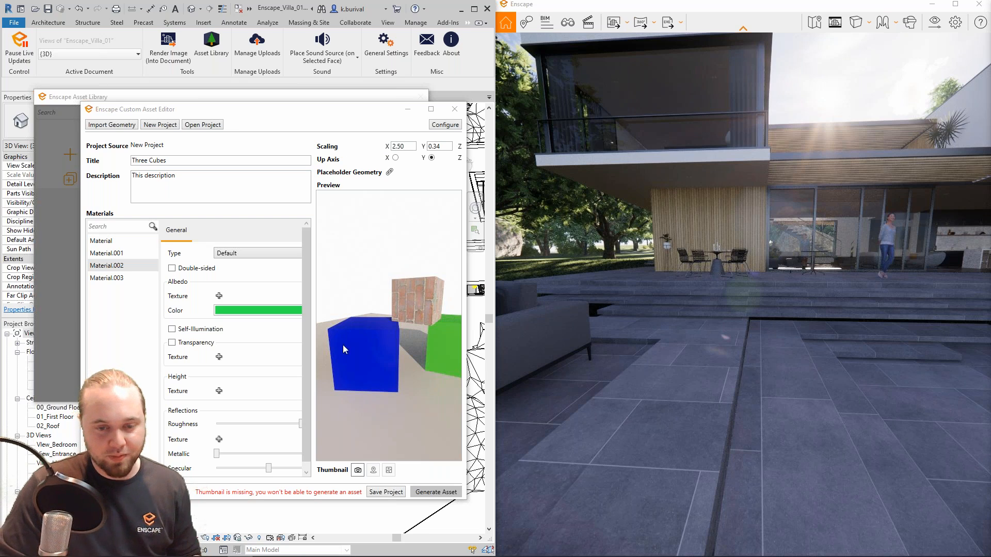
- Compare the blue, green and brick cubes in the preview up close and from both sides
{"action": "scroll", "coordinate": [333, 339], "scroll_direction": "up", "scroll_amount": 4}
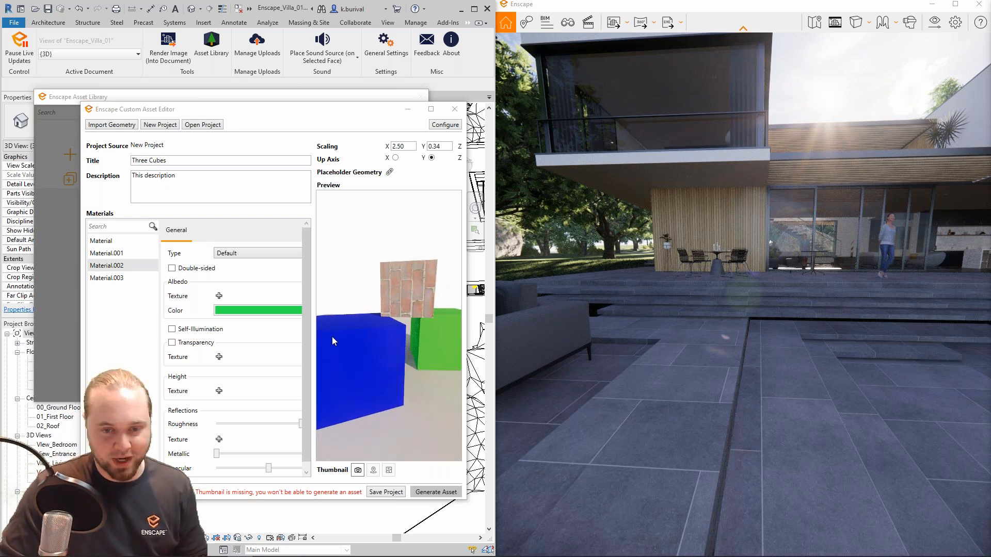
{"action": "right_click_drag", "start_coordinate": [373, 332], "coordinate": [380, 313]}
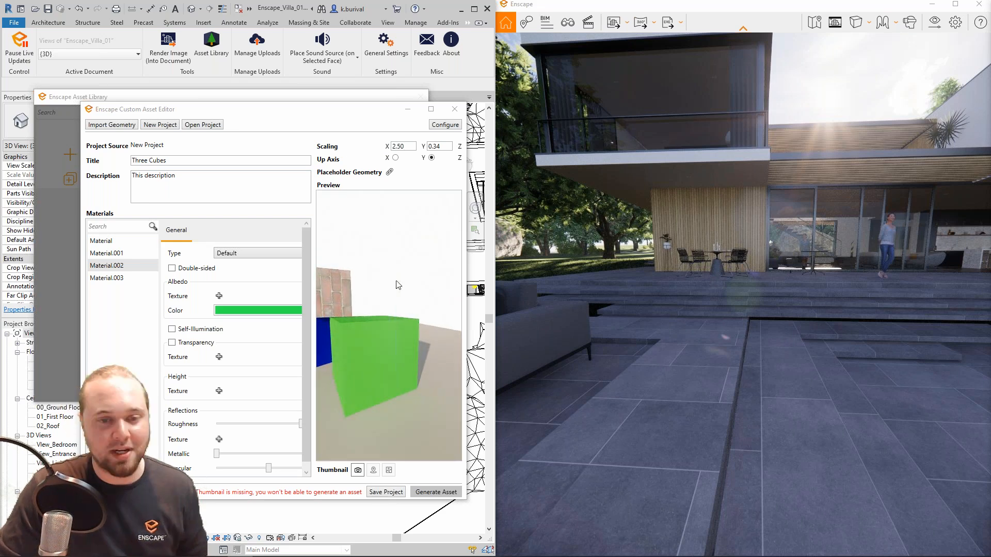
{"action": "right_click_drag", "start_coordinate": [409, 277], "coordinate": [449, 281]}
{"action": "right_click_drag", "start_coordinate": [301, 290], "coordinate": [287, 293]}
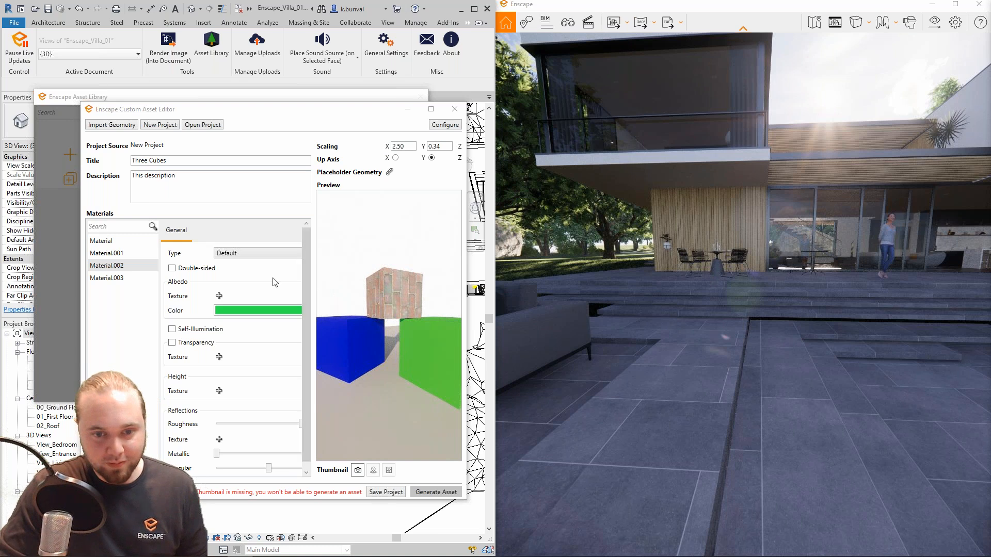
{"action": "right_click_drag", "start_coordinate": [435, 303], "coordinate": [242, 305]}
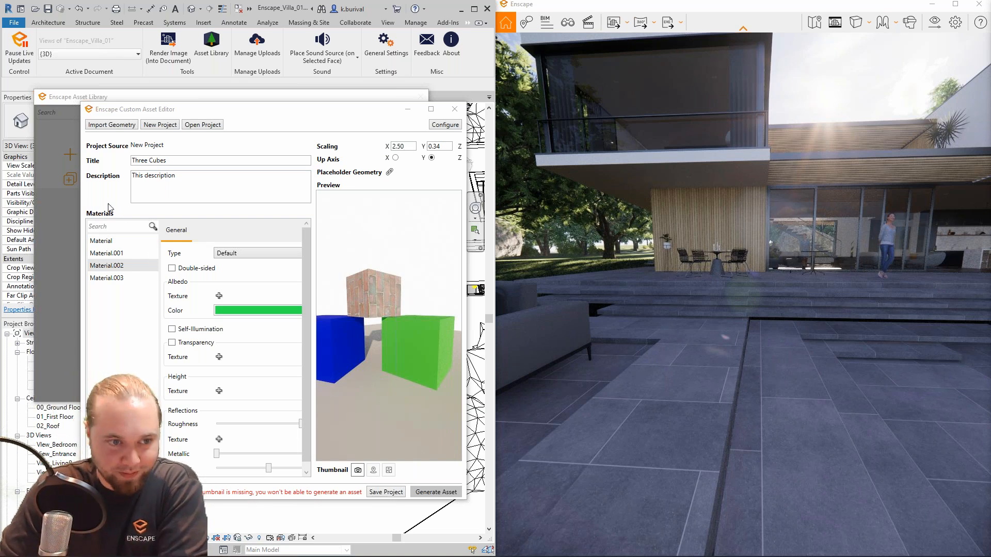
- Move the Custom Asset Editor window aside so the custom assets in the Asset Library are uncovered
{"action": "left_click_drag", "start_coordinate": [133, 205], "coordinate": [76, 216]}
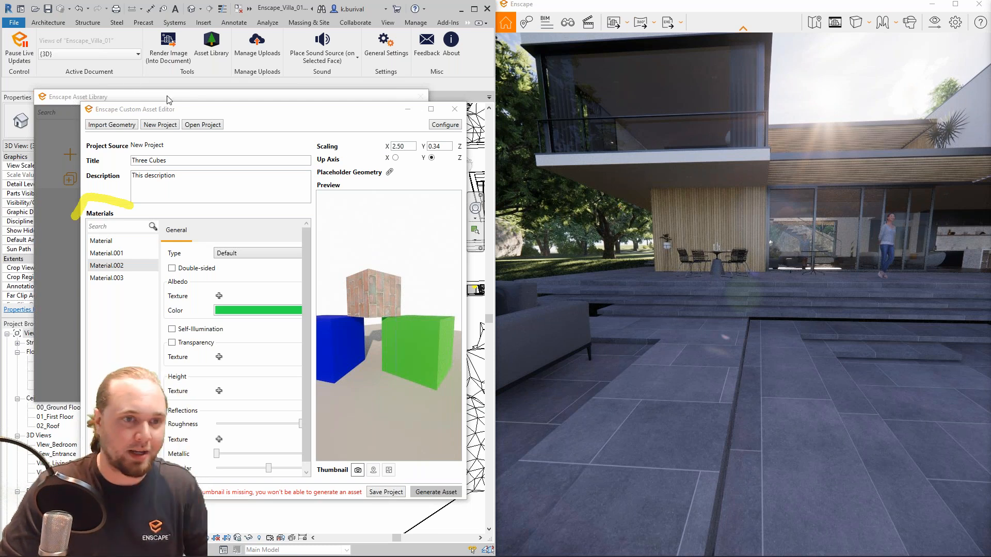
{"action": "left_click_drag", "start_coordinate": [176, 110], "coordinate": [326, 83]}
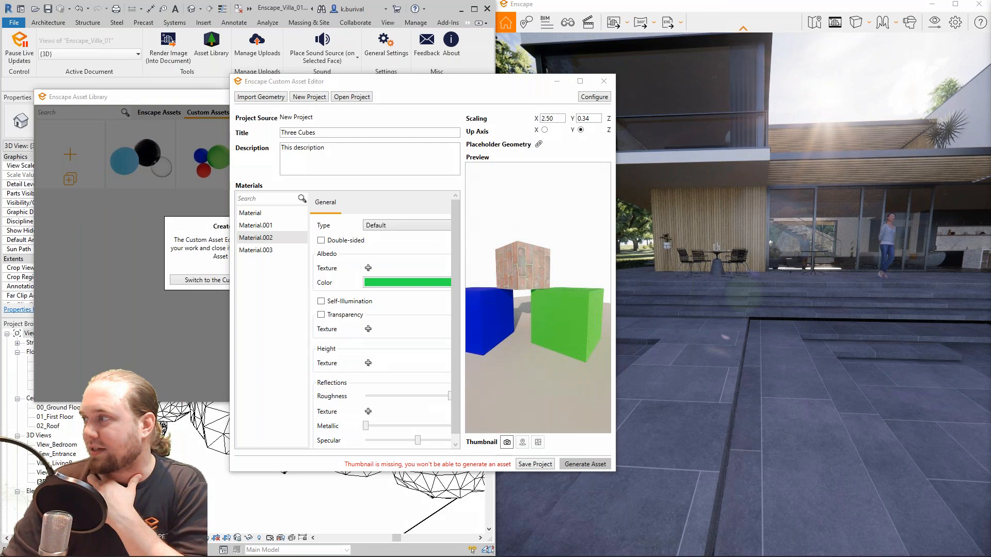
{"action": "mouse_move", "coordinate": [230, 77]}
{"action": "left_mouse_down"}
{"action": "mouse_move", "coordinate": [212, 173]}
{"action": "mouse_move", "coordinate": [225, 484]}
{"action": "mouse_move", "coordinate": [456, 466]}
{"action": "left_mouse_up"}
{"action": "mouse_move", "coordinate": [415, 181]}
{"action": "left_mouse_down"}
{"action": "mouse_move", "coordinate": [455, 180]}
{"action": "mouse_move", "coordinate": [479, 281]}
{"action": "mouse_move", "coordinate": [468, 465]}
{"action": "left_mouse_up"}
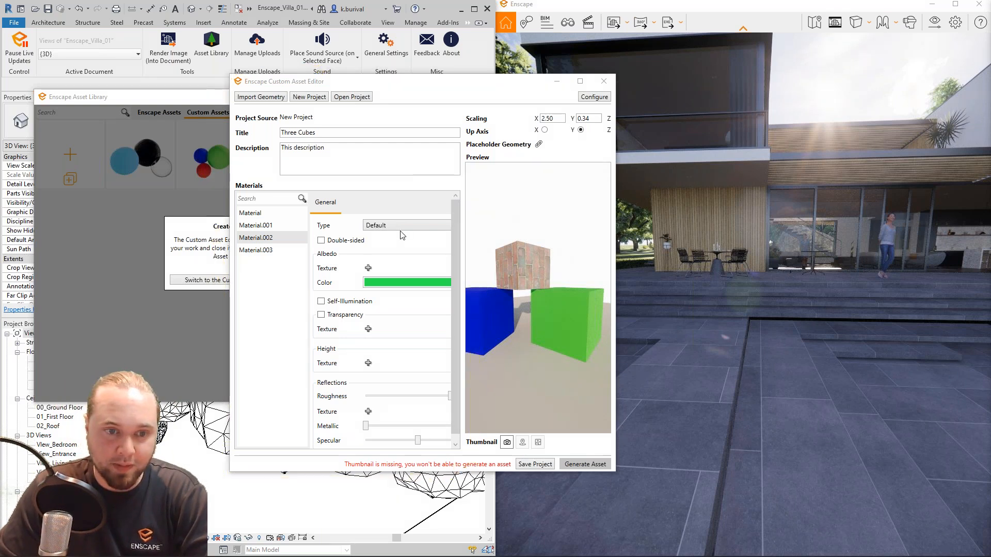
- Try the Grass and Water types on the green cube's Material.002 and restore the Default type
{"action": "right_click_drag", "start_coordinate": [585, 318], "coordinate": [547, 330]}
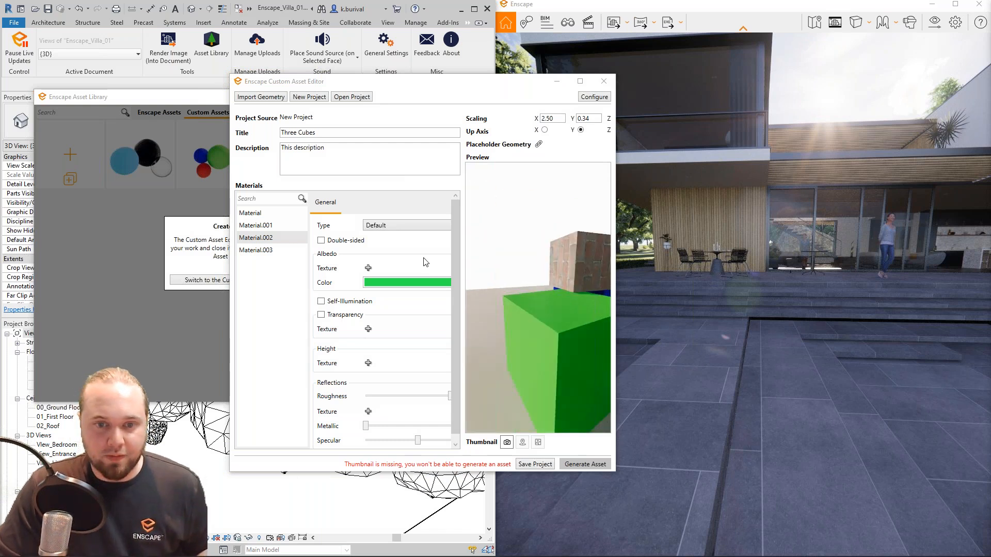
{"action": "left_click", "coordinate": [385, 227]}
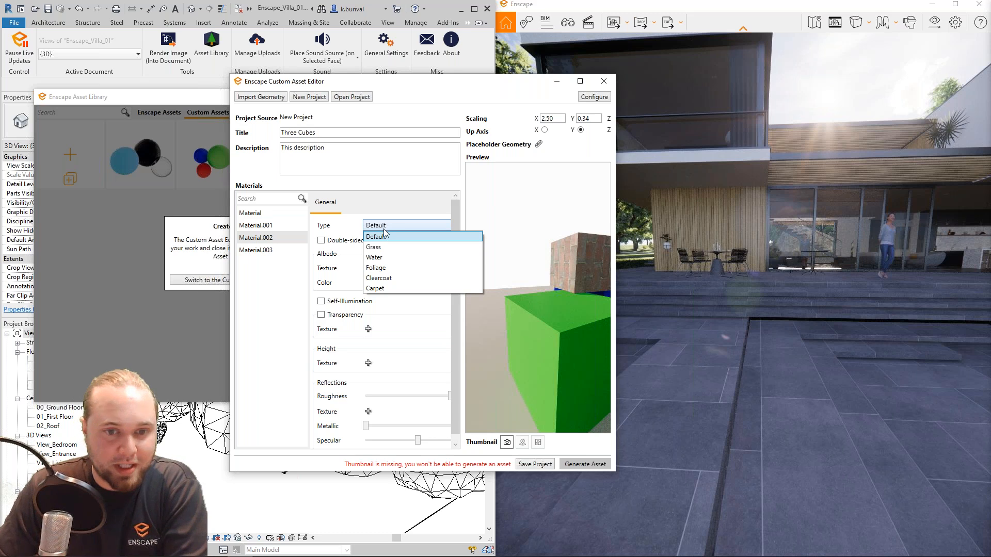
{"action": "left_click", "coordinate": [396, 247]}
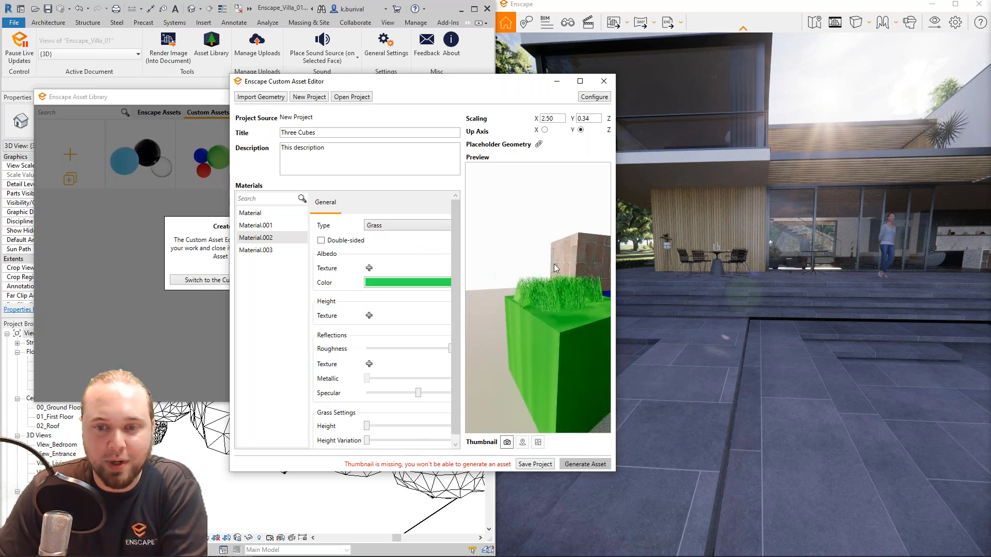
{"action": "left_click_drag", "start_coordinate": [548, 322], "coordinate": [511, 329]}
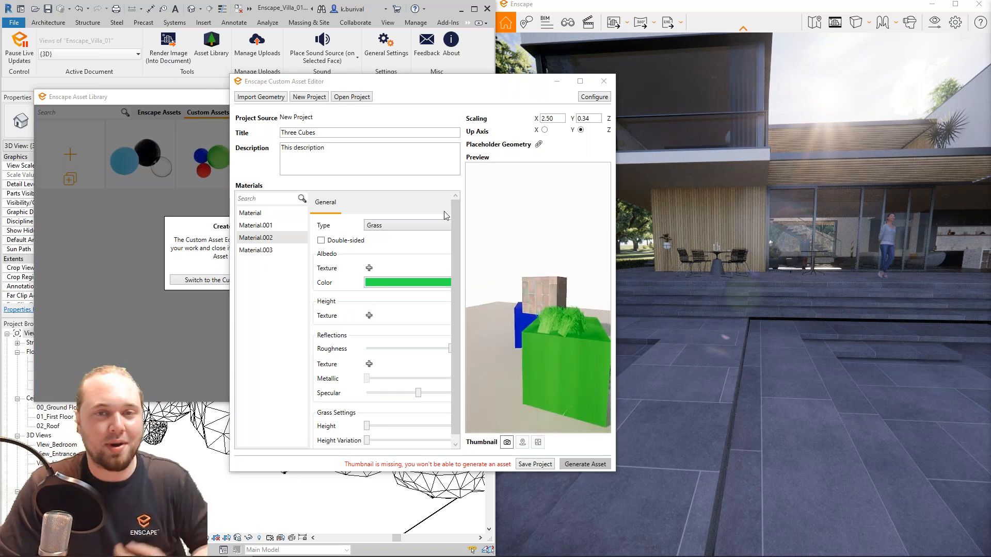
{"action": "left_click", "coordinate": [413, 226]}
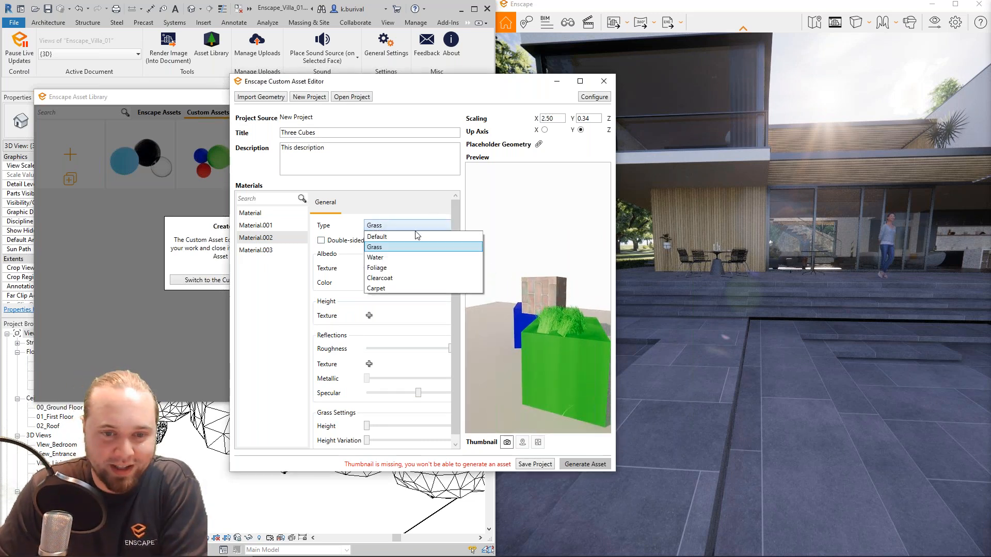
{"action": "left_click", "coordinate": [420, 257]}
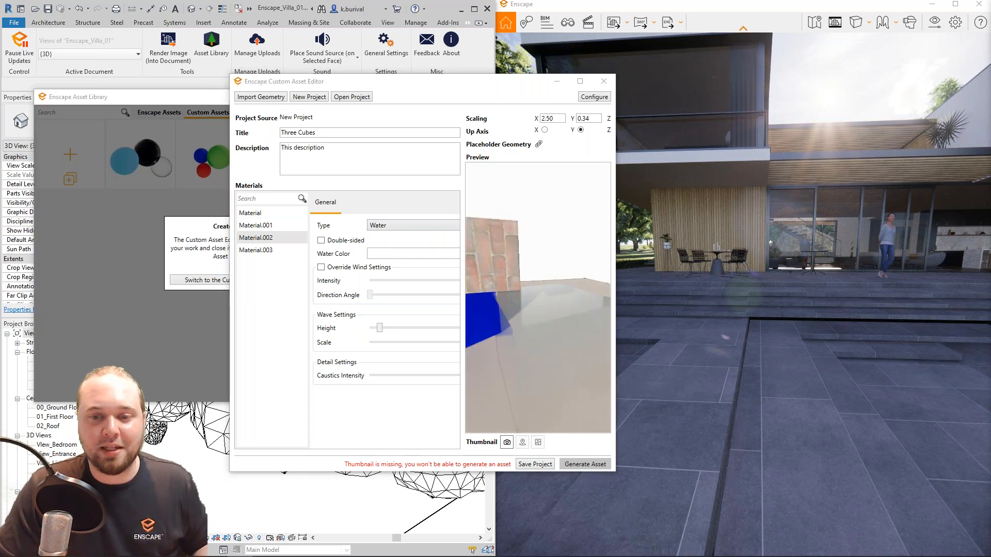
{"action": "left_click", "coordinate": [417, 227]}
{"action": "left_click", "coordinate": [421, 238]}
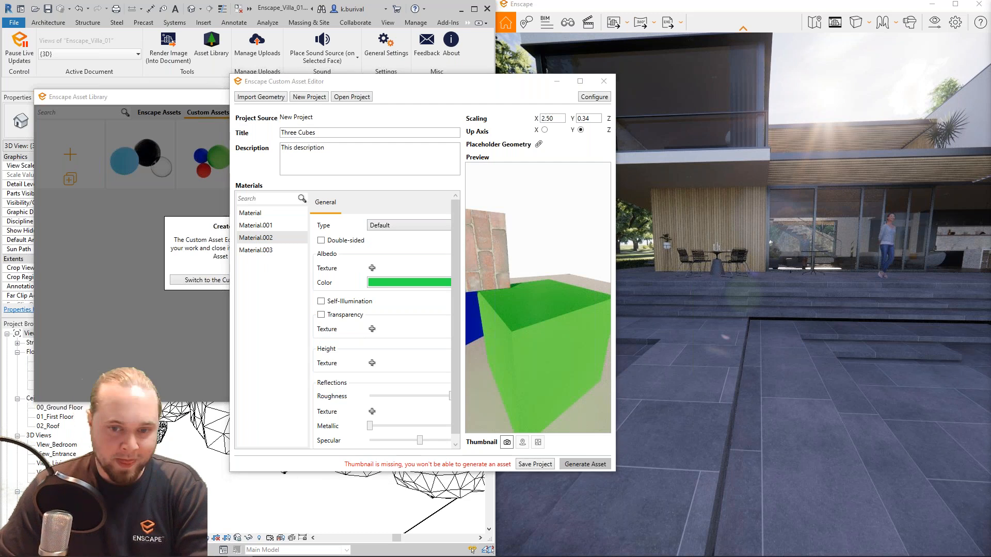
- Raise the metallic reflection of Material.002 to its maximum and widen the Custom Asset Editor window to show the full settings
{"action": "right_click_drag", "start_coordinate": [528, 361], "coordinate": [582, 319]}
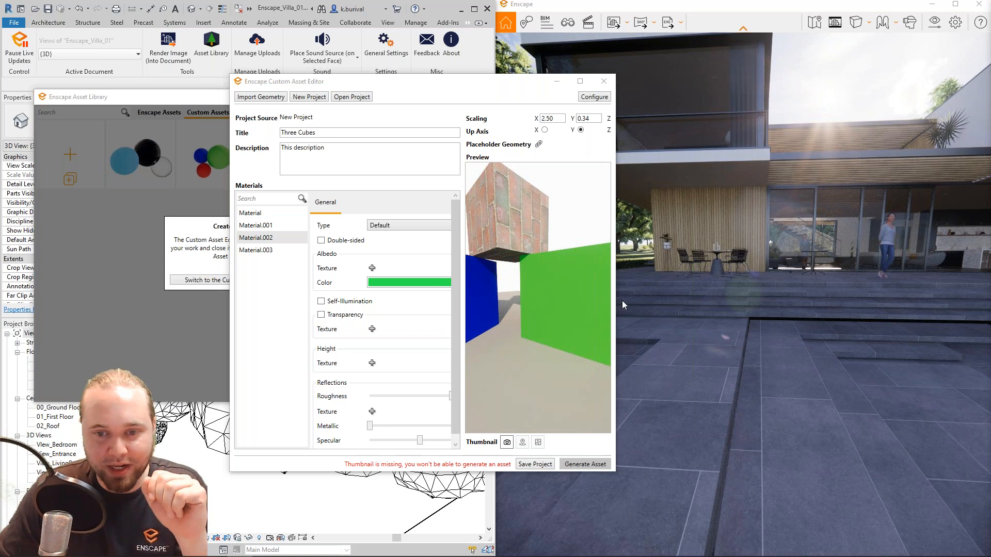
{"action": "right_click_drag", "start_coordinate": [583, 310], "coordinate": [568, 305]}
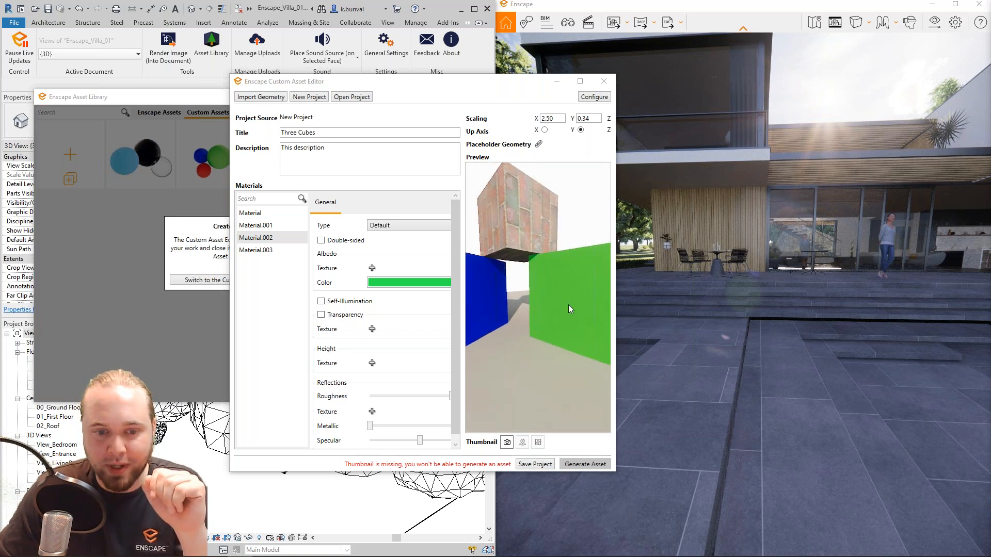
{"action": "scroll", "coordinate": [429, 374], "scroll_direction": "down", "scroll_amount": 1}
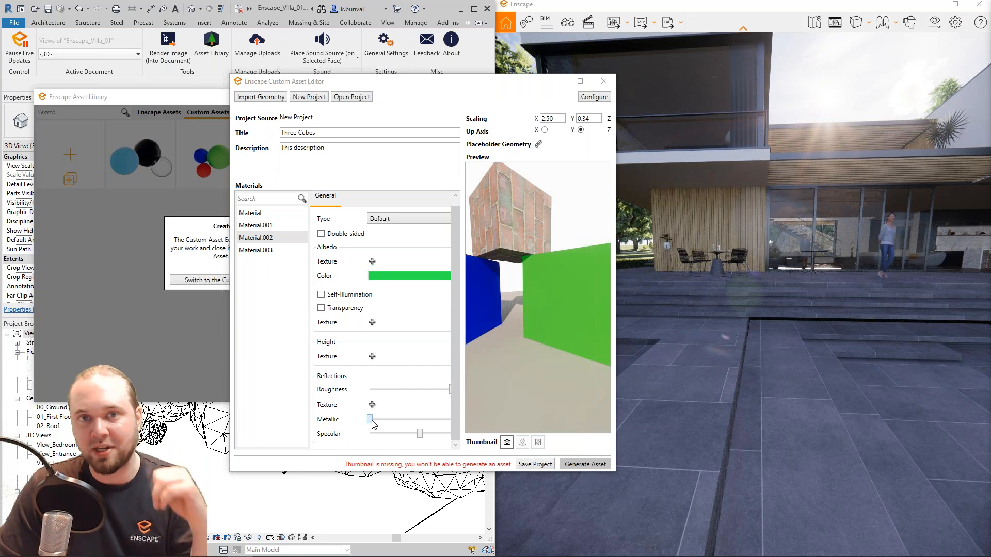
{"action": "left_click_drag", "start_coordinate": [371, 419], "coordinate": [453, 416]}
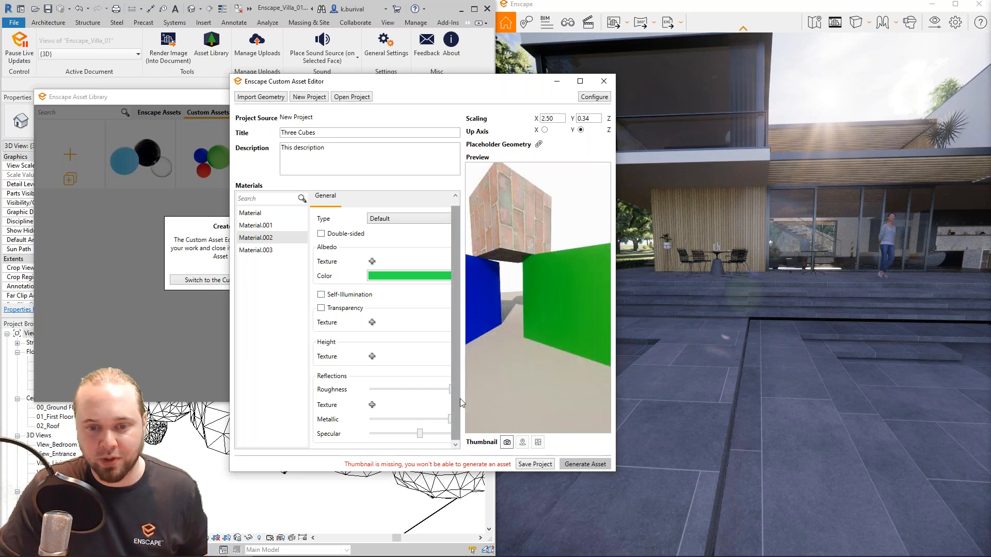
{"action": "left_click_drag", "start_coordinate": [616, 186], "coordinate": [741, 185]}
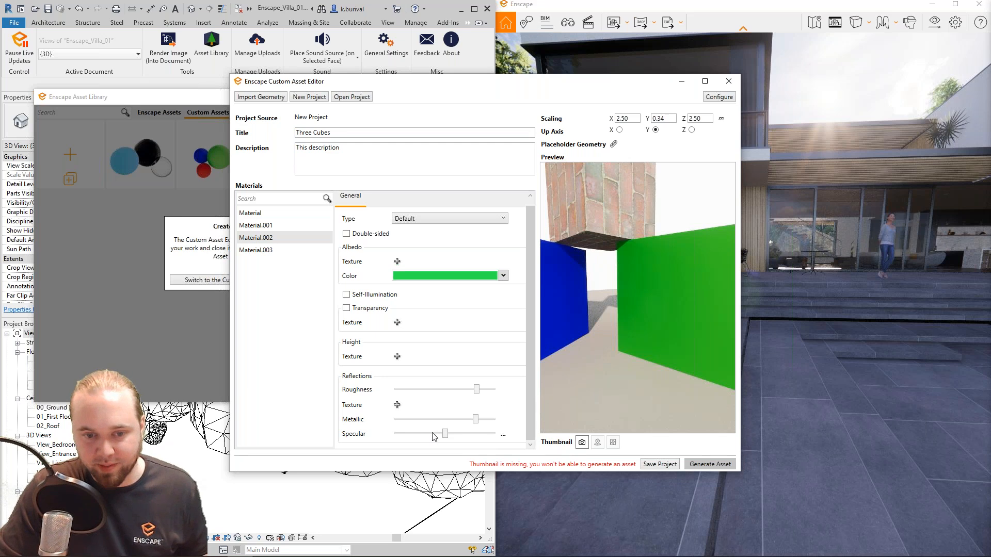
{"action": "left_click_drag", "start_coordinate": [476, 419], "coordinate": [530, 425]}
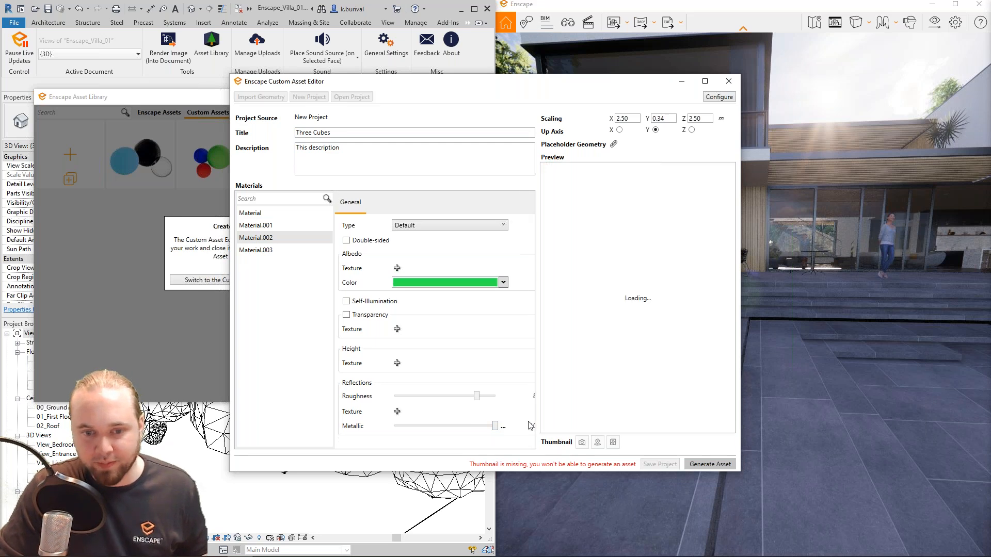
{"action": "mouse_move", "coordinate": [634, 361]}
{"action": "right_mouse_down"}
{"action": "mouse_move", "coordinate": [650, 387]}
{"action": "mouse_move", "coordinate": [634, 361]}
{"action": "right_mouse_up"}
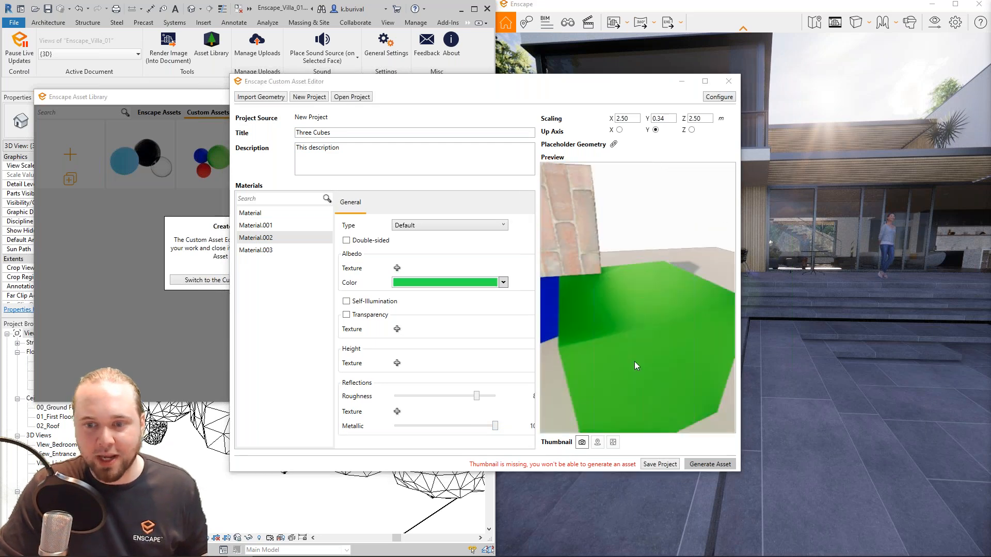
- Lower the roughness of Material.002 to near its minimum and check the reflections on the green cube from several angles
{"action": "left_click_drag", "start_coordinate": [475, 396], "coordinate": [432, 410]}
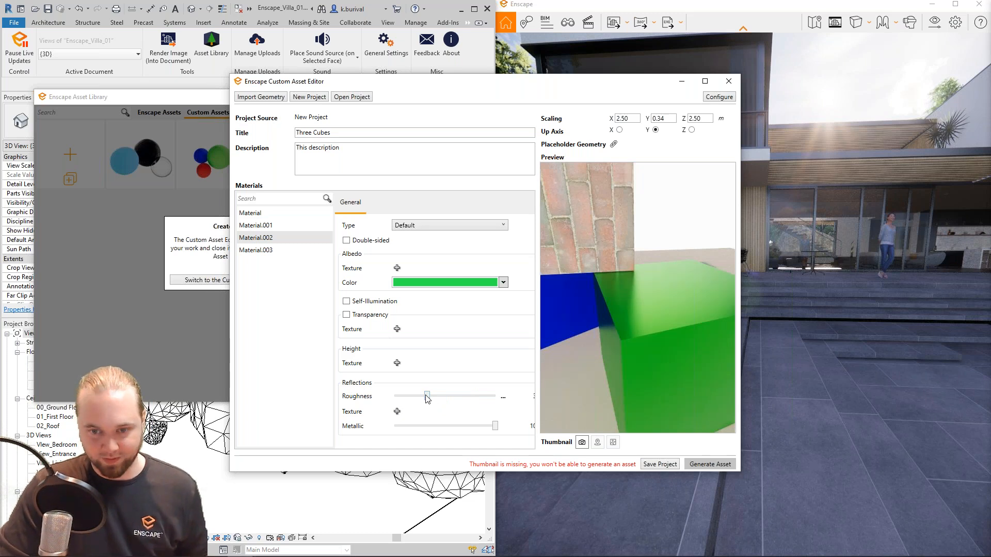
{"action": "left_click_drag", "start_coordinate": [426, 394], "coordinate": [410, 398]}
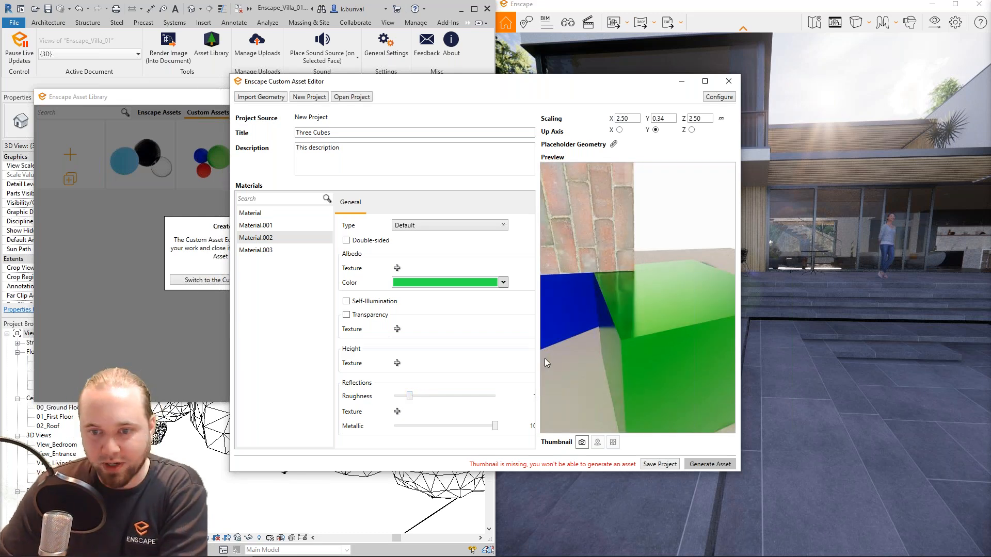
{"action": "mouse_move", "coordinate": [620, 345]}
{"action": "right_mouse_down"}
{"action": "mouse_move", "coordinate": [670, 344]}
{"action": "mouse_move", "coordinate": [617, 338]}
{"action": "mouse_move", "coordinate": [615, 352]}
{"action": "right_mouse_up"}
{"action": "scroll", "coordinate": [620, 345], "scroll_direction": "down", "scroll_amount": 3}
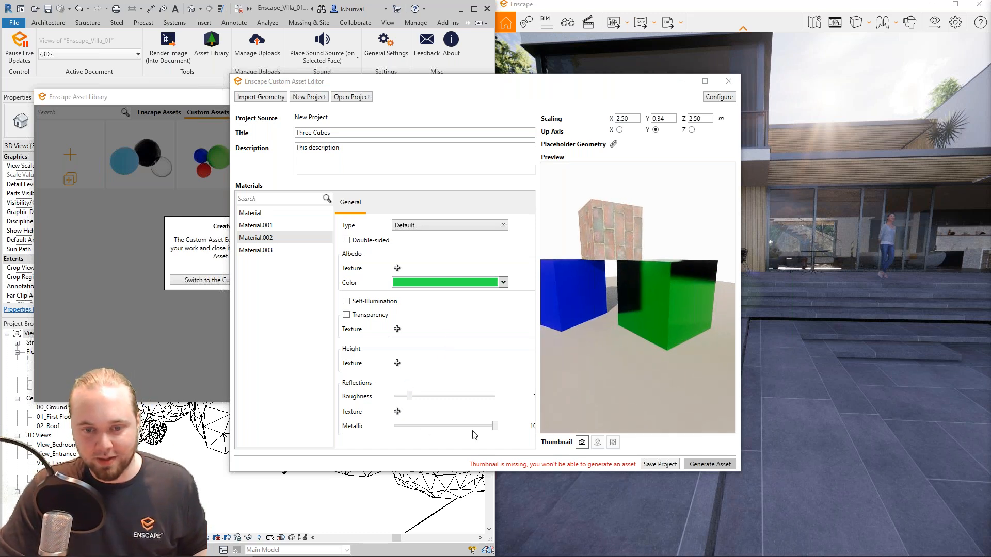
{"action": "left_click_drag", "start_coordinate": [650, 349], "coordinate": [592, 335]}
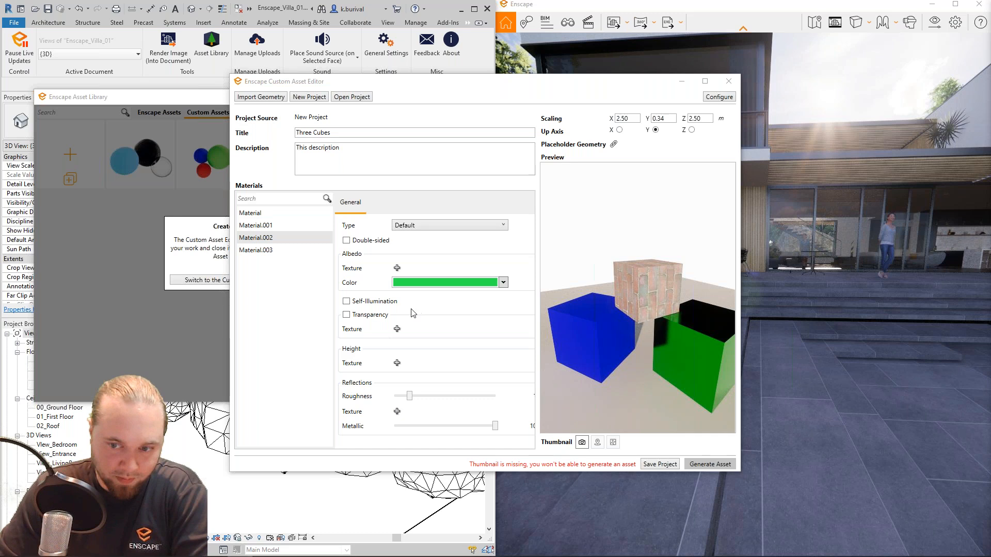
{"action": "left_click_drag", "start_coordinate": [646, 349], "coordinate": [670, 335]}
{"action": "middle_click_drag", "start_coordinate": [690, 324], "coordinate": [665, 343]}
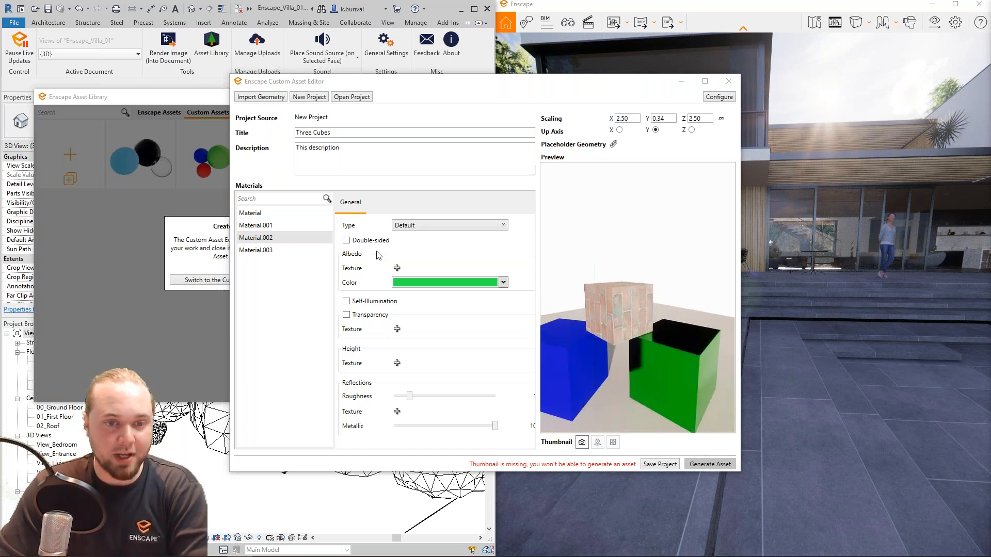
- Find the blue cube's material, named Material, and lower its roughness almost to the minimum
{"action": "left_click", "coordinate": [264, 224]}
{"action": "left_click", "coordinate": [275, 251]}
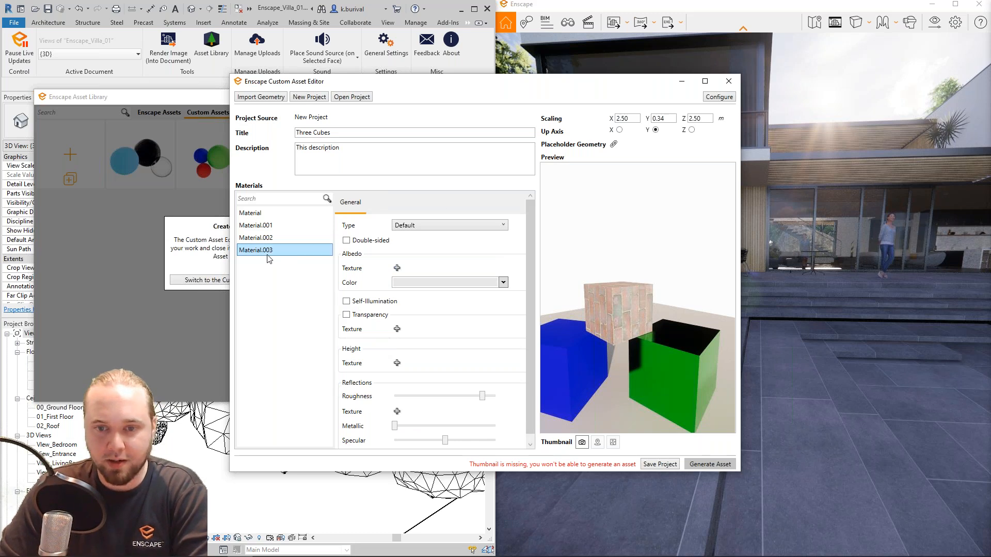
{"action": "left_click", "coordinate": [274, 238]}
{"action": "left_click", "coordinate": [277, 225]}
{"action": "left_click", "coordinate": [267, 213]}
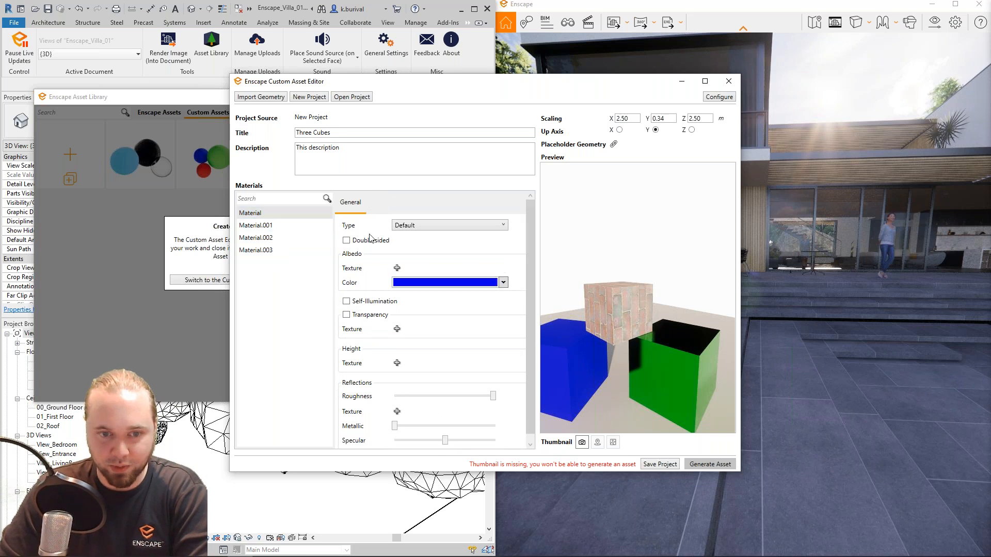
{"action": "scroll", "coordinate": [377, 257], "scroll_direction": "down", "scroll_amount": 1}
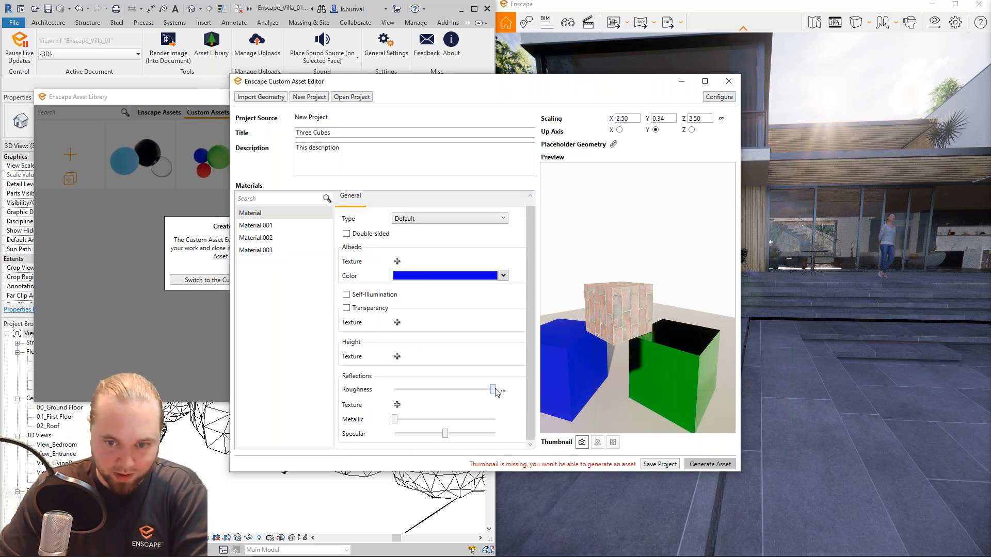
{"action": "right_click_drag", "start_coordinate": [619, 310], "coordinate": [596, 365]}
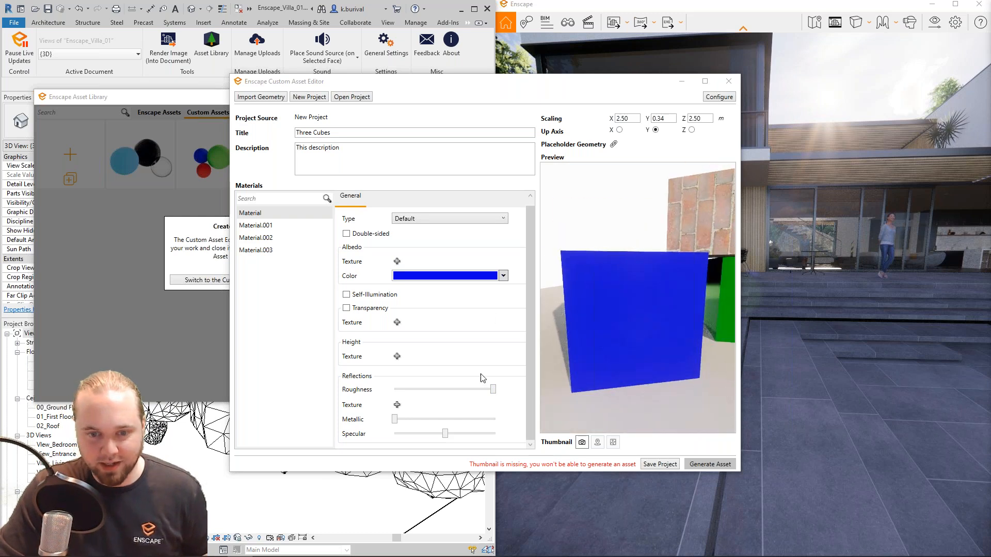
{"action": "left_click_drag", "start_coordinate": [493, 390], "coordinate": [404, 391]}
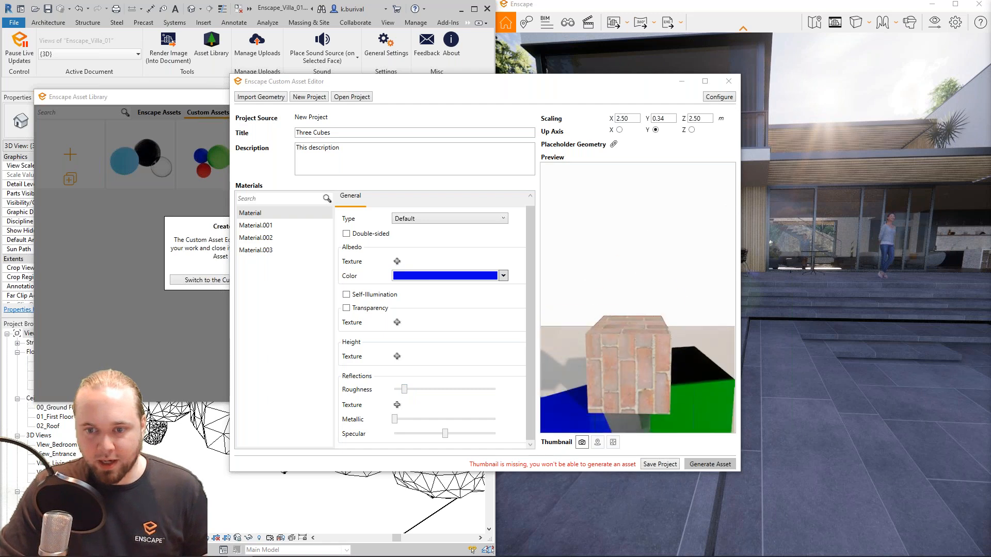
- Find the brick cube's material, Material.001, and load PavingStones092_2K_Displacement.jpg as its height texture
{"action": "left_click", "coordinate": [261, 226]}
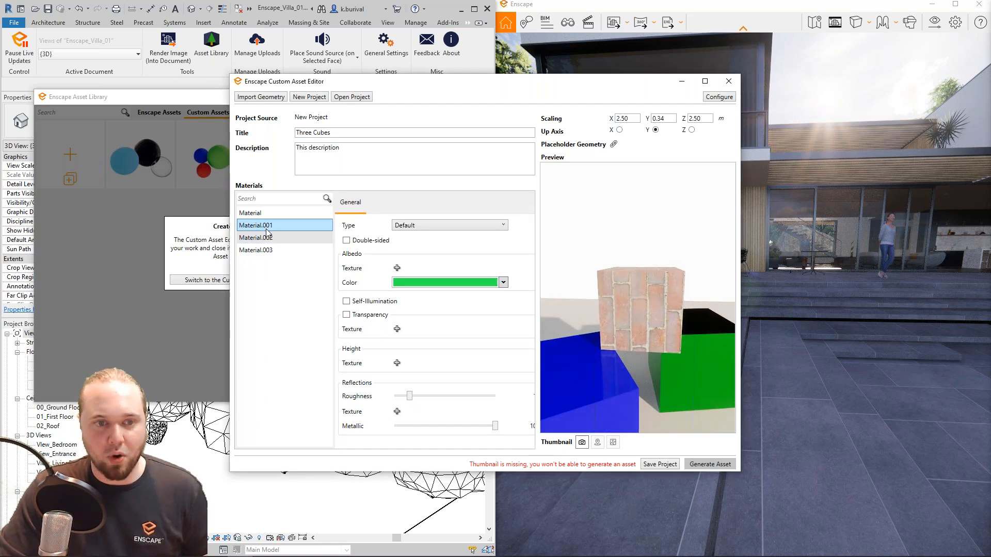
{"action": "left_click", "coordinate": [266, 237]}
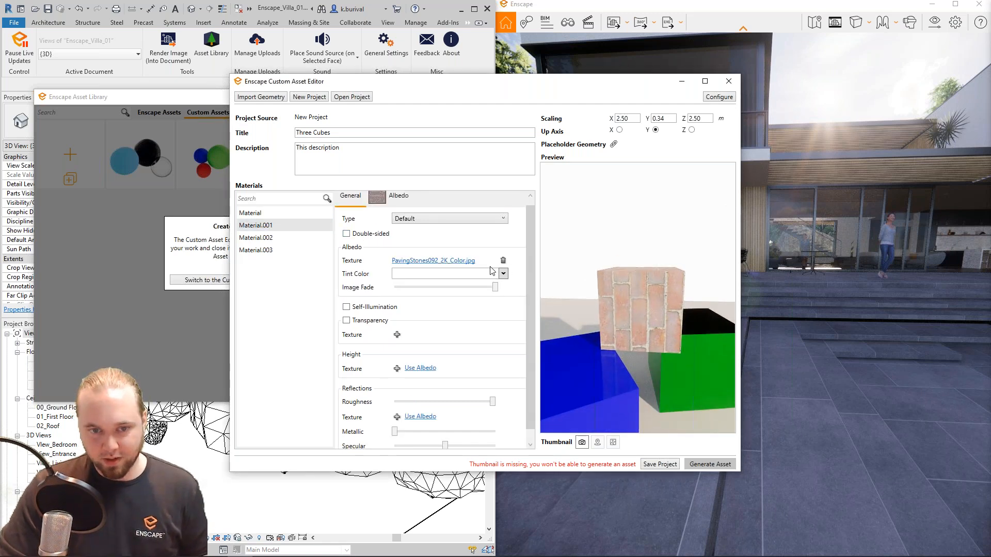
{"action": "right_click_drag", "start_coordinate": [576, 258], "coordinate": [575, 295]}
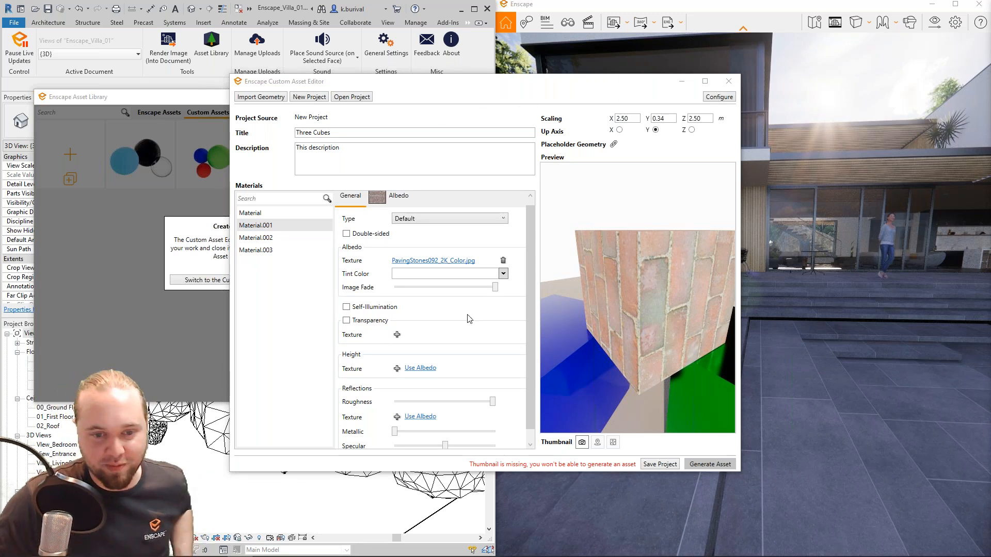
{"action": "left_click", "coordinate": [397, 369]}
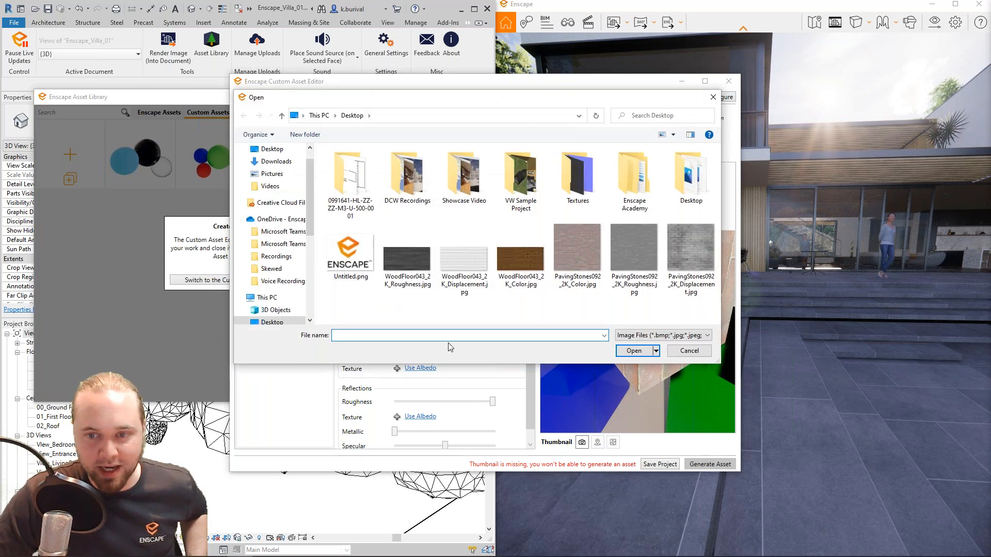
{"action": "double_click", "coordinate": [671, 259]}
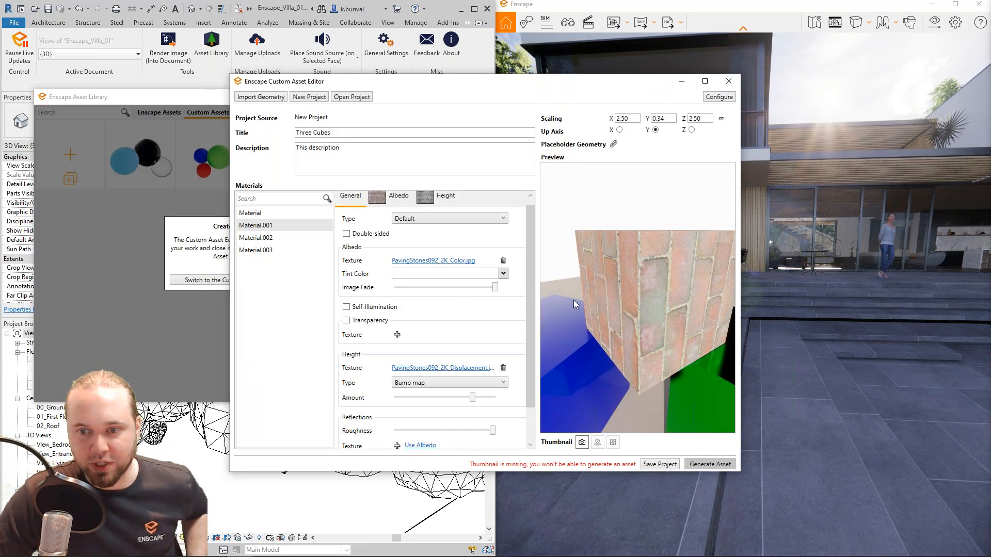
{"action": "left_click_drag", "start_coordinate": [614, 330], "coordinate": [619, 316]}
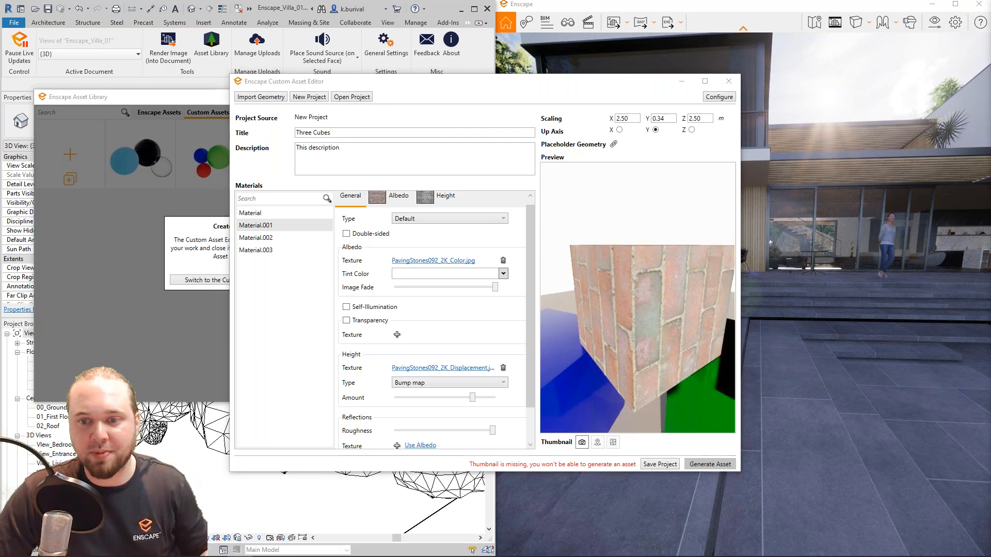
- Switch the height type of Material.001 to Displacement map and set its amount to about three quarters, checking the relief on the brick cube
{"action": "left_click_drag", "start_coordinate": [472, 397], "coordinate": [489, 397]}
{"action": "mouse_move", "coordinate": [591, 346]}
{"action": "left_mouse_down"}
{"action": "mouse_move", "coordinate": [598, 338]}
{"action": "mouse_move", "coordinate": [573, 310]}
{"action": "mouse_move", "coordinate": [585, 351]}
{"action": "left_mouse_up"}
{"action": "left_click", "coordinate": [501, 382]}
{"action": "left_click", "coordinate": [489, 413]}
{"action": "left_click_drag", "start_coordinate": [488, 363], "coordinate": [469, 365]}
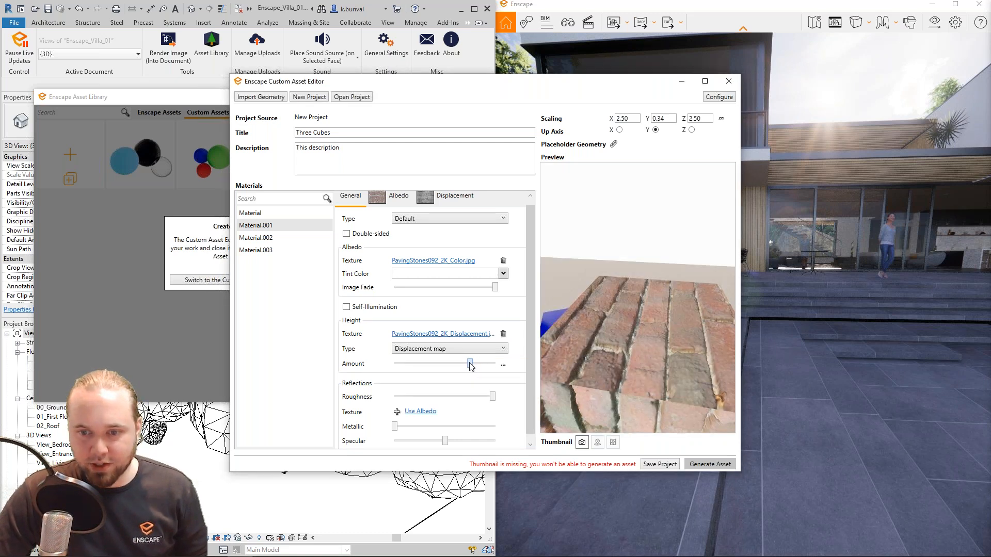
{"action": "right_click_drag", "start_coordinate": [614, 362], "coordinate": [655, 392]}
{"action": "scroll", "coordinate": [655, 361], "scroll_direction": "down", "scroll_amount": 5}
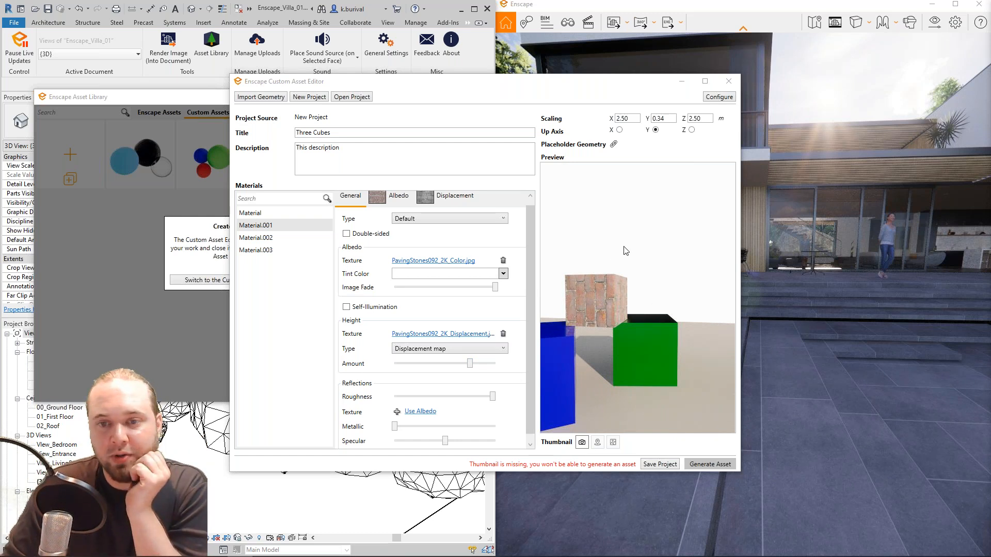
- Open the placeholder geometry file selection and close it without choosing a file
{"action": "left_click", "coordinate": [614, 145]}
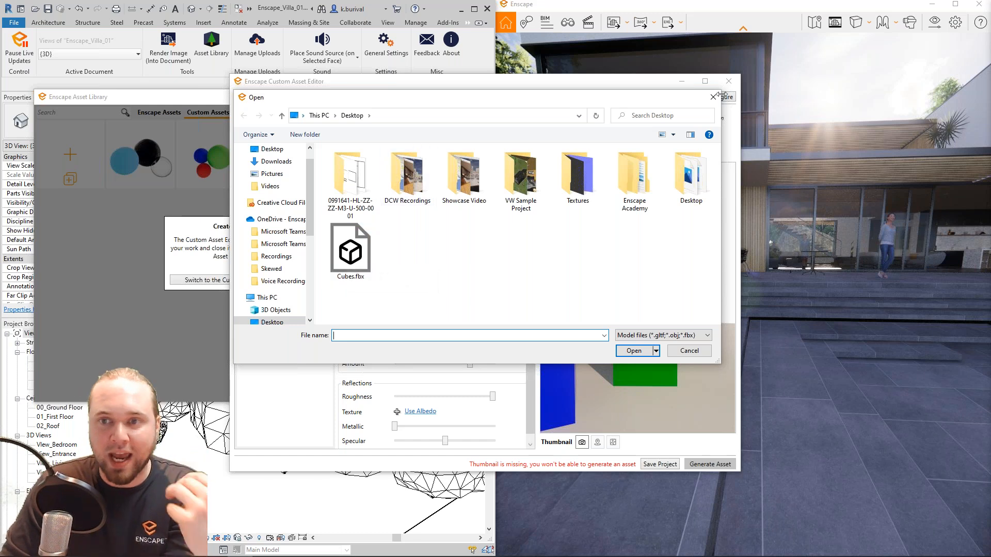
{"action": "key", "text": "Escape"}
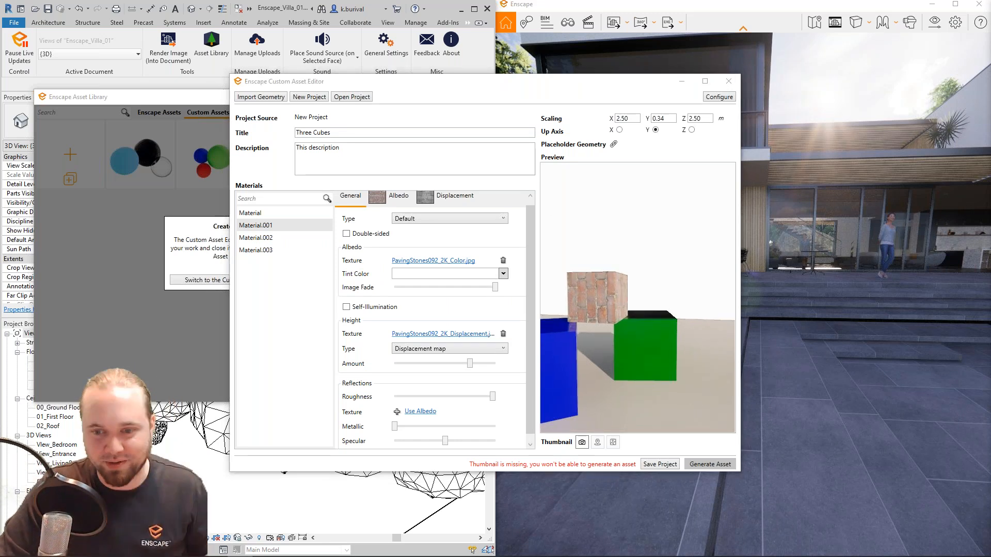
- Frame all three cubes centrally in the preview and capture that view as the asset's thumbnail
{"action": "left_click_drag", "start_coordinate": [644, 260], "coordinate": [689, 227]}
{"action": "scroll", "coordinate": [655, 271], "scroll_direction": "down", "scroll_amount": 5}
{"action": "left_click_drag", "start_coordinate": [655, 271], "coordinate": [683, 260]}
{"action": "scroll", "coordinate": [654, 271], "scroll_direction": "up", "scroll_amount": 3}
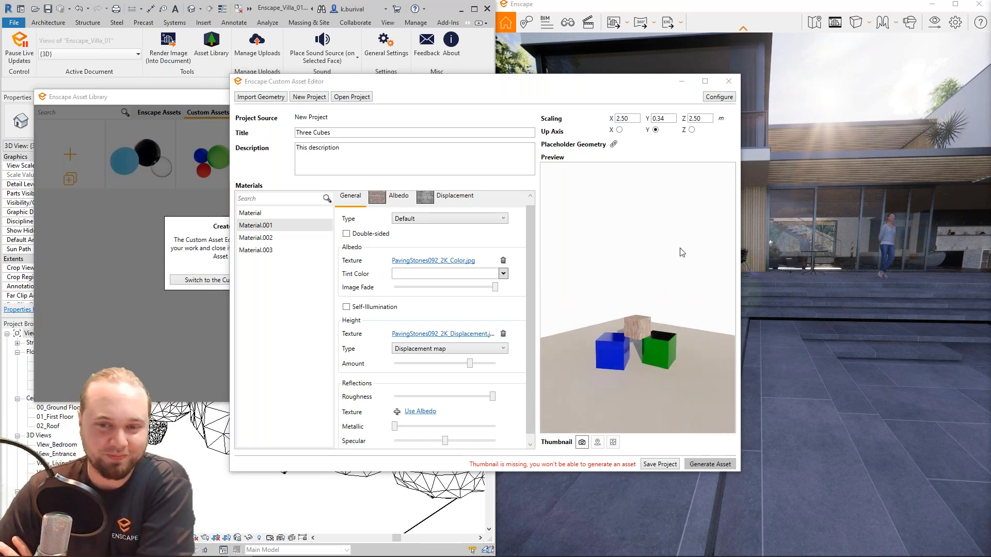
{"action": "left_click_drag", "start_coordinate": [678, 253], "coordinate": [677, 251]}
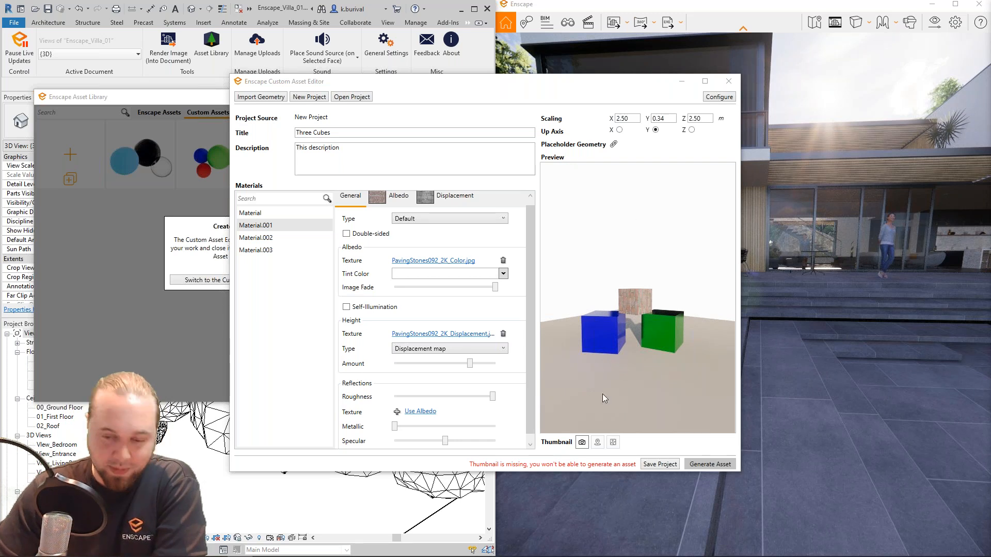
{"action": "left_click", "coordinate": [582, 445]}
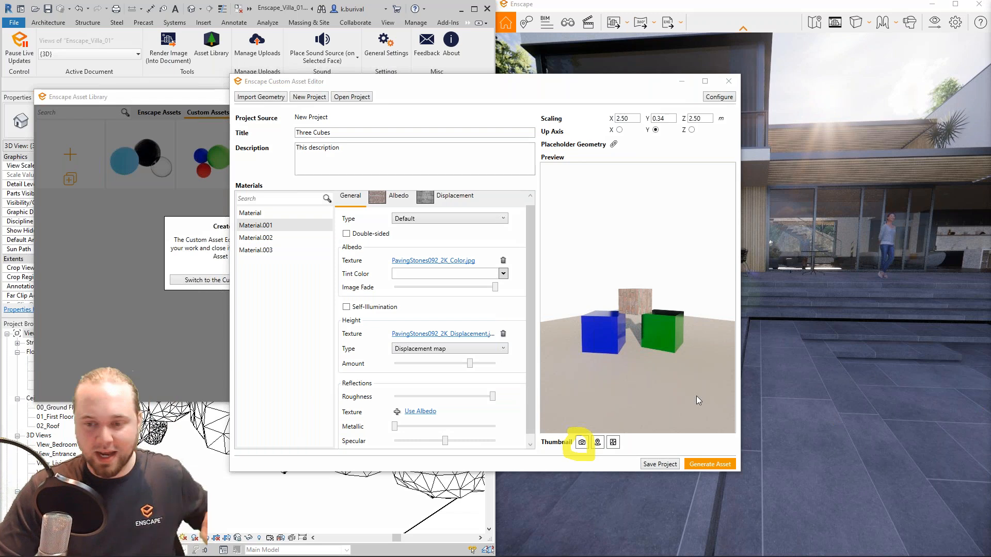
- Save the Three Cubes project to the Desktop under the proposed name, generate the asset and close the Custom Asset Editor
{"action": "left_click", "coordinate": [670, 465]}
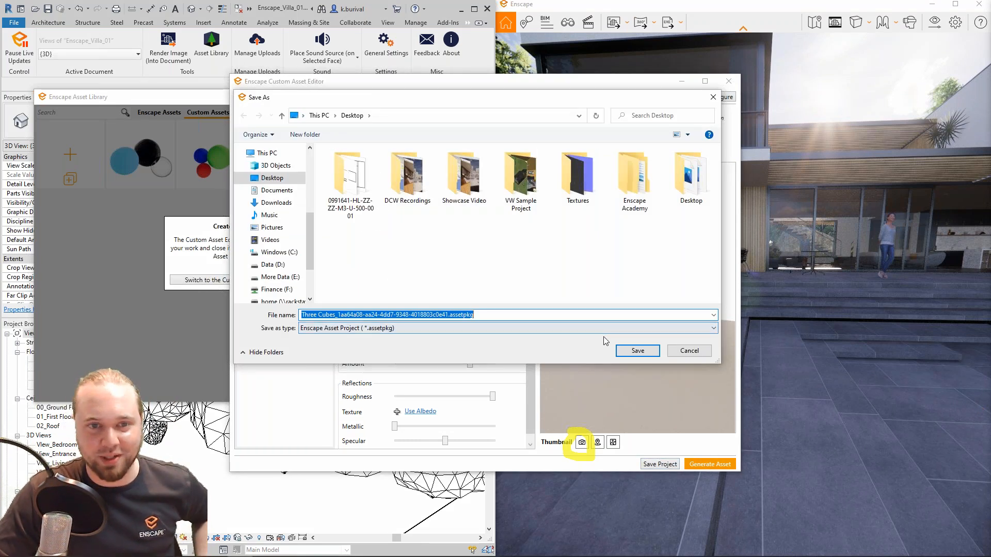
{"action": "left_click", "coordinate": [628, 350]}
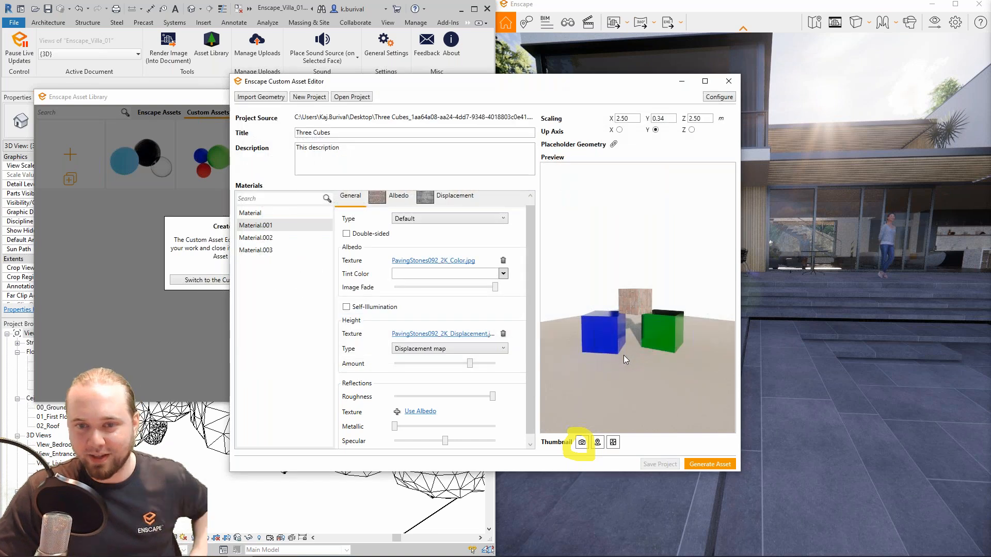
{"action": "left_click", "coordinate": [714, 464]}
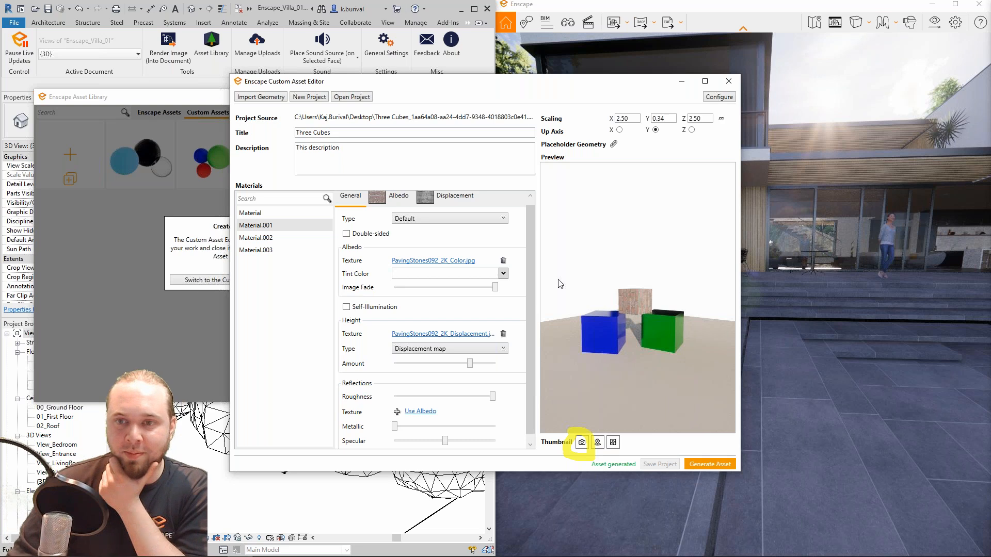
{"action": "left_click", "coordinate": [729, 81]}
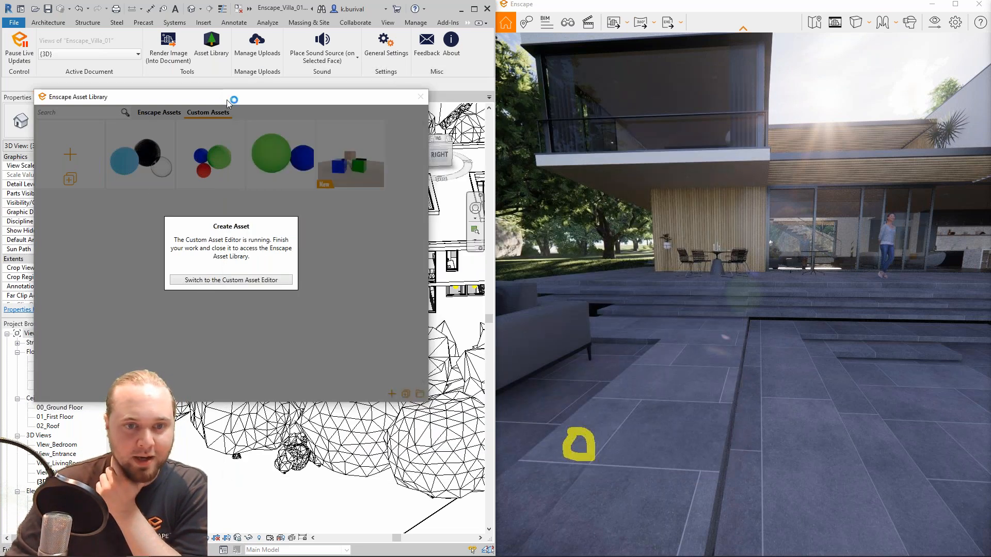
- Place the new Three Cubes custom asset in the Revit 3D view of the villa
{"action": "mouse_move", "coordinate": [353, 173]}
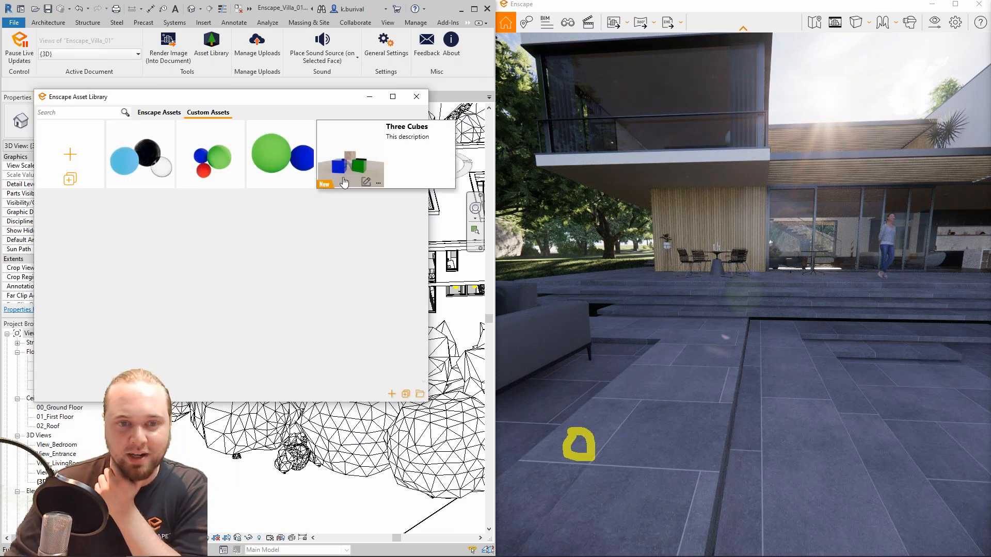
{"action": "left_click", "coordinate": [344, 181]}
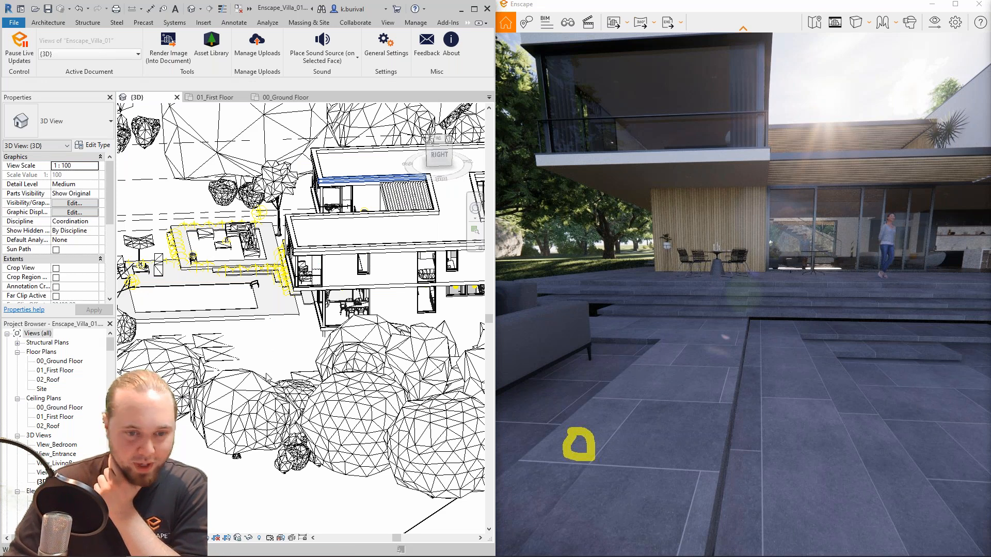
{"action": "scroll", "coordinate": [263, 379], "scroll_direction": "down", "scroll_amount": 3}
{"action": "scroll", "coordinate": [238, 457], "scroll_direction": "down", "scroll_amount": 2}
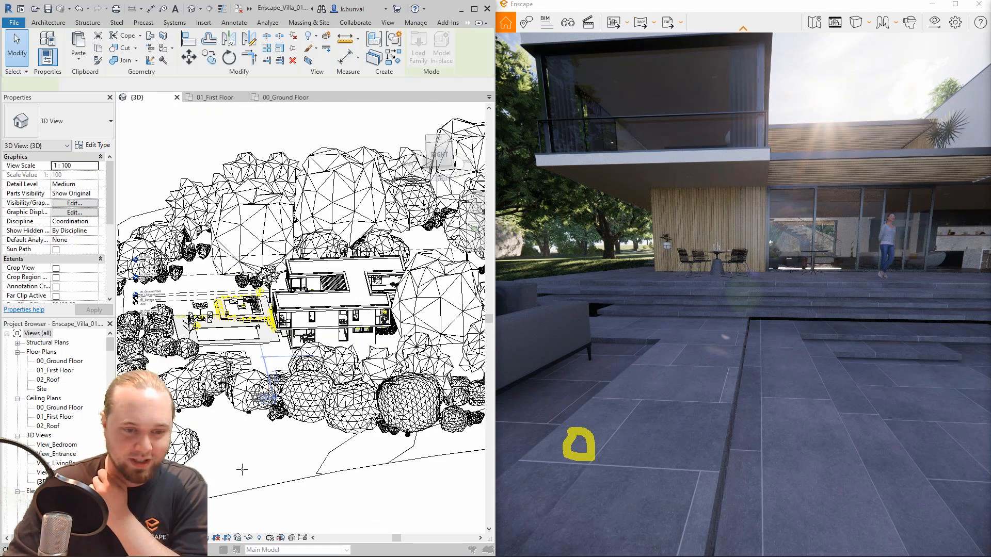
{"action": "scroll", "coordinate": [241, 468], "scroll_direction": "down", "scroll_amount": 1}
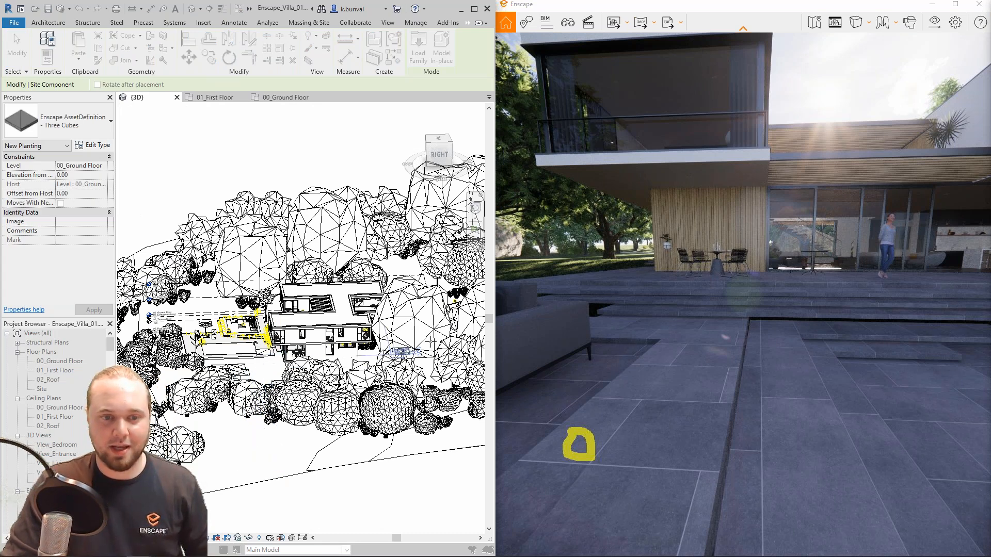
- Locate the placed Three Cubes asset in the rendered villa scene and examine how it sits relative to the terrace paving
{"action": "left_click_drag", "start_coordinate": [777, 327], "coordinate": [280, 178]}
{"action": "key", "text": "w"}
{"action": "left_click_drag", "start_coordinate": [927, 268], "coordinate": [906, 364]}
{"action": "key", "text": "w"}
{"action": "key", "text": "q"}
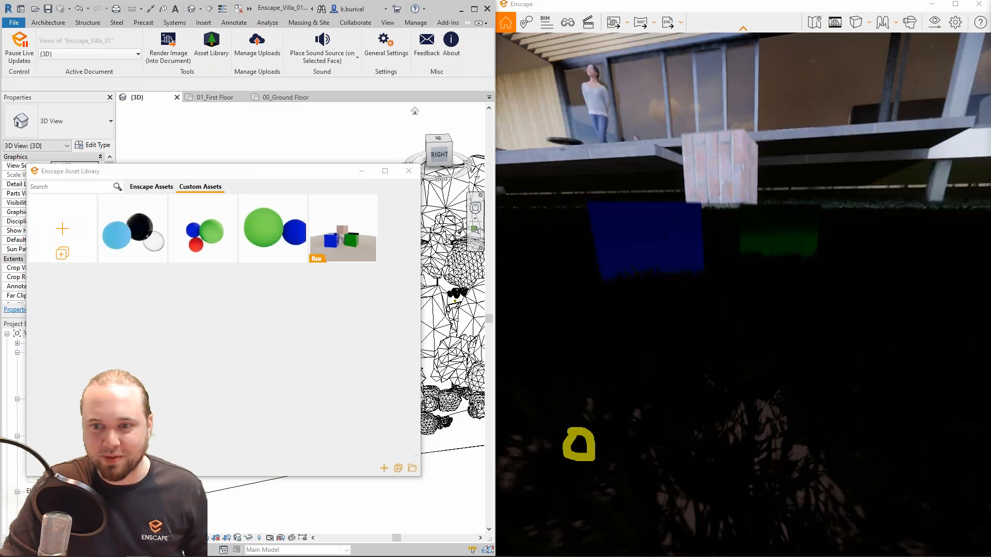
{"action": "key", "text": "d"}
{"action": "key", "text": "e"}
{"action": "key", "text": "s"}
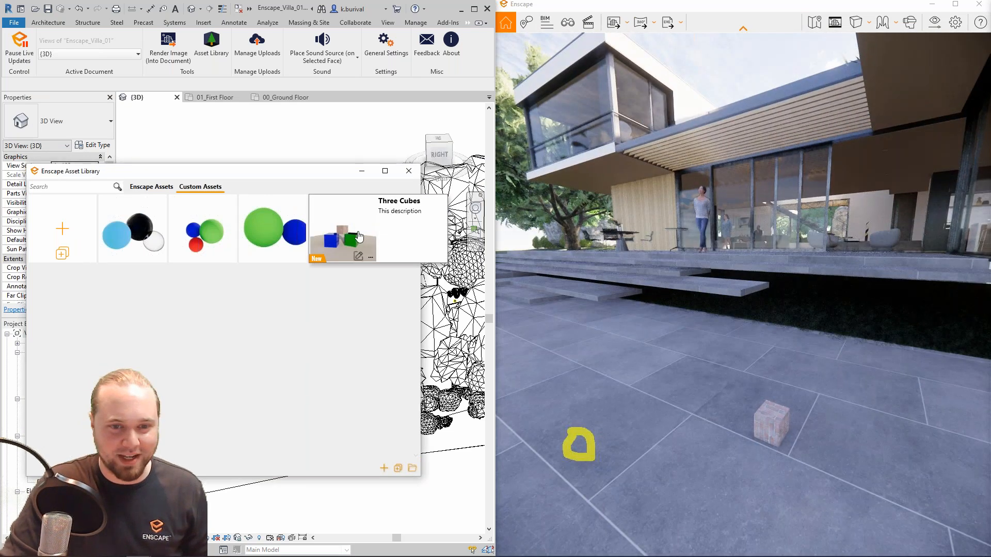
{"action": "left_click", "coordinate": [358, 235]}
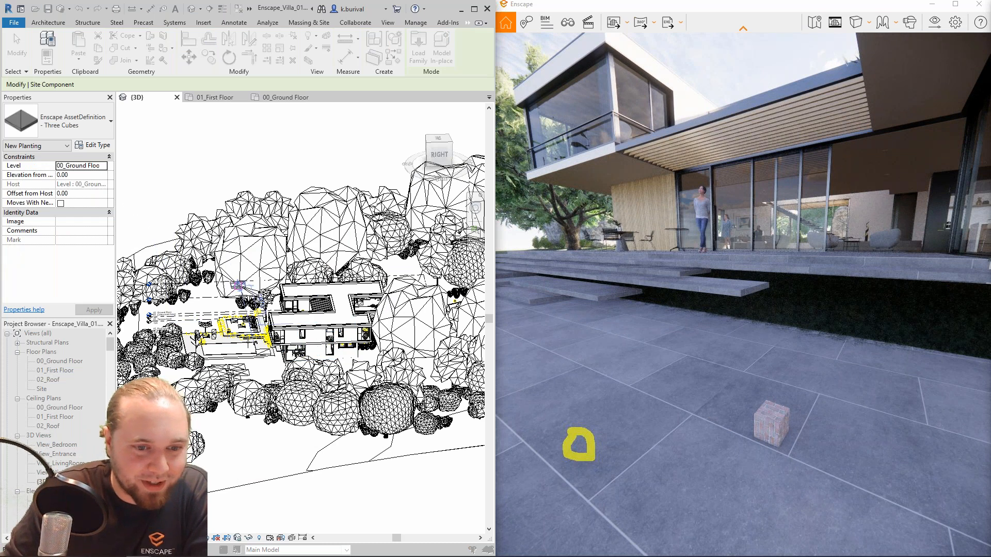
{"action": "scroll", "coordinate": [245, 354], "scroll_direction": "up", "scroll_amount": 3}
{"action": "key", "text": "Escape"}
{"action": "key", "text": "Escape"}
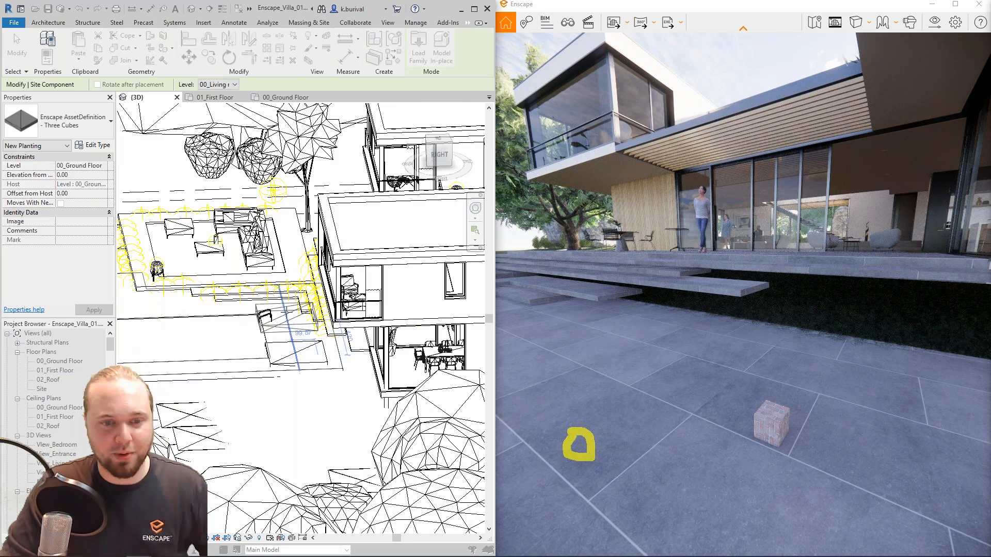
- Place another Three Cubes asset on the paving beside the pool and delete the first, sunken one
{"action": "mouse_move", "coordinate": [326, 263]}
{"action": "left_click", "coordinate": [371, 257]}
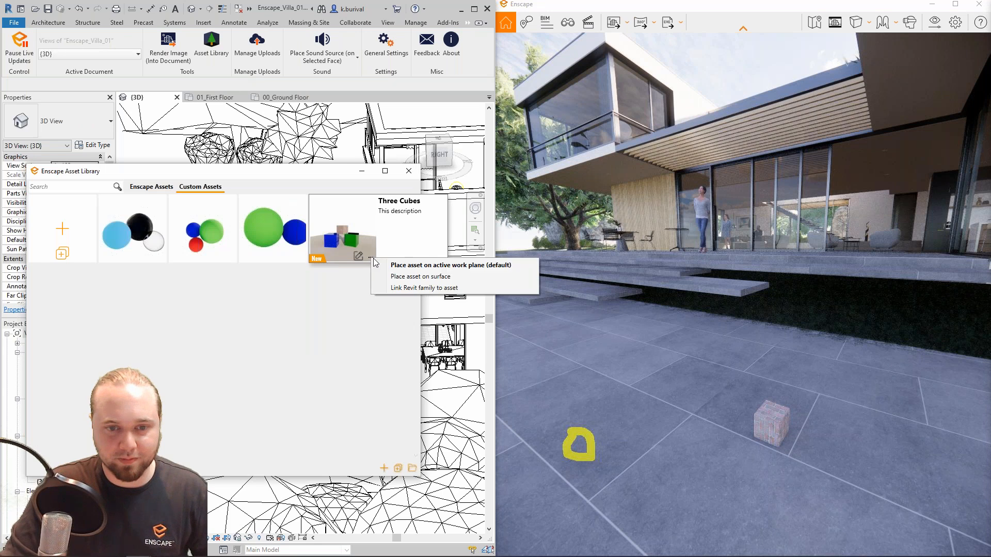
{"action": "left_click", "coordinate": [408, 264]}
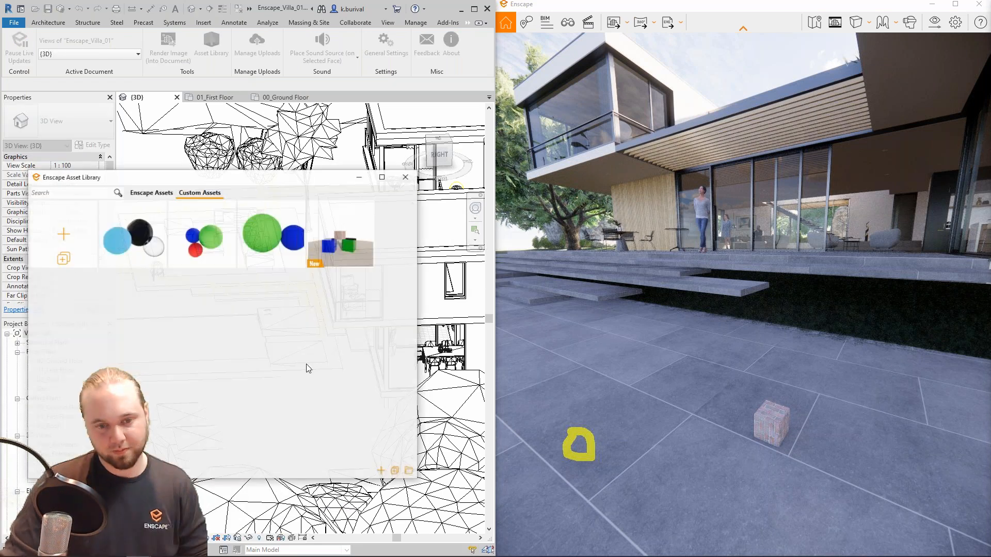
{"action": "left_click", "coordinate": [362, 172]}
{"action": "left_click", "coordinate": [296, 360]}
{"action": "key", "text": "Delete"}
- Move through the rendered scene to the three cubes beside the pool and examine their placement and materials up close
{"action": "left_click_drag", "start_coordinate": [574, 367], "coordinate": [596, 375]}
{"action": "key", "text": "w"}
{"action": "key", "text": "w"}
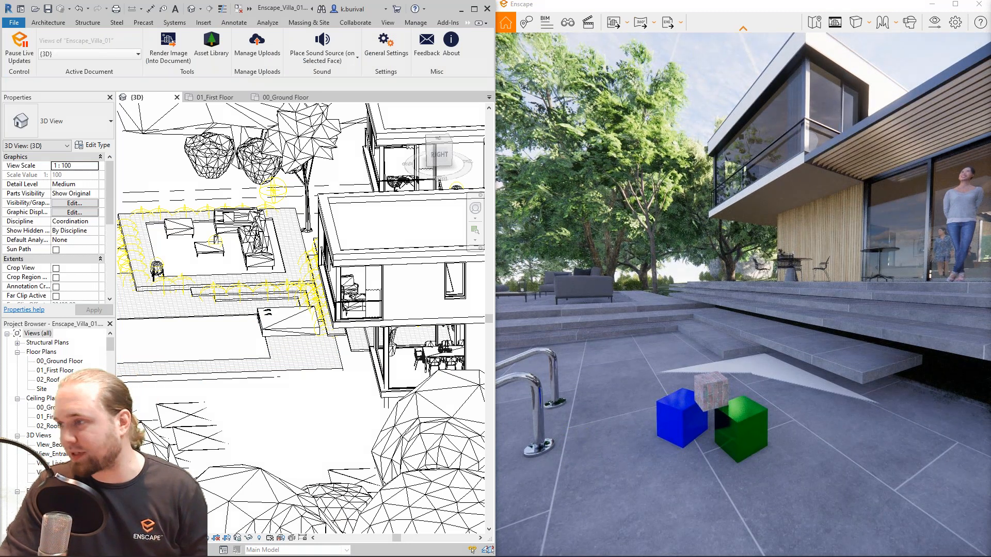
{"action": "left_click_drag", "start_coordinate": [762, 413], "coordinate": [781, 295]}
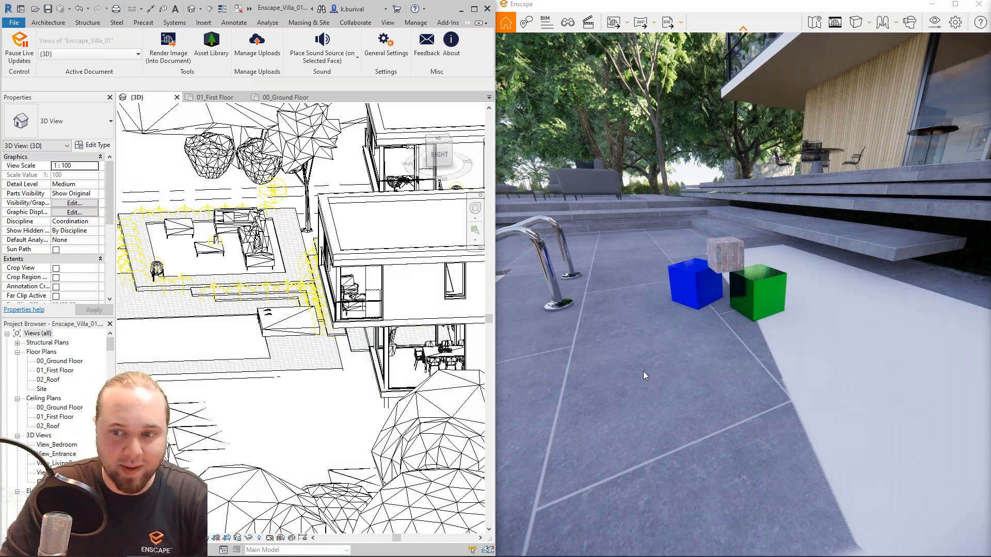
{"action": "left_click_drag", "start_coordinate": [643, 374], "coordinate": [654, 352]}
{"action": "left_click_drag", "start_coordinate": [551, 318], "coordinate": [560, 320]}
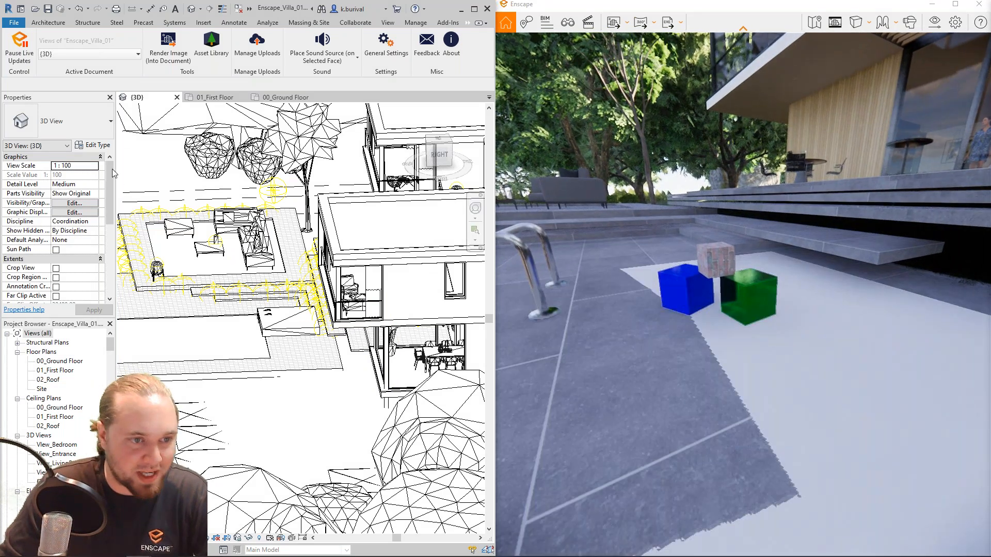
- Try to adjust the elevation of the Three Cubes asset beside the pool, and dismiss the project save reminder
{"action": "left_click", "coordinate": [300, 334]}
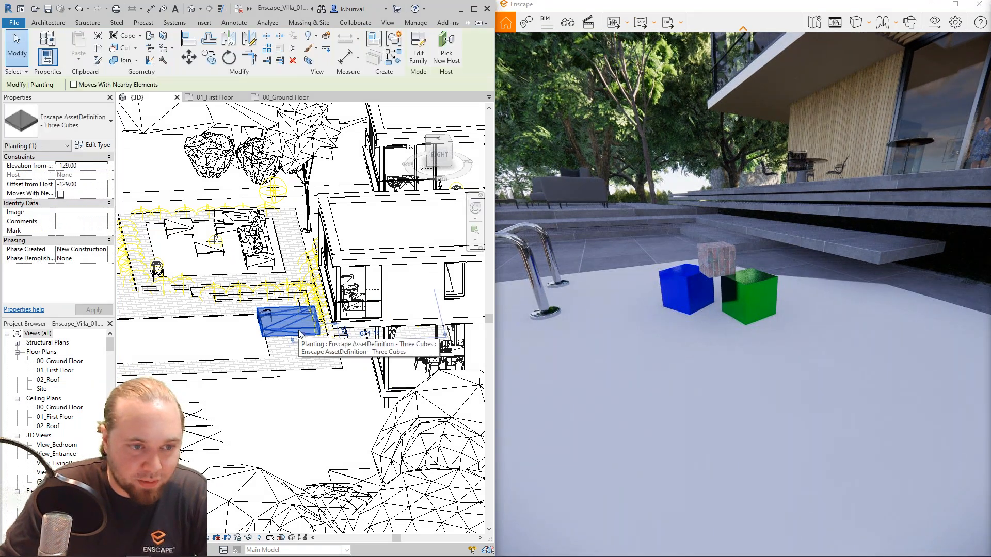
{"action": "left_click", "coordinate": [86, 184]}
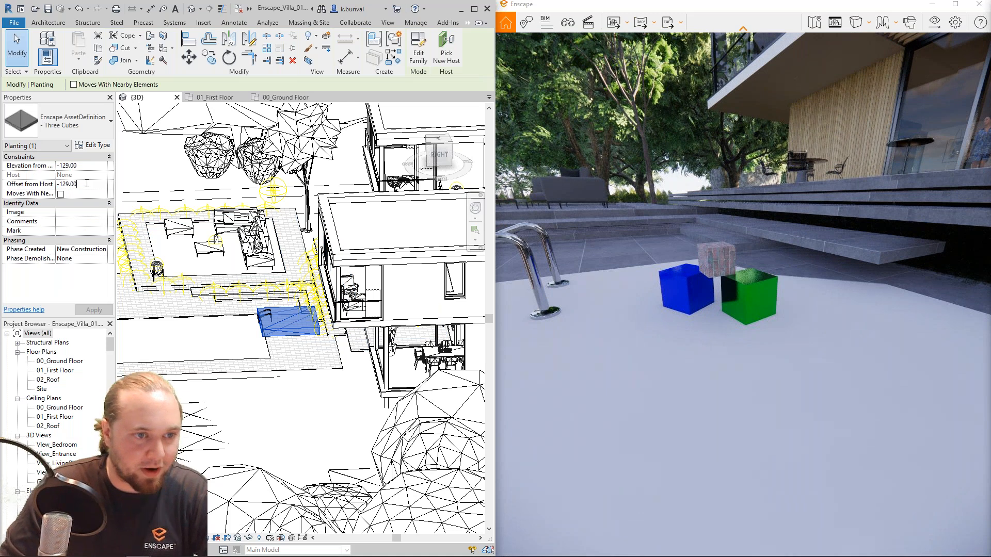
{"action": "left_click", "coordinate": [88, 166]}
{"action": "key", "text": "BackSpace"}
{"action": "key", "text": "BackSpace"}
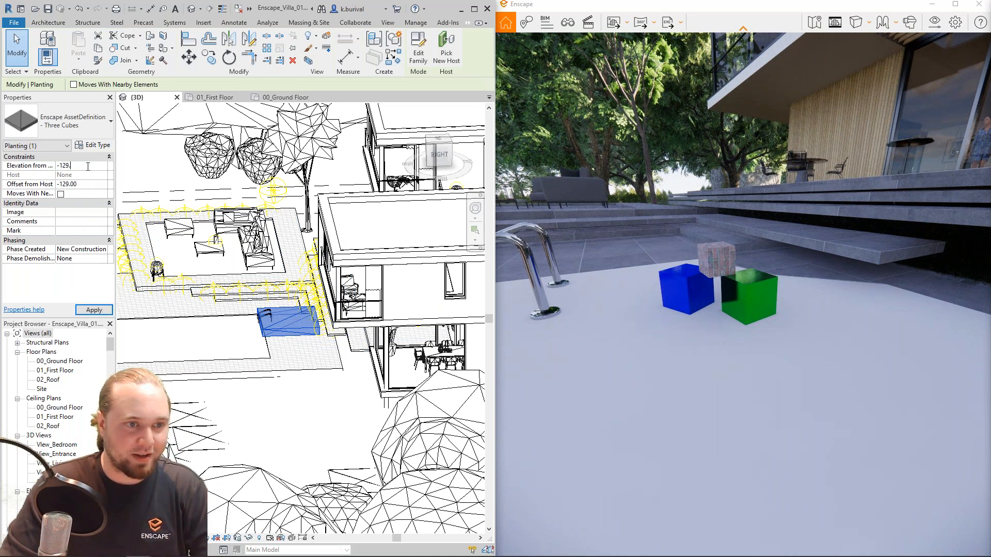
{"action": "type", "text": "9"}
{"action": "key", "text": "Return"}
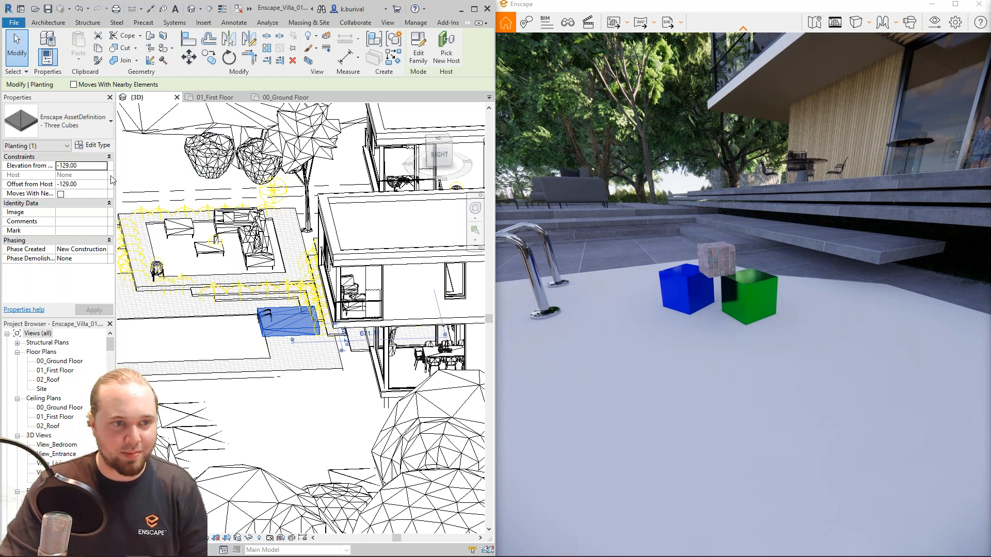
{"action": "left_click", "coordinate": [72, 165]}
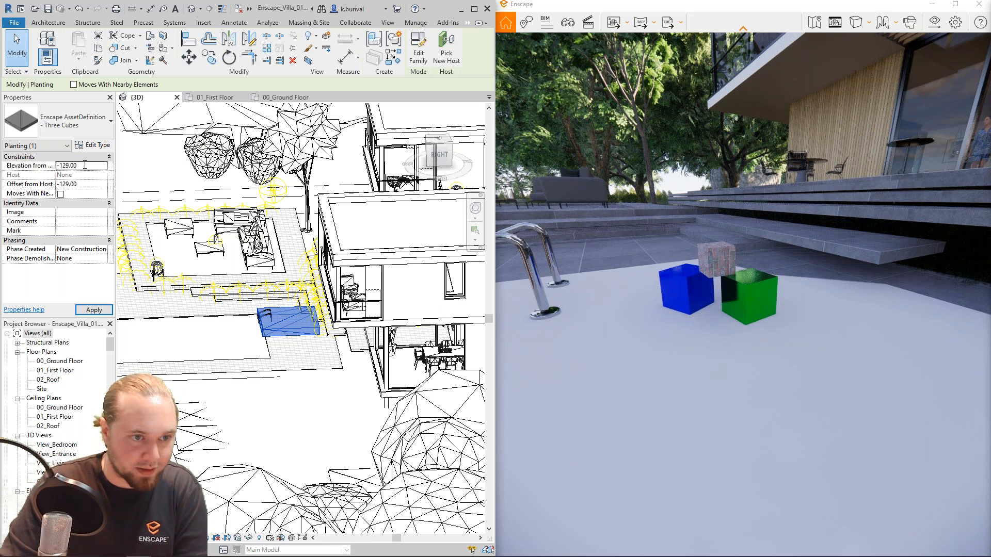
{"action": "left_click", "coordinate": [72, 184]}
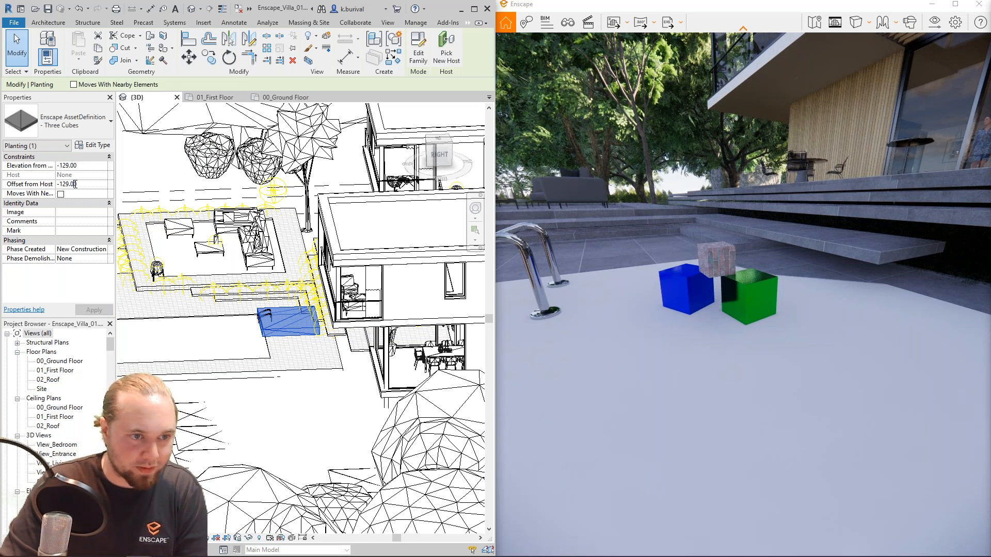
{"action": "left_click", "coordinate": [122, 187]}
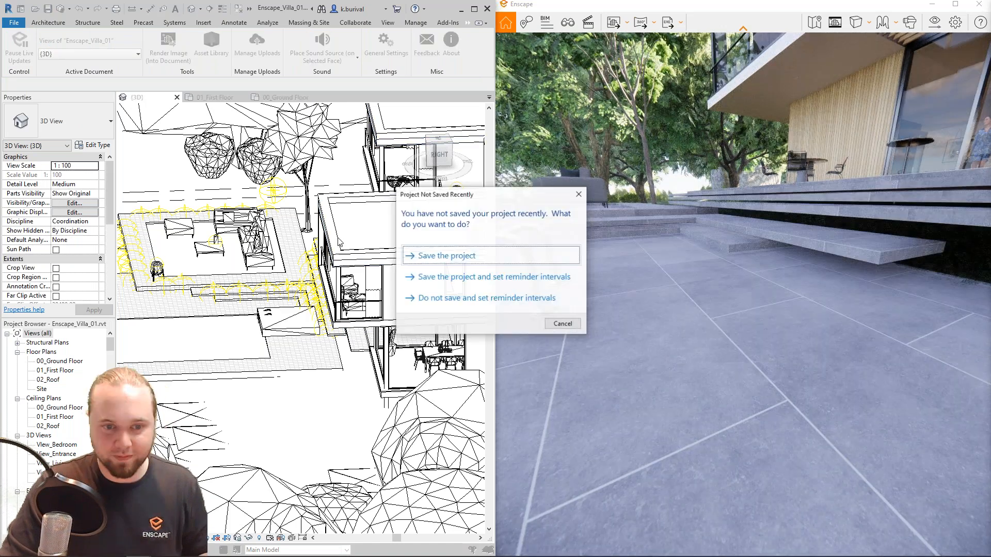
{"action": "left_click", "coordinate": [579, 194]}
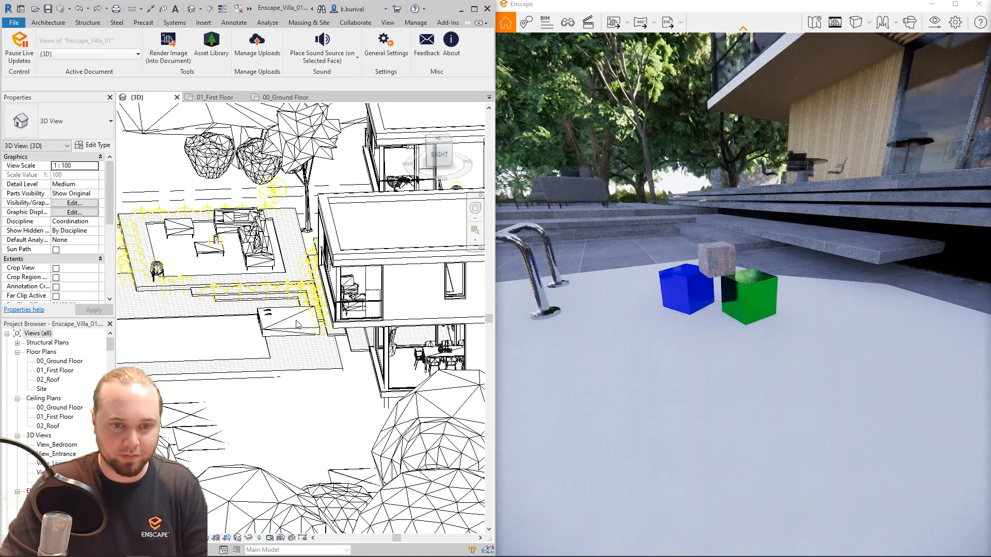
- Set the Three Cubes asset's Offset from Host to -128 and view the cubes up close in the night-time render
{"action": "left_click", "coordinate": [296, 324]}
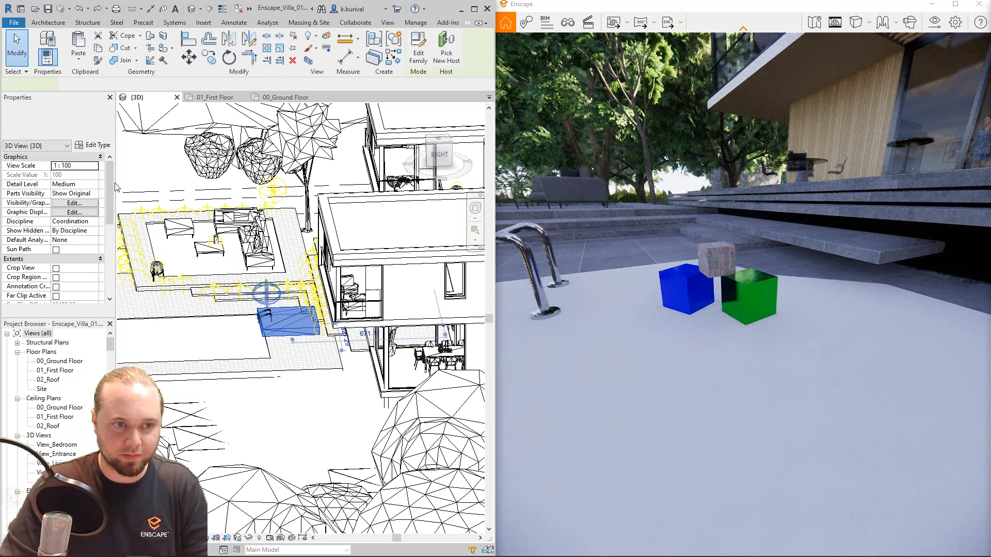
{"action": "left_click", "coordinate": [84, 184]}
{"action": "type", "text": "-128"}
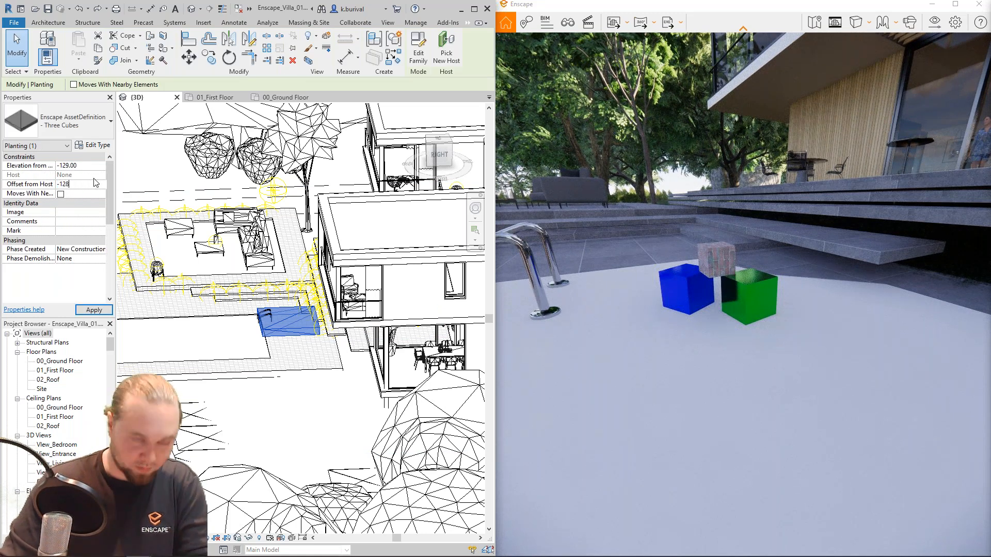
{"action": "key", "text": "Return"}
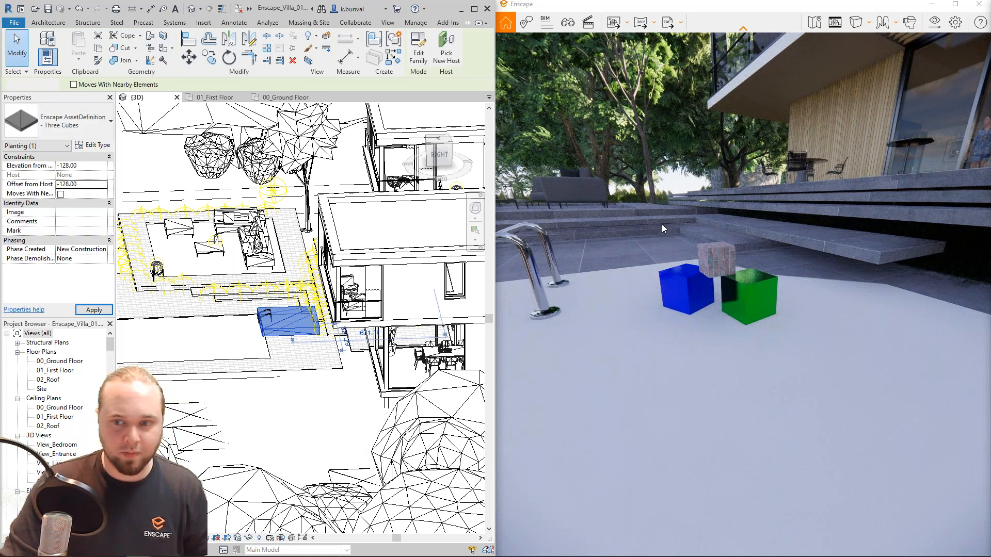
{"action": "right_click_drag", "start_coordinate": [722, 290], "coordinate": [723, 339]}
{"action": "scroll", "coordinate": [732, 290], "scroll_direction": "down", "scroll_amount": 3}
{"action": "scroll", "coordinate": [718, 302], "scroll_direction": "up", "scroll_amount": 4}
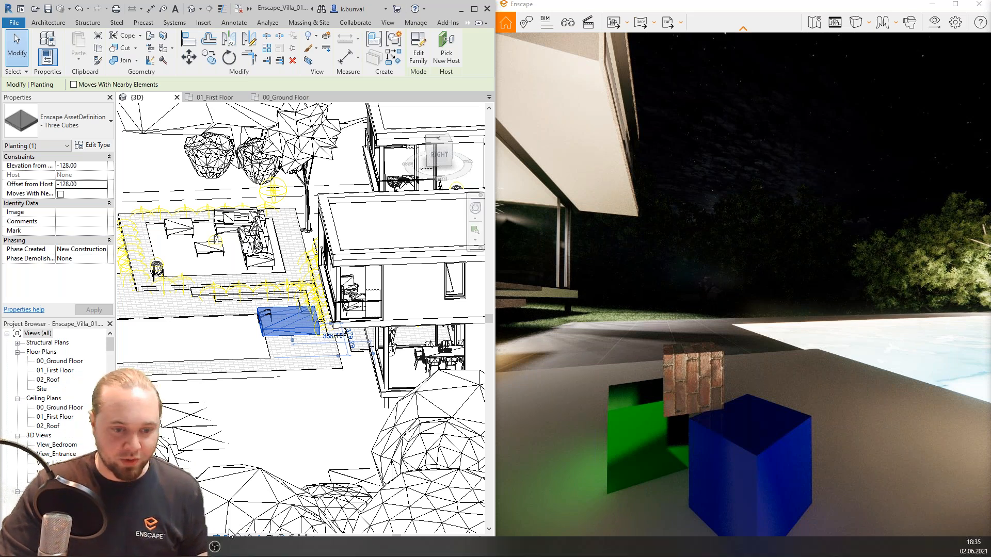
{"action": "key", "text": "super+e"}
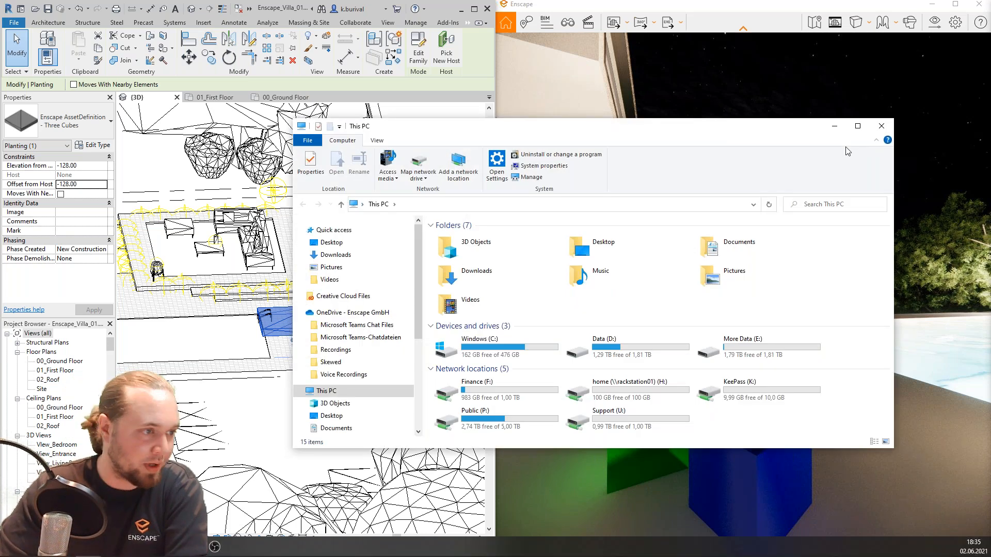
{"action": "left_click", "coordinate": [880, 126]}
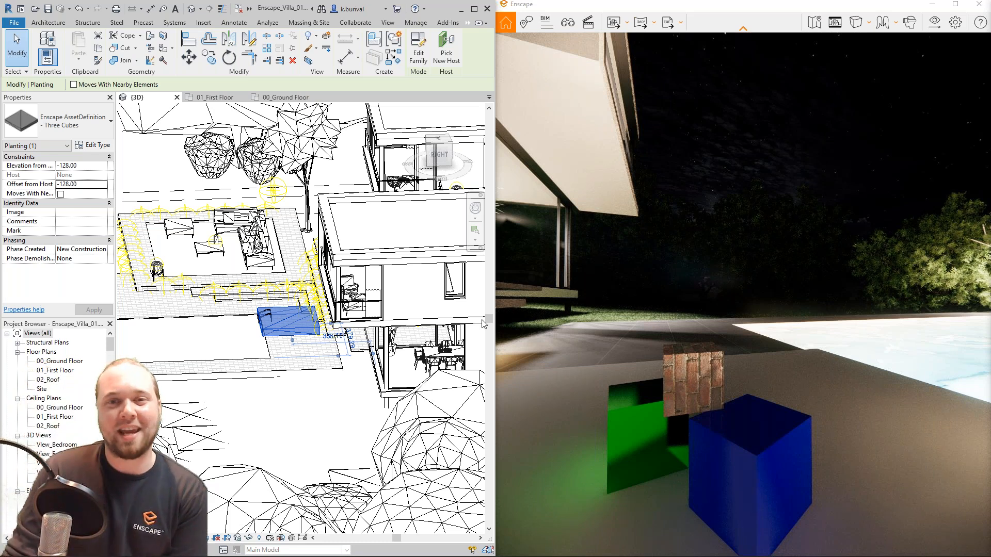
- Open the Enscape feedback form to view its fields, and close it without sending anything
{"action": "left_click", "coordinate": [448, 23]}
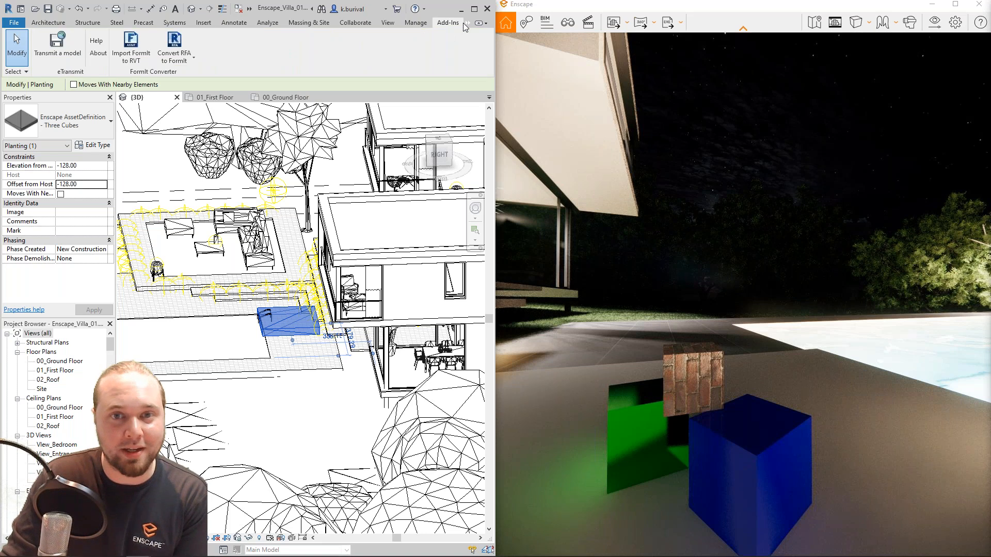
{"action": "left_click", "coordinate": [467, 24]}
{"action": "left_click", "coordinate": [489, 31]}
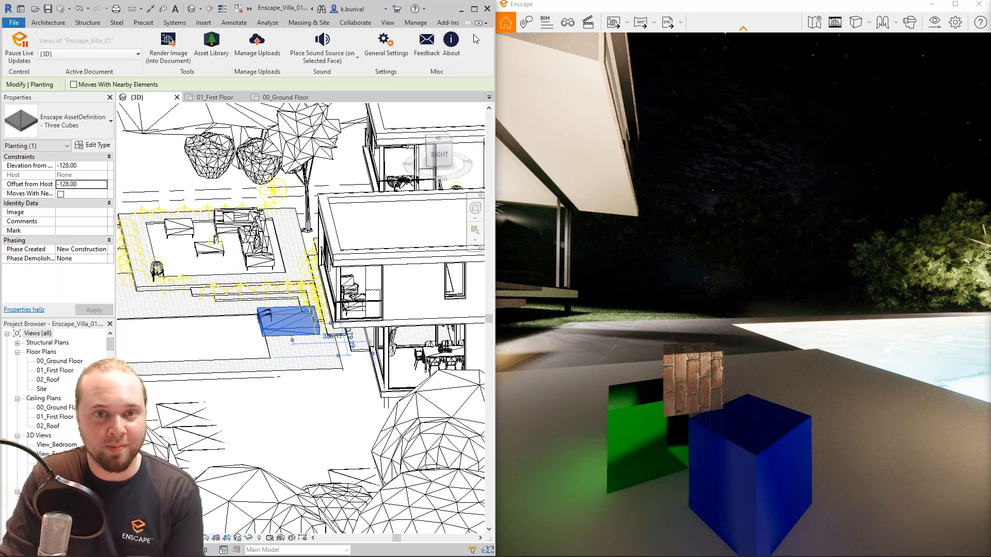
{"action": "left_click", "coordinate": [433, 46]}
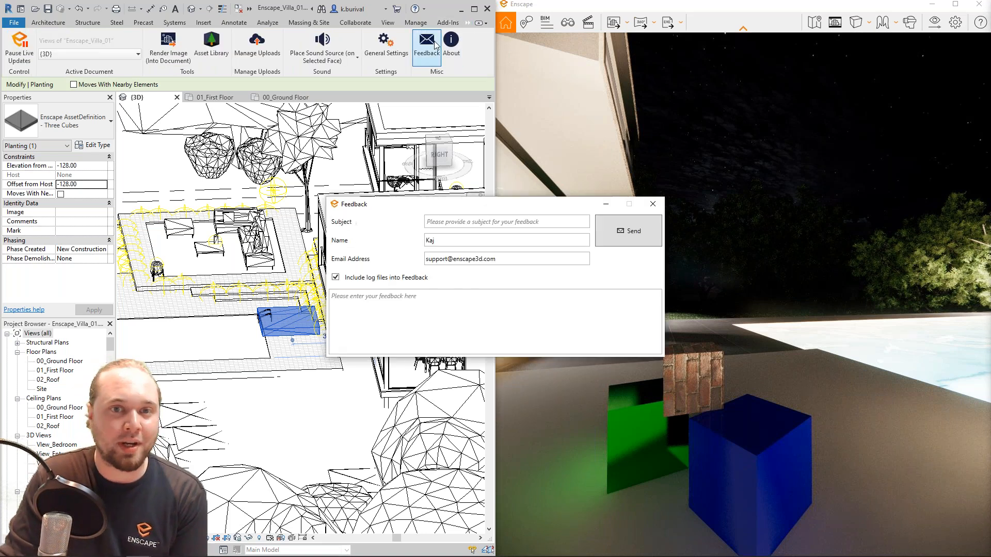
{"action": "left_click", "coordinate": [653, 204]}
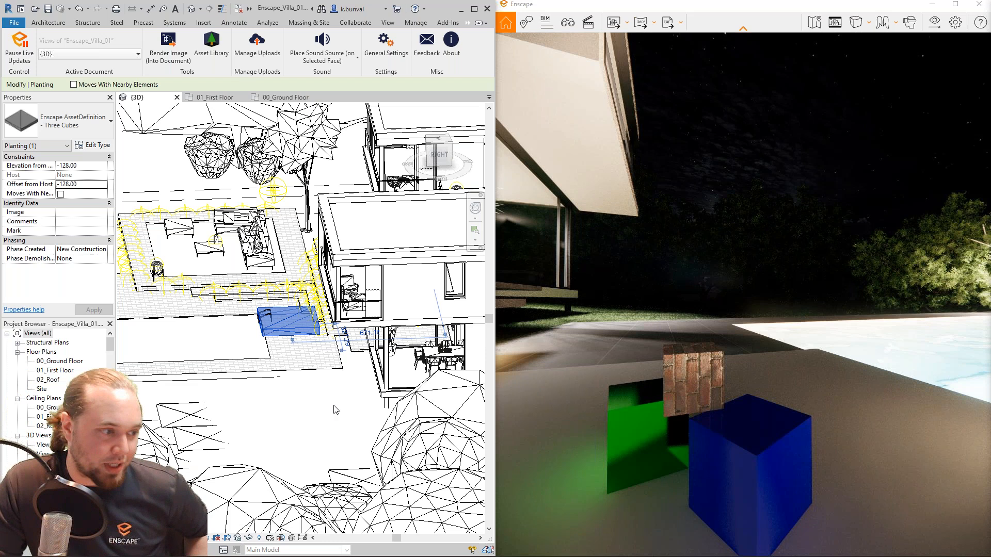
- Pull back to the villa and pool in the render, and find Accent Armchair 04 among the Enscape library's standard assets
{"action": "mouse_move", "coordinate": [756, 284]}
{"action": "left_mouse_down"}
{"action": "mouse_move", "coordinate": [724, 277]}
{"action": "mouse_move", "coordinate": [745, 274]}
{"action": "left_mouse_up"}
{"action": "key", "text": "s"}
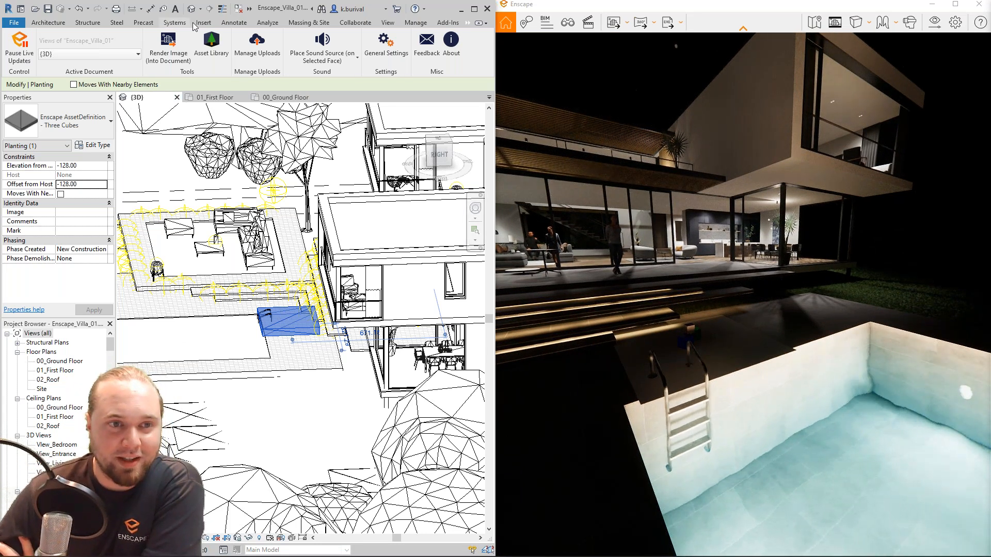
{"action": "left_click", "coordinate": [211, 44]}
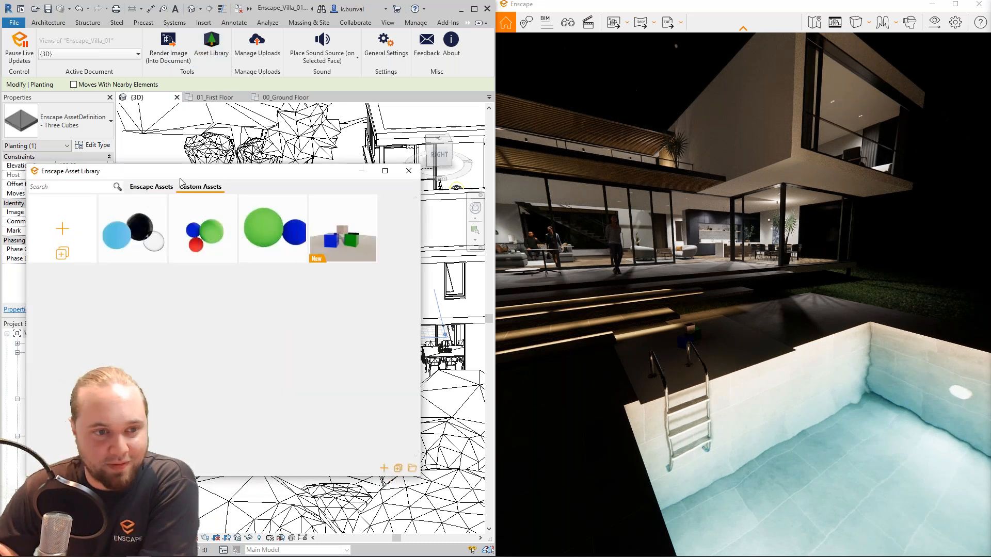
{"action": "scroll", "coordinate": [370, 356], "scroll_direction": "down", "scroll_amount": 5}
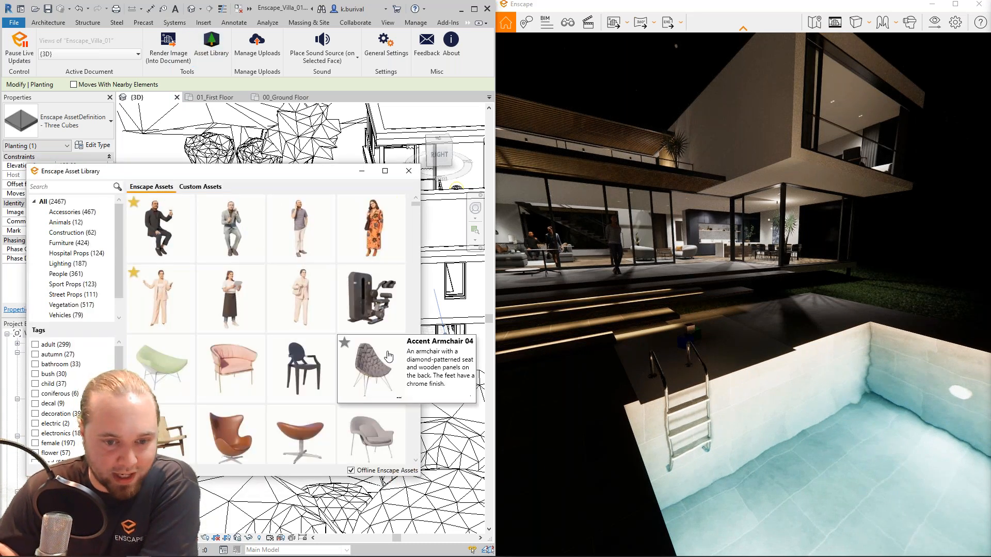
{"action": "scroll", "coordinate": [370, 360], "scroll_direction": "down", "scroll_amount": 6}
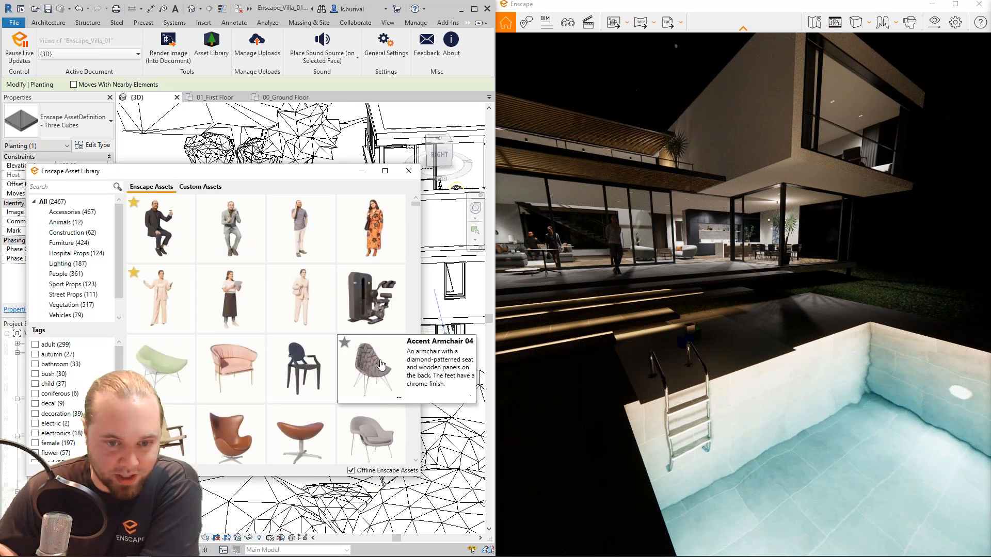
{"action": "left_click", "coordinate": [360, 351]}
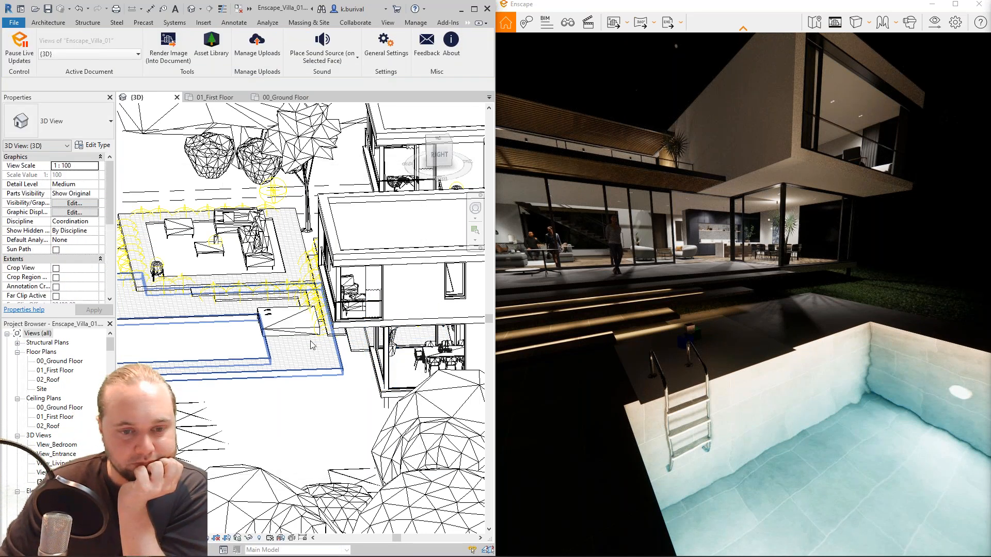
- Link the Enscape library asset Accent Armchair 04 to the Revit family BedRoomWall
{"action": "left_click", "coordinate": [211, 46]}
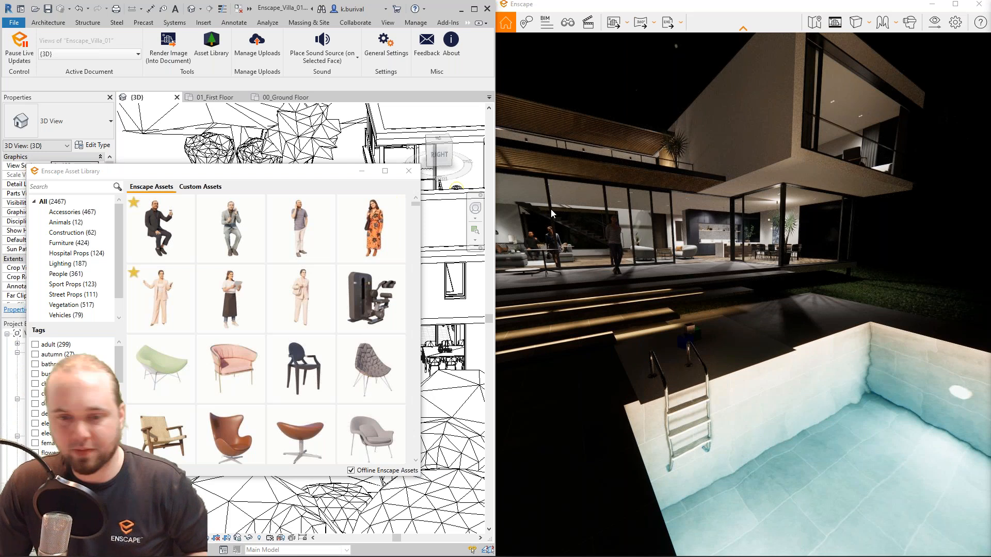
{"action": "left_click", "coordinate": [399, 398]}
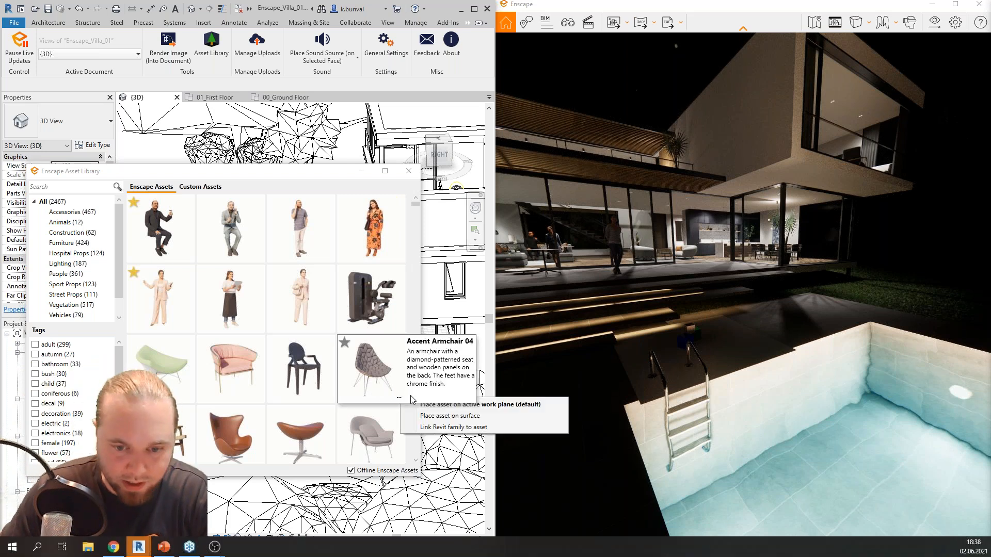
{"action": "left_click", "coordinate": [449, 426]}
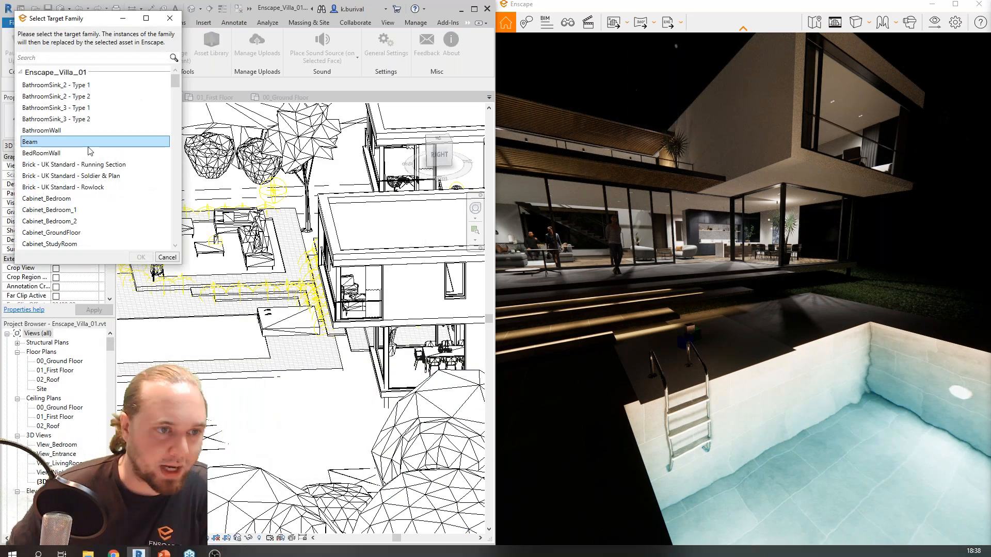
{"action": "left_click", "coordinate": [65, 155]}
{"action": "left_click", "coordinate": [141, 257]}
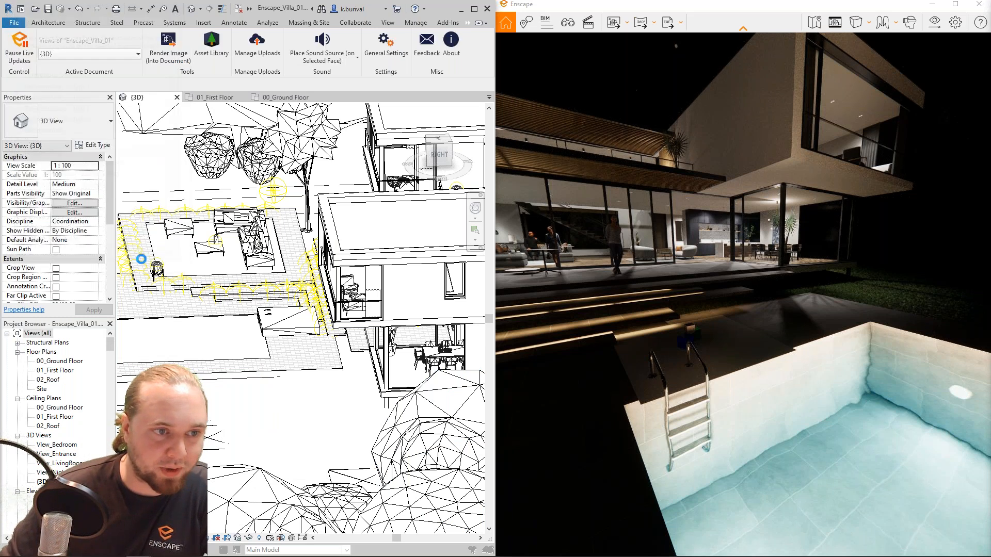
- Link the Accent Armchair 04 asset to the Revit family Carpet - Carpet_3 as well
{"action": "left_click", "coordinate": [305, 310]}
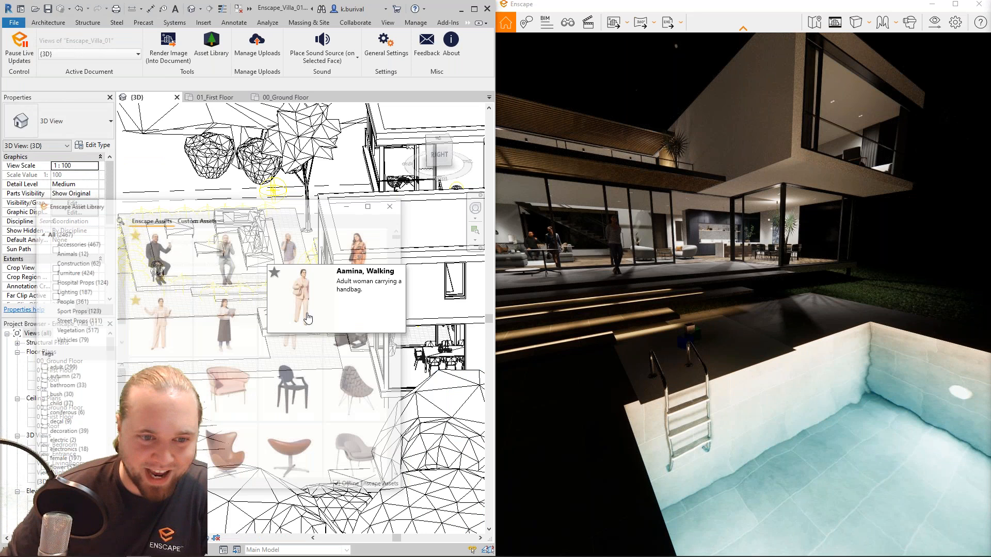
{"action": "mouse_move", "coordinate": [364, 367]}
{"action": "left_click", "coordinate": [399, 398]}
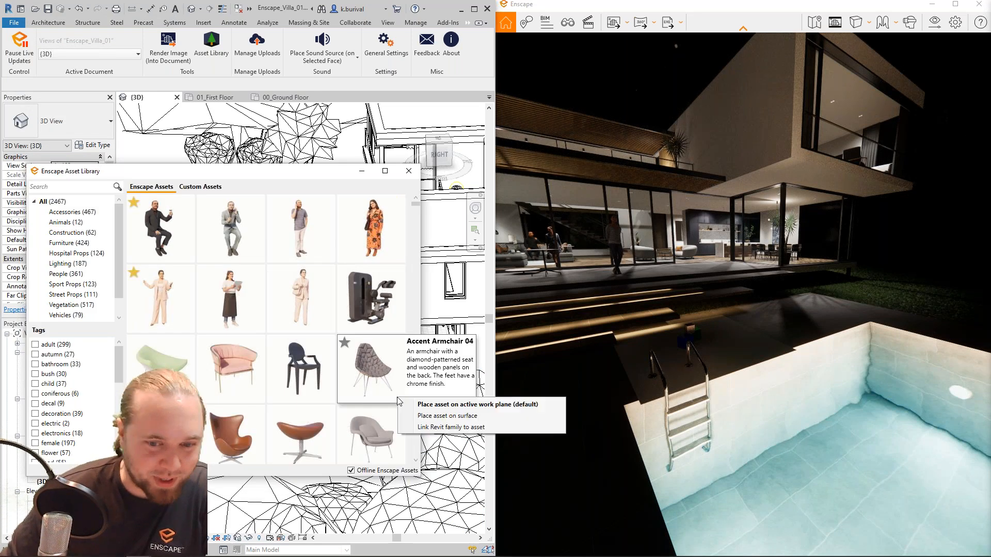
{"action": "left_click", "coordinate": [448, 427]}
{"action": "scroll", "coordinate": [56, 159], "scroll_direction": "down", "scroll_amount": 5}
{"action": "scroll", "coordinate": [56, 159], "scroll_direction": "down", "scroll_amount": 1}
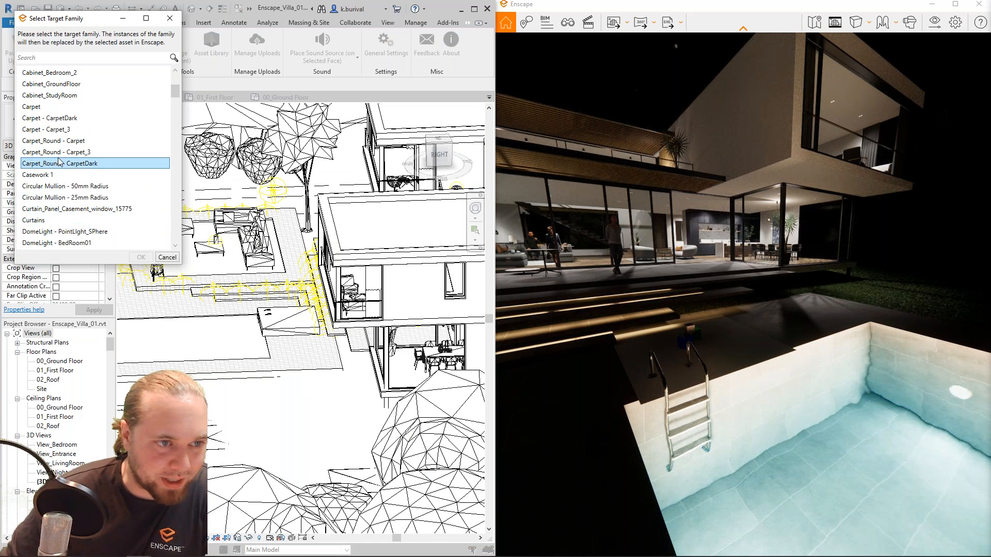
{"action": "left_click", "coordinate": [58, 107]}
{"action": "left_click", "coordinate": [59, 129]}
{"action": "left_click", "coordinate": [140, 257]}
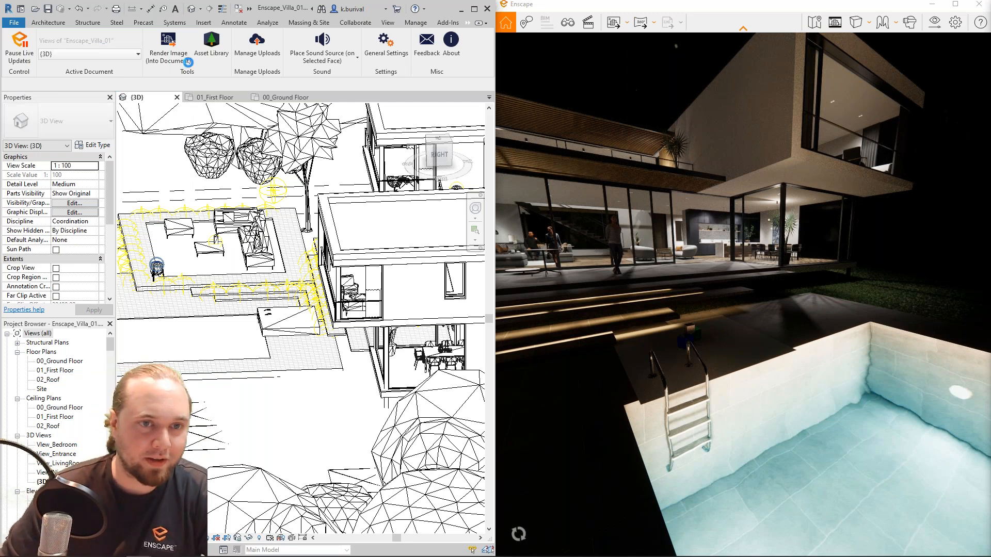
- Look through the target families available for linking Accent Armchair 04, and leave the selection without choosing one
{"action": "mouse_move", "coordinate": [364, 402]}
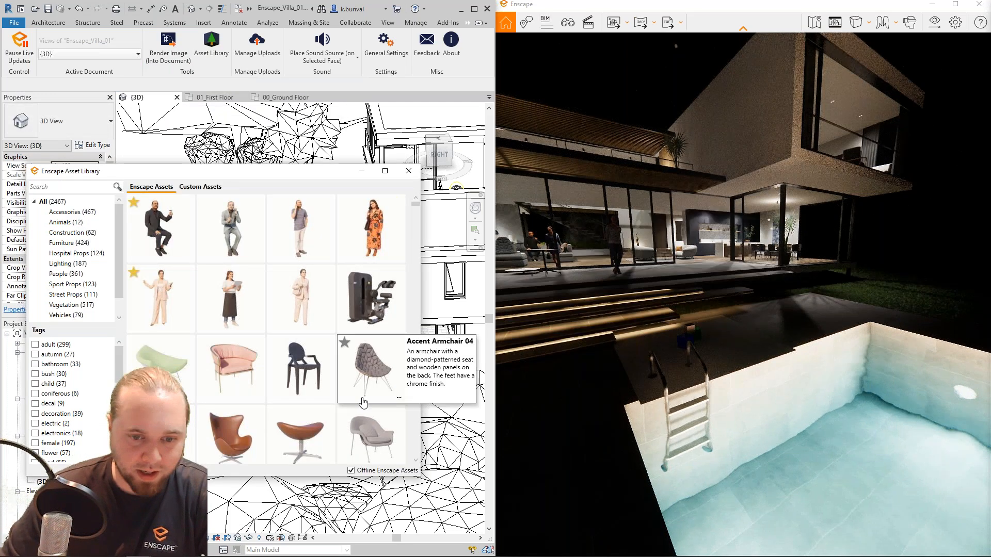
{"action": "left_click", "coordinate": [398, 397]}
{"action": "left_click", "coordinate": [444, 429]}
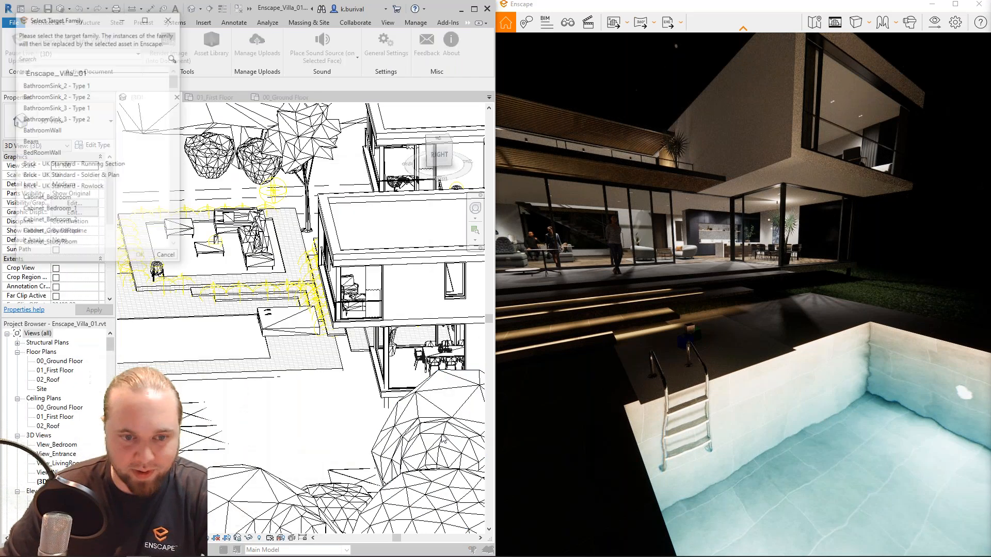
{"action": "scroll", "coordinate": [123, 128], "scroll_direction": "down", "scroll_amount": 6}
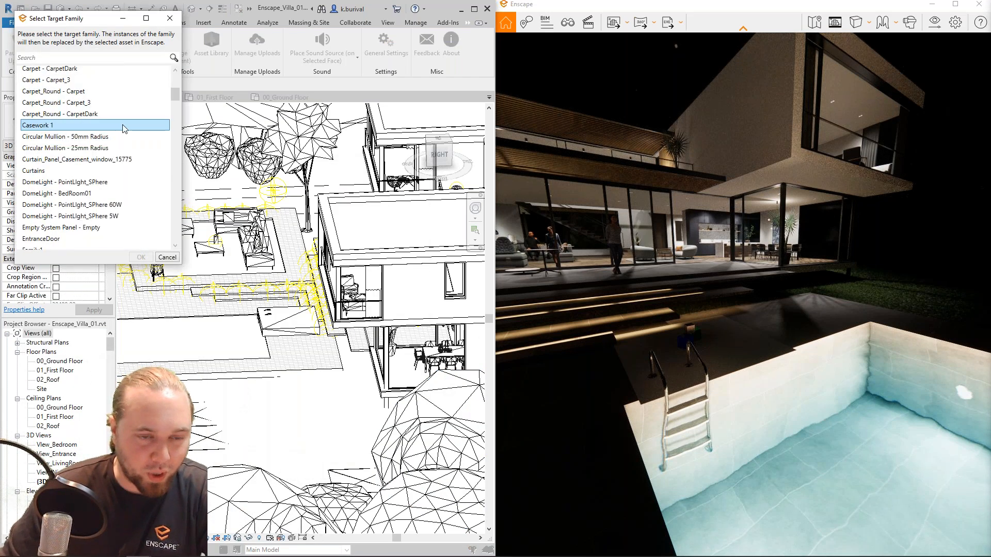
{"action": "scroll", "coordinate": [123, 129], "scroll_direction": "down", "scroll_amount": 3}
{"action": "left_click", "coordinate": [170, 18]}
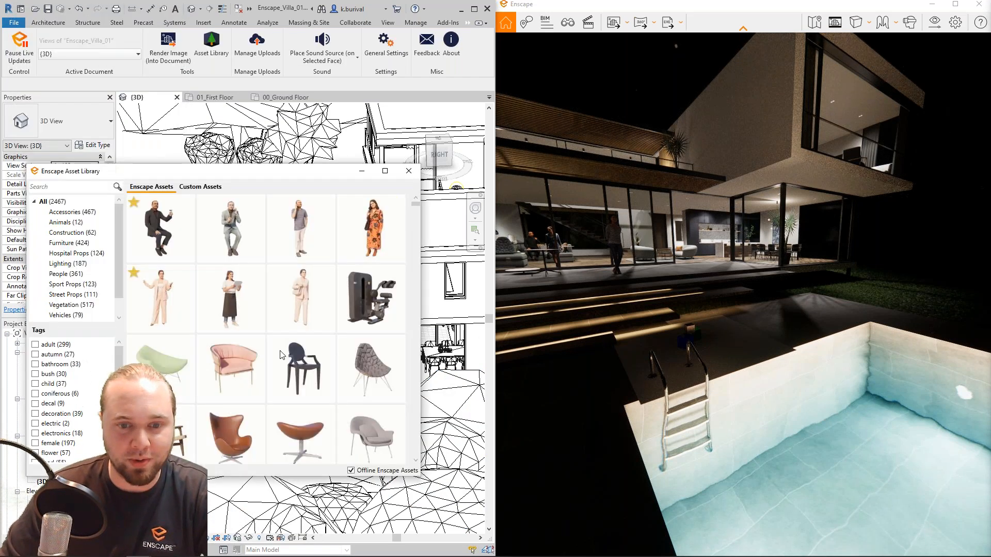
- Close the asset library and open the ground-floor living room's Carpet family for editing from the 3D view
{"action": "left_click", "coordinate": [409, 171]}
{"action": "middle_click_drag", "start_coordinate": [236, 453], "coordinate": [530, 467], "text": "shift"}
{"action": "scroll", "coordinate": [278, 386], "scroll_direction": "up", "scroll_amount": 2}
{"action": "scroll", "coordinate": [279, 386], "scroll_direction": "up", "scroll_amount": 1}
{"action": "middle_click_drag", "start_coordinate": [360, 323], "coordinate": [377, 335], "text": "shift"}
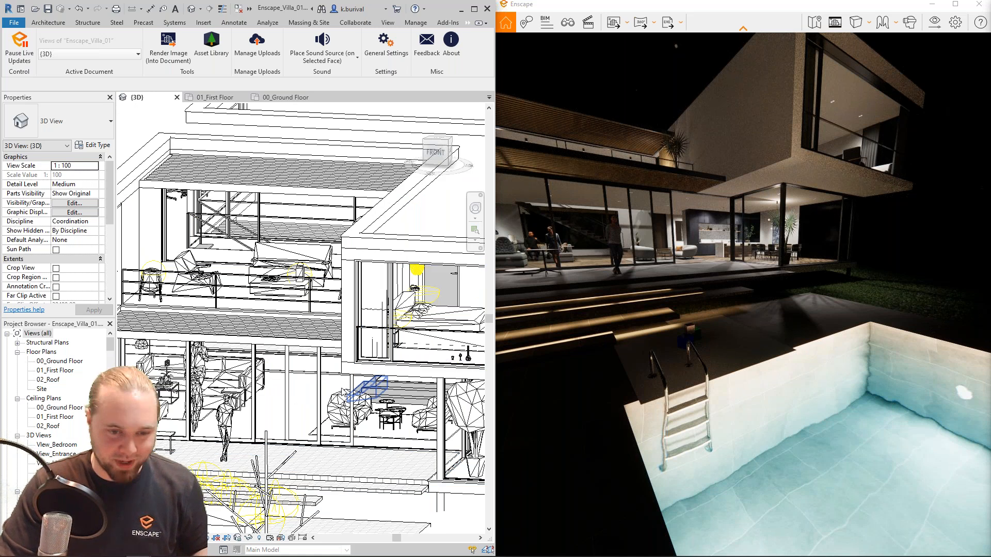
{"action": "scroll", "coordinate": [344, 395], "scroll_direction": "up", "scroll_amount": 2}
{"action": "middle_click_drag", "start_coordinate": [348, 404], "coordinate": [383, 409]}
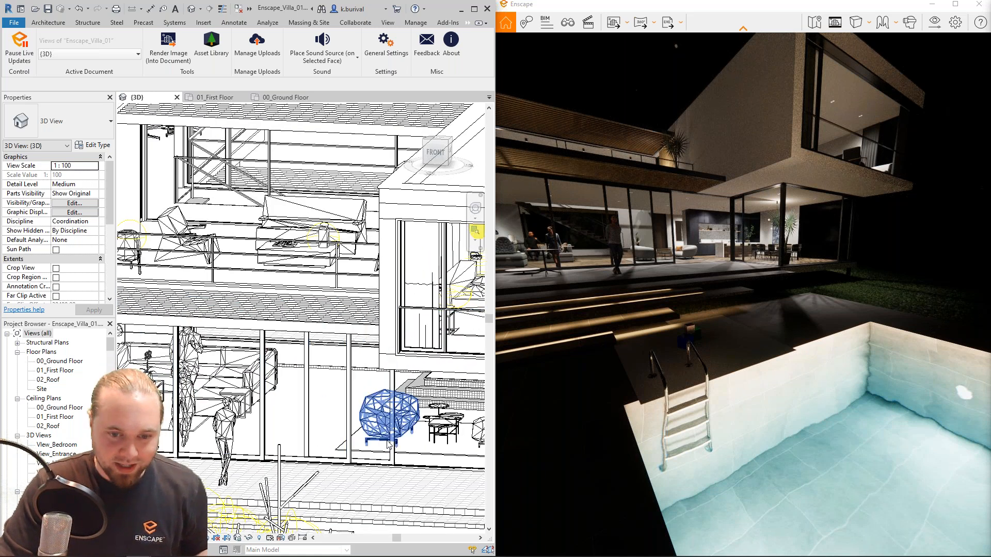
{"action": "left_click", "coordinate": [427, 458]}
{"action": "middle_click_drag", "start_coordinate": [292, 394], "coordinate": [265, 263]}
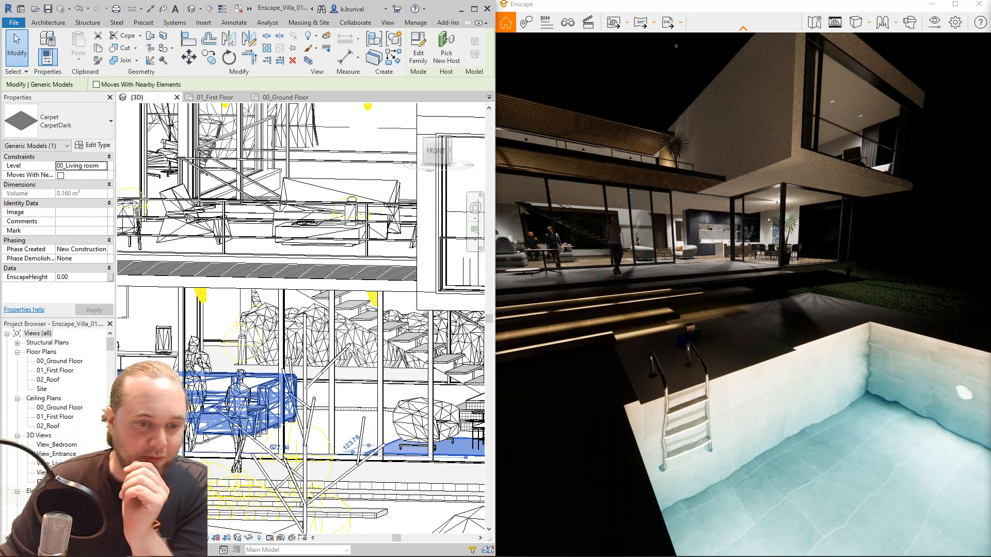
{"action": "left_click", "coordinate": [202, 451]}
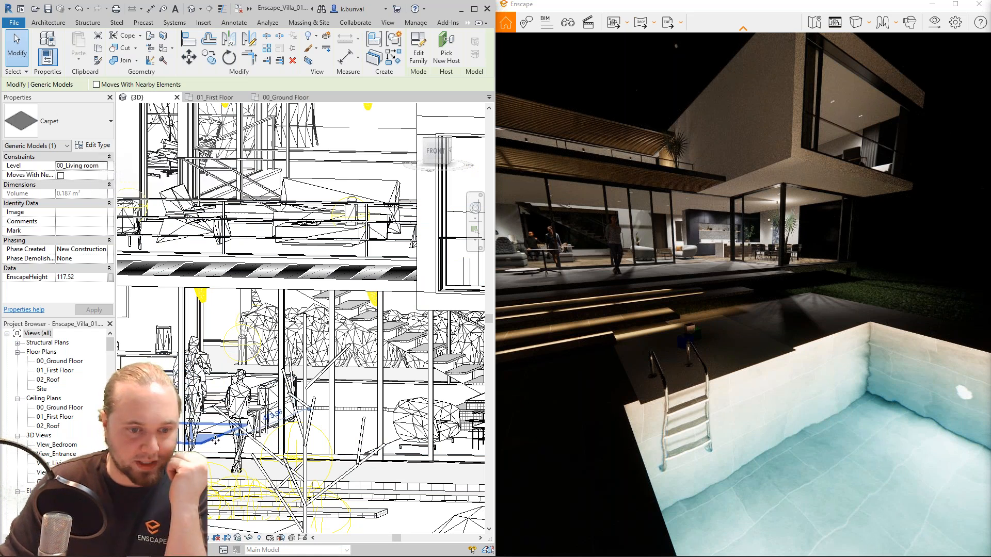
{"action": "double_click", "coordinate": [210, 446]}
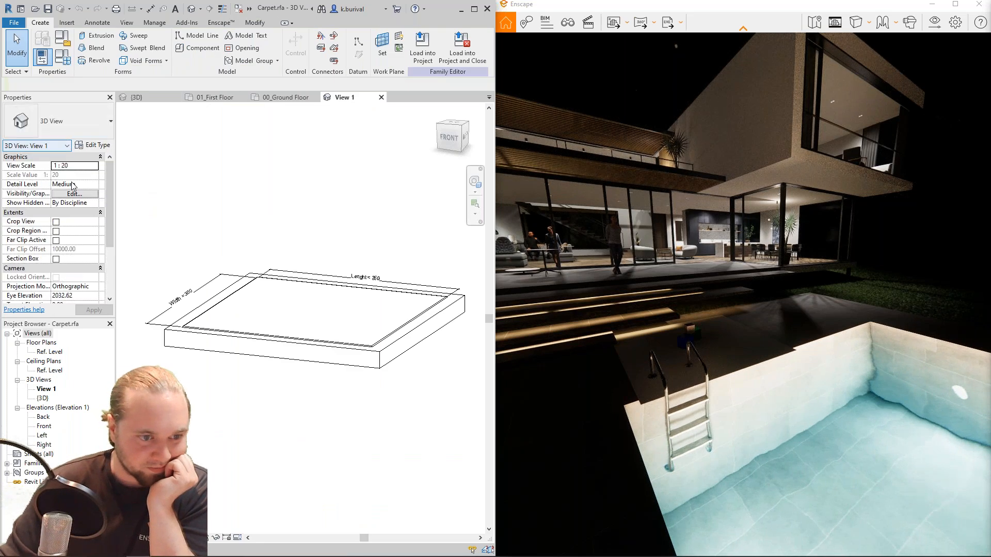
{"action": "scroll", "coordinate": [72, 192], "scroll_direction": "down", "scroll_amount": 3}
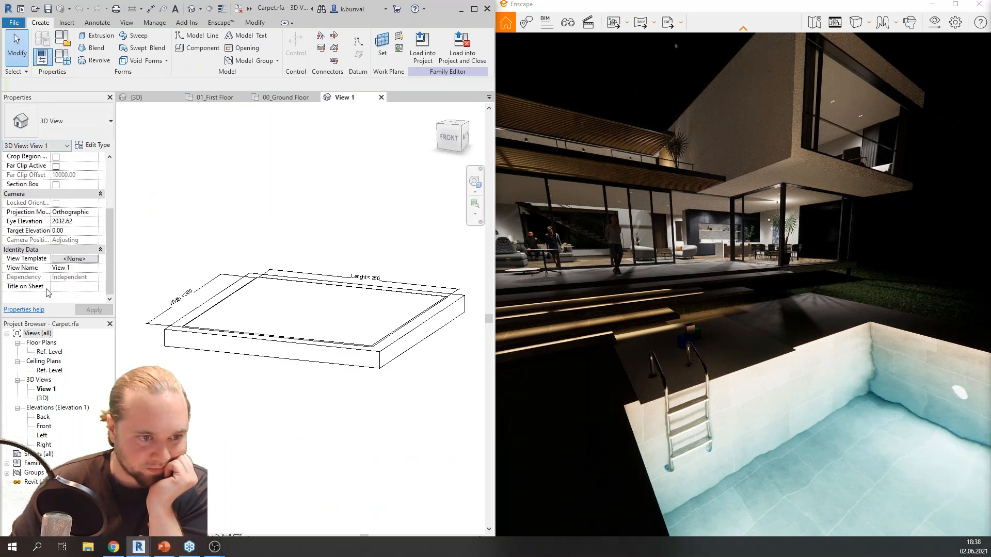
{"action": "scroll", "coordinate": [52, 258], "scroll_direction": "up", "scroll_amount": 5}
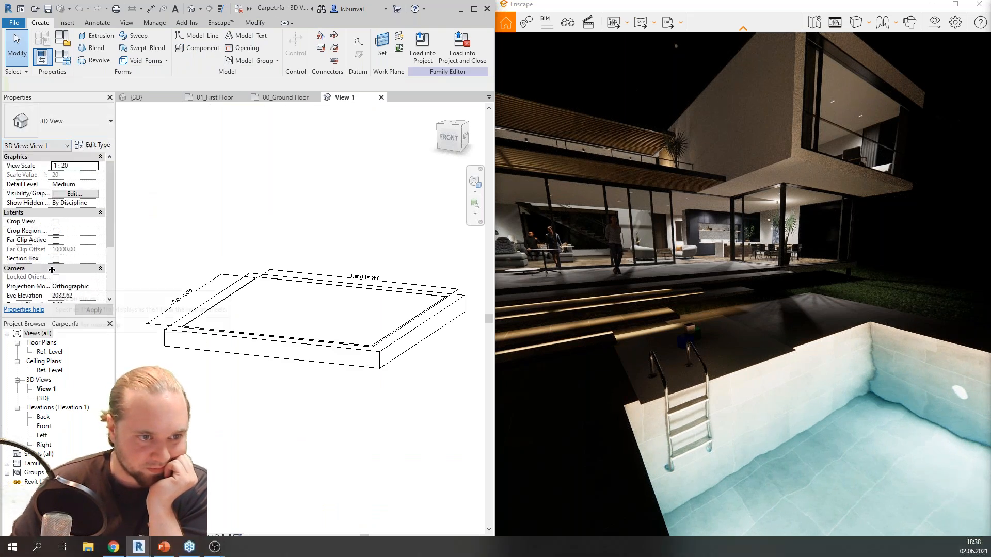
{"action": "left_click", "coordinate": [93, 145]}
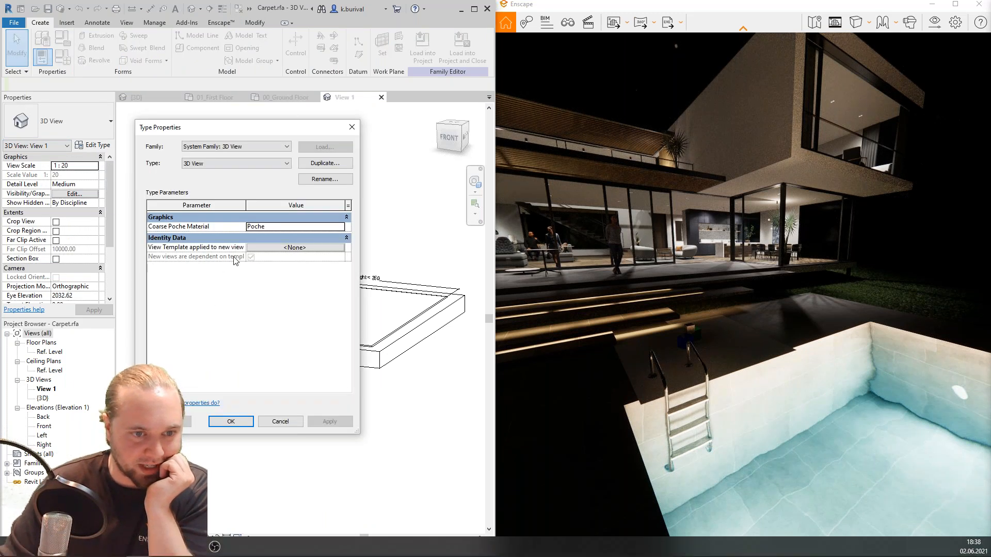
{"action": "left_click", "coordinate": [352, 127]}
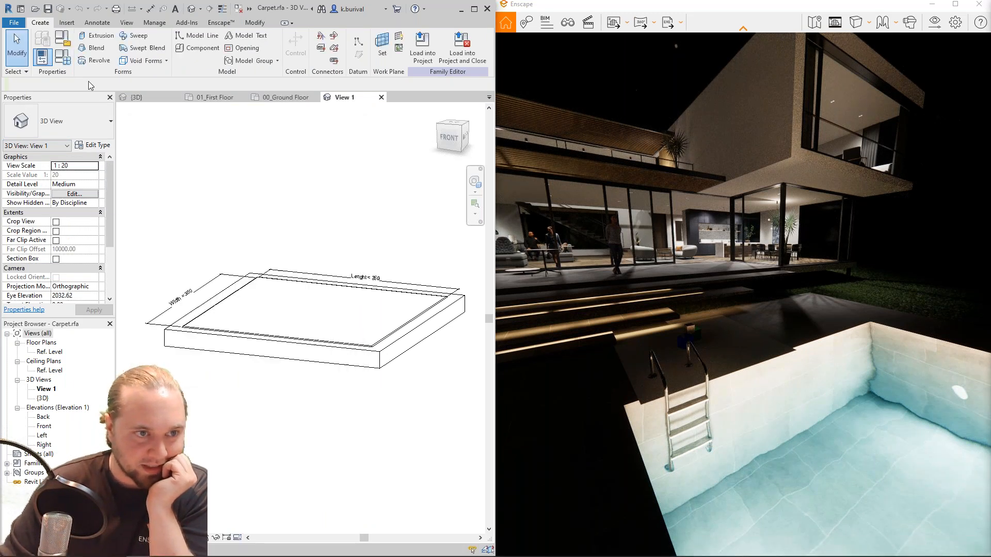
- Delete the EnscapeAssetId and EnscapeAssetSource parameters from the Carpet family's types
{"action": "left_click", "coordinate": [62, 56]}
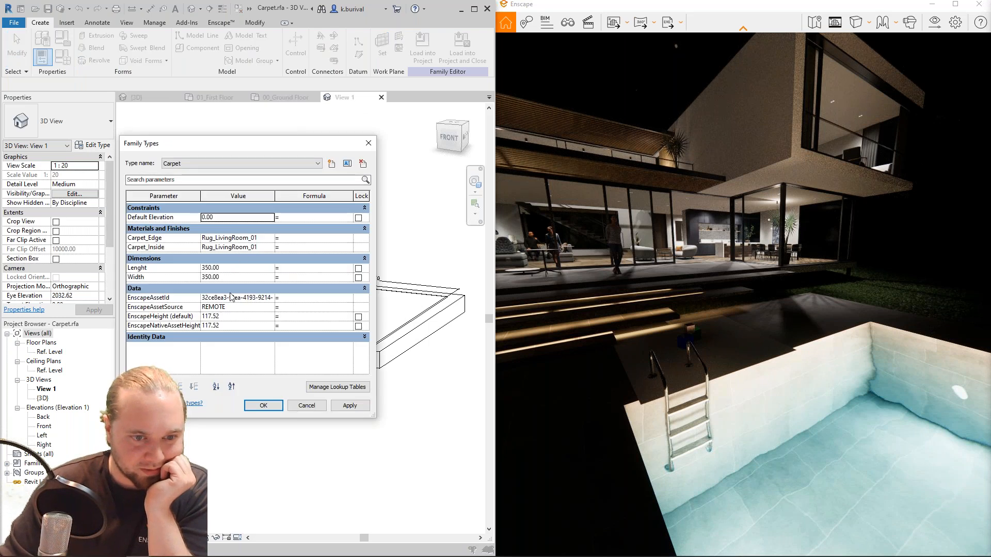
{"action": "left_click", "coordinate": [227, 298]}
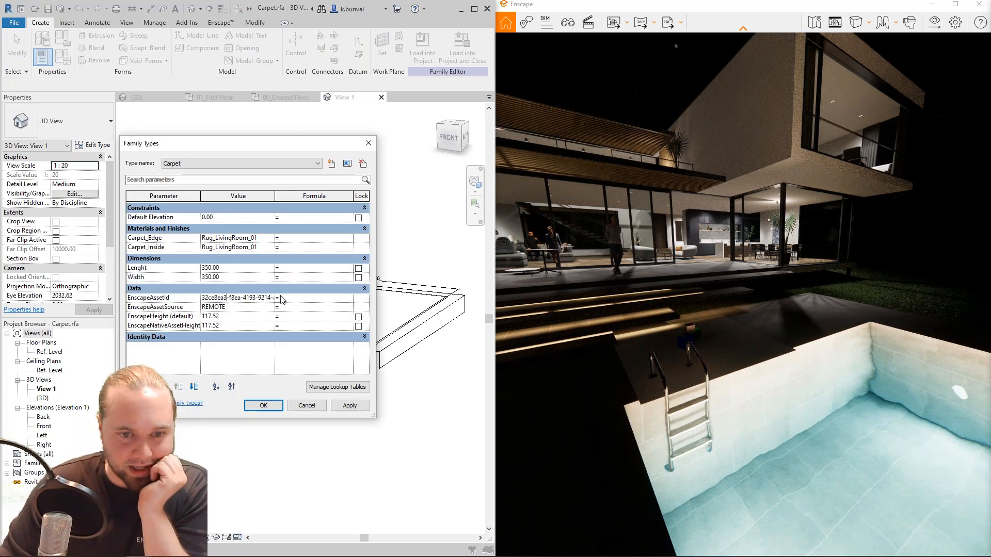
{"action": "left_click", "coordinate": [186, 301]}
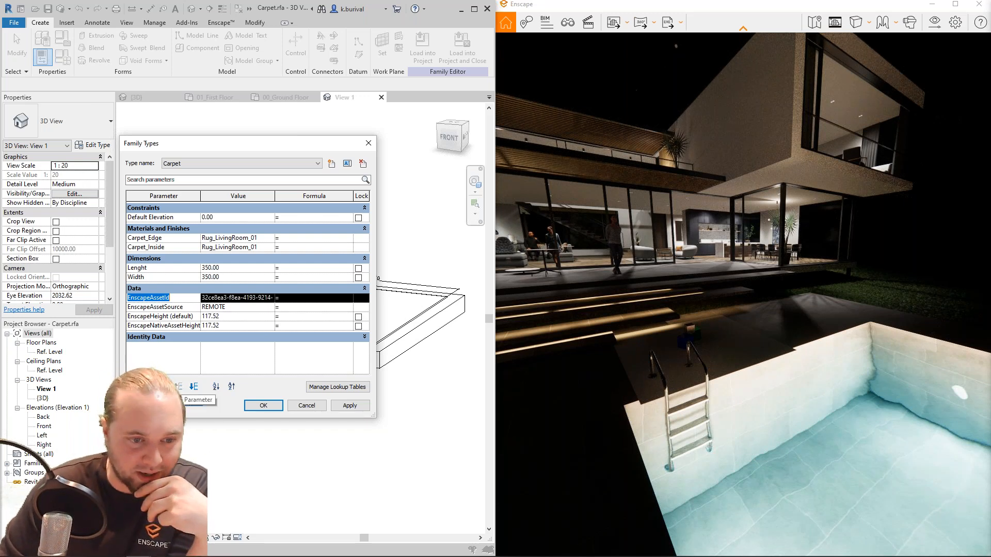
{"action": "left_click", "coordinate": [163, 387]}
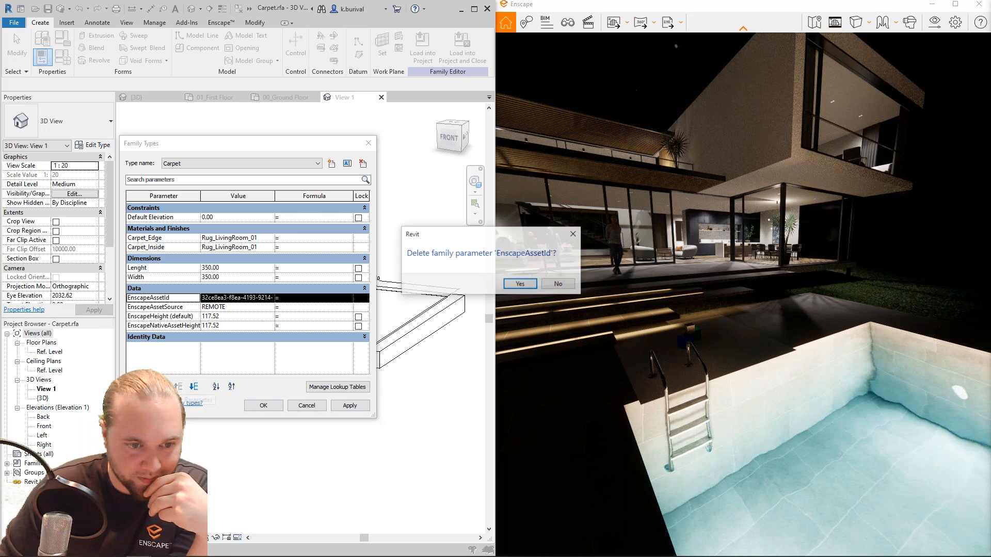
{"action": "left_click", "coordinate": [520, 285]}
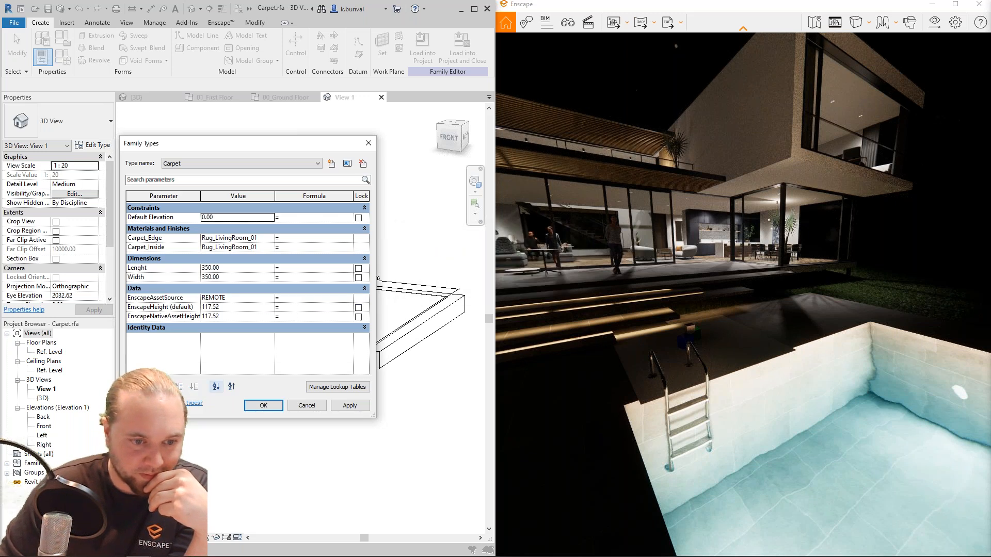
{"action": "left_click", "coordinate": [157, 298]}
{"action": "left_click", "coordinate": [163, 386]}
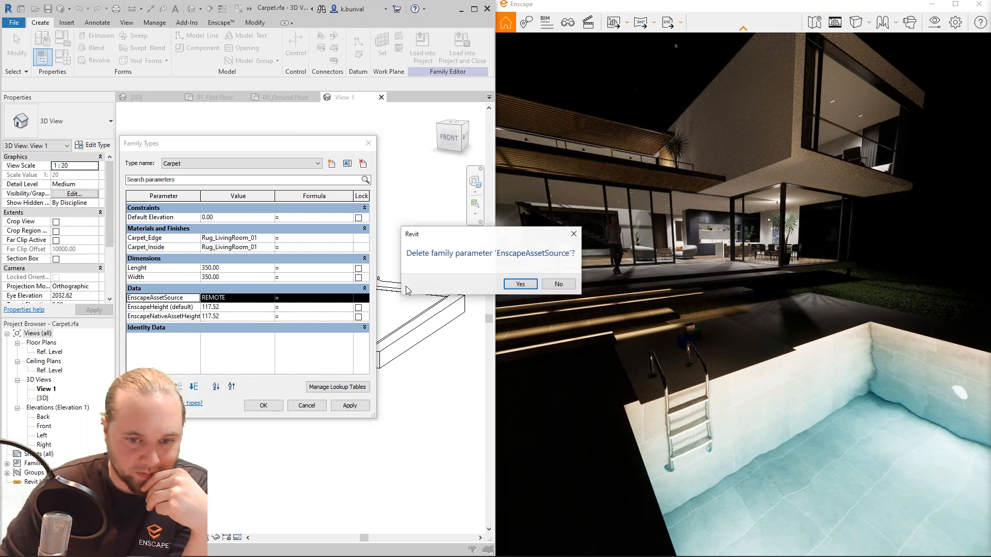
{"action": "left_click", "coordinate": [520, 285]}
- Delete the EnscapeHeight and EnscapeNativeAssetHeight parameters as well, and accept the family type changes
{"action": "left_click", "coordinate": [162, 387]}
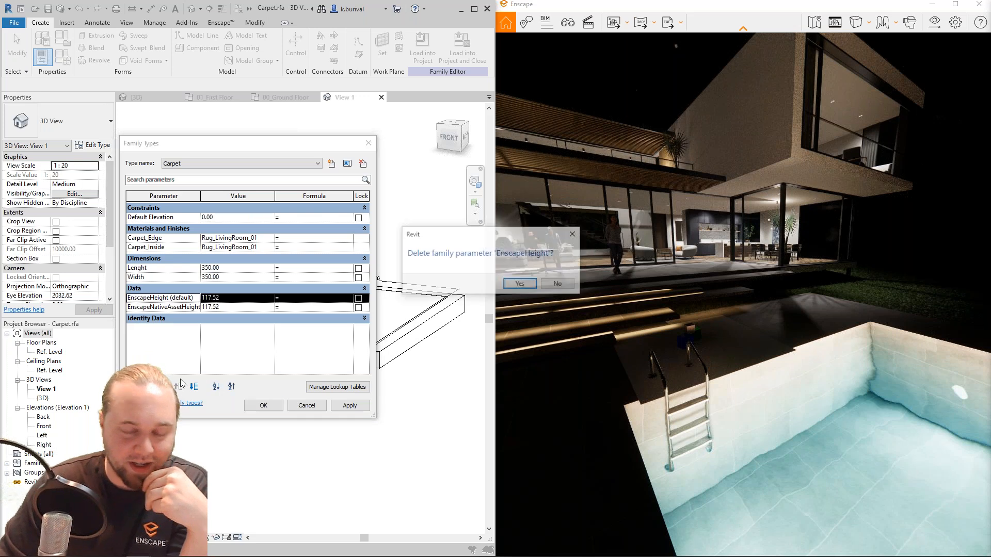
{"action": "left_click", "coordinate": [519, 284]}
{"action": "left_click", "coordinate": [181, 298]}
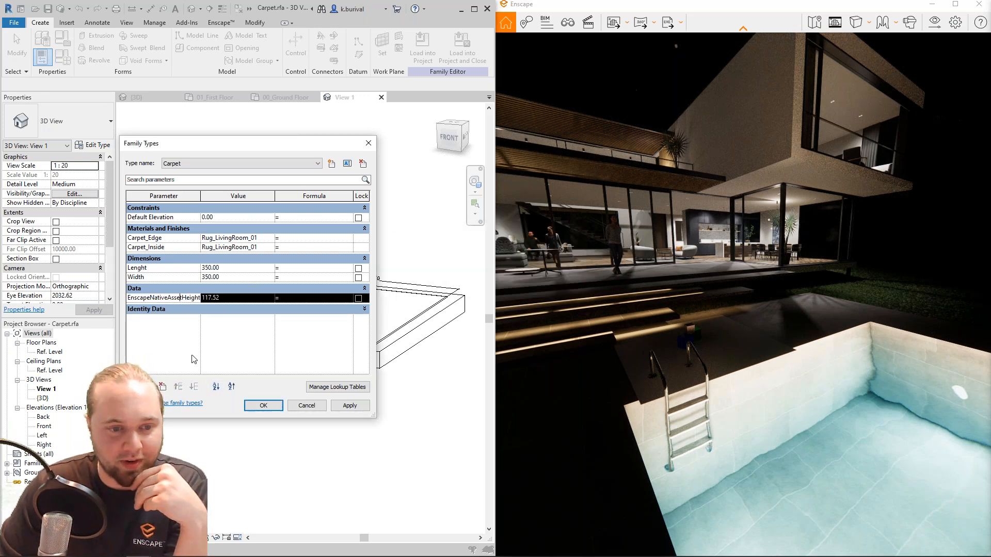
{"action": "left_click", "coordinate": [162, 387]}
{"action": "left_click", "coordinate": [518, 285]}
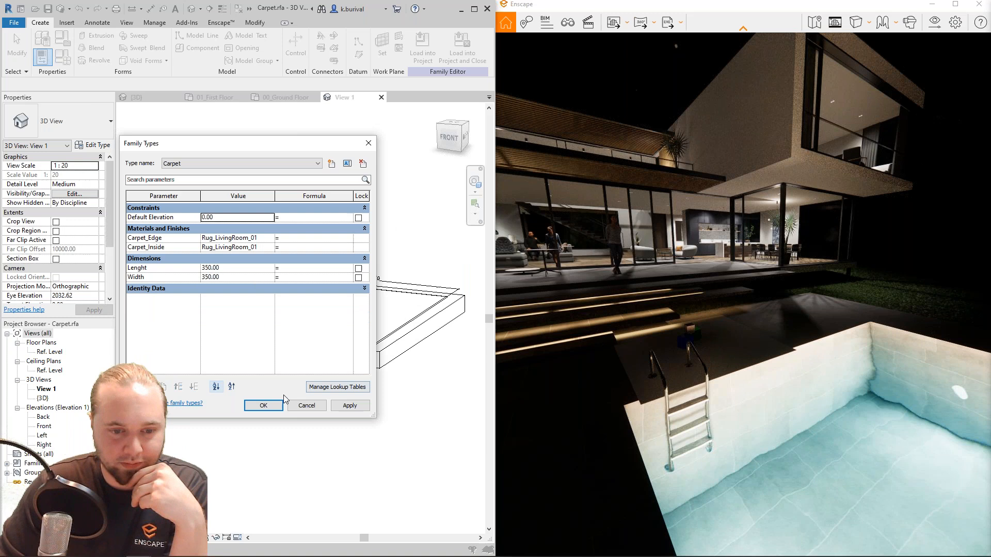
{"action": "left_click", "coordinate": [263, 405]}
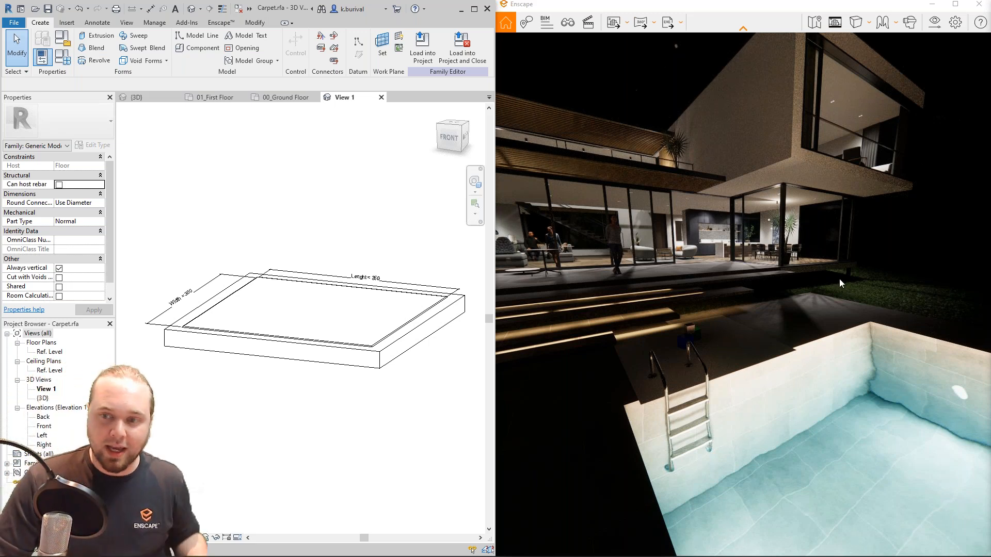
{"action": "left_click_drag", "start_coordinate": [841, 282], "coordinate": [761, 283]}
{"action": "key", "text": "e"}
{"action": "key", "text": "q"}
{"action": "key", "text": "s"}
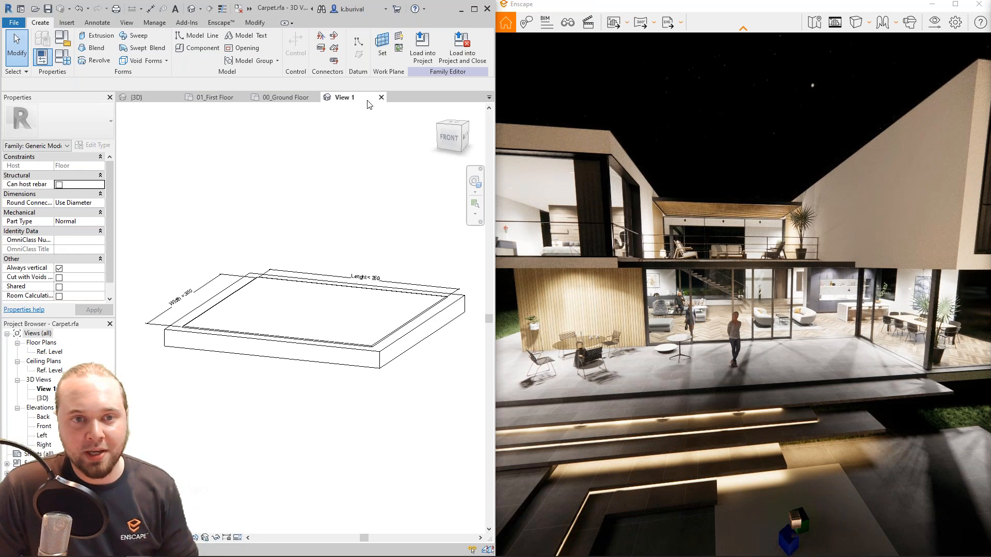
- Return to the 00_Ground Floor plan and bring up the Appearance settings of Acrilico Blanco among the project's materials
{"action": "left_click", "coordinate": [287, 97]}
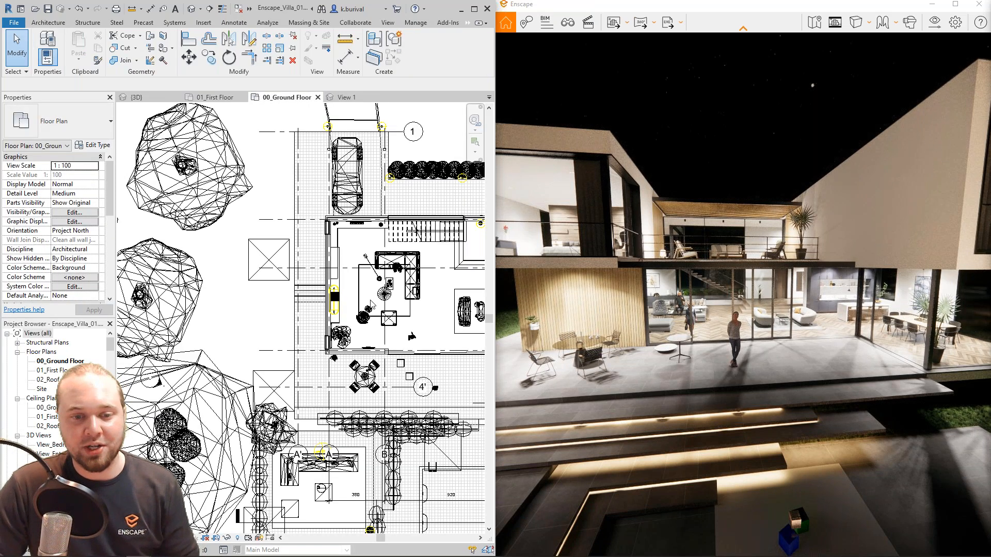
{"action": "left_click", "coordinate": [416, 23]}
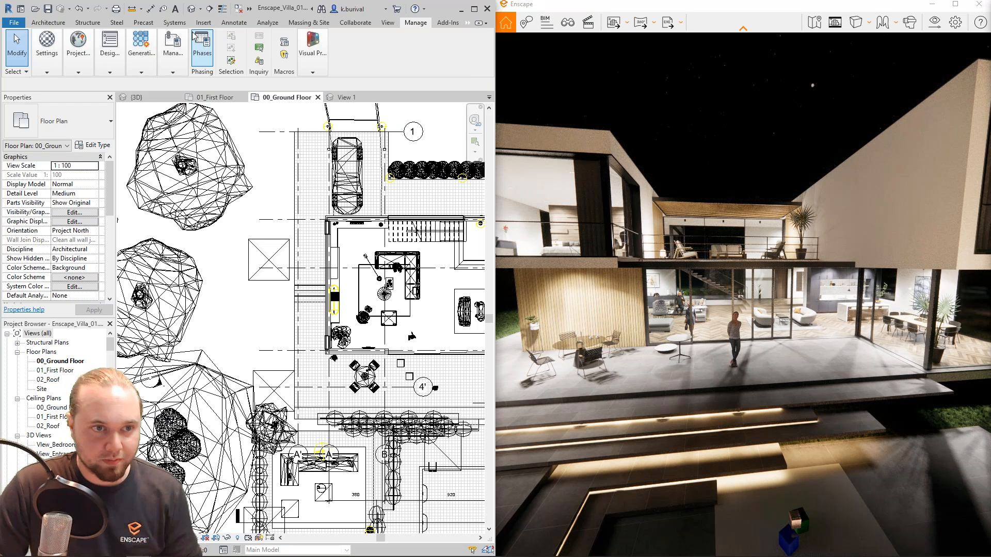
{"action": "left_click", "coordinate": [46, 47]}
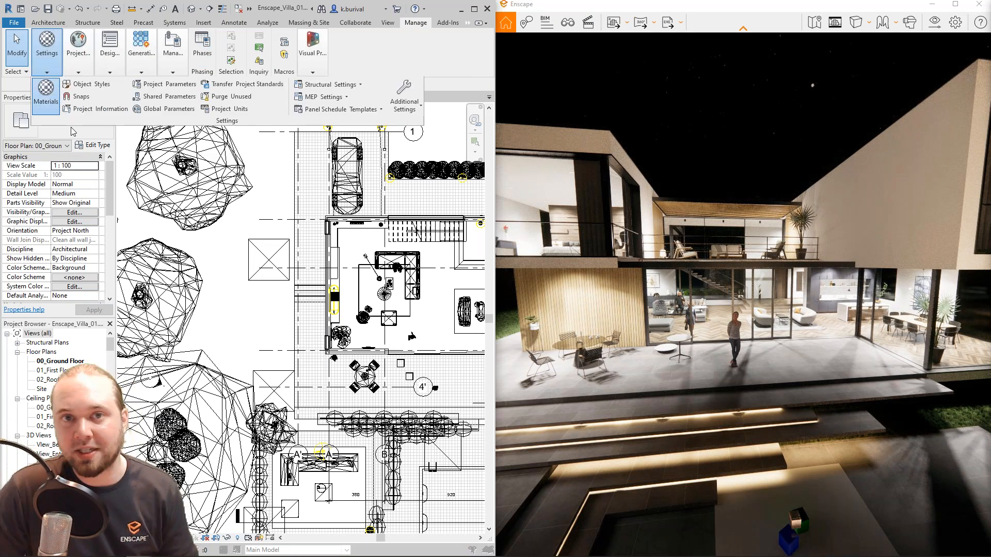
{"action": "left_click", "coordinate": [46, 93]}
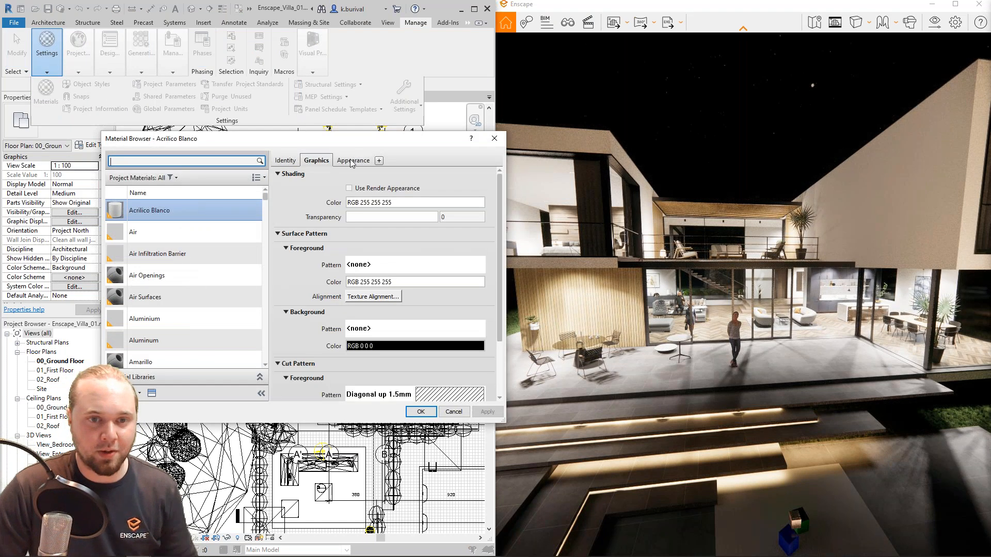
{"action": "left_click", "coordinate": [352, 160]}
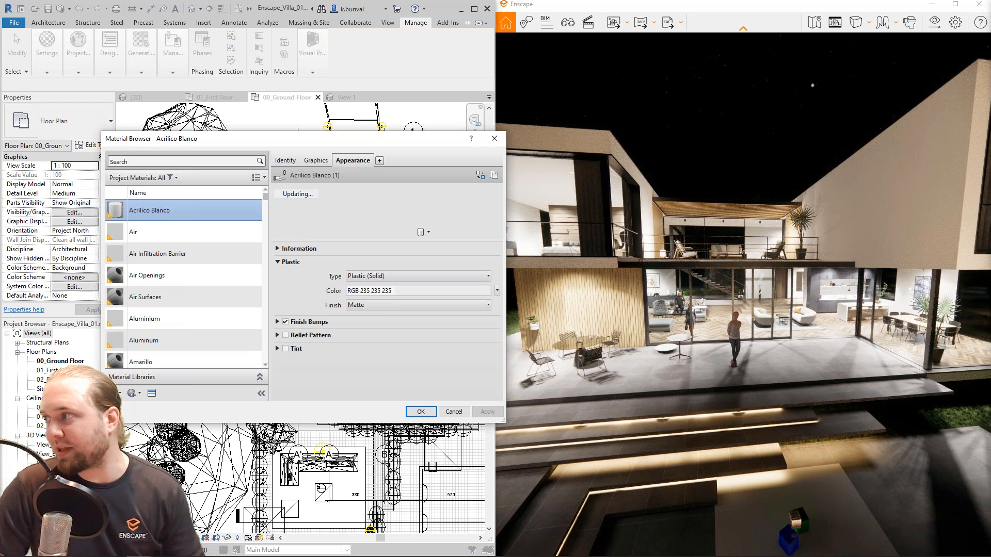
{"action": "mouse_move", "coordinate": [316, 157]}
{"action": "left_mouse_down"}
{"action": "mouse_move", "coordinate": [371, 147]}
{"action": "mouse_move", "coordinate": [397, 156]}
{"action": "mouse_move", "coordinate": [330, 171]}
{"action": "mouse_move", "coordinate": [324, 148]}
{"action": "left_mouse_up"}
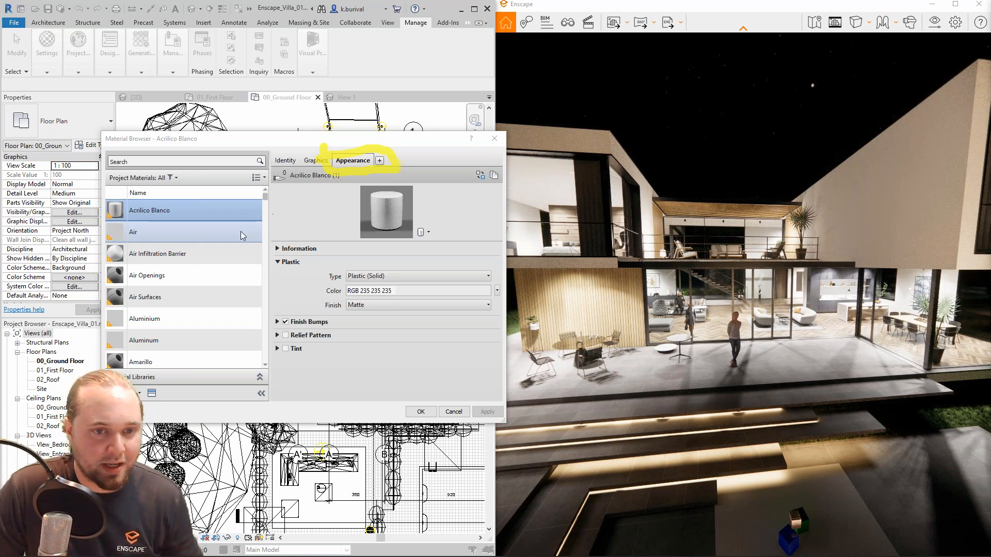
- Create a new project material and enable Self Illumination in its appearance
{"action": "left_click", "coordinate": [139, 394]}
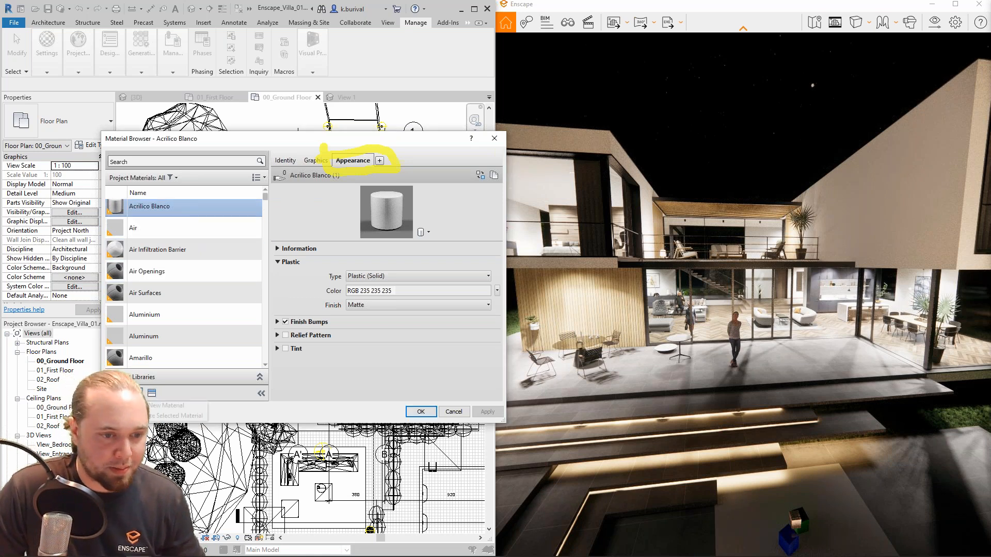
{"action": "left_click", "coordinate": [166, 405]}
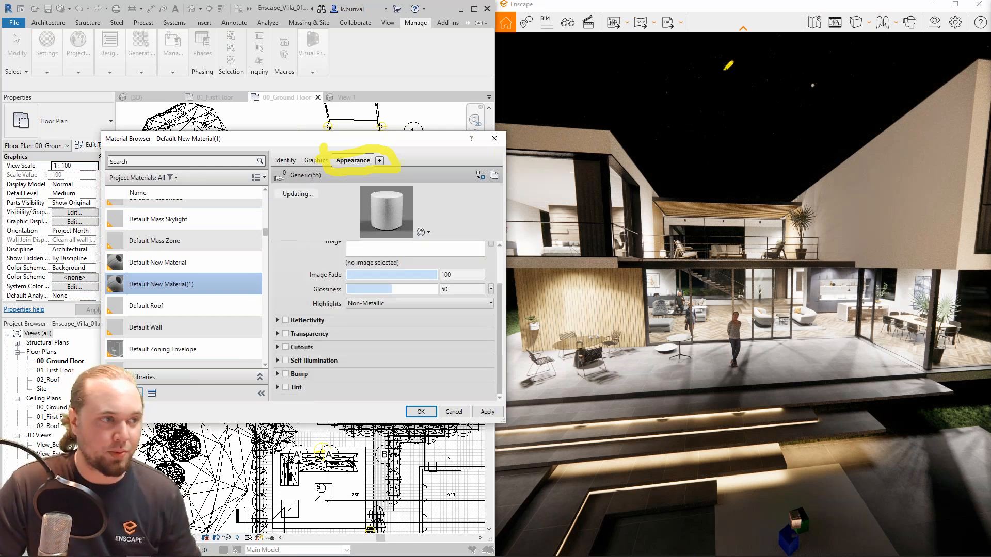
{"action": "mouse_move", "coordinate": [276, 347]}
{"action": "left_mouse_down"}
{"action": "mouse_move", "coordinate": [344, 376]}
{"action": "mouse_move", "coordinate": [252, 380]}
{"action": "left_mouse_up"}
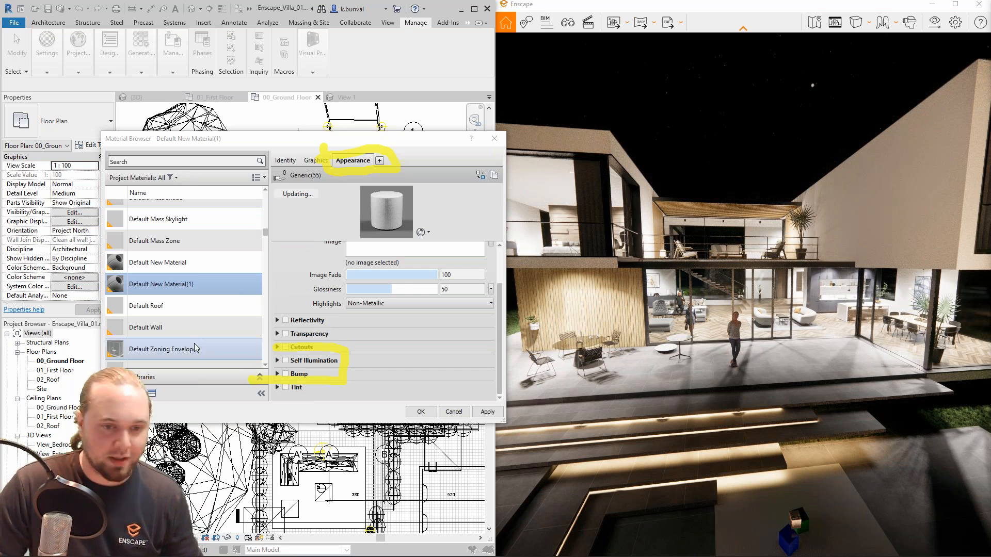
{"action": "scroll", "coordinate": [194, 342], "scroll_direction": "down", "scroll_amount": 1}
{"action": "left_click", "coordinate": [285, 360]}
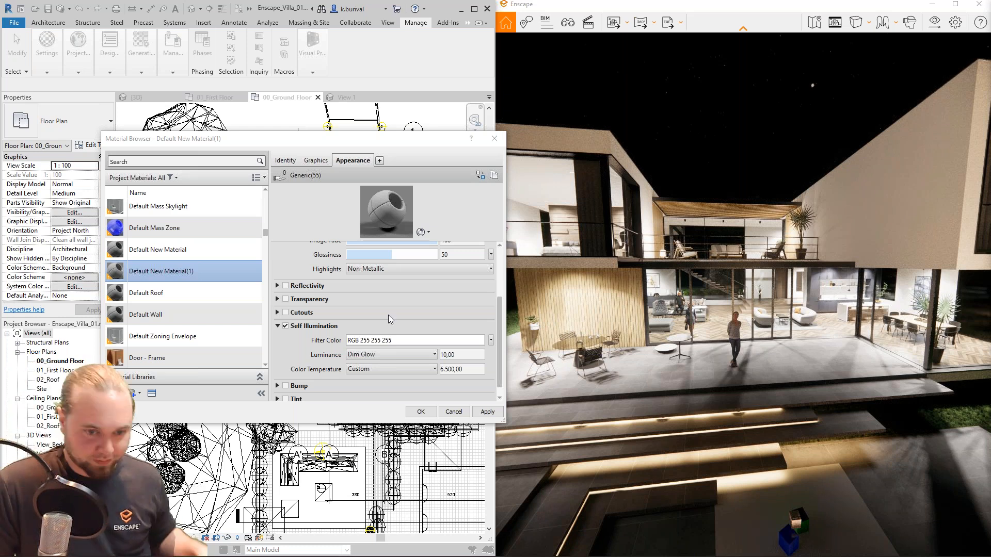
- Approach the three cubes beside the pool in the Enscape render and set the time of day to 10:30
{"action": "key", "text": "d"}
{"action": "left_click_drag", "start_coordinate": [743, 294], "coordinate": [609, 336]}
{"action": "key", "text": "w"}
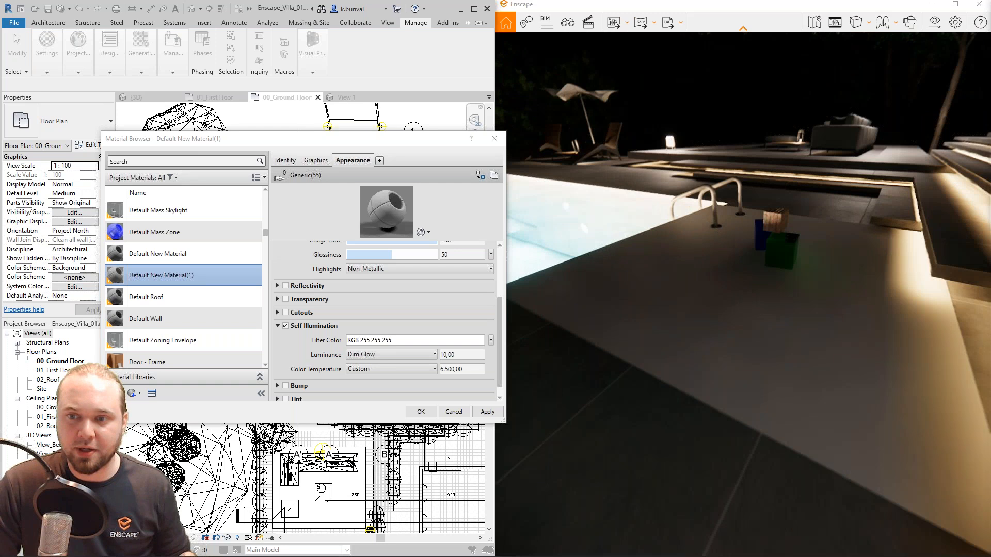
{"action": "left_click_drag", "start_coordinate": [743, 294], "coordinate": [745, 232]}
{"action": "key", "text": "i"}
{"action": "key", "text": "i"}
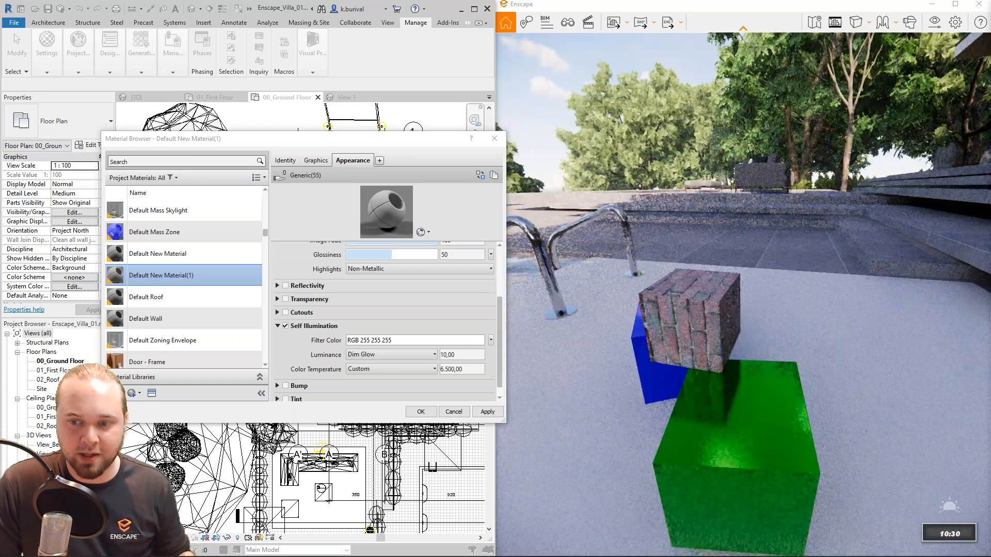
- Move around the three cubes in the render and set the time of day to 23:09 to examine their materials at night
{"action": "key", "text": "s"}
{"action": "key", "text": "a"}
{"action": "left_click_drag", "start_coordinate": [743, 295], "coordinate": [847, 292]}
{"action": "key", "text": "w"}
{"action": "key", "text": "d"}
{"action": "left_click_drag", "start_coordinate": [743, 294], "coordinate": [677, 354]}
{"action": "key", "text": "w"}
{"action": "key", "text": "s"}
{"action": "key", "text": "d"}
{"action": "key", "text": "w"}
{"action": "right_click_drag", "start_coordinate": [676, 354], "coordinate": [743, 354], "text": "shift"}
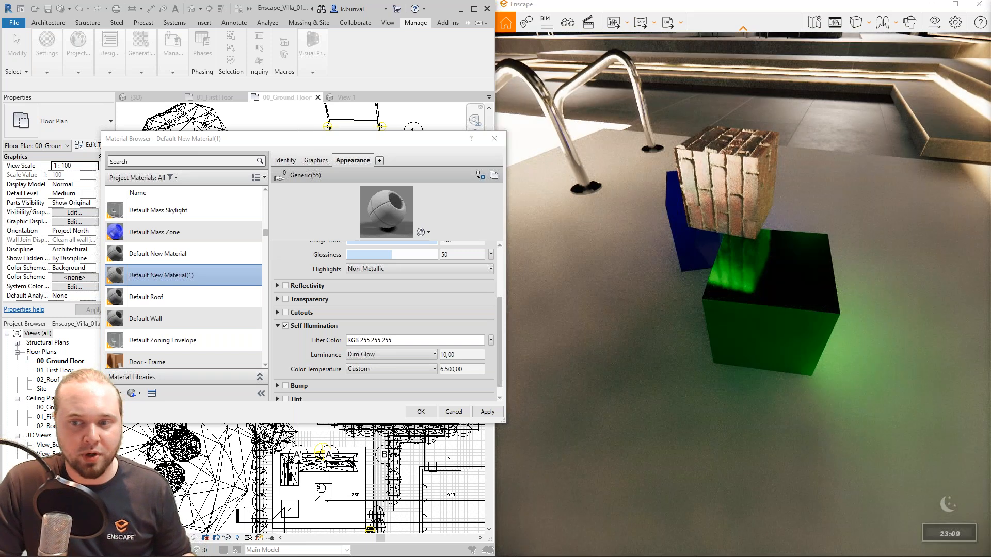
- Bring the render back to daylight with all three cubes in view, and close Revit's Material Browser without applying changes
{"action": "key", "text": "a"}
{"action": "left_click_drag", "start_coordinate": [619, 384], "coordinate": [670, 361]}
{"action": "right_click_drag", "start_coordinate": [670, 361], "coordinate": [568, 361], "text": "shift"}
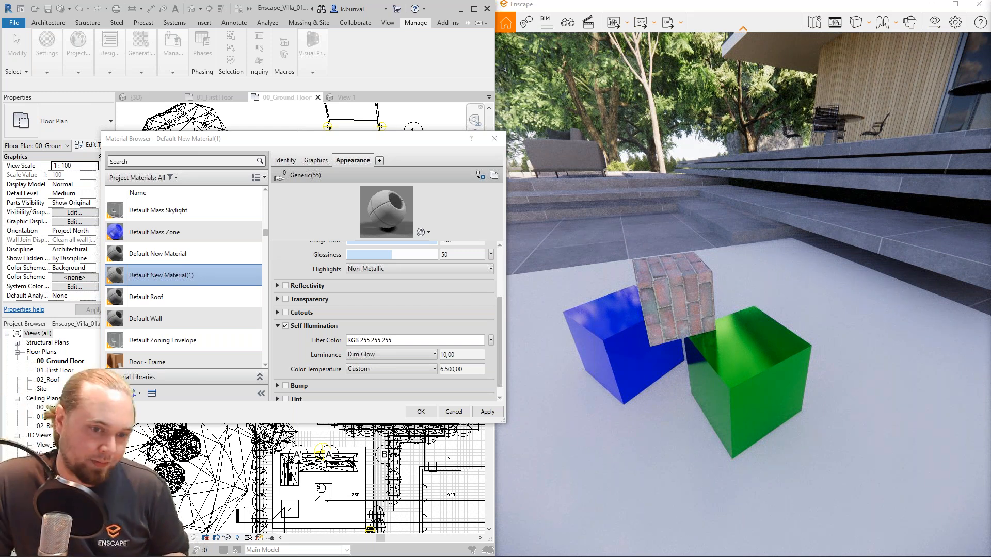
{"action": "left_click", "coordinate": [490, 147]}
{"action": "left_click", "coordinate": [490, 144]}
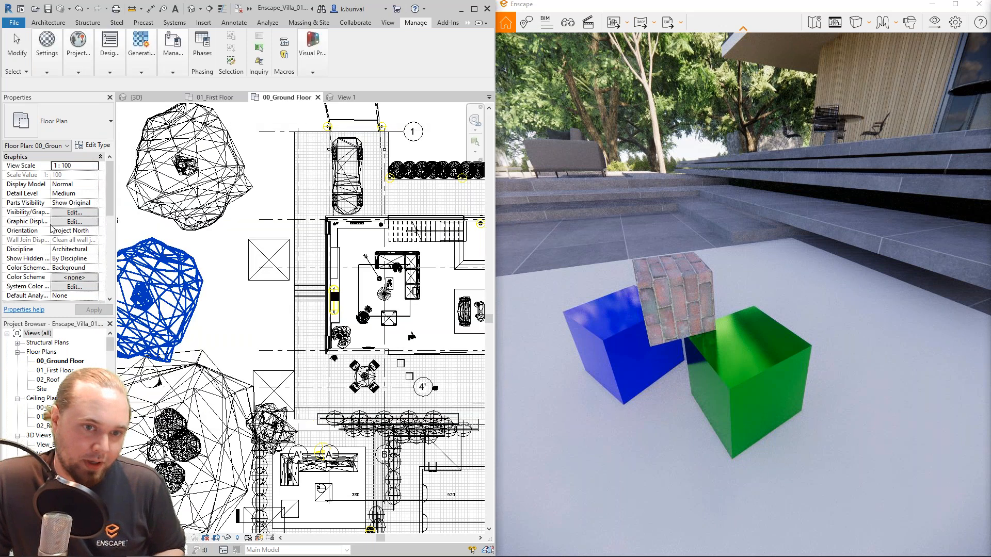
- Examine the Height parameter in the type properties of the living-room accent chair, and close them without changes
{"action": "left_click", "coordinate": [98, 146]}
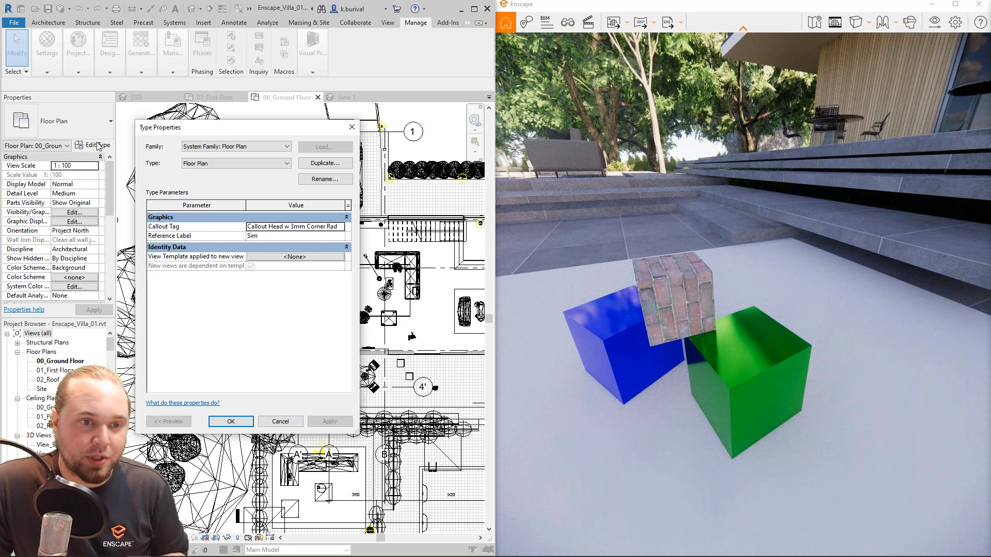
{"action": "left_click", "coordinate": [351, 123]}
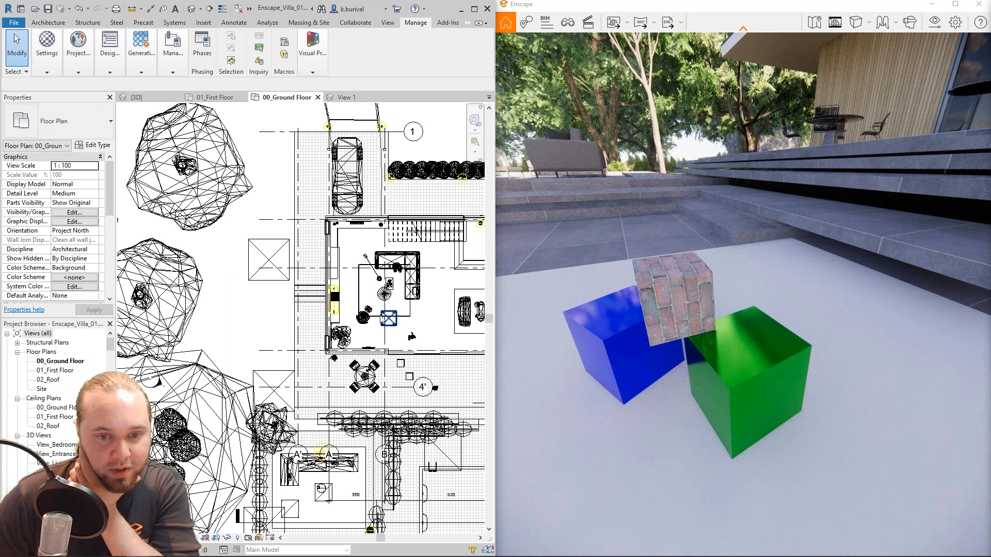
{"action": "left_click", "coordinate": [364, 316]}
{"action": "left_click", "coordinate": [106, 150]}
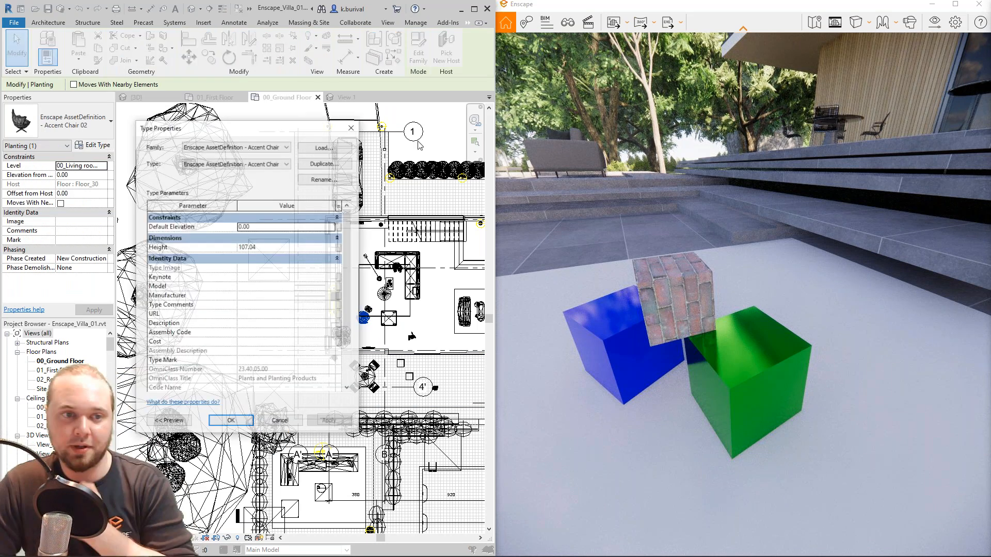
{"action": "left_click", "coordinate": [330, 247]}
{"action": "left_click", "coordinate": [334, 249]}
{"action": "left_click", "coordinate": [335, 251]}
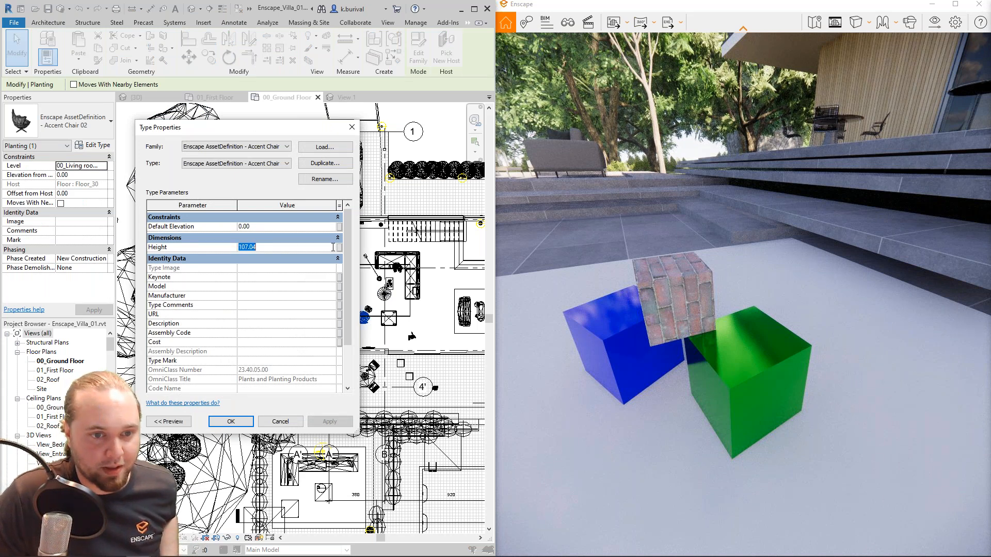
{"action": "left_click", "coordinate": [351, 127]}
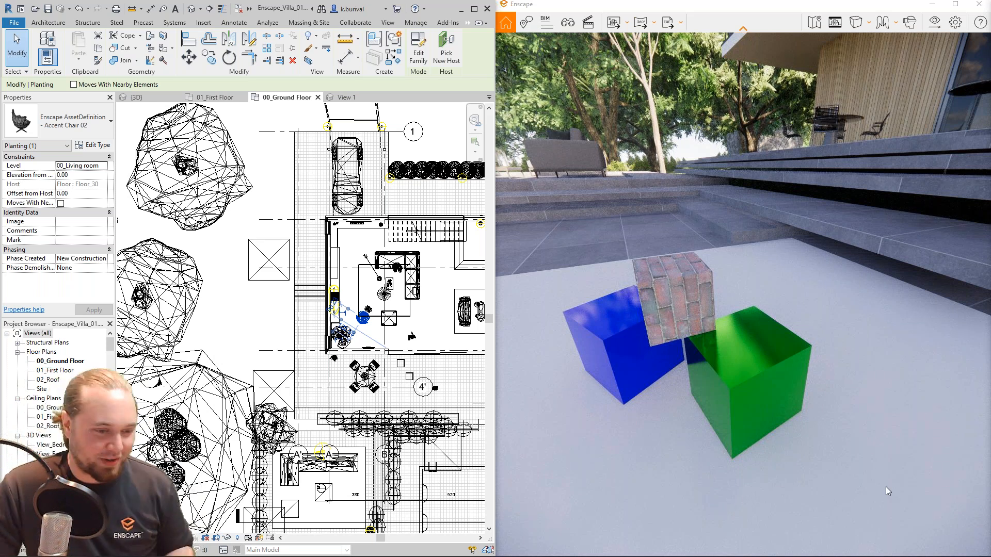
- Launch Blender and open the recent file Cubes.blend
{"action": "key", "text": "super"}
{"action": "type", "text": "blender"}
{"action": "left_click", "coordinate": [84, 267]}
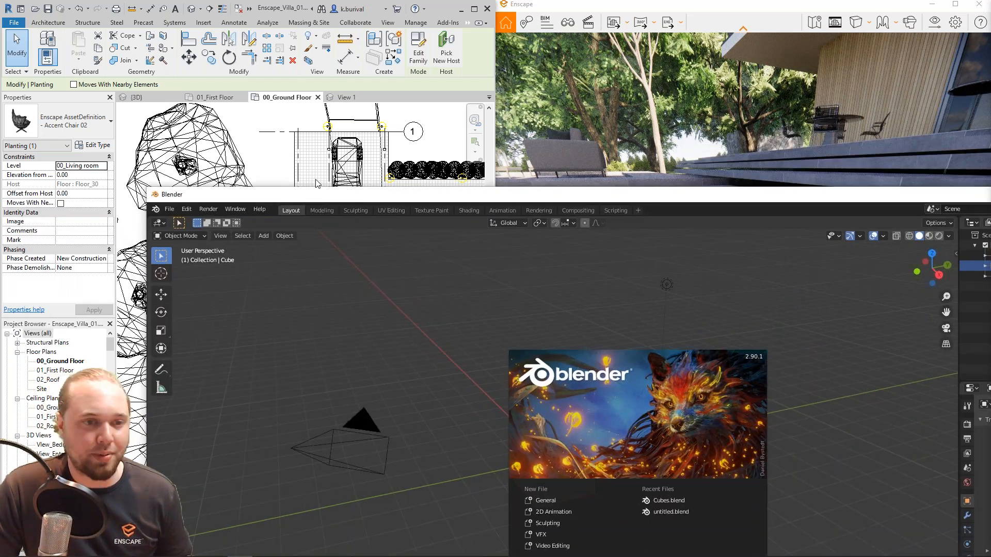
{"action": "left_click", "coordinate": [164, 210]}
{"action": "left_click", "coordinate": [168, 209]}
{"action": "mouse_move", "coordinate": [194, 242]}
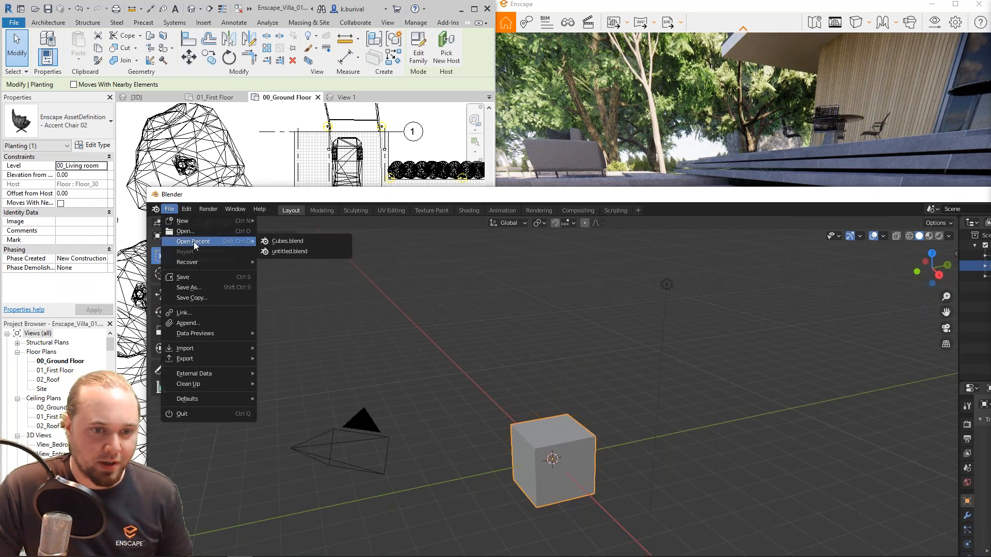
{"action": "left_click", "coordinate": [288, 241]}
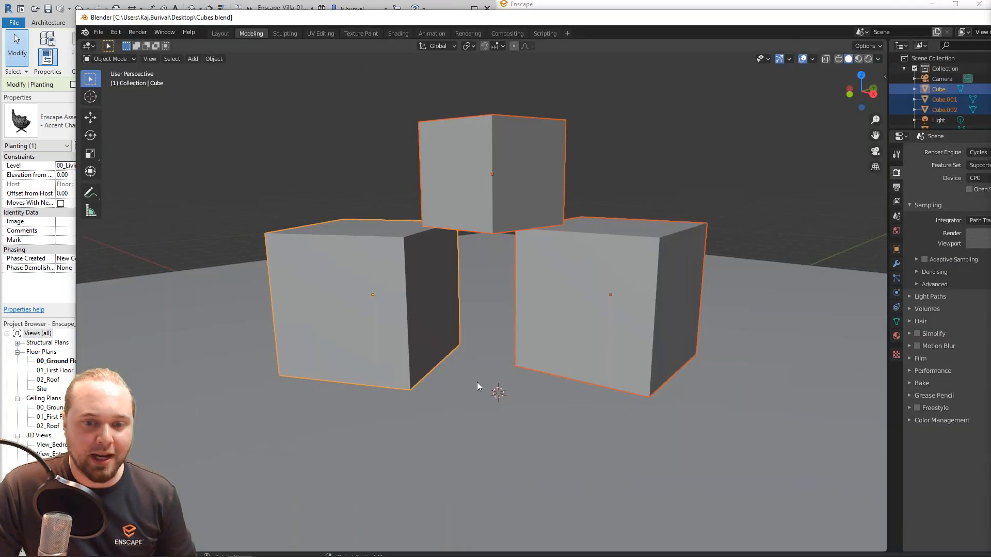
- Select all three cubes and export them to the Desktop as Cubes.fbx, limited to the selected objects
{"action": "left_click", "coordinate": [571, 253]}
{"action": "left_click", "coordinate": [520, 174], "text": "shift"}
{"action": "left_click", "coordinate": [351, 293], "text": "shift"}
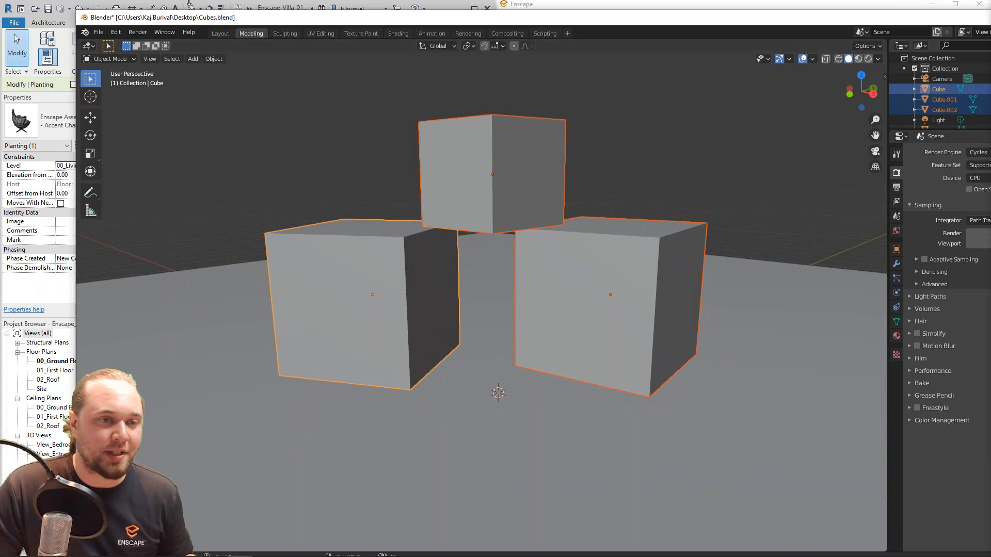
{"action": "left_click", "coordinate": [99, 32]}
{"action": "mouse_move", "coordinate": [135, 187]}
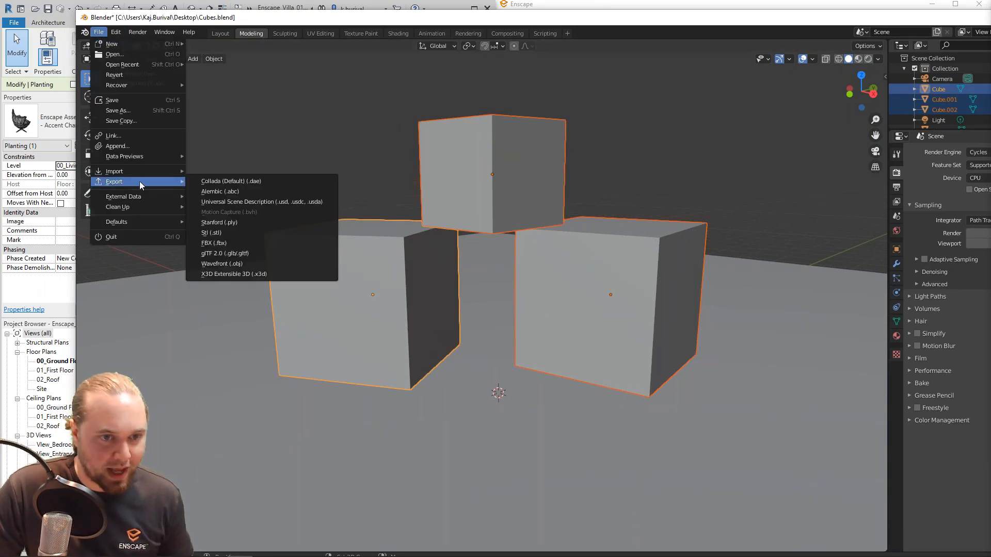
{"action": "left_click", "coordinate": [230, 243]}
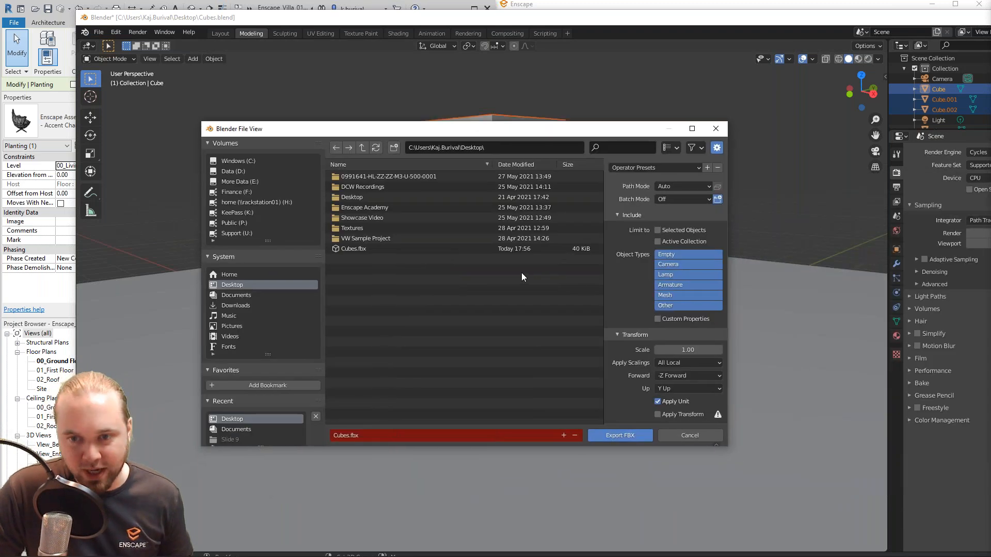
{"action": "left_click", "coordinate": [658, 231]}
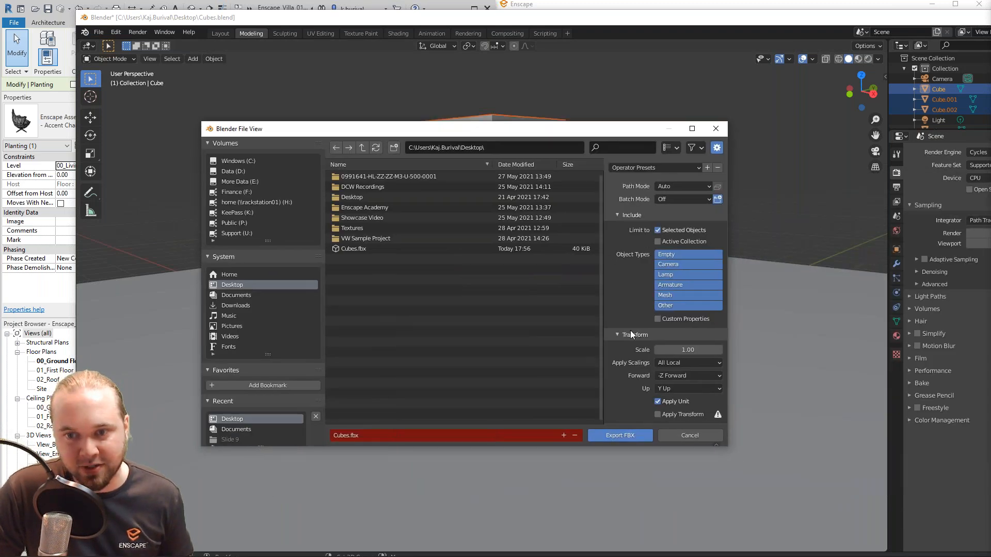
{"action": "left_click", "coordinate": [622, 435]}
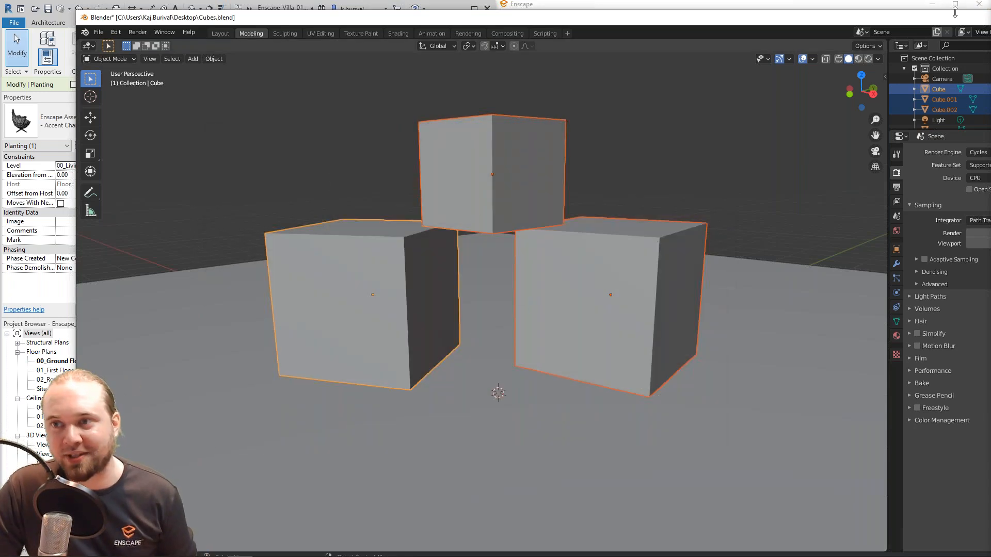
- Return to Revit and open the three-cube custom asset for editing from the Enscape Asset Library
{"action": "left_click_drag", "start_coordinate": [938, 17], "coordinate": [626, 77]}
{"action": "left_click", "coordinate": [687, 77]}
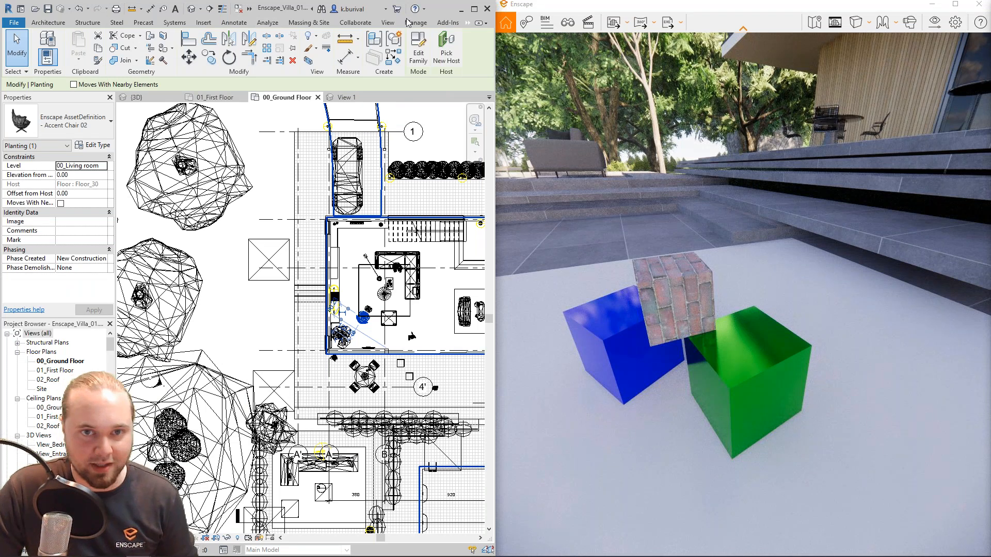
{"action": "left_click", "coordinate": [468, 24]}
{"action": "left_click", "coordinate": [475, 35]}
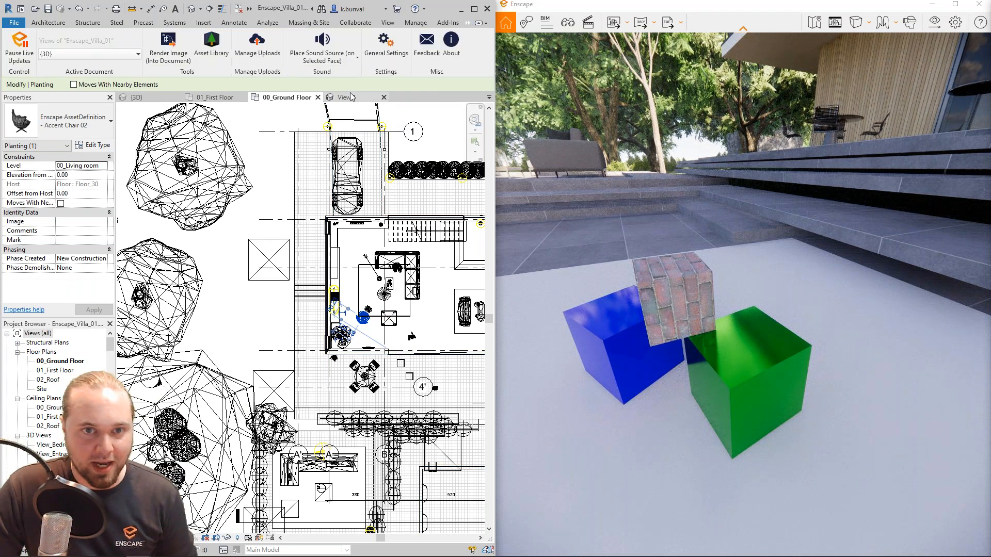
{"action": "left_click", "coordinate": [179, 64]}
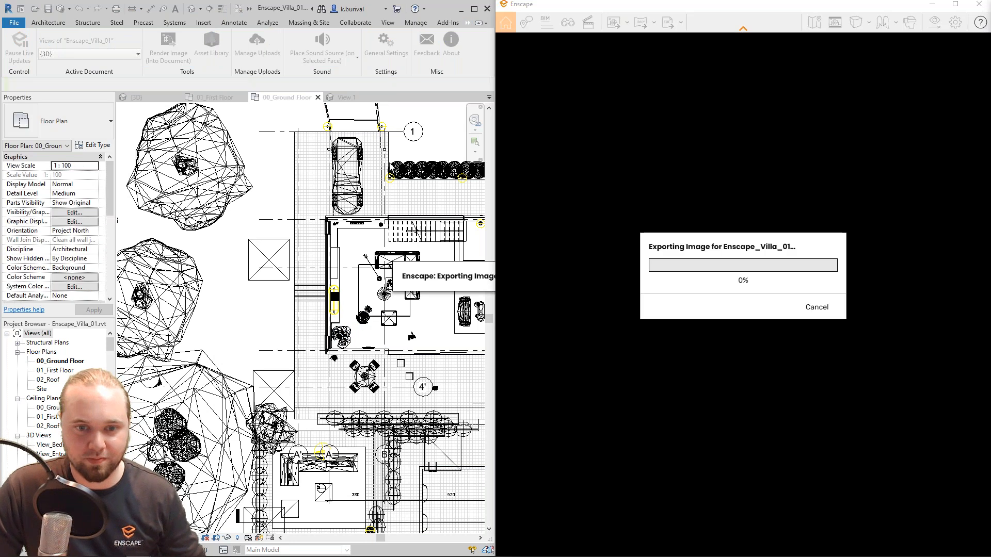
{"action": "left_click", "coordinate": [816, 307]}
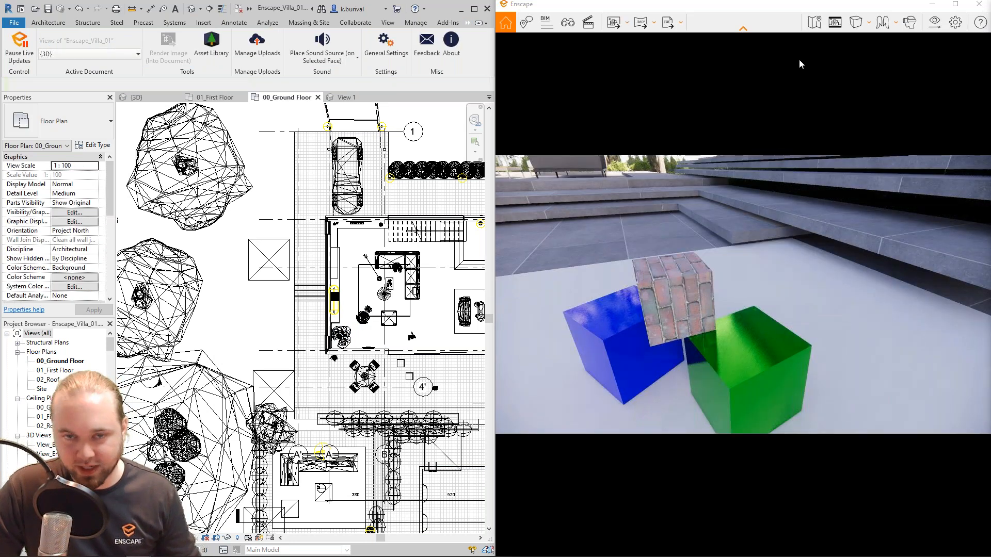
{"action": "left_click", "coordinate": [205, 47]}
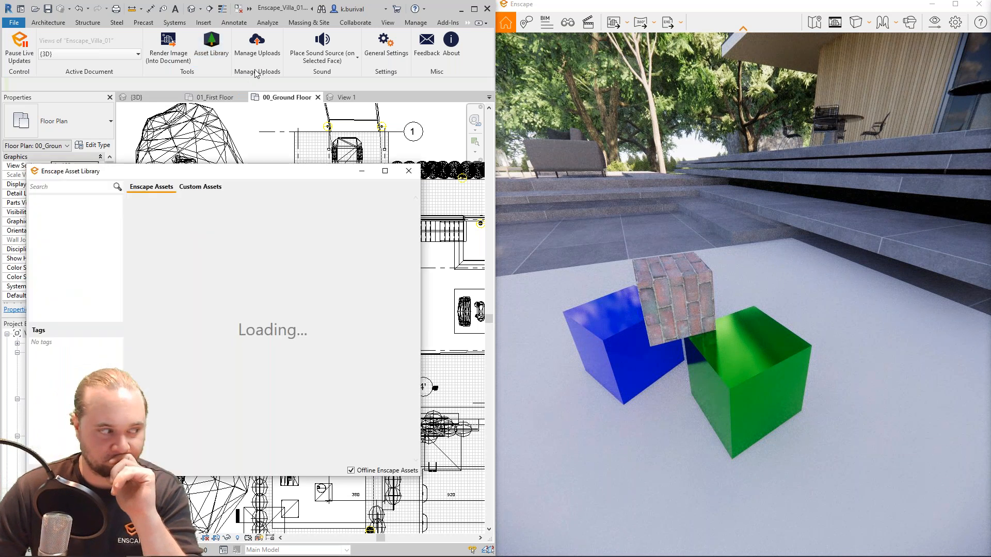
{"action": "left_click", "coordinate": [207, 188]}
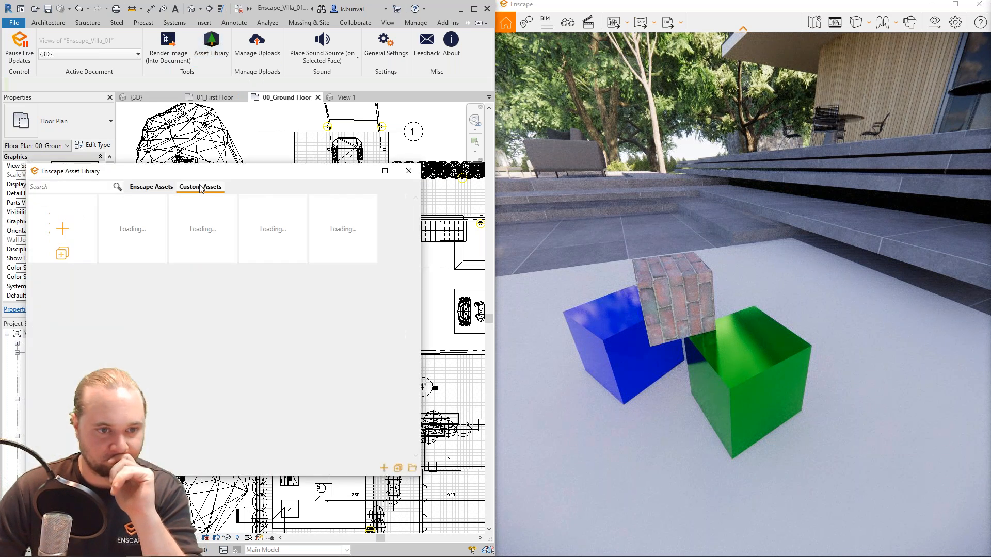
{"action": "mouse_move", "coordinate": [358, 235]}
{"action": "left_click", "coordinate": [363, 261]}
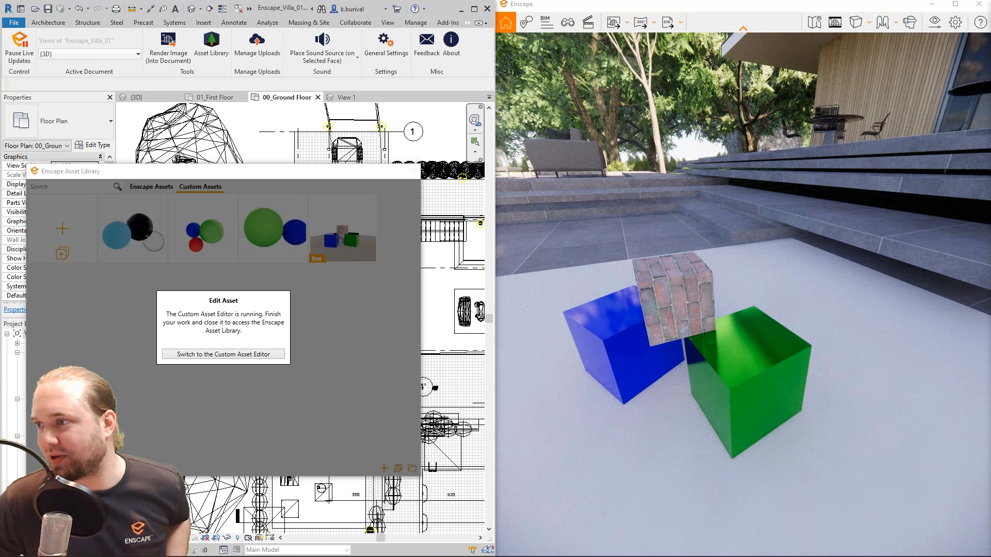
- Try to bring the running Custom Asset Editor to the front
{"action": "left_click", "coordinate": [311, 191]}
{"action": "left_click", "coordinate": [260, 548]}
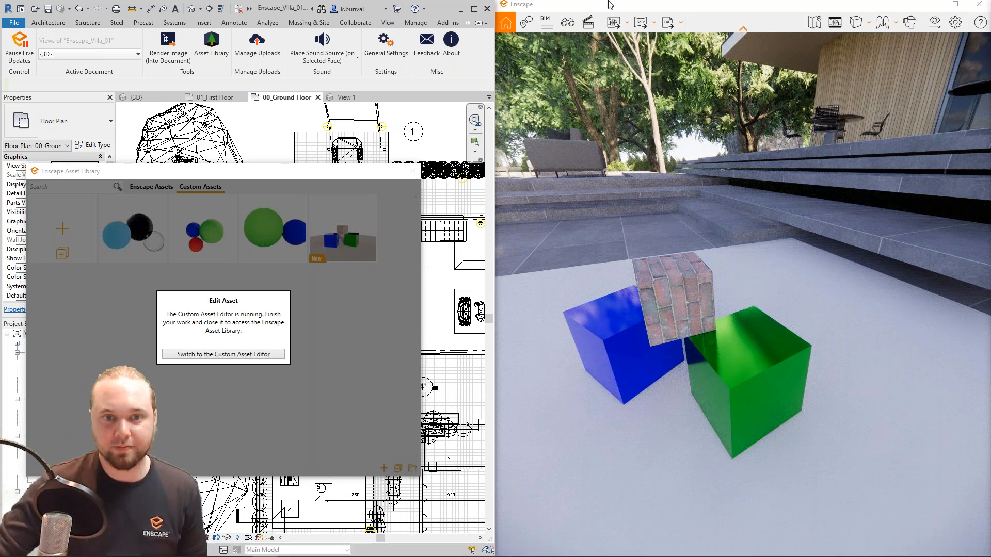
{"action": "left_click", "coordinate": [278, 238]}
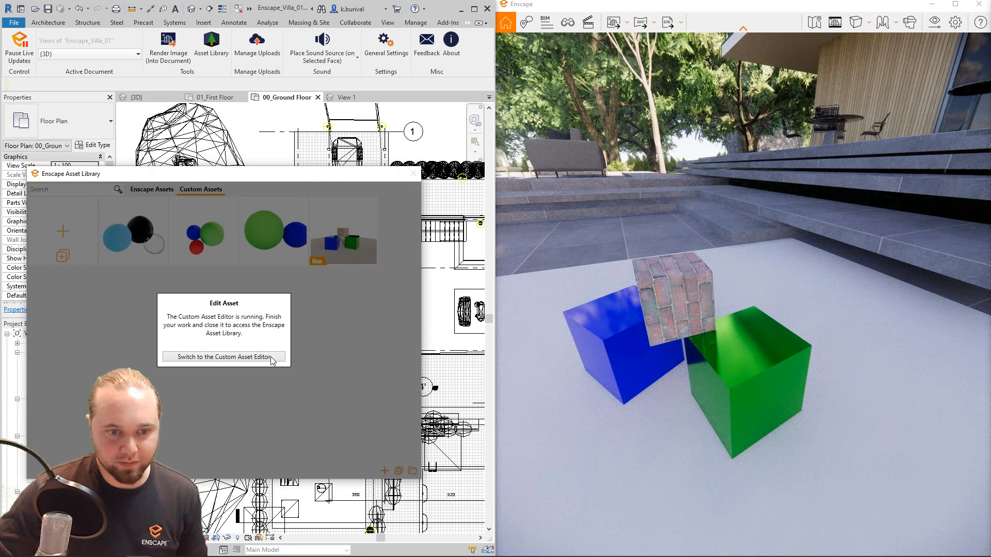
- Switch to OBS and project its preview full screen onto the VS248 display
{"action": "left_click", "coordinate": [932, 4]}
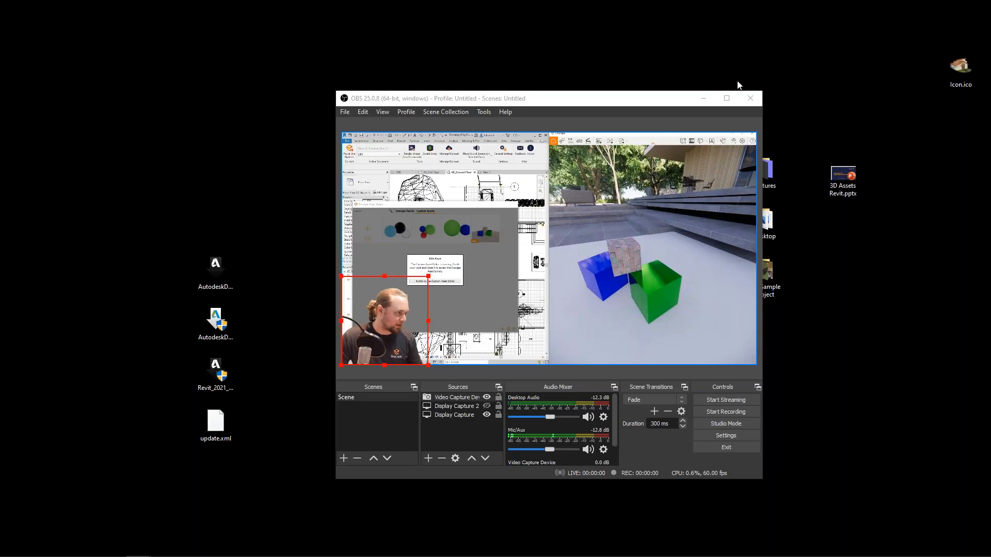
{"action": "right_click", "coordinate": [677, 206]}
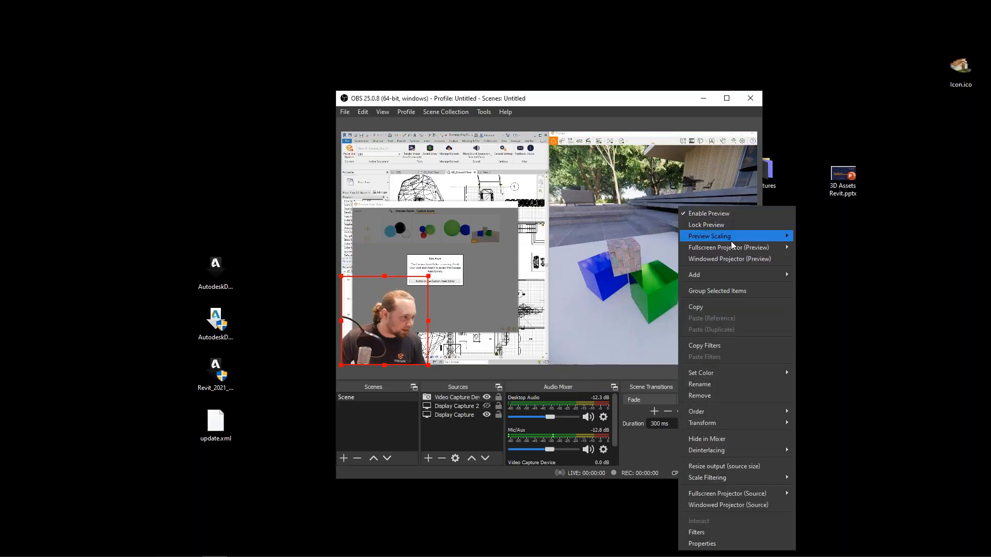
{"action": "mouse_move", "coordinate": [736, 247]}
{"action": "left_click", "coordinate": [828, 272]}
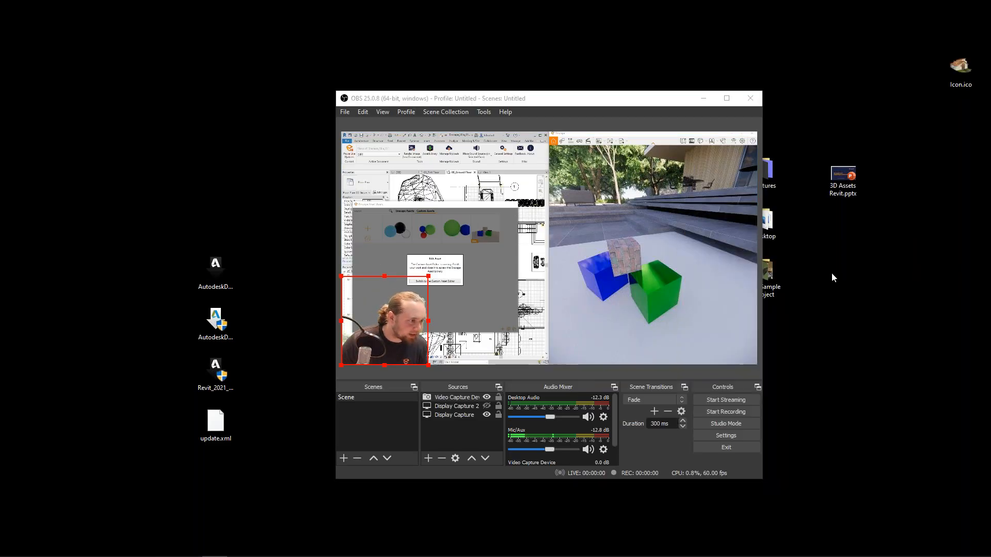
{"action": "right_click", "coordinate": [644, 344]}
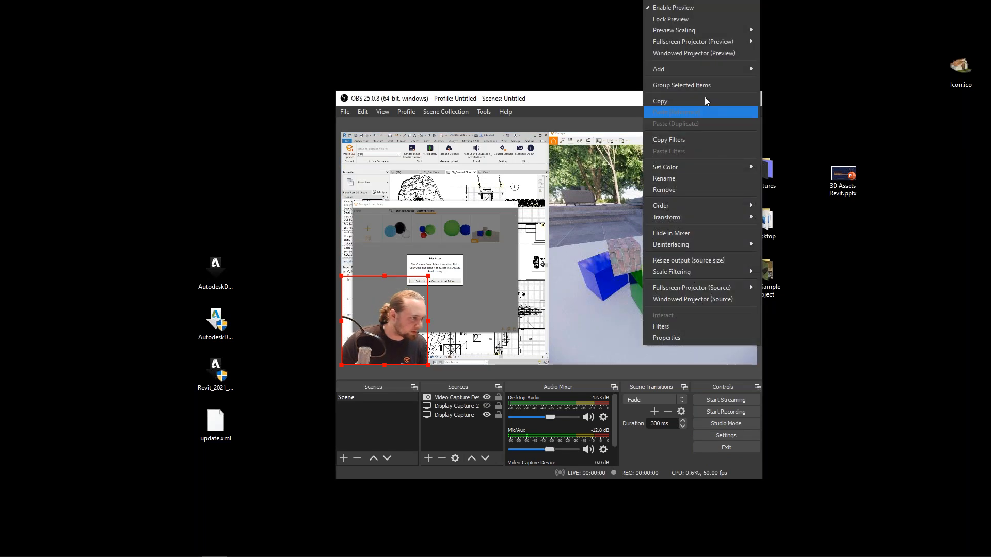
{"action": "mouse_move", "coordinate": [706, 45]}
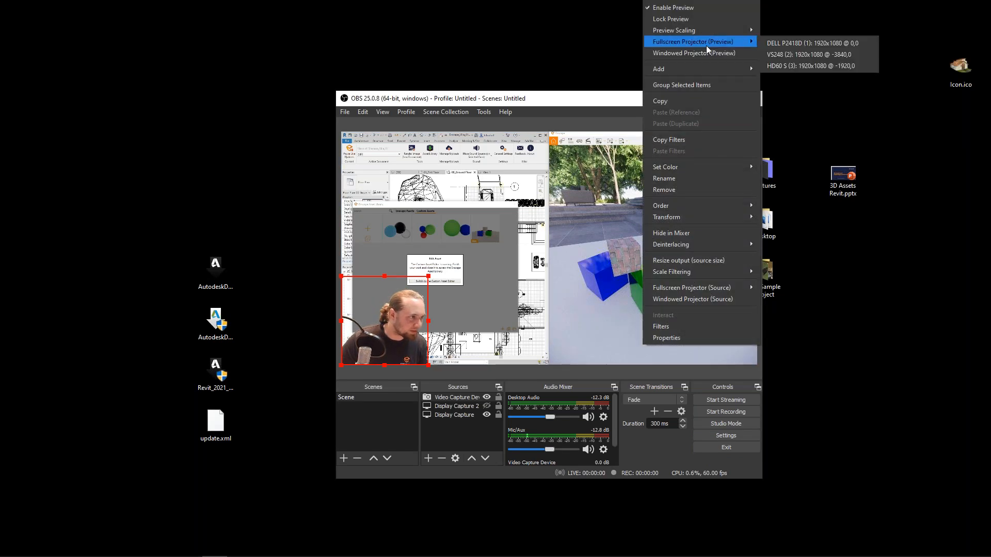
{"action": "left_click", "coordinate": [867, 54]}
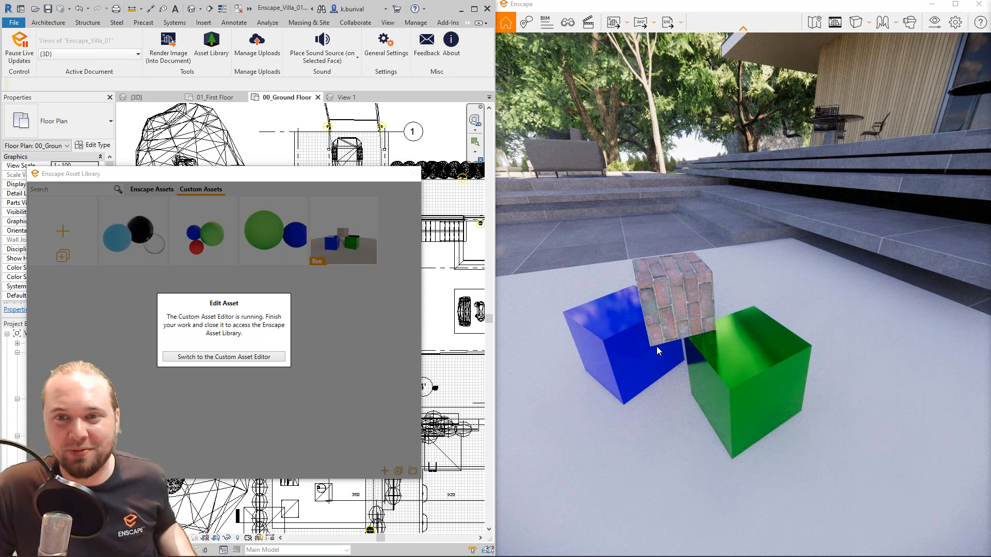
- Move through the Enscape render away from the cubes to view the trees and lawn
{"action": "left_click_drag", "start_coordinate": [657, 346], "coordinate": [535, 226]}
{"action": "key", "text": "w"}
{"action": "key", "text": "s"}
{"action": "key", "text": "s"}
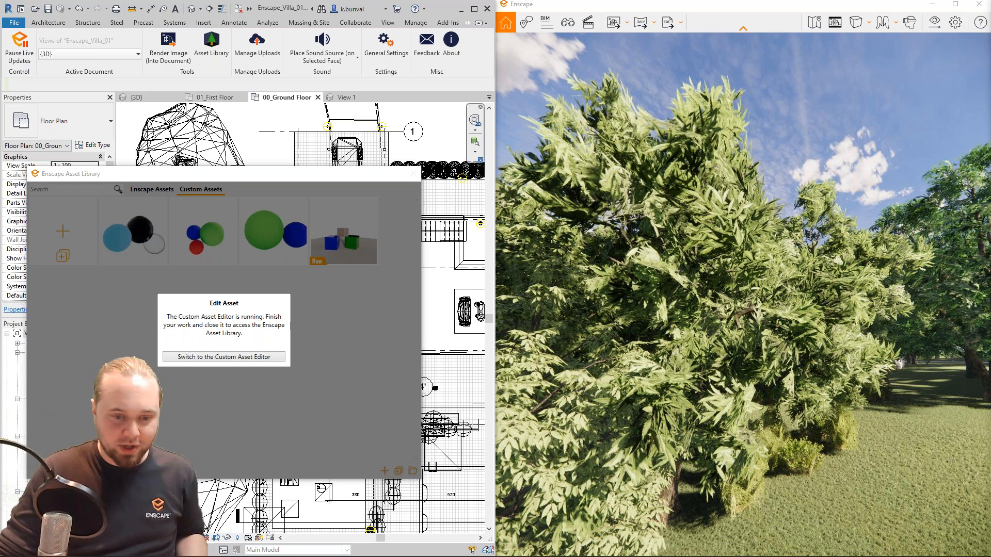
- Switch to the web browser, go to cc0textures.com, list all assets and open Bricks 059 to examine its download options
{"action": "mouse_move", "coordinate": [439, 556]}
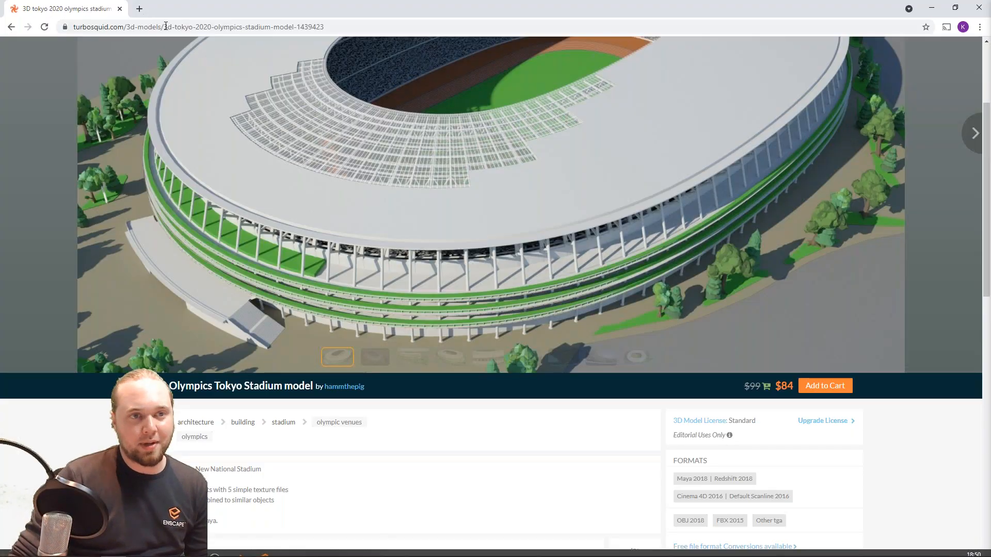
{"action": "left_click", "coordinate": [163, 27]}
{"action": "type", "text": "cc"}
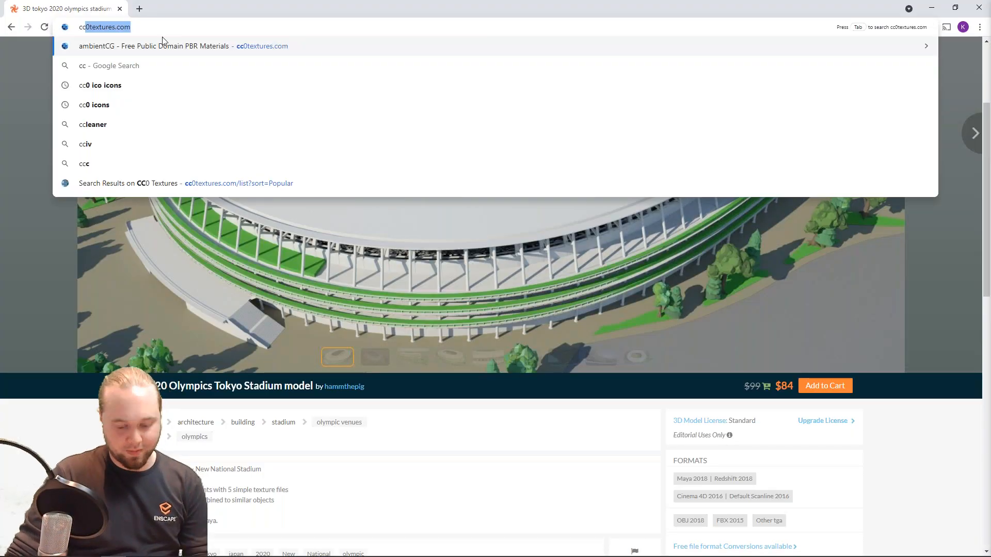
{"action": "key", "text": "Return"}
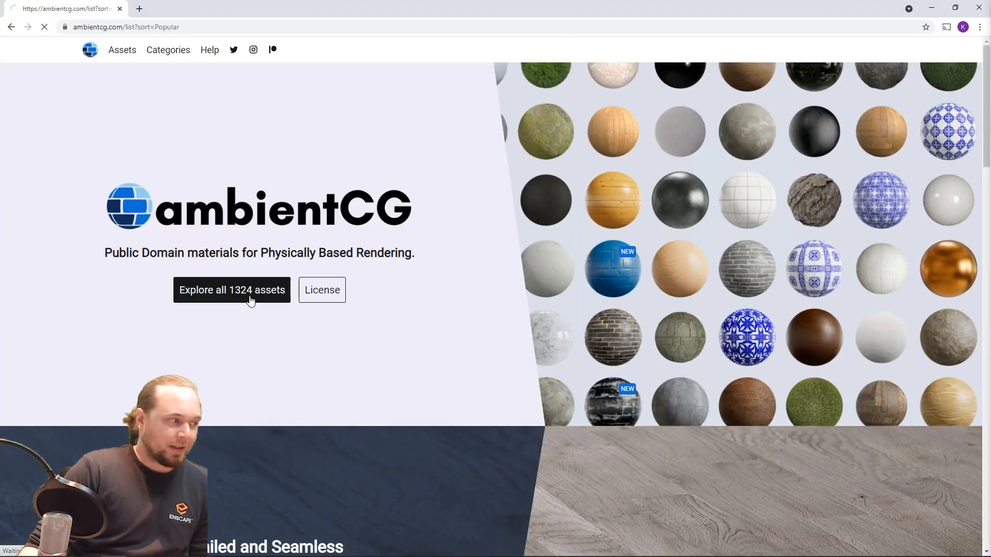
{"action": "left_click", "coordinate": [251, 298]}
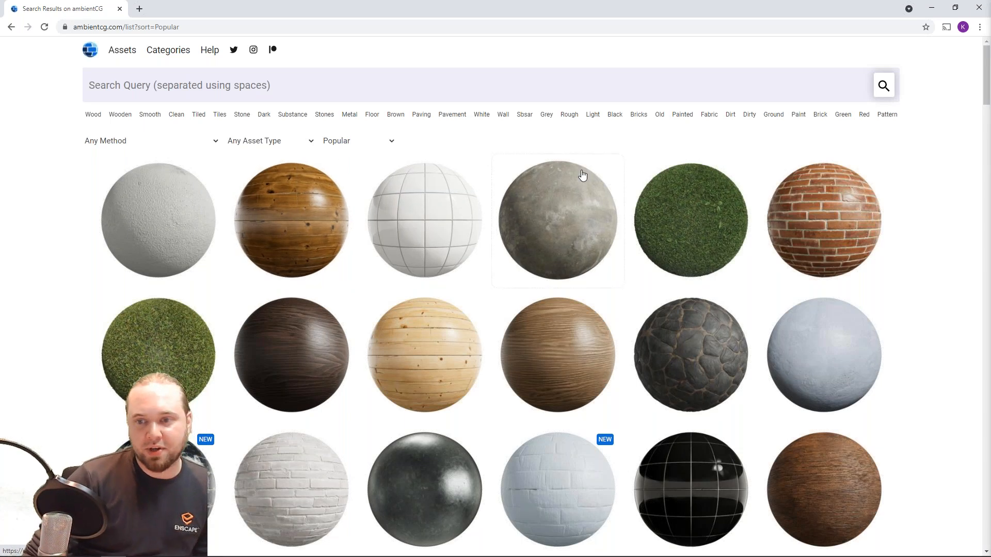
{"action": "left_click", "coordinate": [815, 223]}
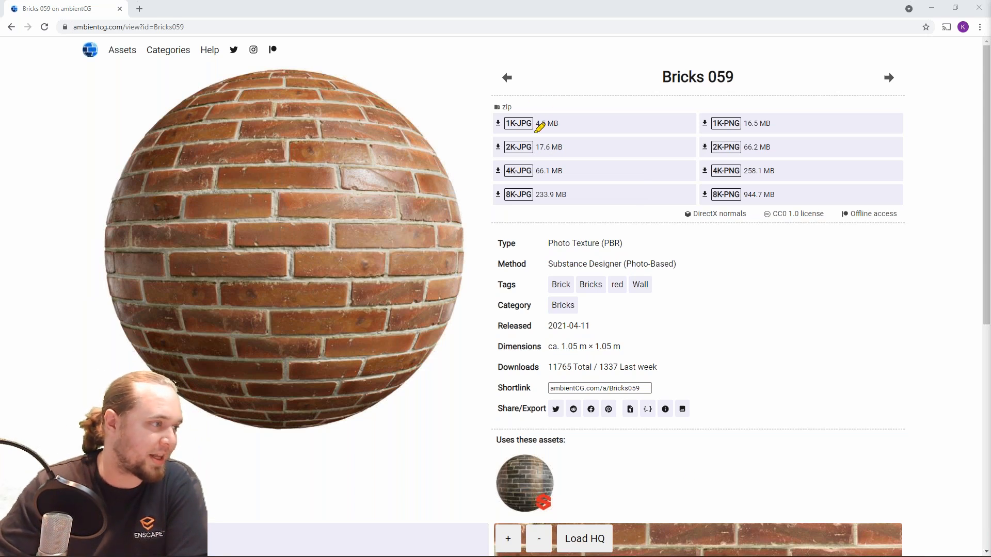
{"action": "mouse_move", "coordinate": [547, 134]}
{"action": "left_mouse_down"}
{"action": "mouse_move", "coordinate": [577, 140]}
{"action": "mouse_move", "coordinate": [542, 168]}
{"action": "left_mouse_up"}
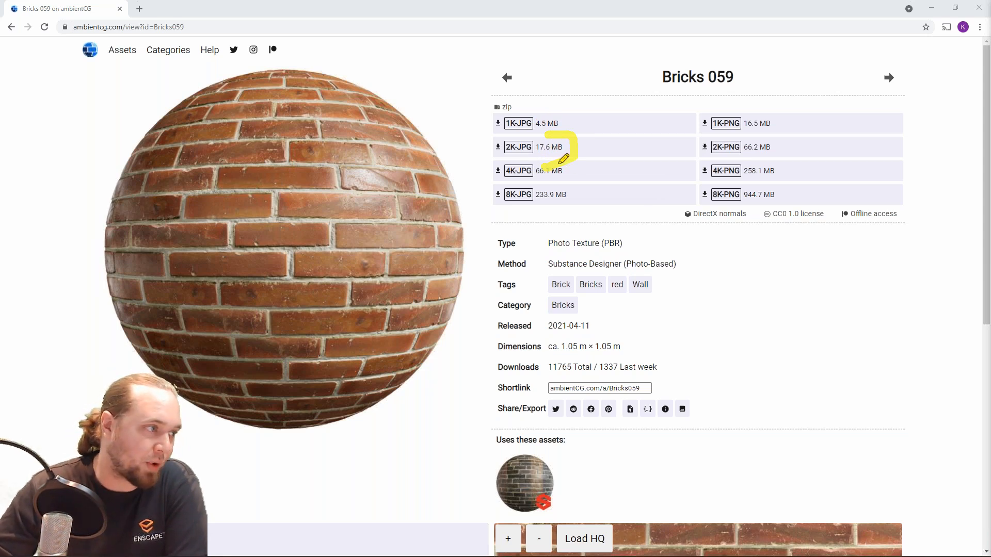
- Mark the differences between the 2K to 8K JPG and PNG download sizes of Bricks 059, and clear the marks
{"action": "mouse_move", "coordinate": [562, 154]}
{"action": "left_mouse_down"}
{"action": "mouse_move", "coordinate": [577, 171]}
{"action": "mouse_move", "coordinate": [543, 181]}
{"action": "left_mouse_up"}
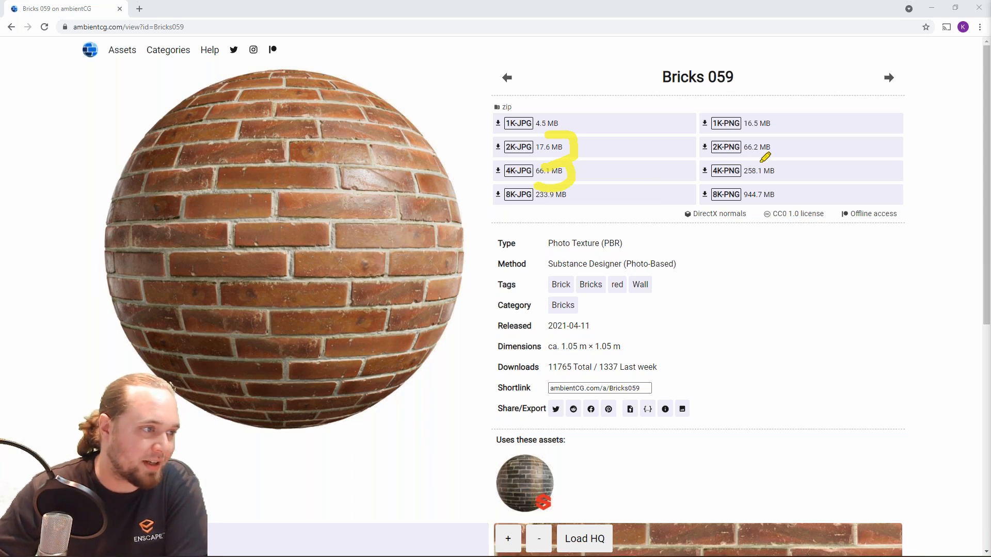
{"action": "mouse_move", "coordinate": [758, 161]}
{"action": "left_mouse_down"}
{"action": "mouse_move", "coordinate": [780, 160]}
{"action": "mouse_move", "coordinate": [787, 177]}
{"action": "mouse_move", "coordinate": [759, 189]}
{"action": "mouse_move", "coordinate": [784, 201]}
{"action": "mouse_move", "coordinate": [785, 184]}
{"action": "left_mouse_up"}
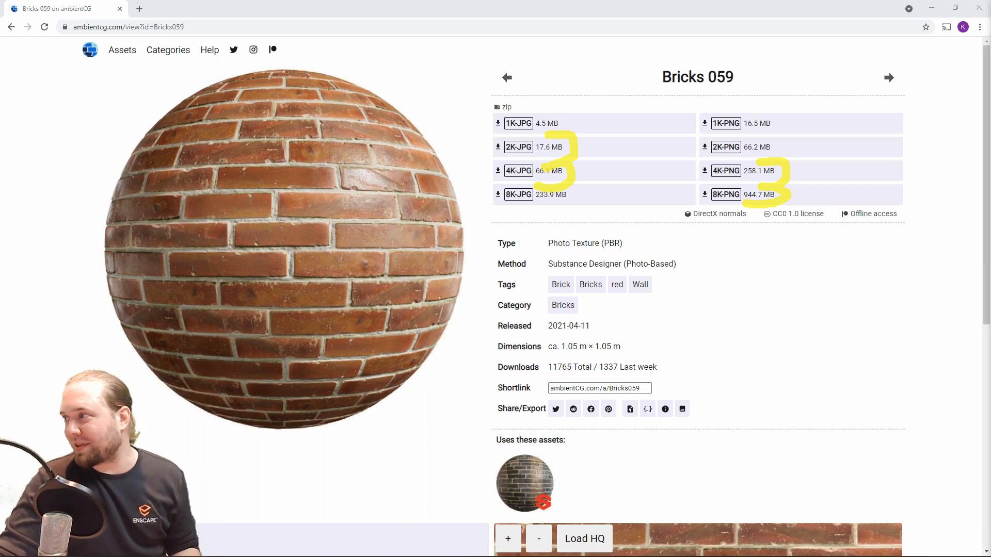
{"action": "key", "text": "Escape"}
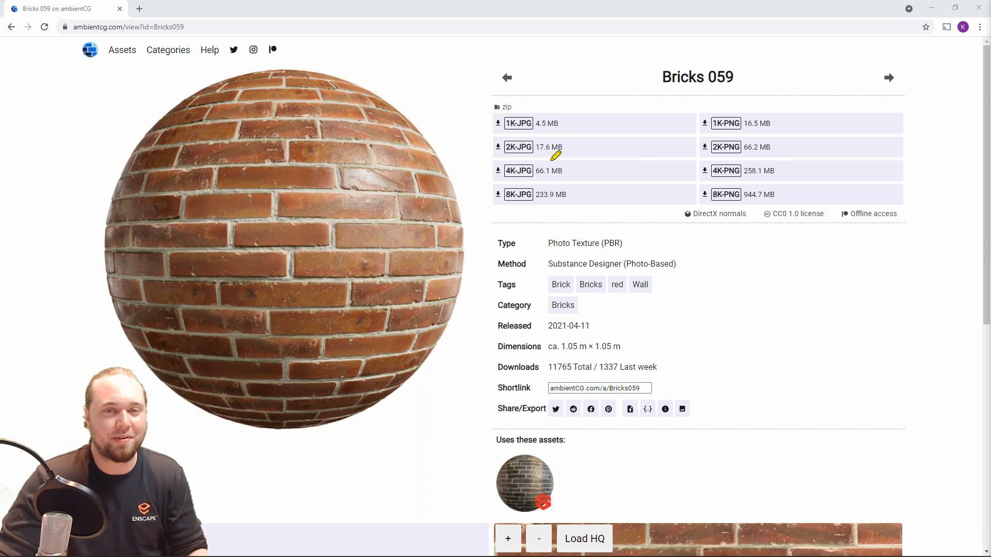
{"action": "mouse_move", "coordinate": [513, 136]}
{"action": "left_mouse_down"}
{"action": "mouse_move", "coordinate": [484, 133]}
{"action": "mouse_move", "coordinate": [539, 161]}
{"action": "left_mouse_up"}
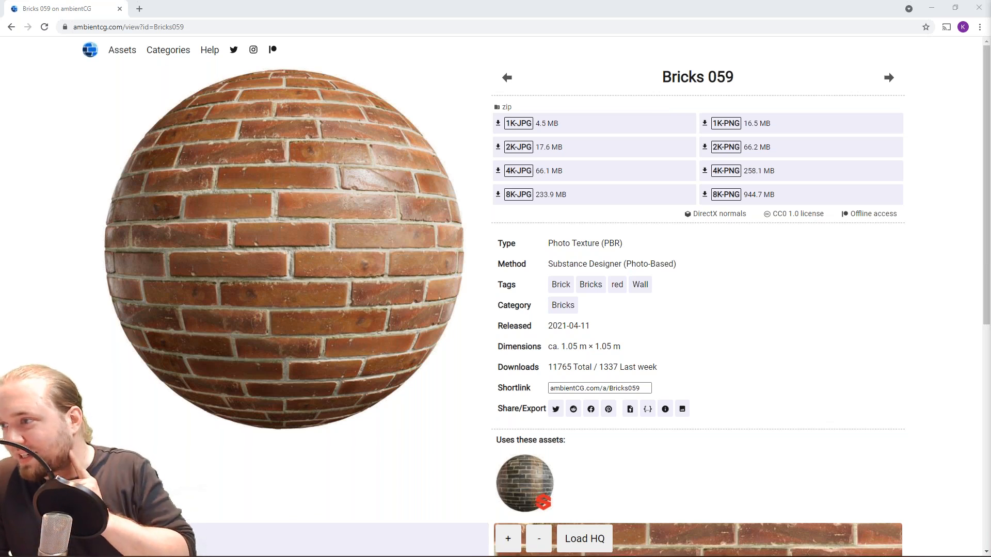
- Switch back to Revit and Enscape, view the villa's pool terrace in the render, and move the Asset Library clear of the floor plan
{"action": "left_click", "coordinate": [932, 7]}
{"action": "key", "text": "s"}
{"action": "left_click_drag", "start_coordinate": [760, 366], "coordinate": [723, 330]}
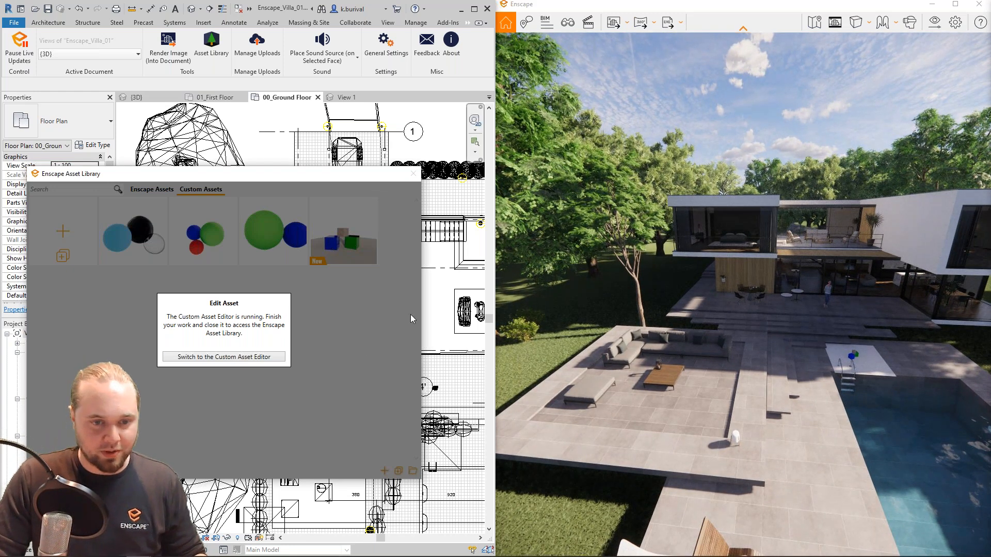
{"action": "left_click", "coordinate": [757, 260]}
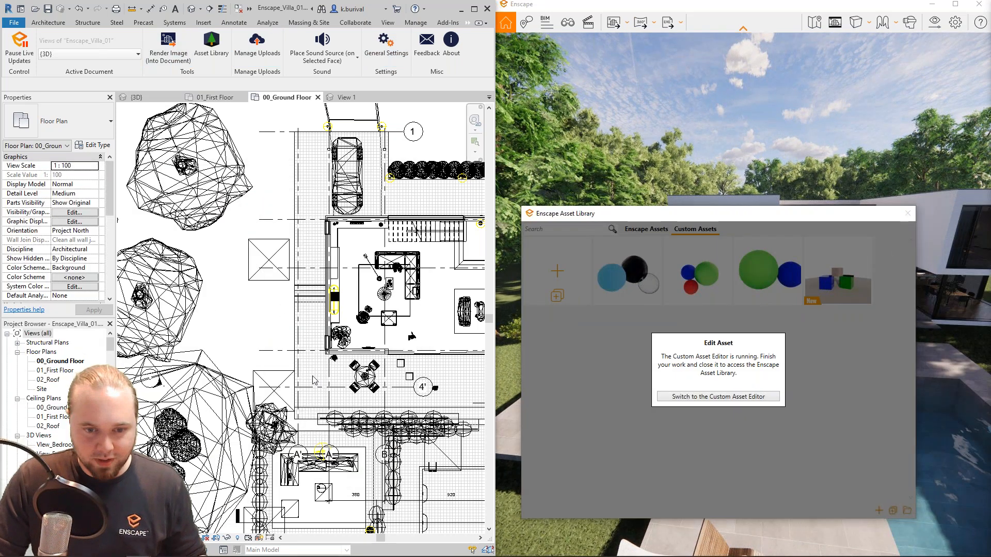
- Open the planting family of the tree beside the villa from the ground floor plan for editing
{"action": "left_click", "coordinate": [313, 380]}
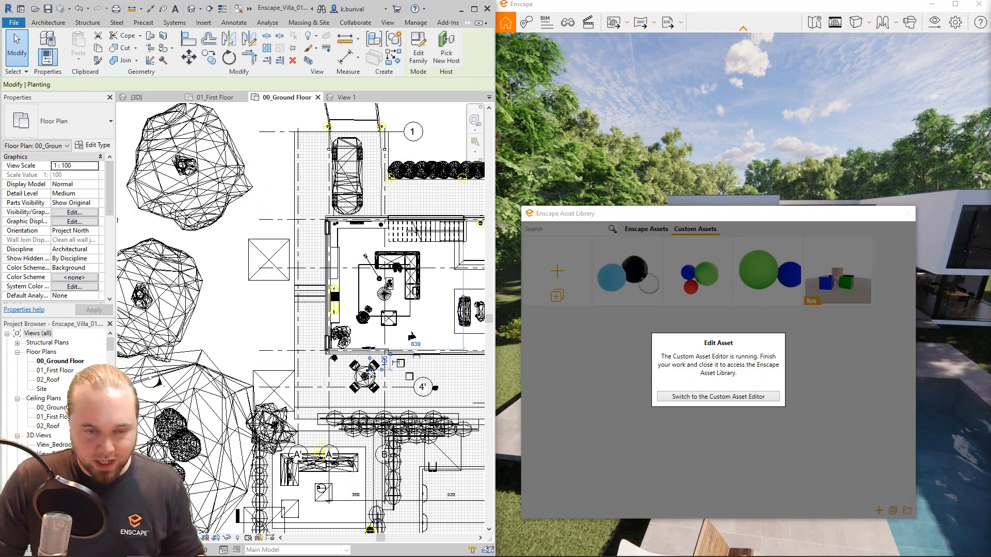
{"action": "scroll", "coordinate": [211, 318], "scroll_direction": "up", "scroll_amount": 2}
{"action": "left_click", "coordinate": [169, 280]}
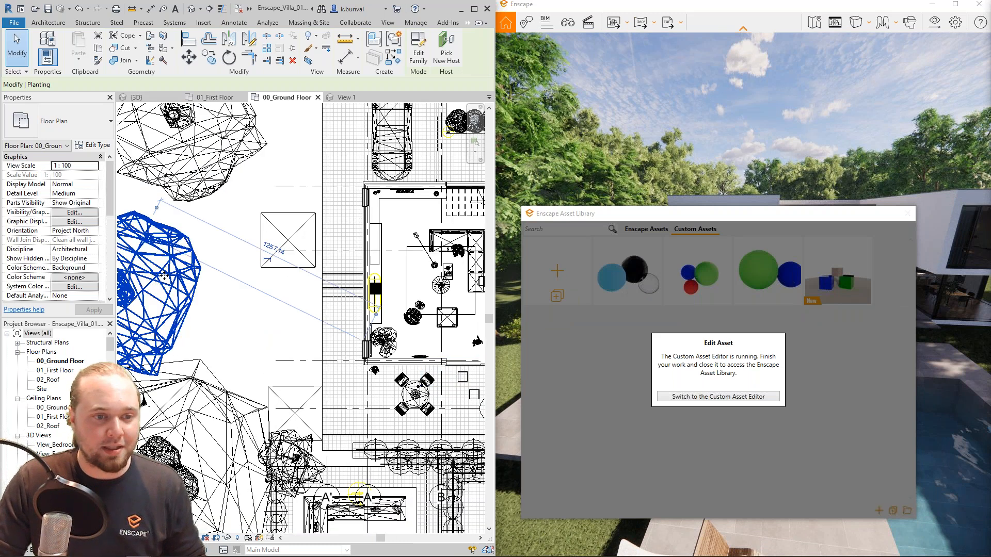
{"action": "double_click", "coordinate": [168, 281]}
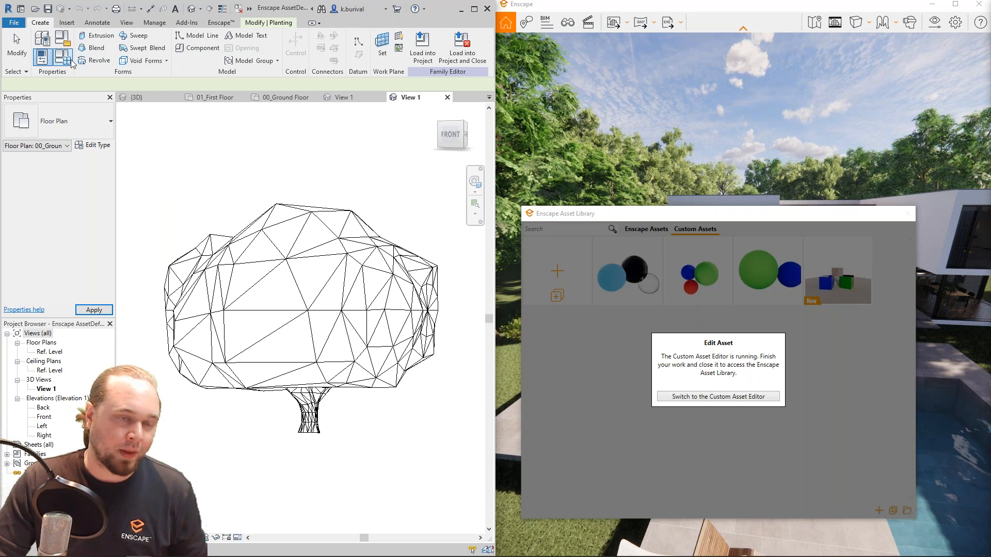
- In the tree's family category and parameters, turn off Always vertical, enable Work Plane-Based, and recheck the settings
{"action": "left_click", "coordinate": [62, 39]}
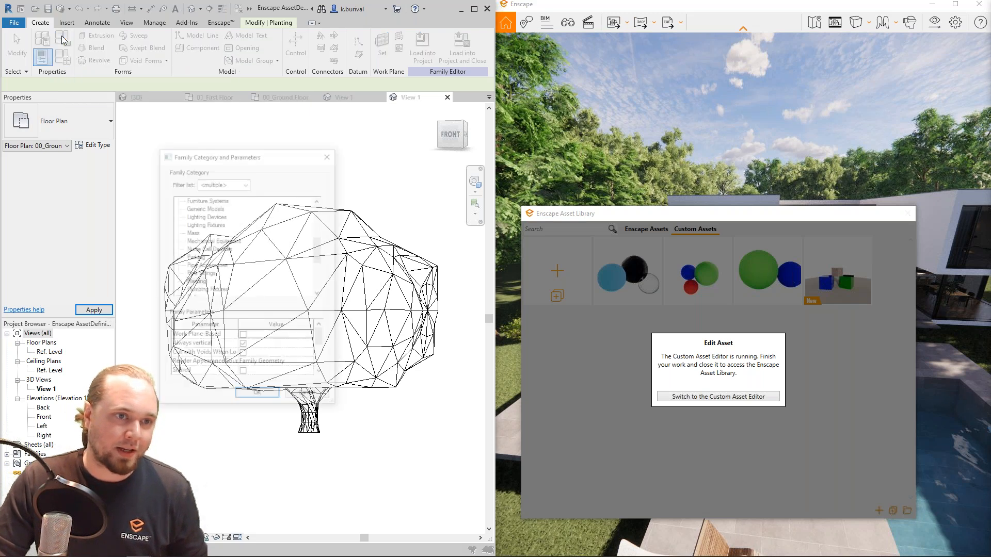
{"action": "left_click", "coordinate": [242, 346]}
{"action": "left_click", "coordinate": [243, 336]}
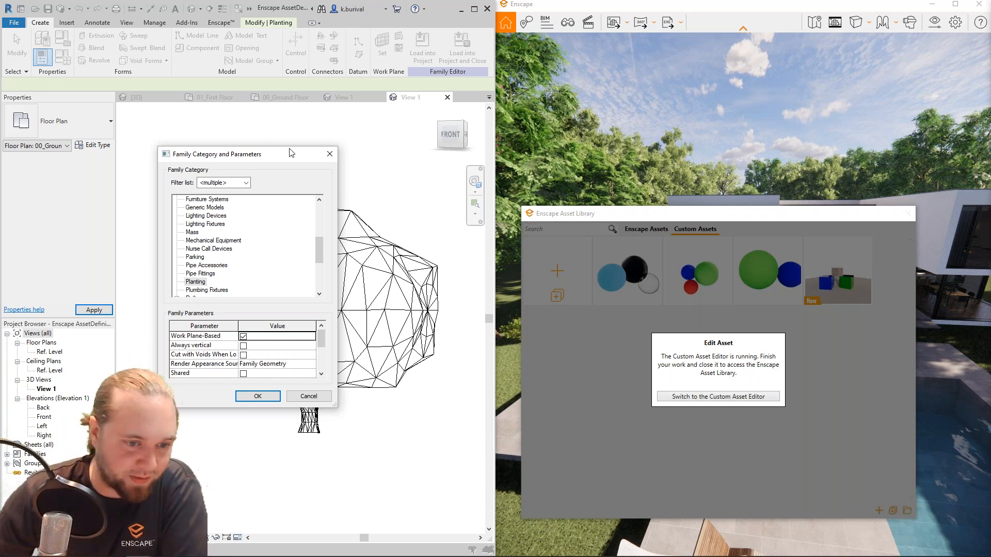
{"action": "scroll", "coordinate": [302, 345], "scroll_direction": "down", "scroll_amount": 2}
{"action": "scroll", "coordinate": [294, 351], "scroll_direction": "up", "scroll_amount": 2}
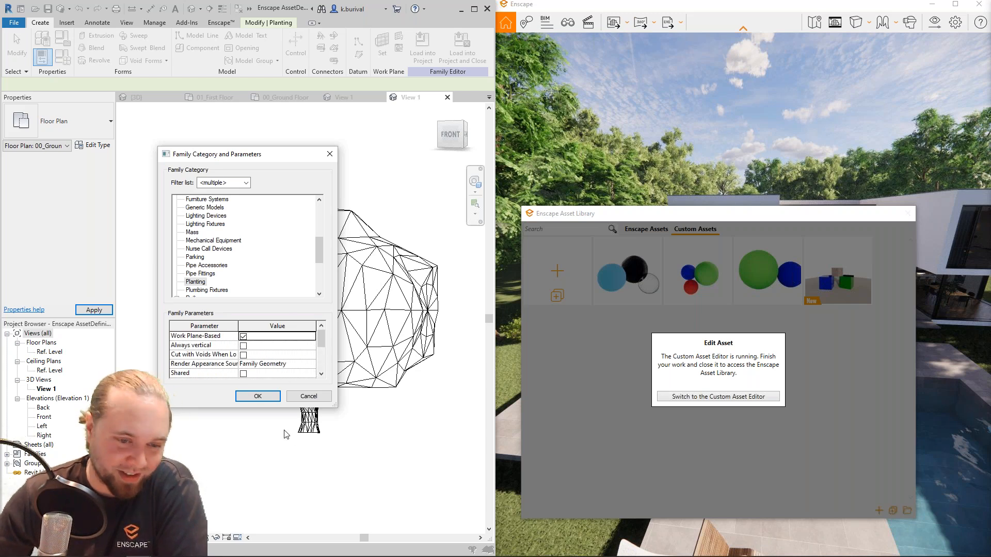
{"action": "left_click", "coordinate": [258, 396]}
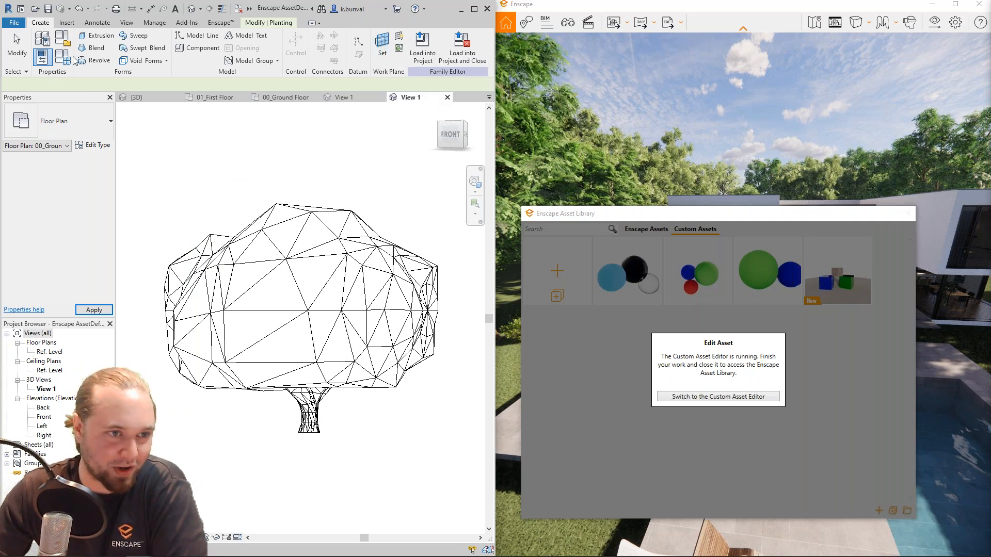
{"action": "left_click", "coordinate": [62, 40]}
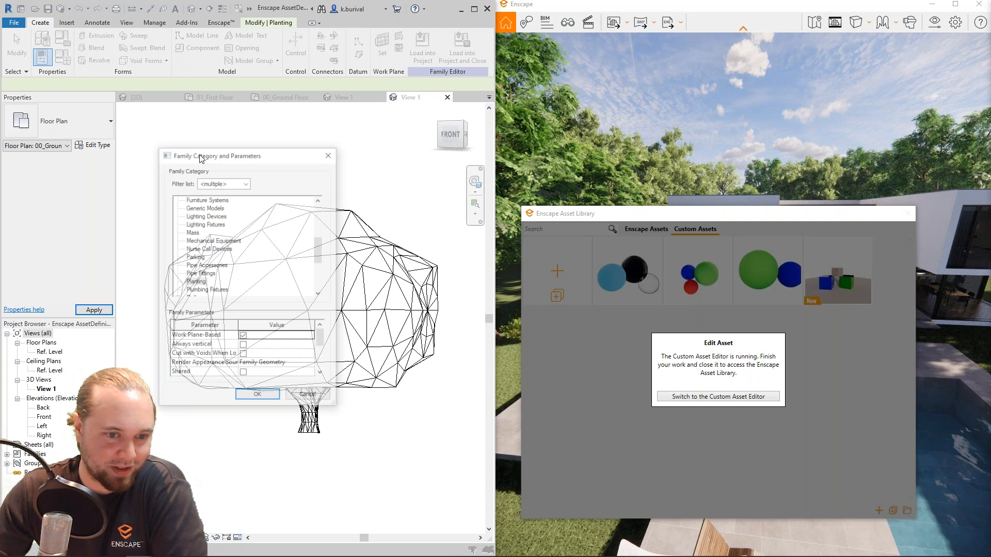
{"action": "left_click", "coordinate": [329, 153]}
- Close Revit without saving the changes to Enscape_Villa_01.rvt
{"action": "left_click", "coordinate": [484, 11]}
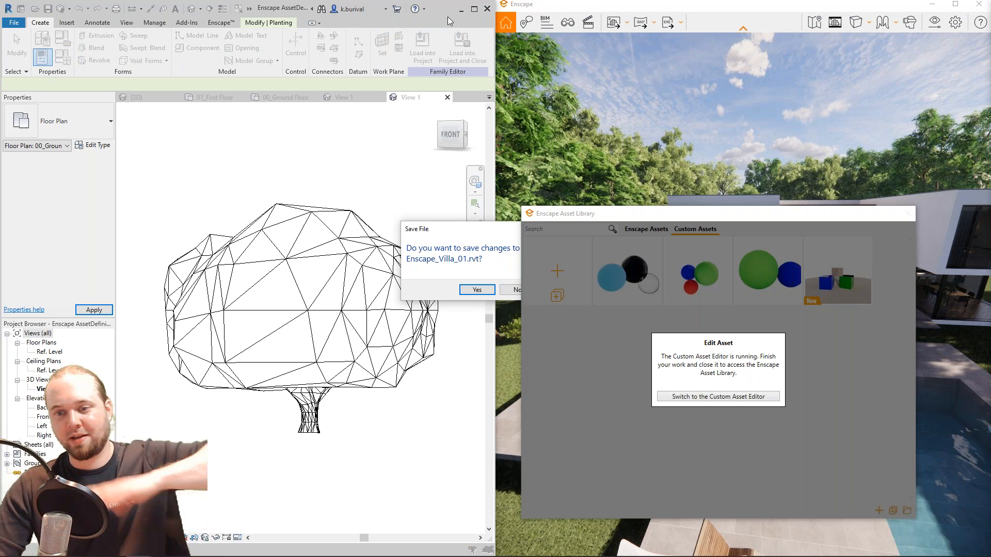
{"action": "left_click", "coordinate": [515, 289]}
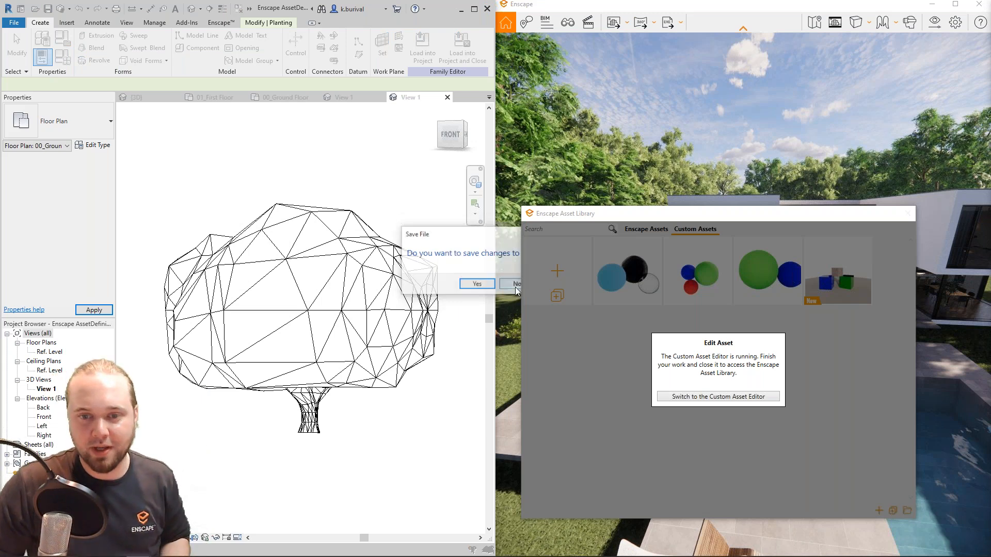
{"action": "left_click", "coordinate": [515, 289]}
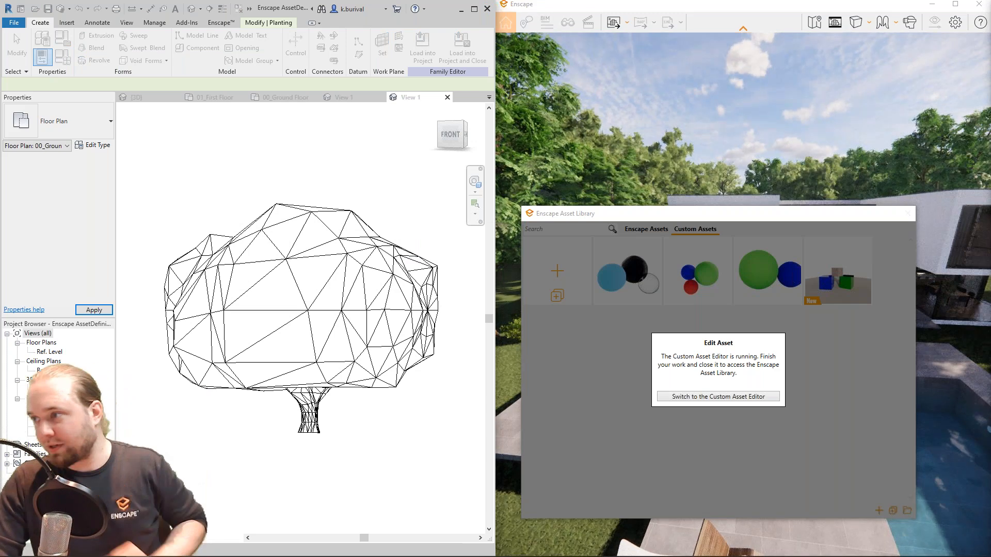